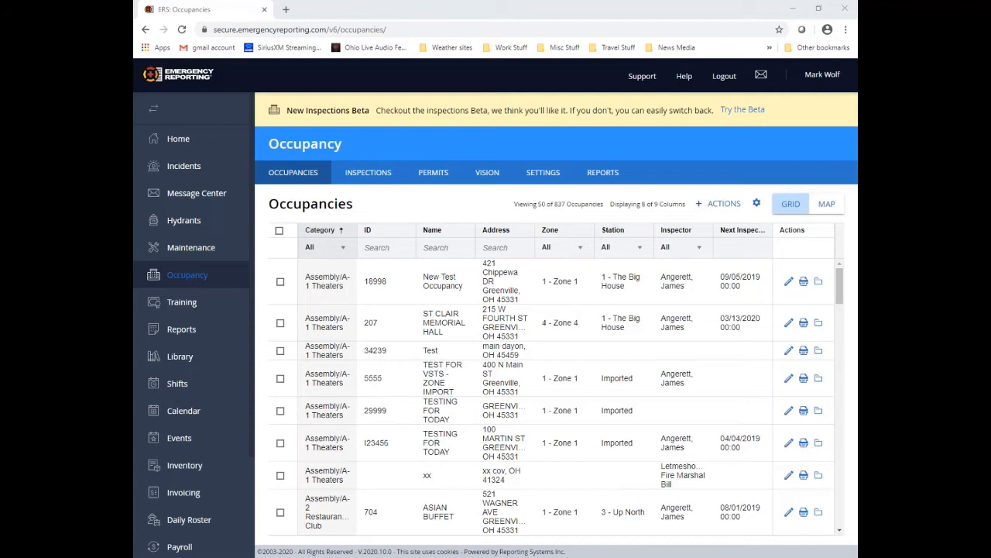
Step: Follow the 'Try the Beta' banner link to open the new Inspections list for occupancies
scroll(194, 325, "down", 1)
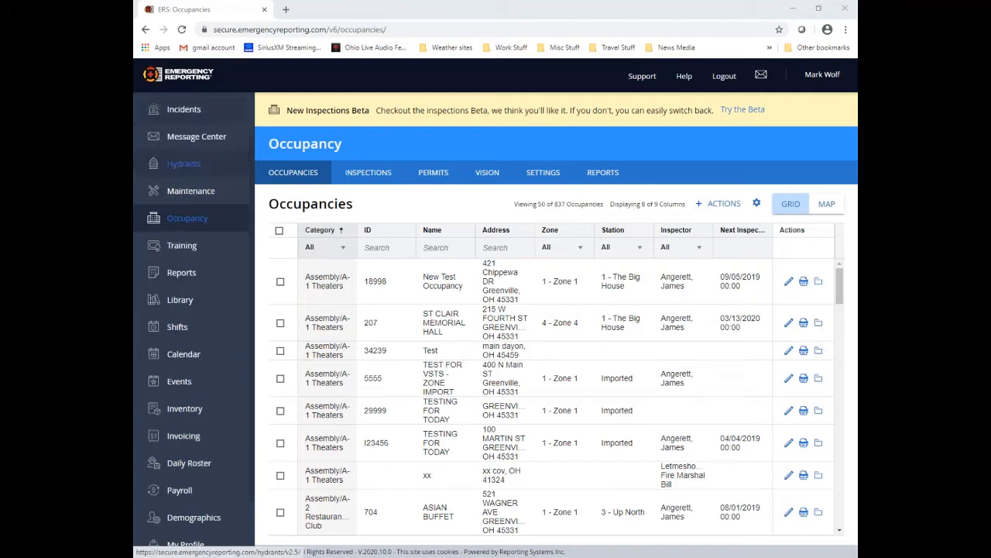
left_click(745, 111)
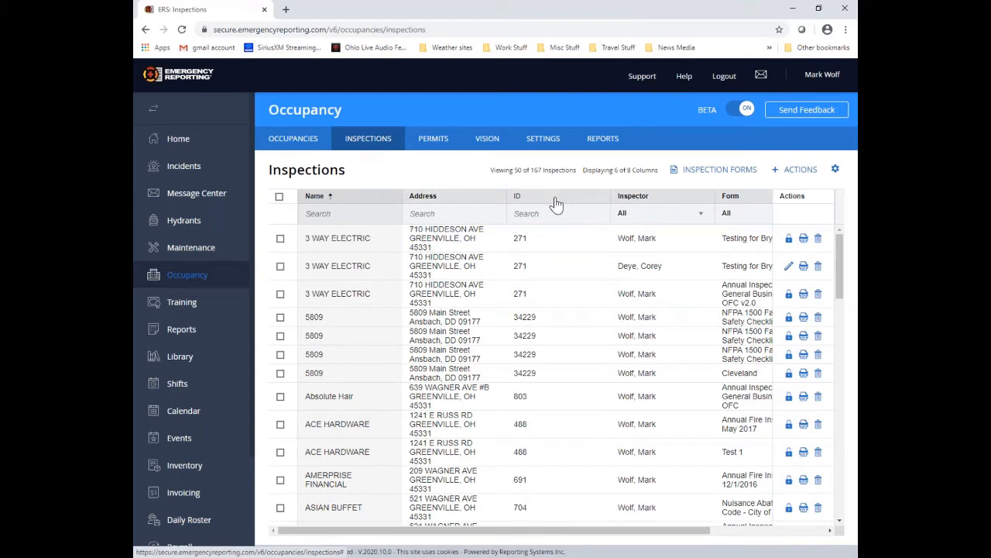
Step: Move the ID column ahead of Name and try a compact grid density
left_click_drag(555, 203, 300, 201)
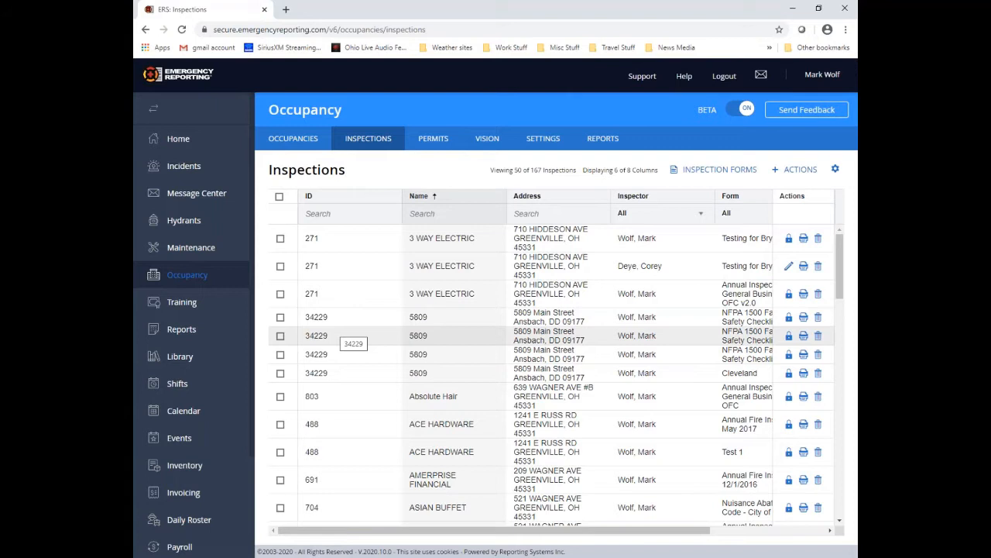
left_click(835, 172)
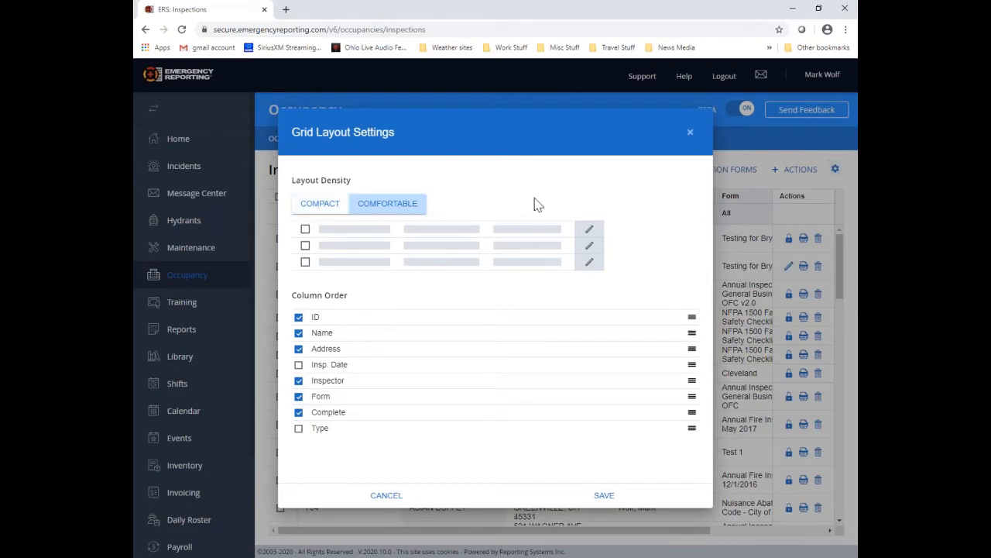
left_click(606, 495)
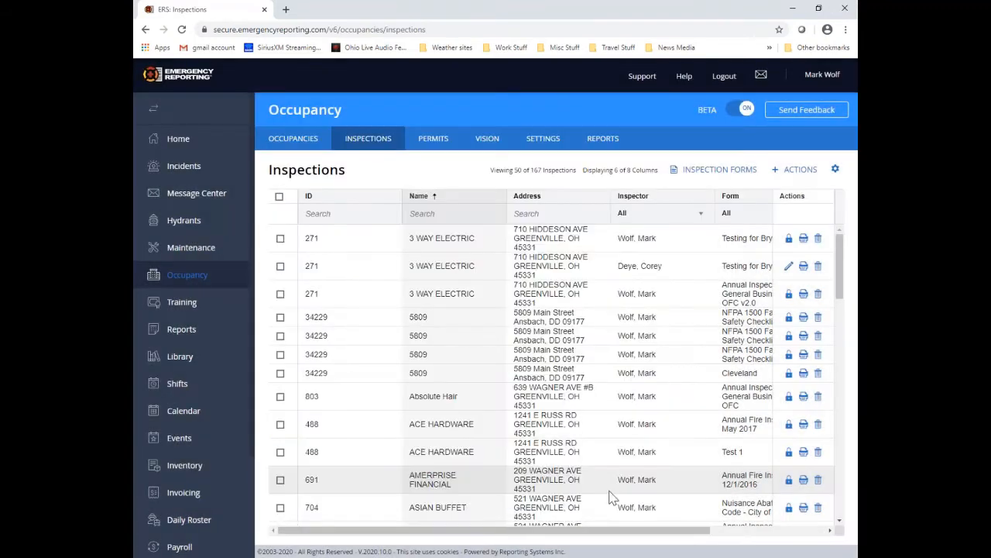
left_click(834, 170)
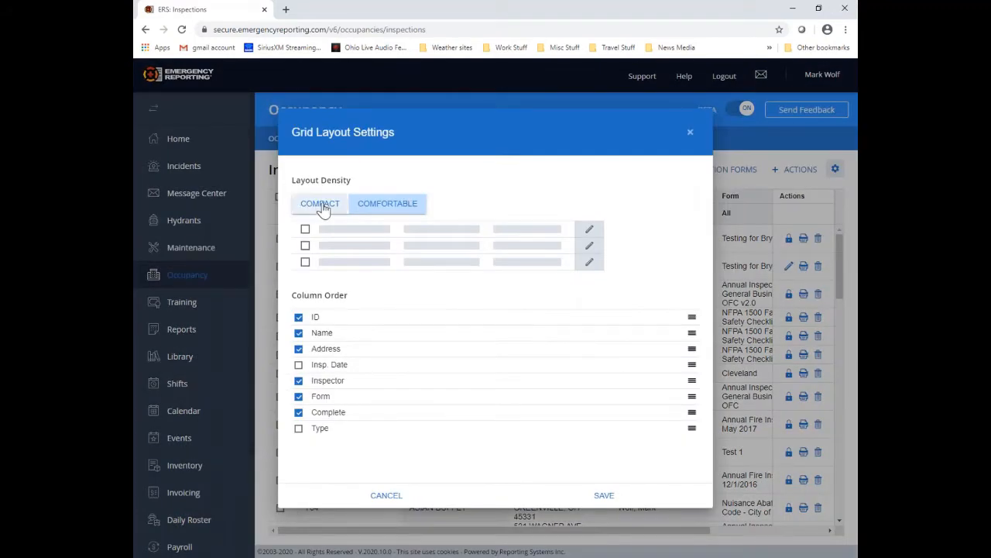
left_click(321, 204)
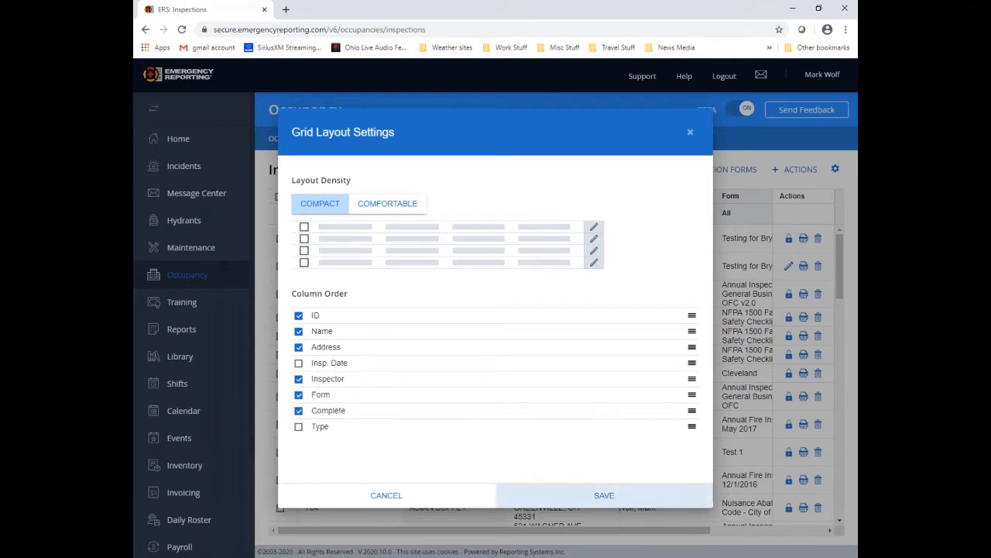
left_click(604, 495)
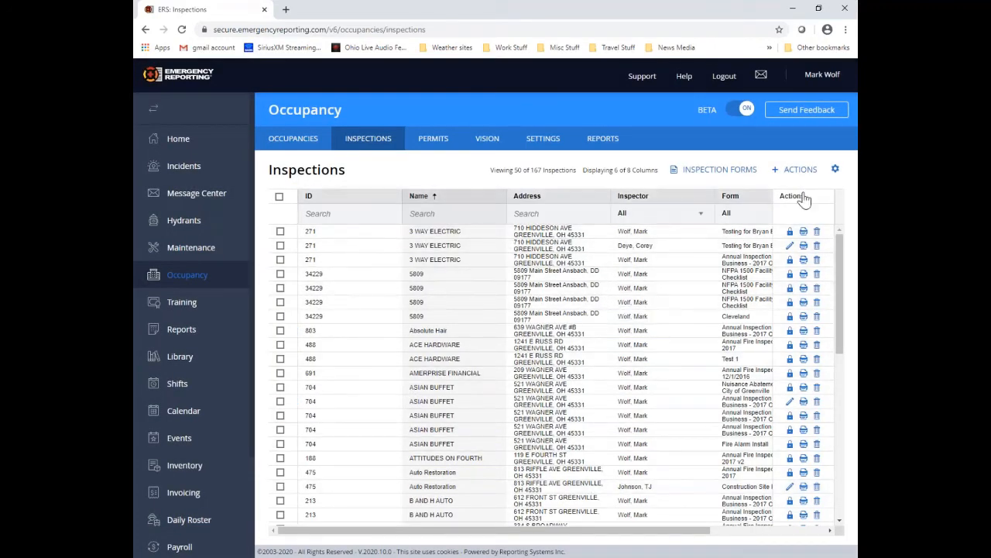
Step: Switch back to comfortable density, hide Complete, and show Type right after Name
left_click(835, 171)
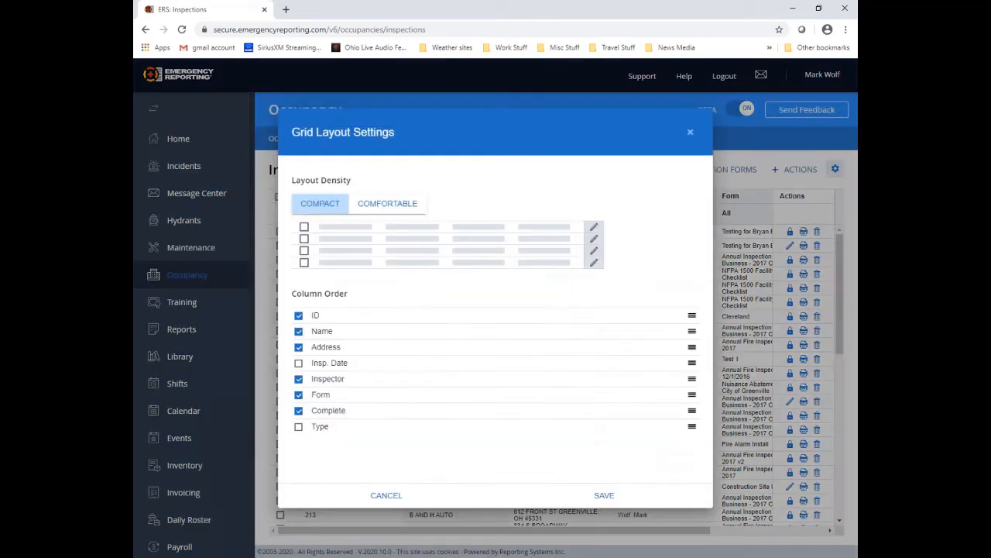
left_click(416, 212)
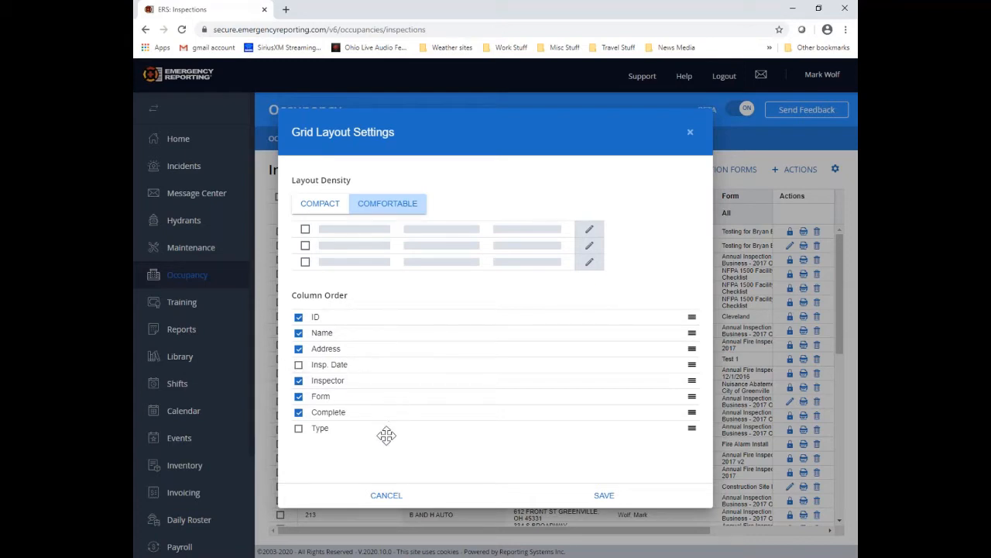
left_click(299, 413)
left_click_drag(691, 427, 695, 337)
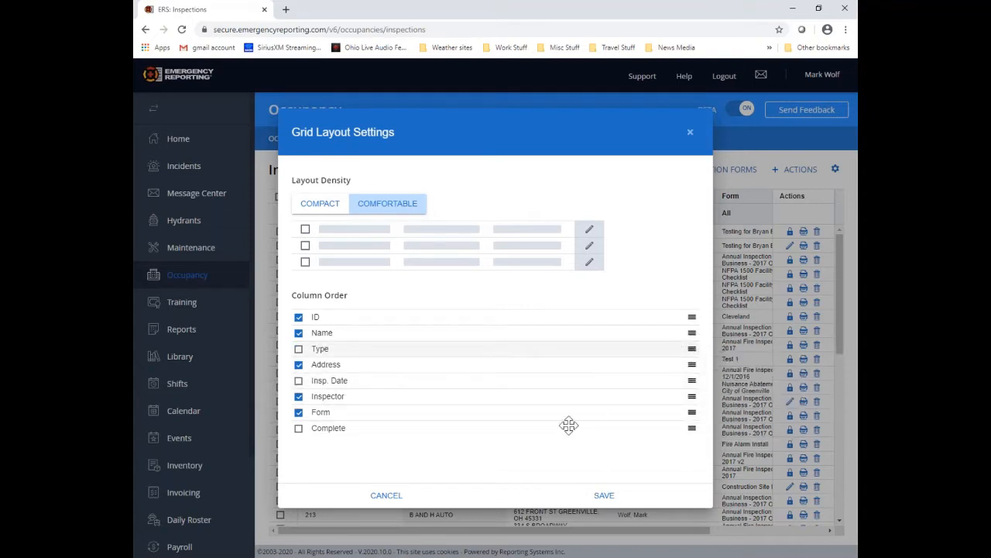
left_click(300, 353)
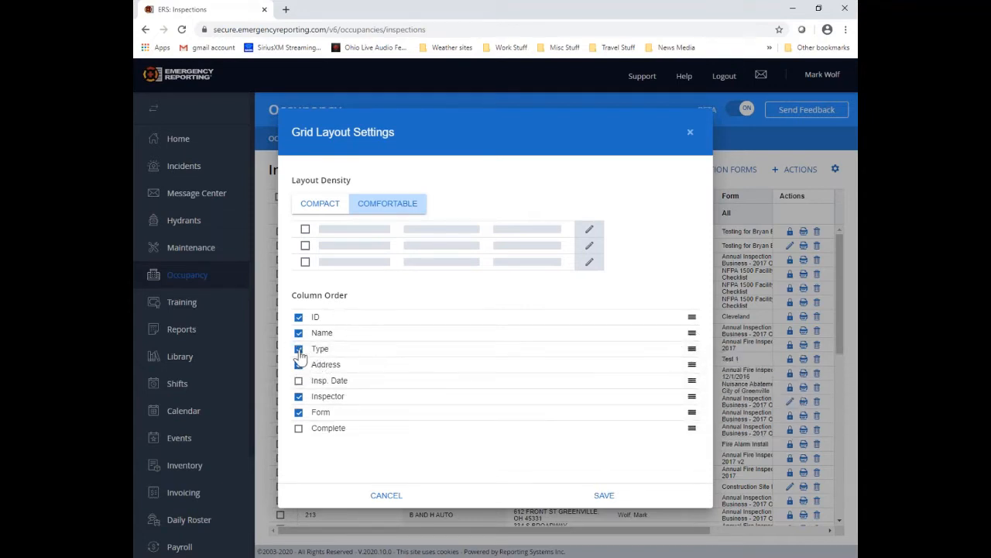
left_click(604, 497)
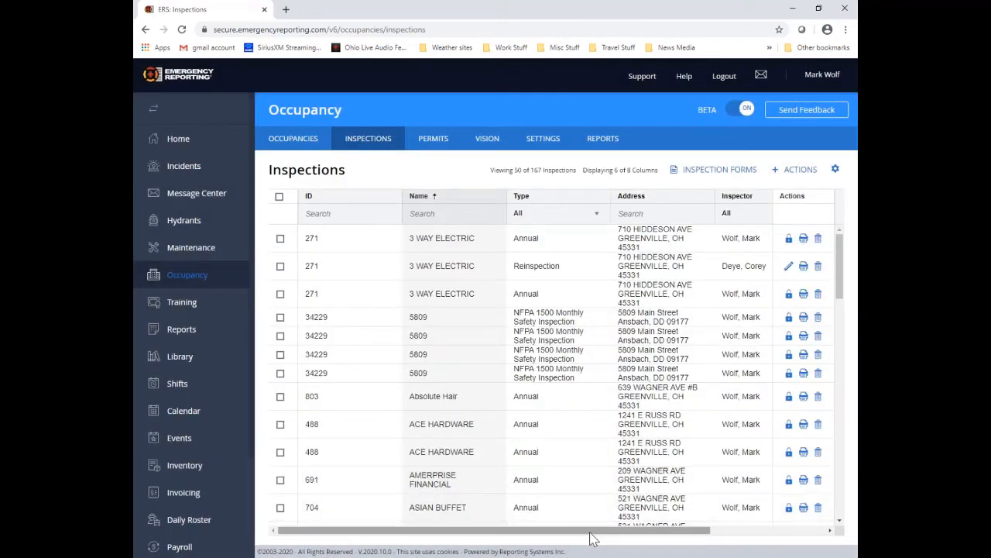
left_click_drag(594, 532, 564, 535)
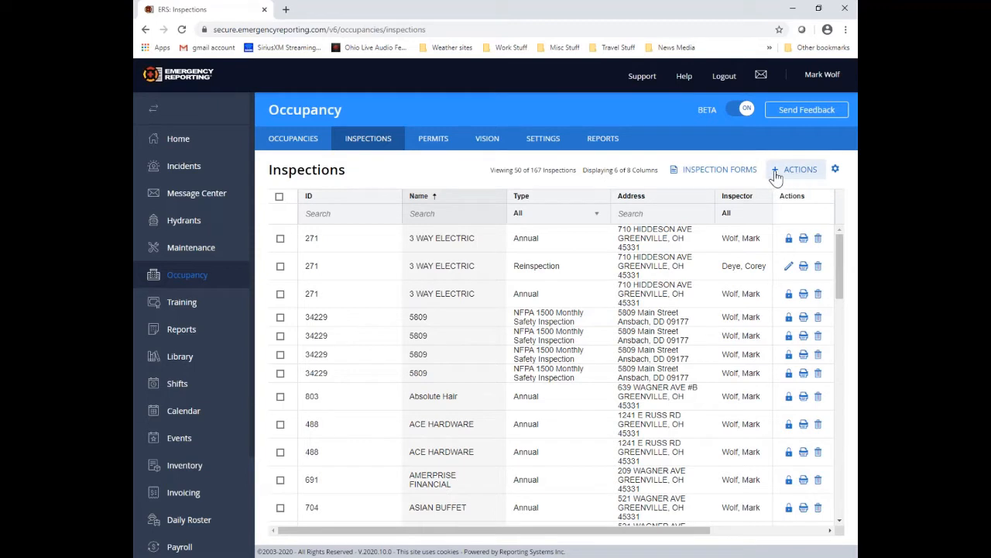
left_click(777, 176)
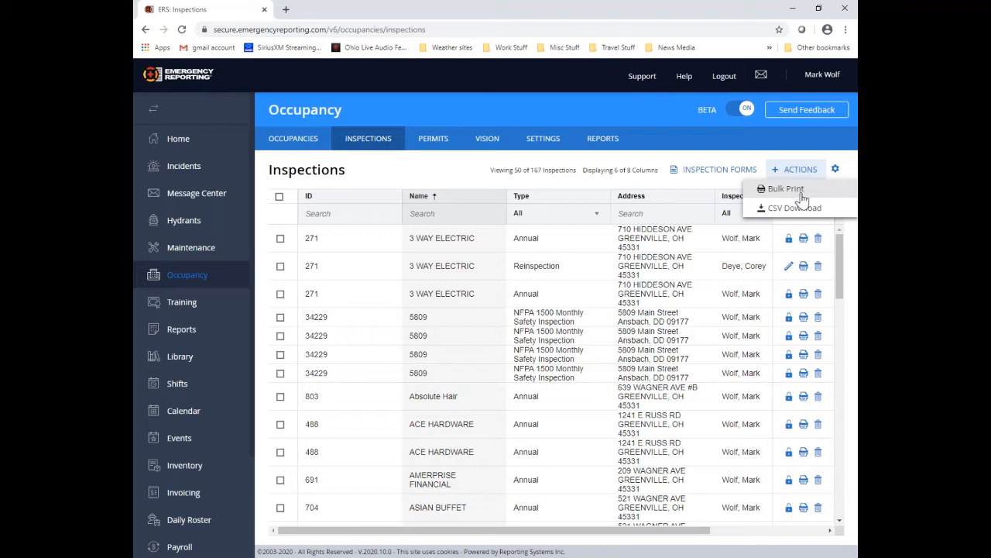
left_click(279, 199)
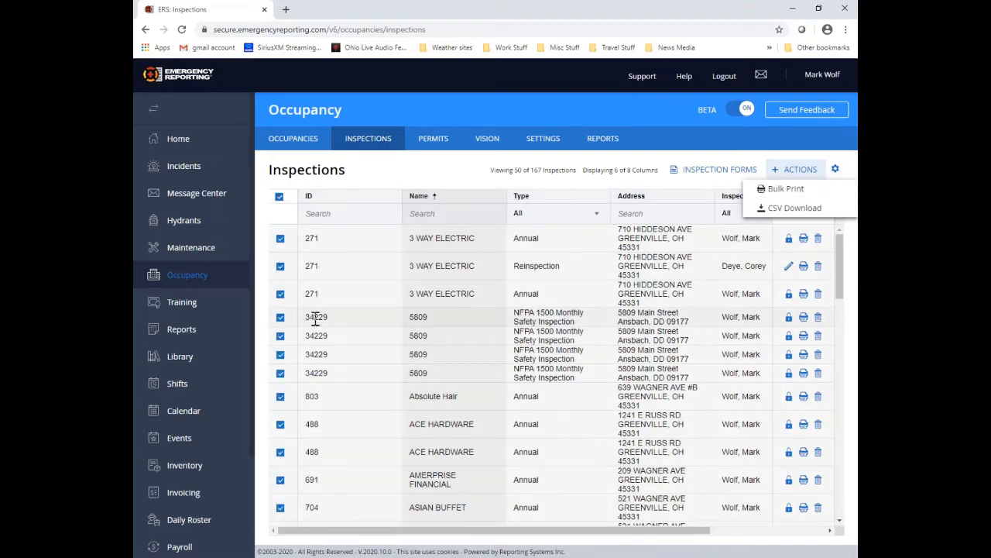
left_click(786, 190)
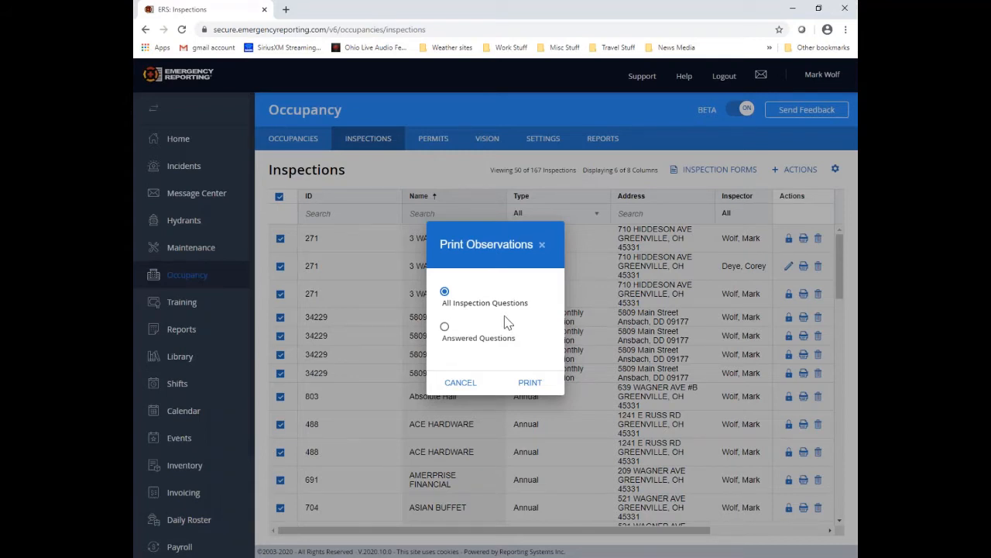
left_click(462, 391)
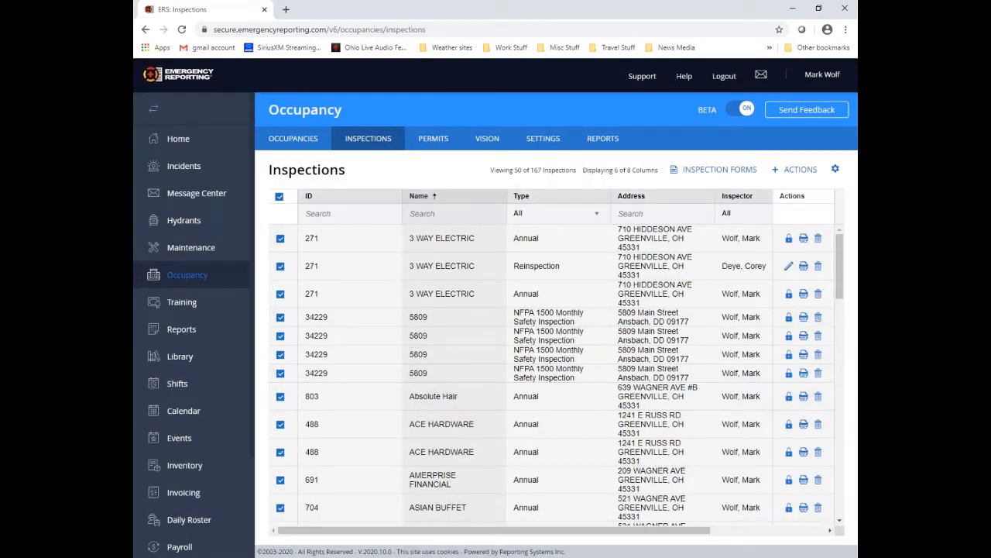
left_click(279, 196)
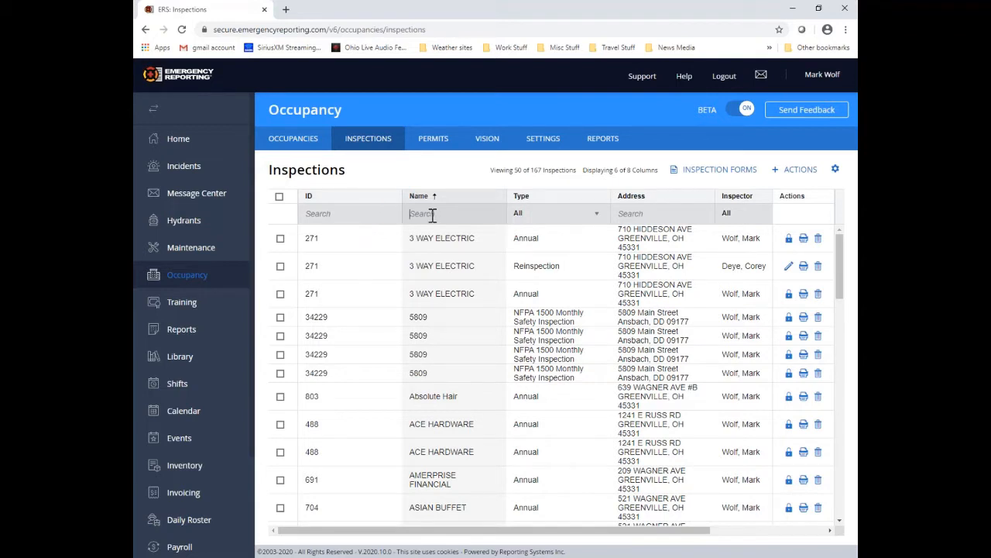
type("fire")
key("Return")
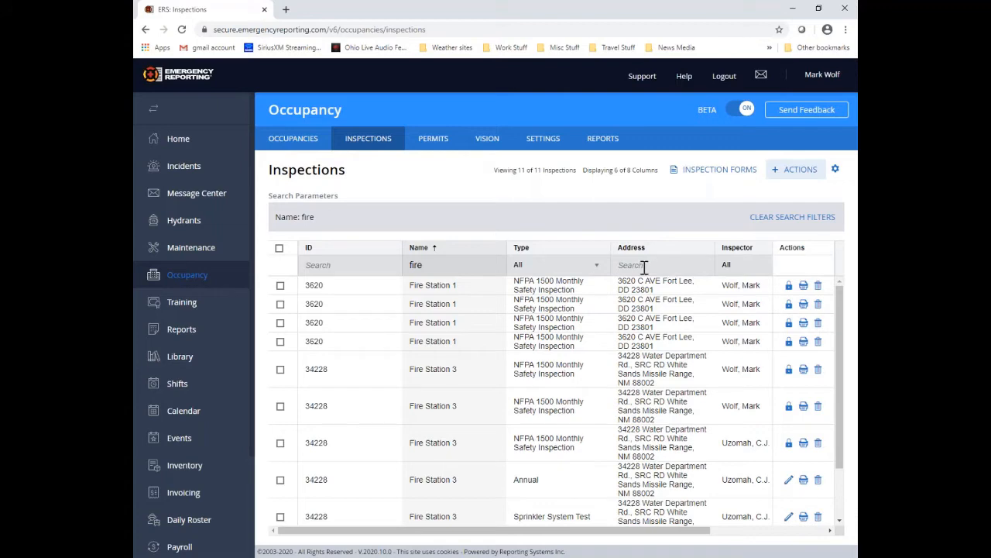
left_click_drag(429, 265, 399, 268)
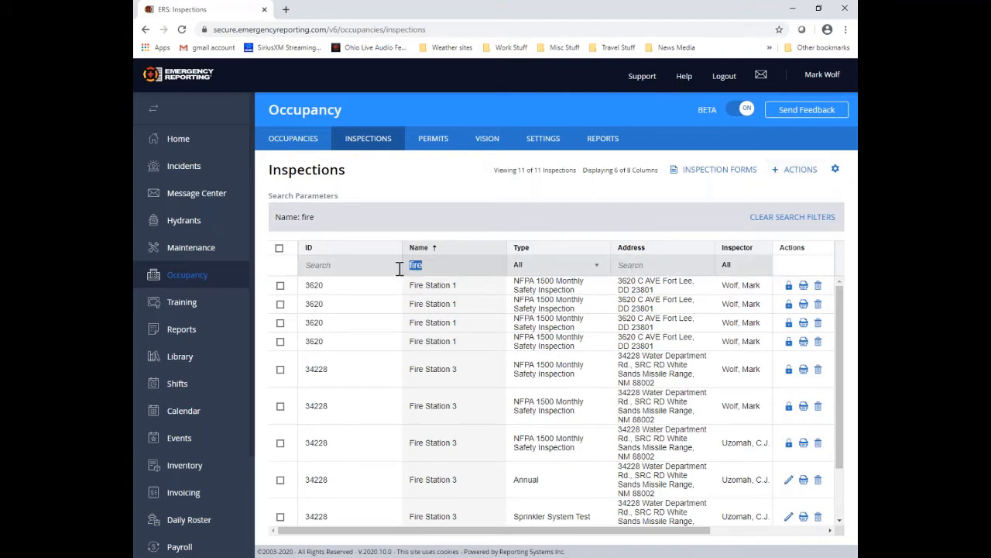
key("BackSpace")
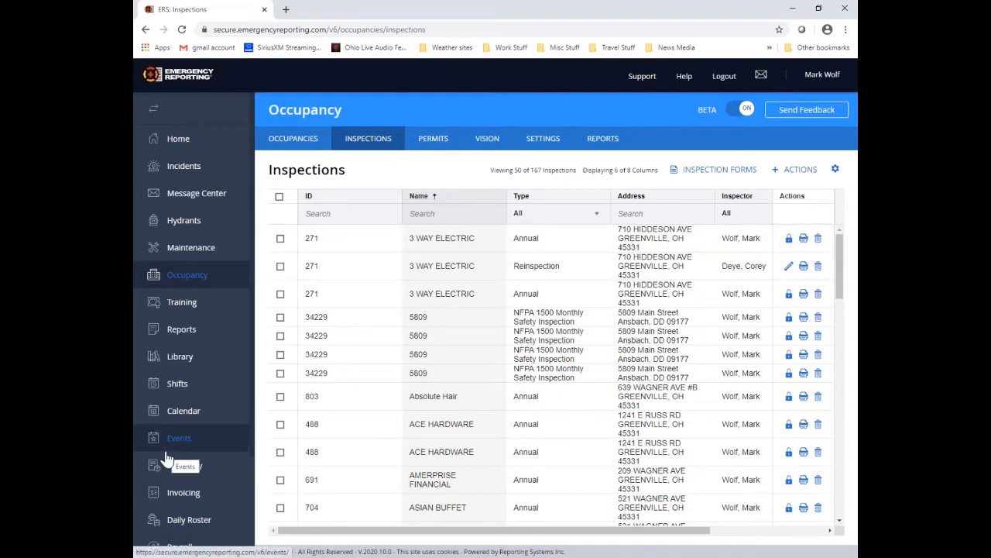
Step: Open New Test Occupancy from the Occupancies list and view its Inspections tab
left_click(321, 146)
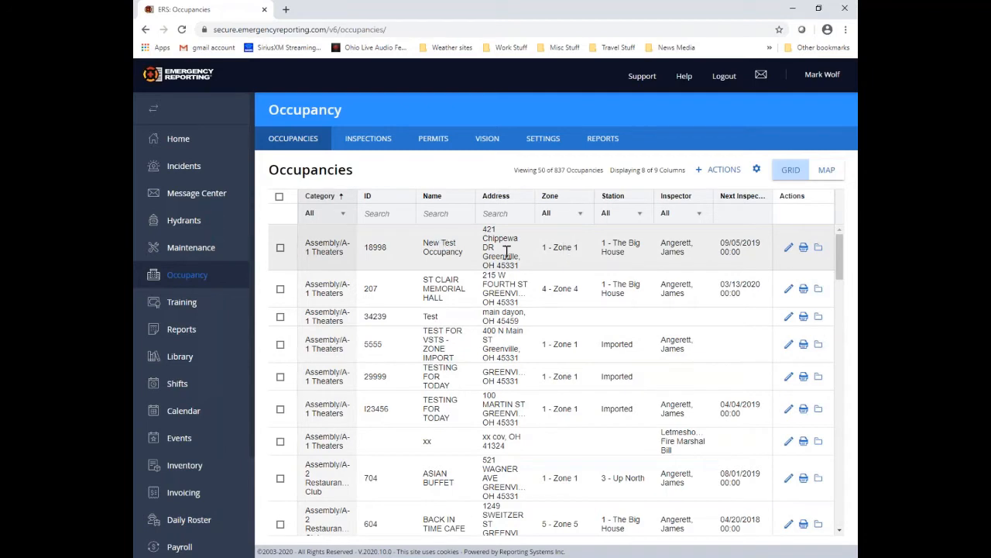
left_click(788, 249)
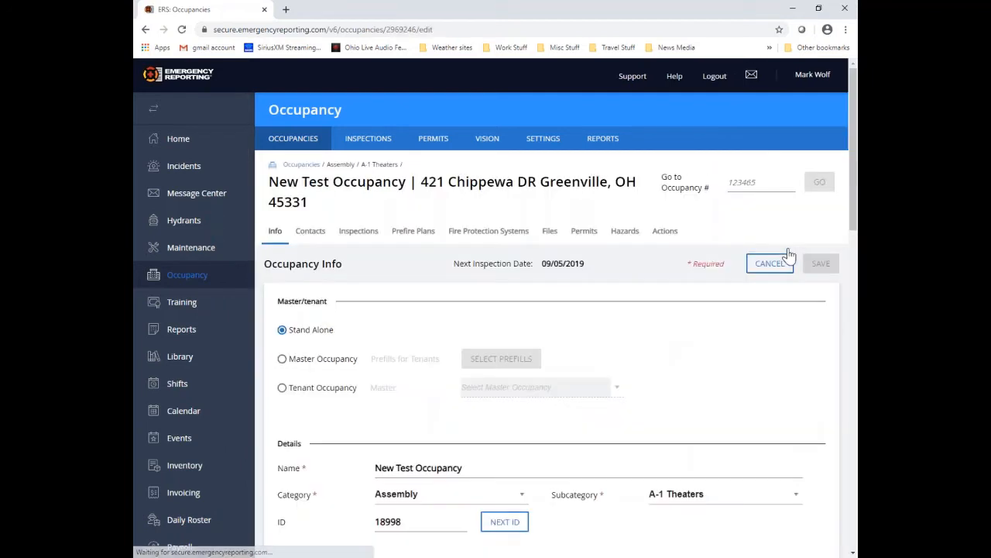
left_click(359, 232)
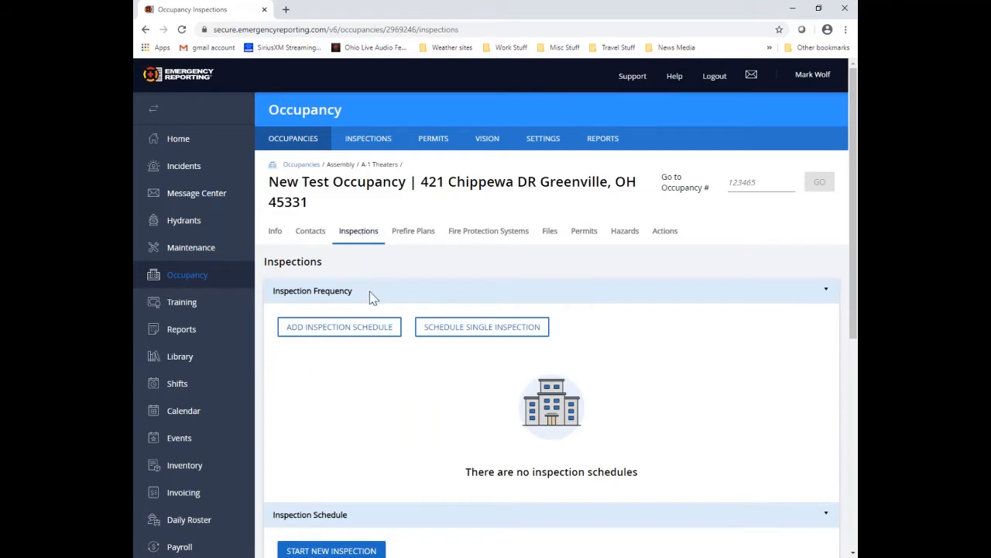
Step: Add an Annual type, annually recurring inspection schedule starting 6/1/2020 and review the generated inspections
left_click(373, 335)
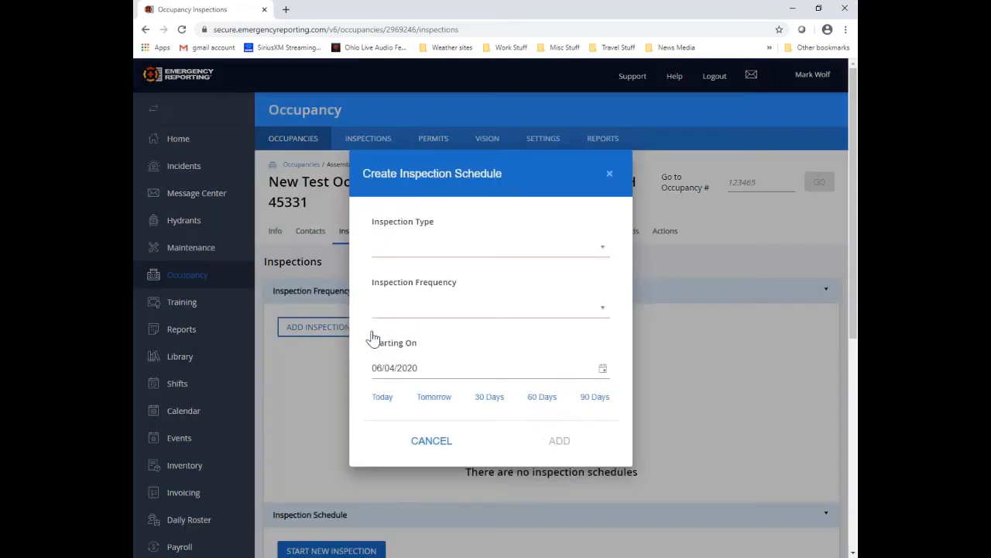
left_click(603, 250)
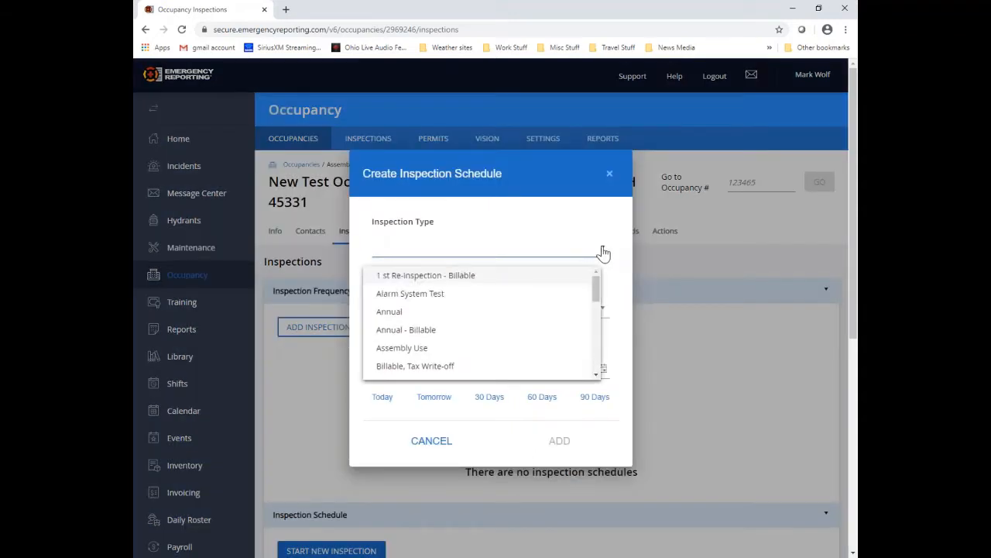
left_click(402, 316)
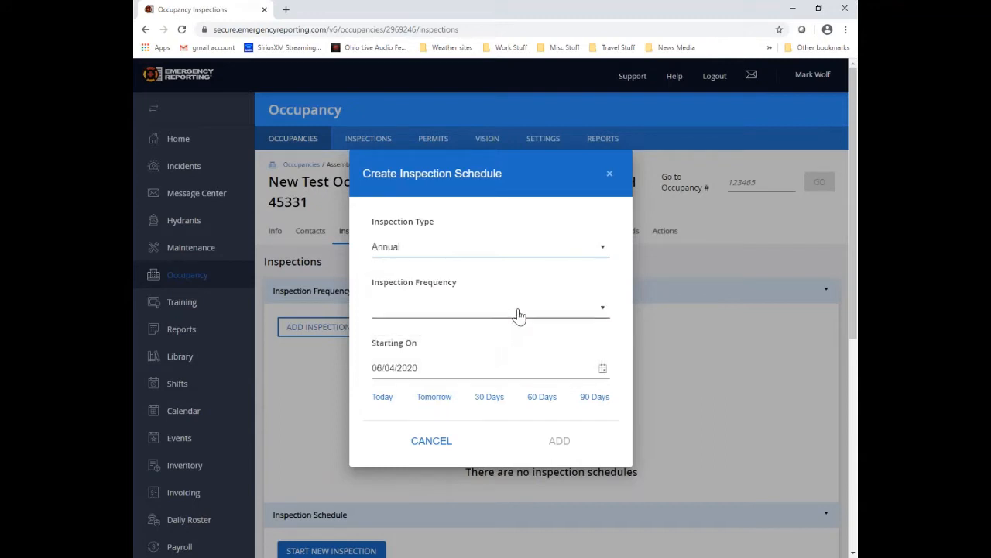
left_click(516, 314)
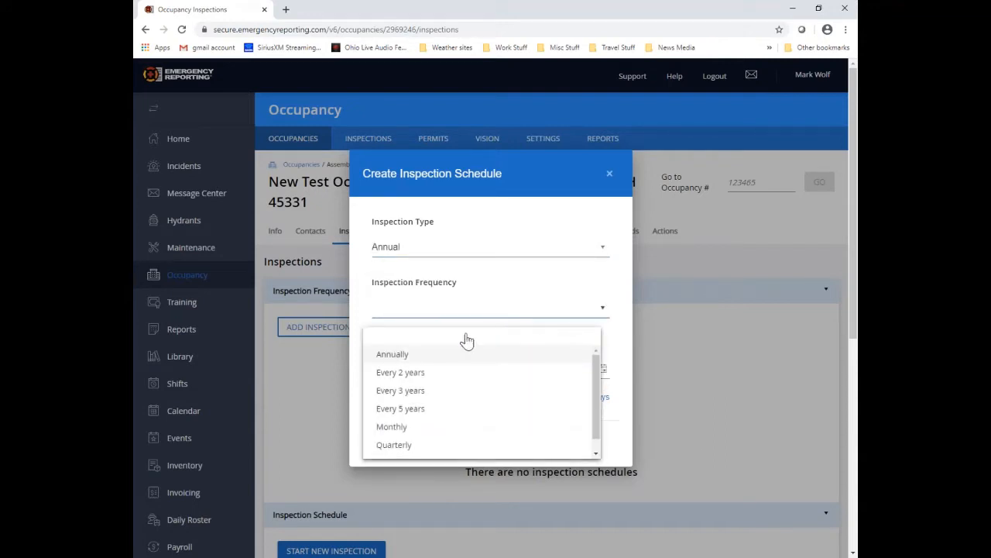
left_click(427, 357)
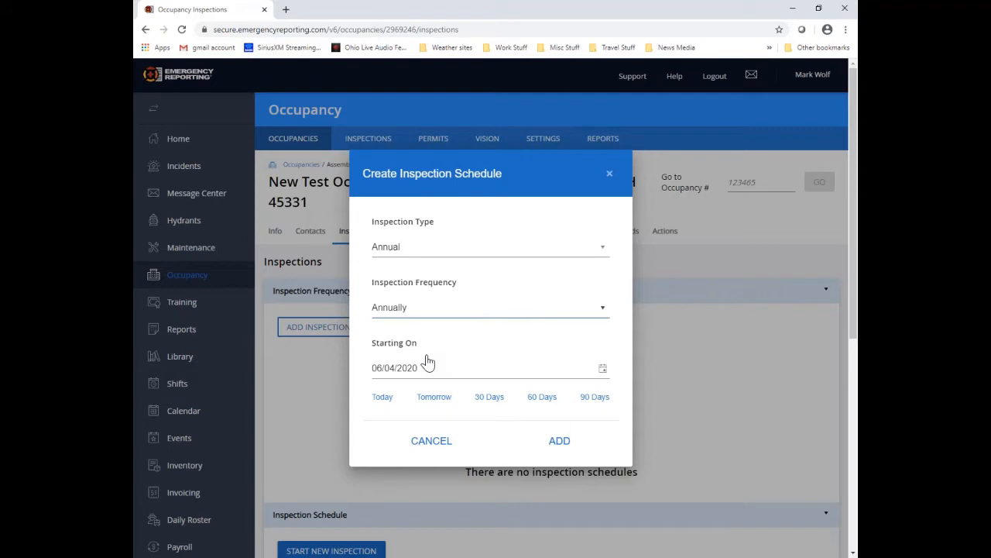
left_click(602, 369)
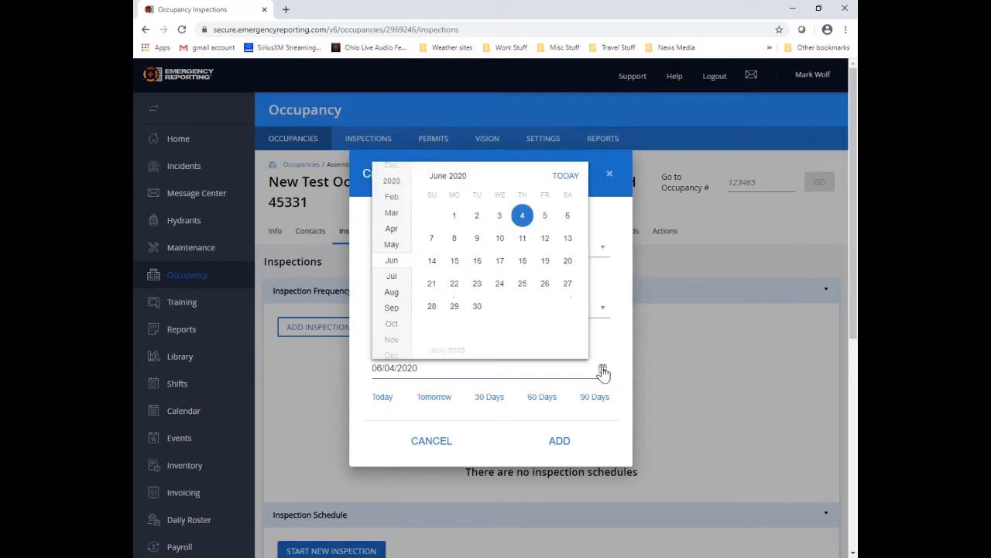
left_click(455, 216)
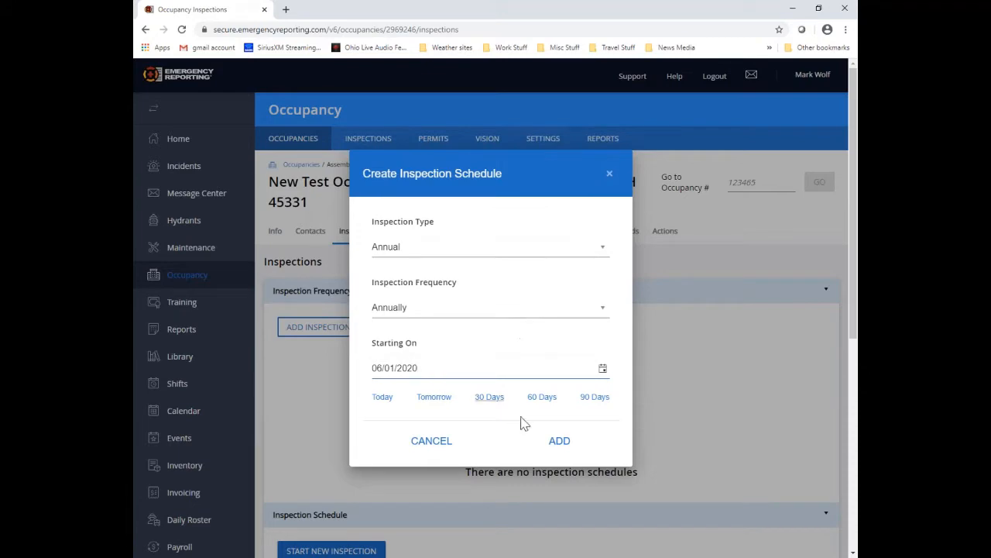
left_click(566, 447)
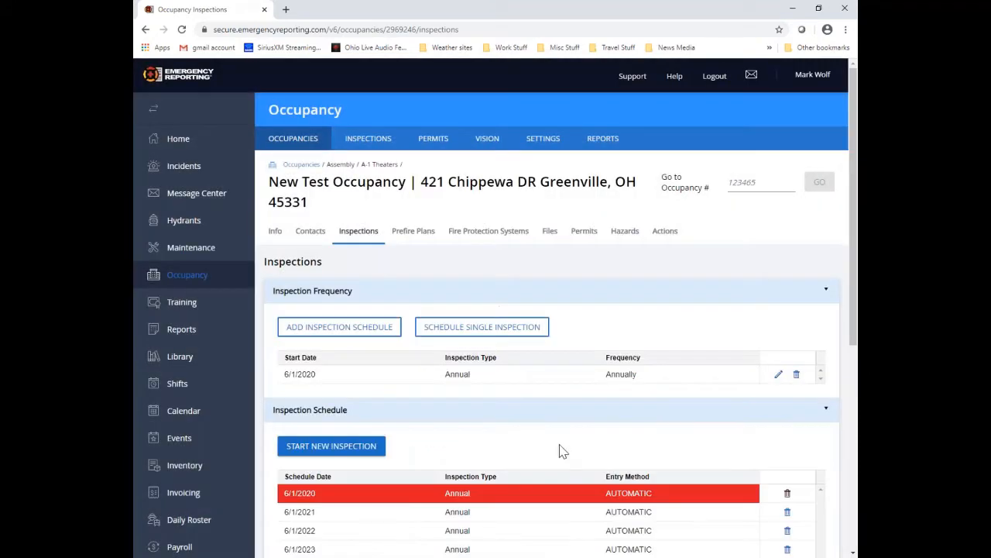
scroll(561, 453, "down", 3)
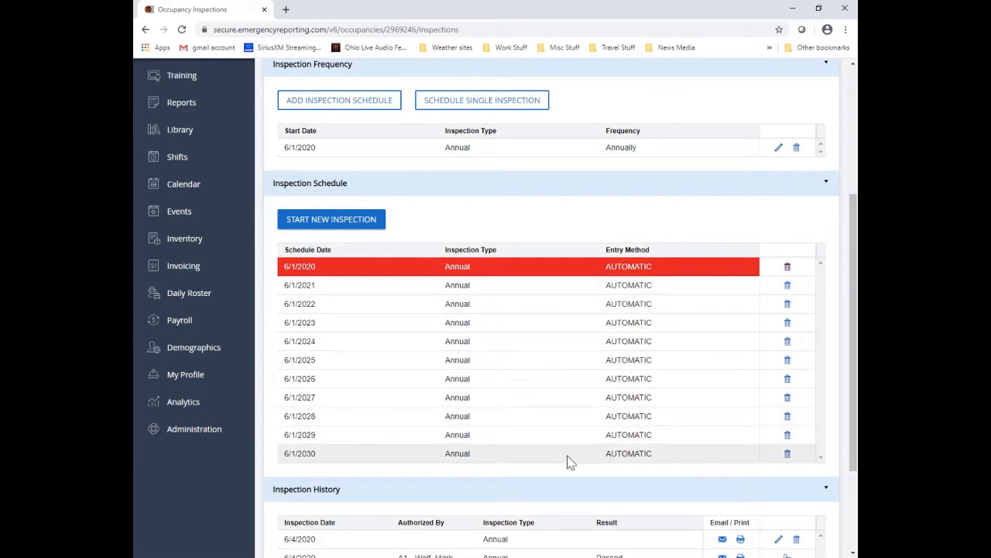
scroll(568, 460, "up", 1)
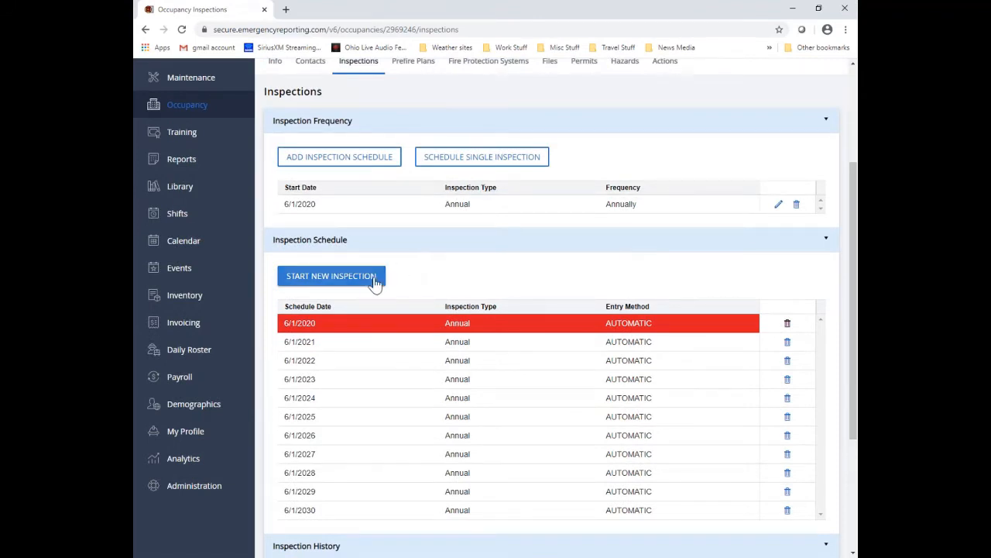
scroll(465, 266, "down", 3)
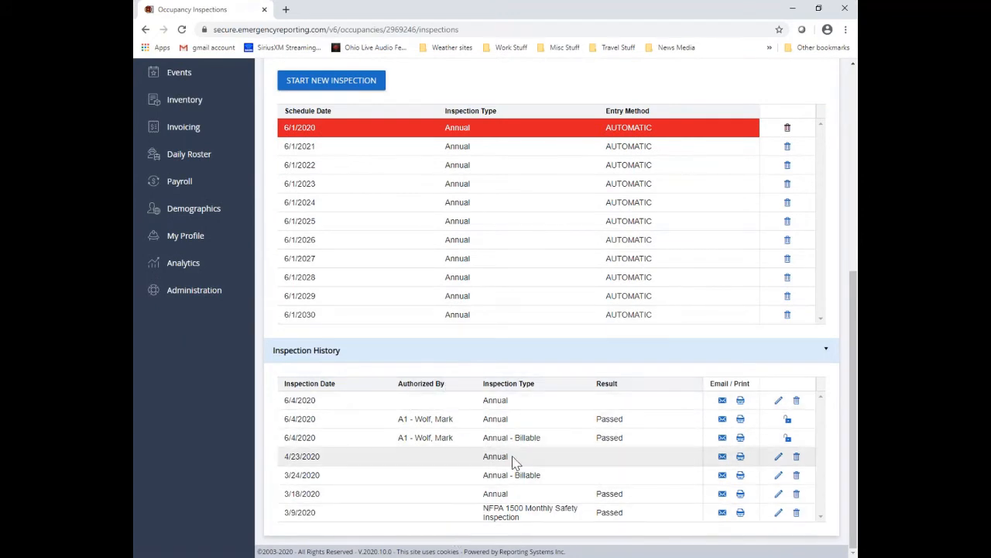
scroll(328, 398, "up", 3)
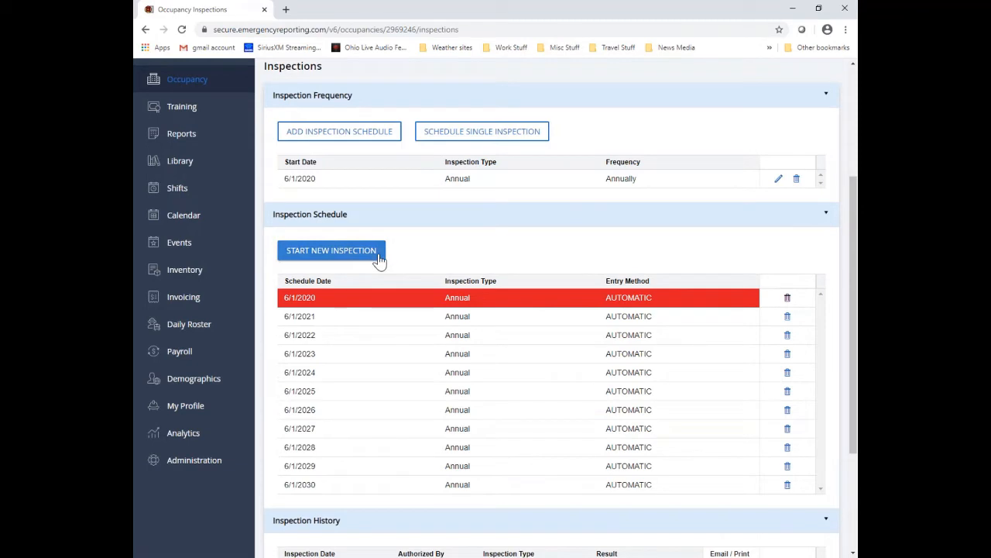
Step: Start a new Annual inspection using the Annual Inspection - General Business form
left_click(379, 260)
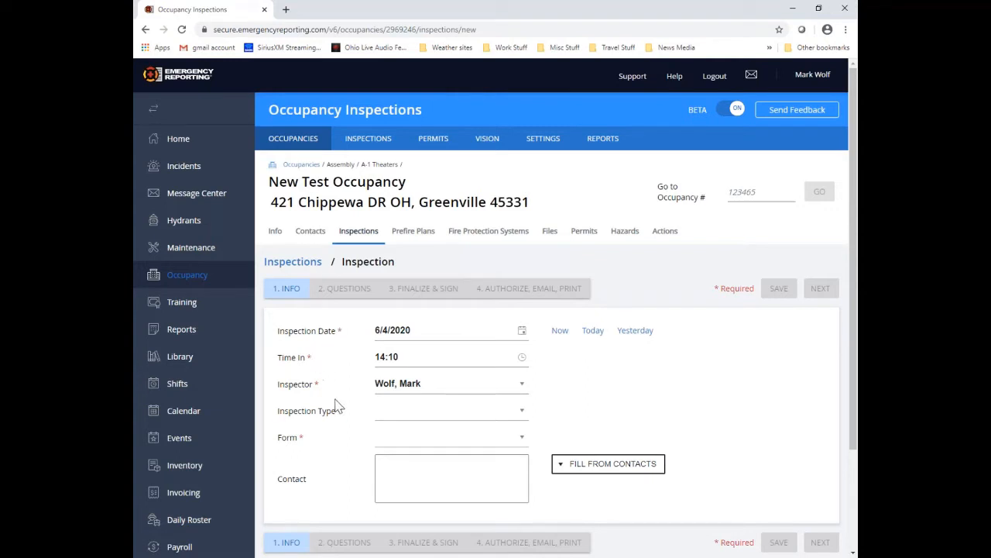
left_click(520, 415)
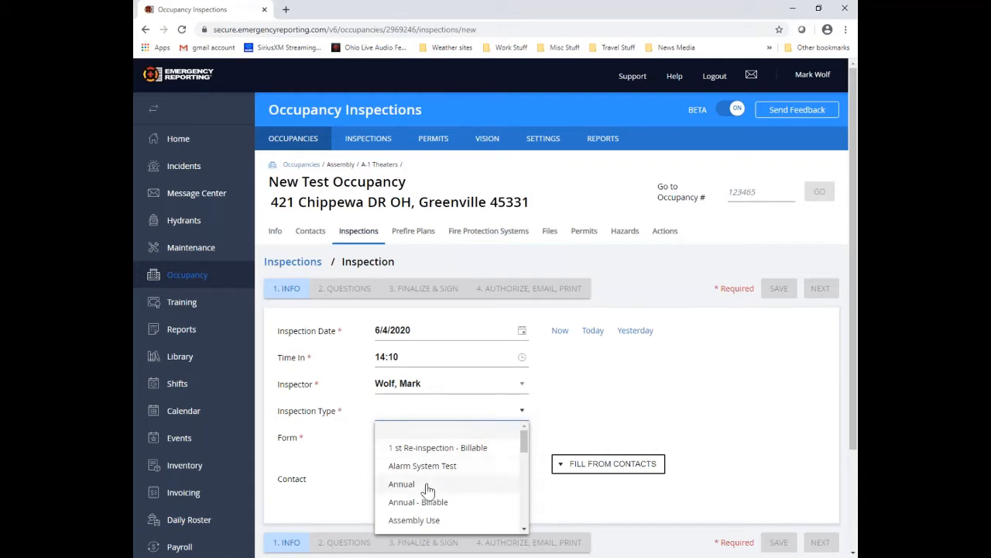
left_click(422, 484)
left_click(522, 438)
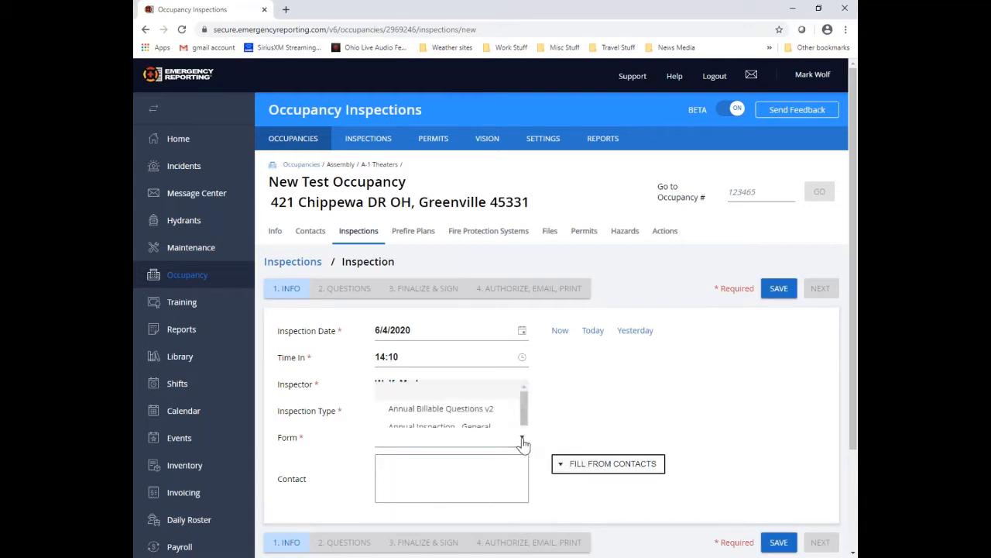
left_click(455, 375)
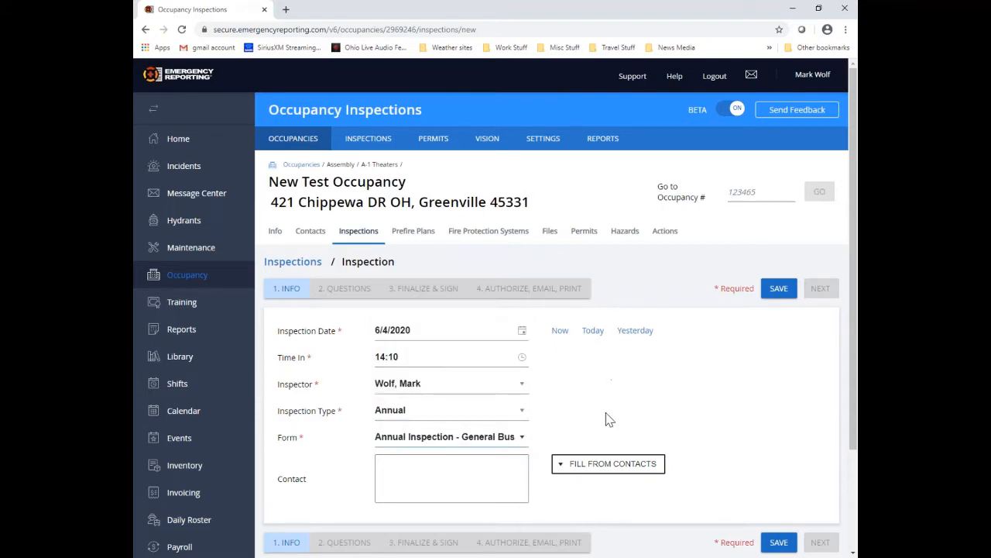
Step: Fill the contact from the occupancy's saved contacts, save, and continue to the questions
left_click(603, 469)
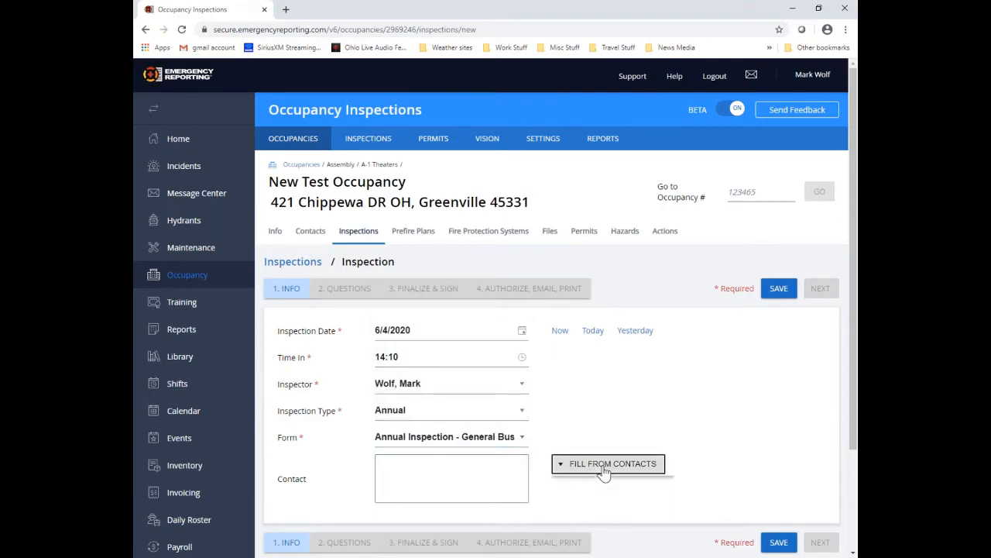
left_click(609, 490)
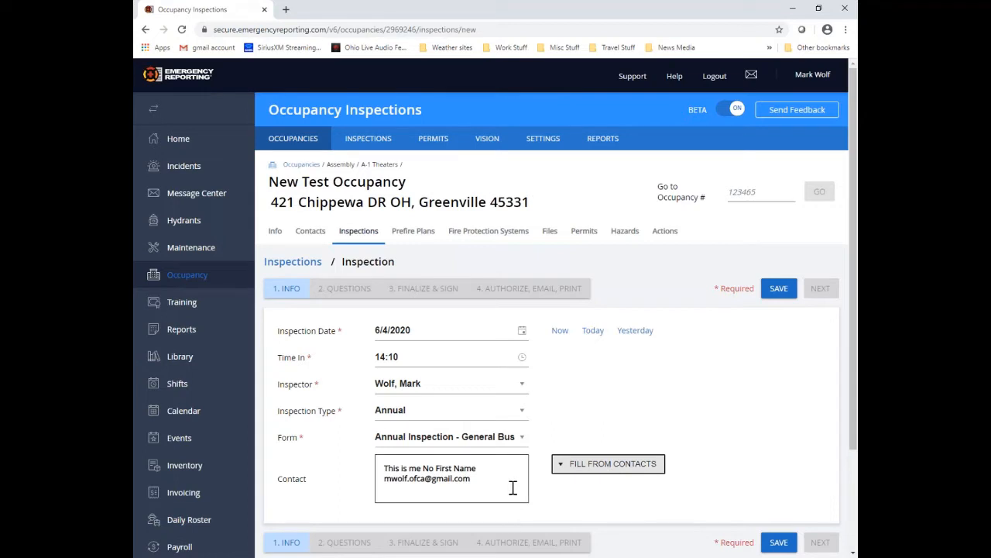
left_click(778, 292)
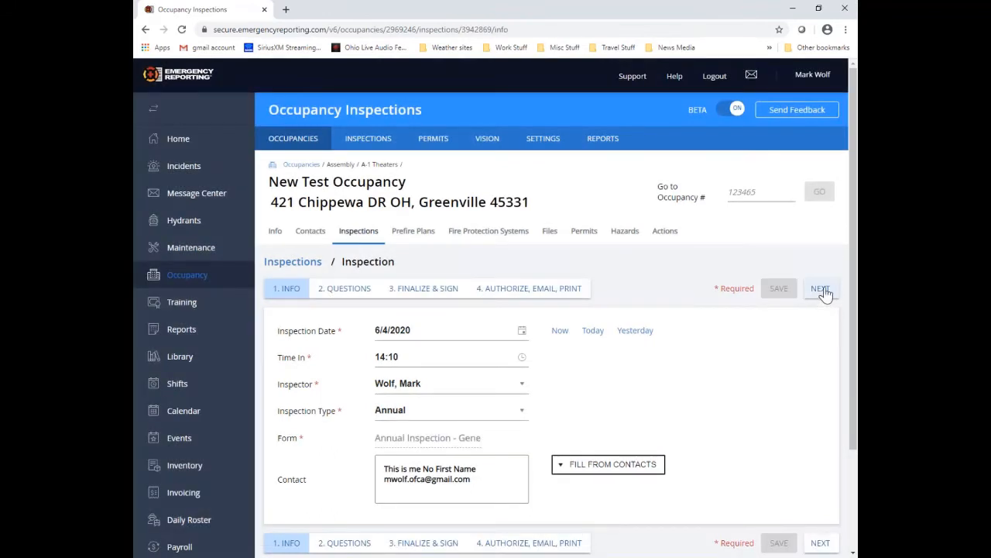
left_click(820, 289)
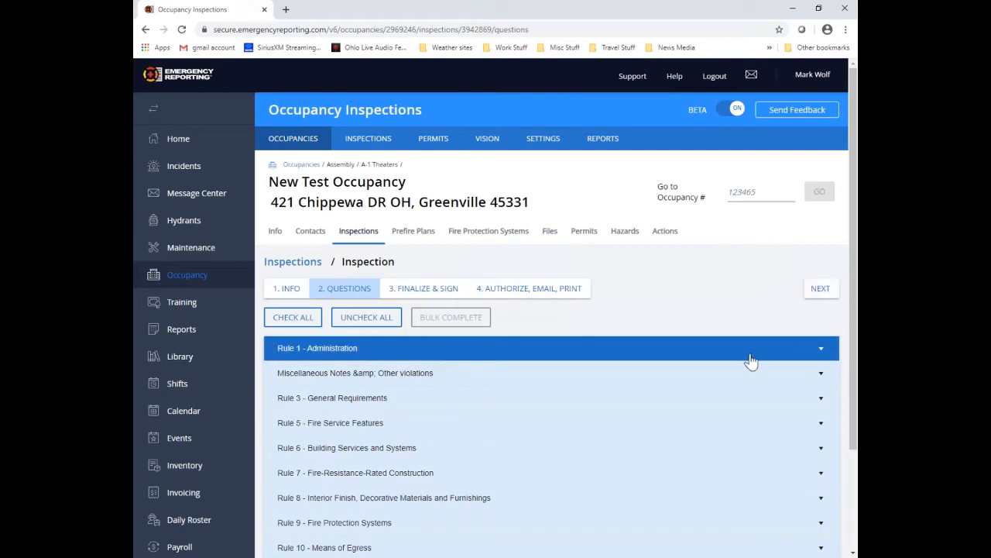
Step: Expand Rule 1 - Administration and select all 11 of its questions
scroll(751, 360, "down", 3)
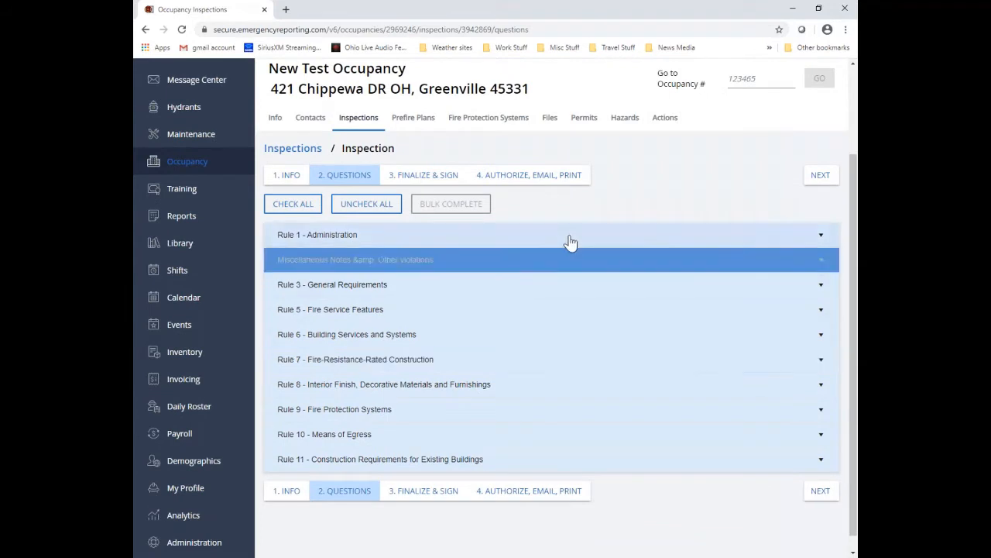
left_click(822, 237)
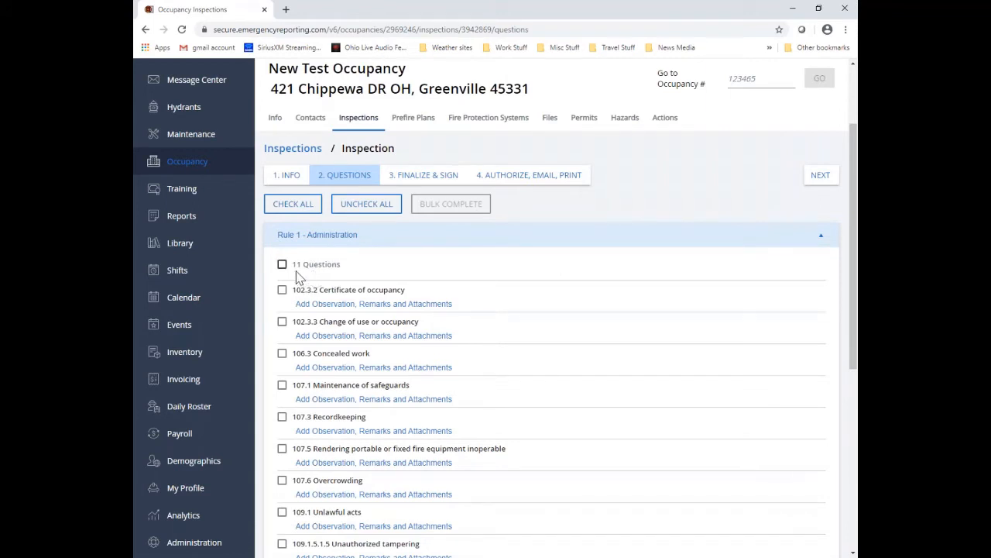
left_click(282, 290)
left_click(282, 321)
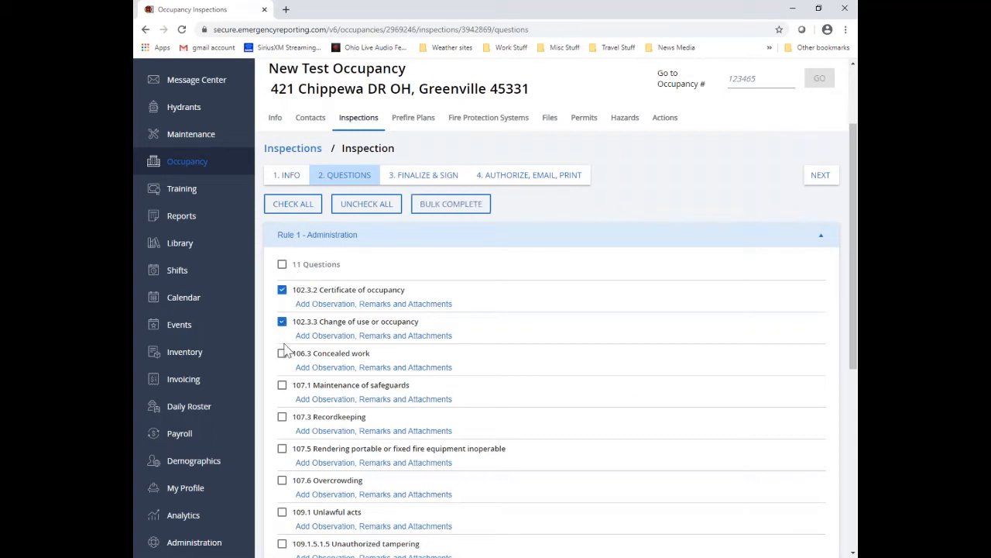
left_click(282, 354)
left_click(282, 265)
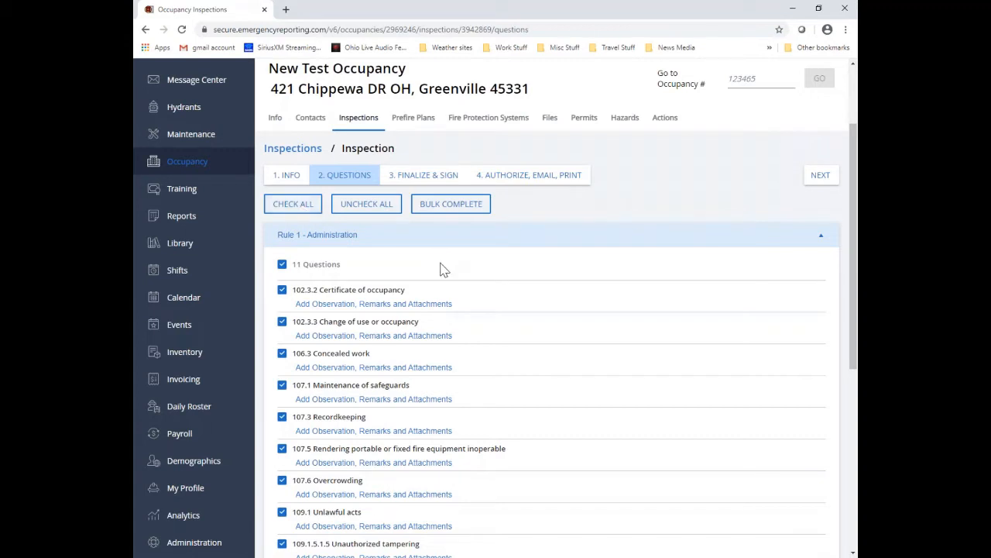
Step: Bulk-complete the selected Rule 1 questions with a PASS result
scroll(440, 269, "down", 3)
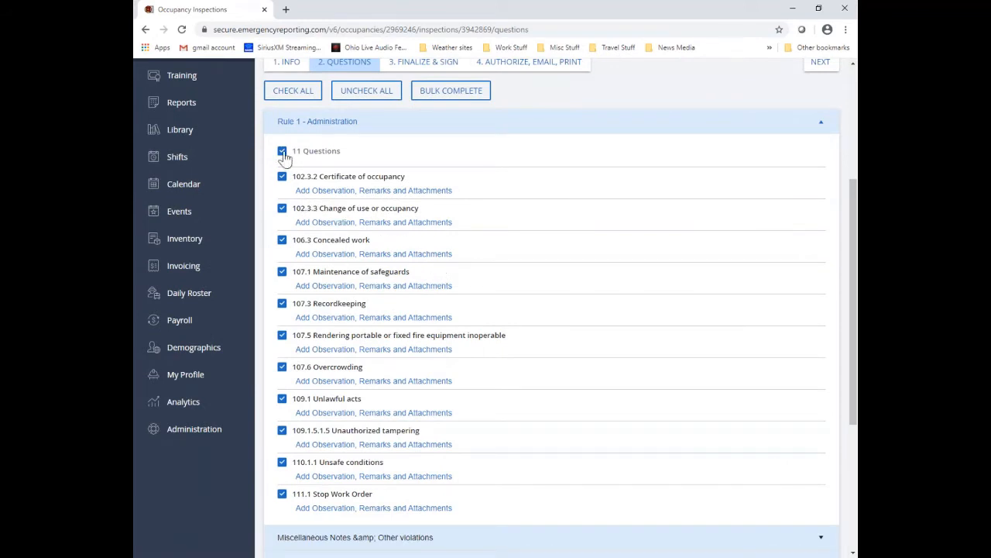
left_click(480, 97)
left_click(538, 322)
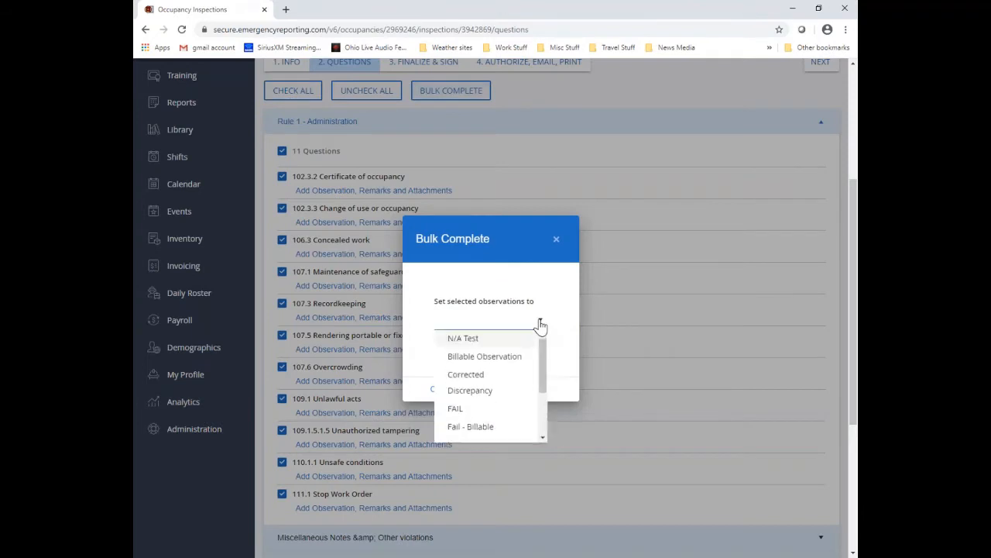
scroll(499, 383, "down", 3)
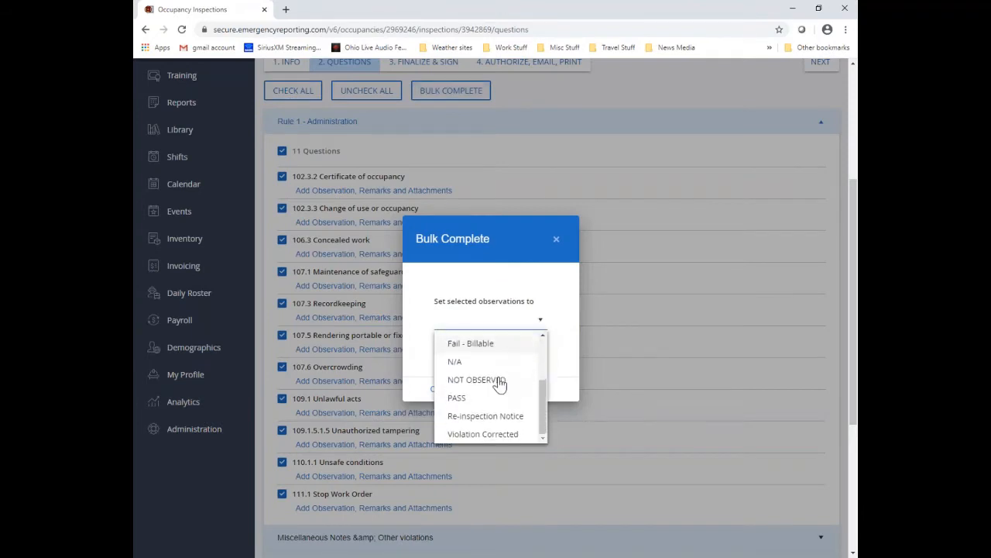
left_click(482, 402)
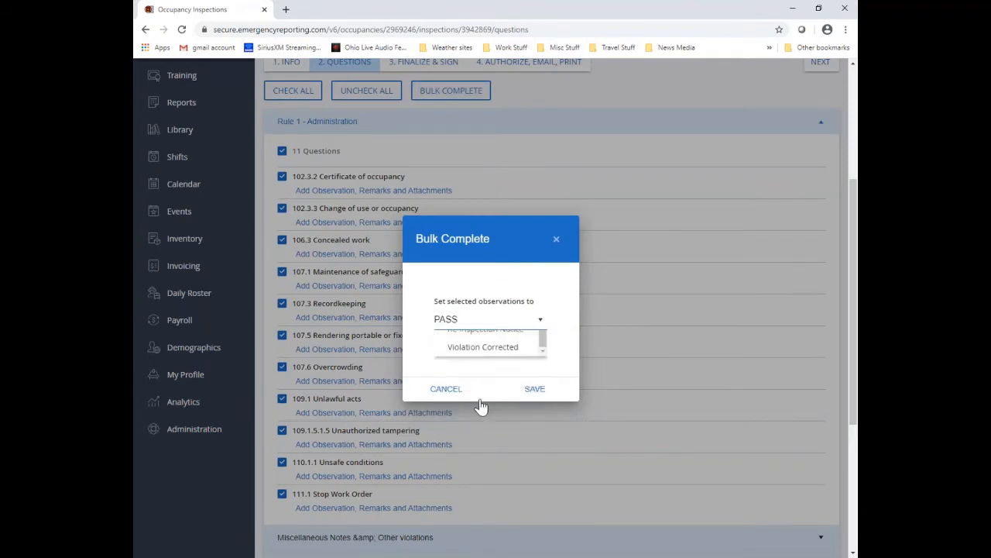
left_click(531, 395)
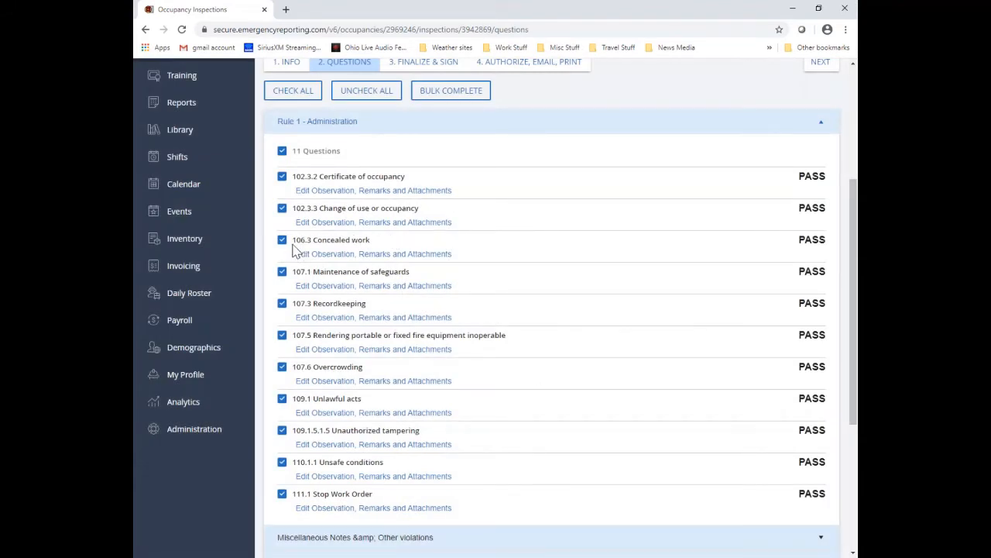
Step: Change the 106.3 Concealed work observation to FAIL and add the remark 'text goes here'
left_click(323, 256)
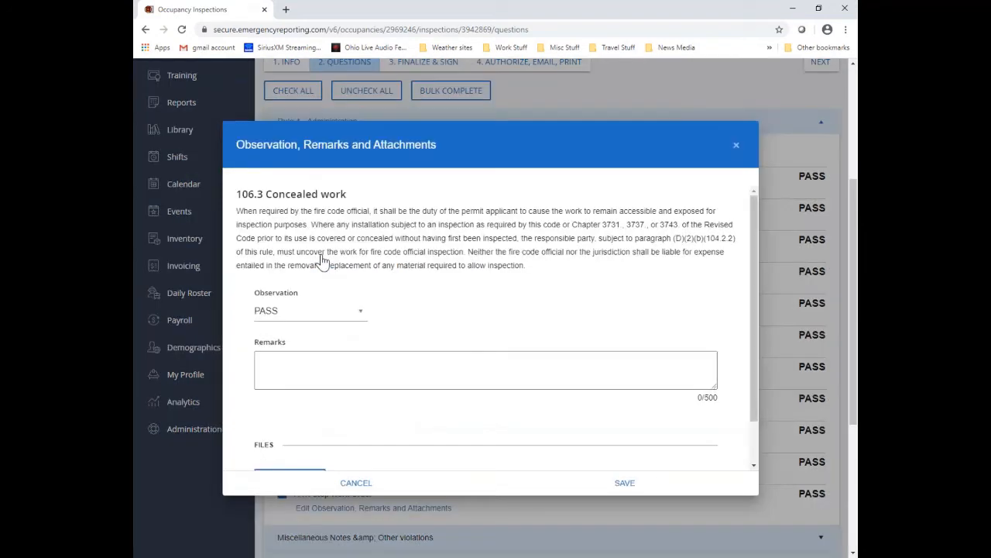
left_click(356, 313)
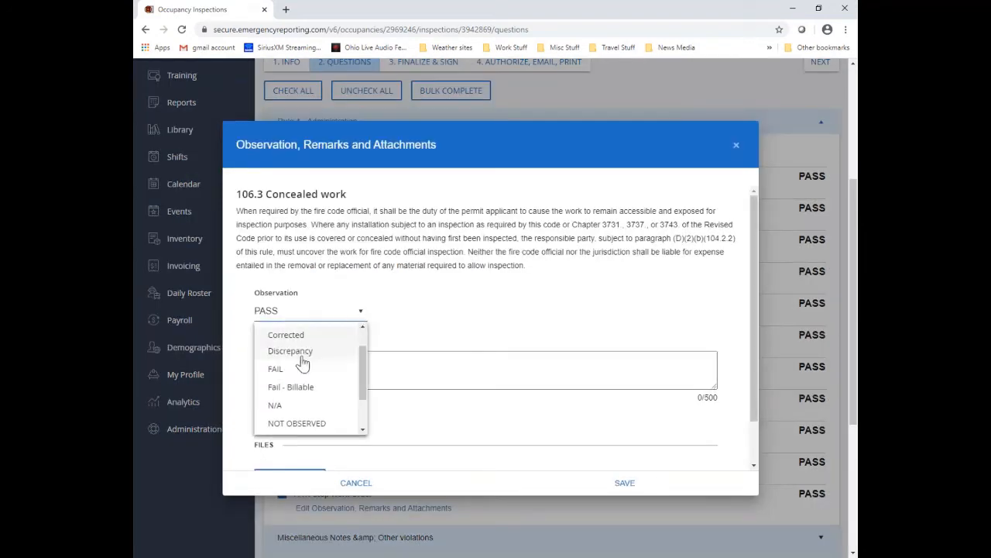
left_click(293, 372)
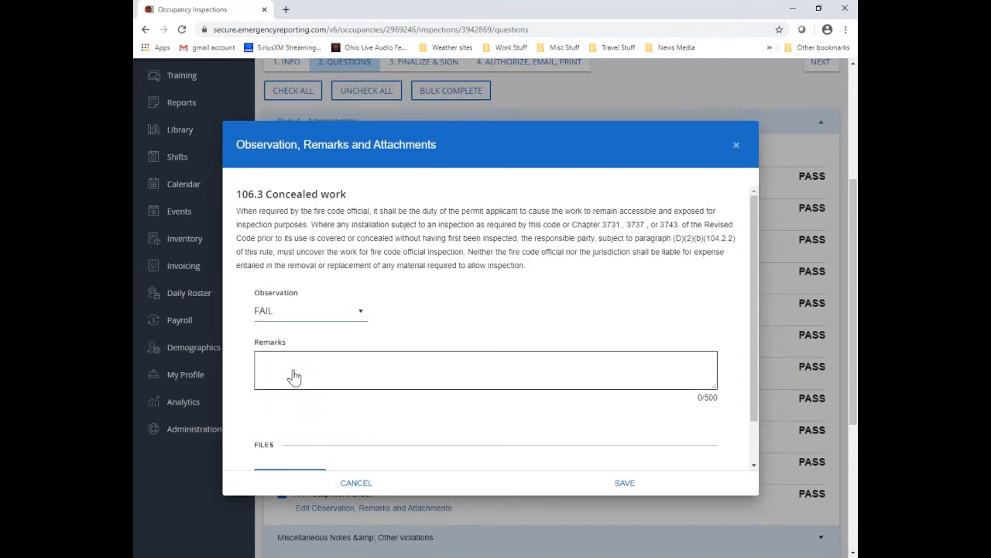
left_click(274, 361)
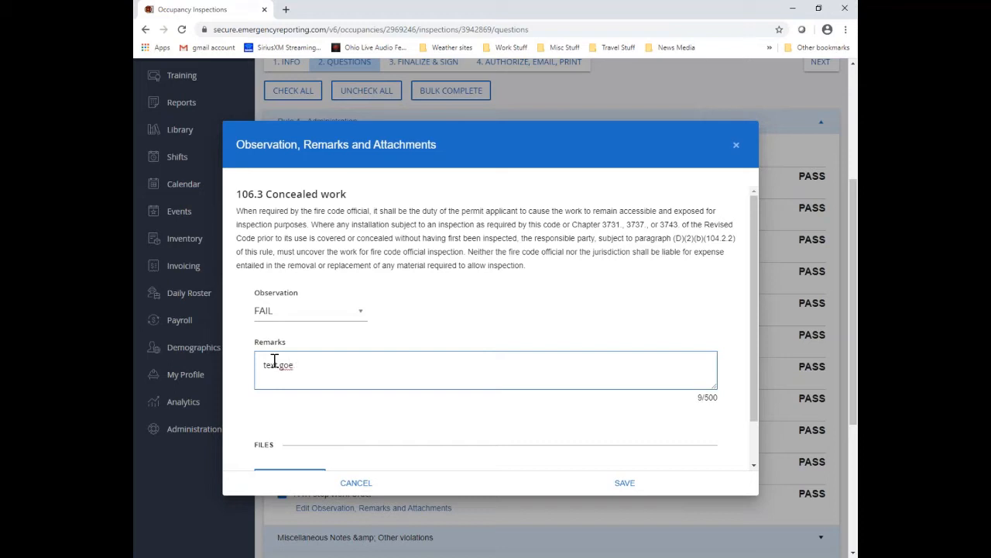
type("text goes here")
left_click_drag(696, 400, 718, 398)
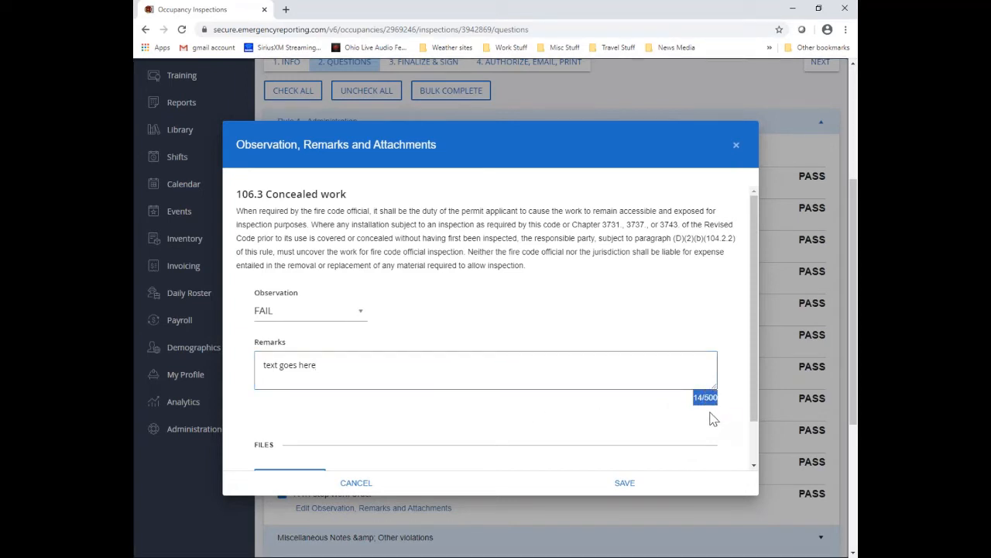
left_click(713, 418)
scroll(714, 410, "down", 1)
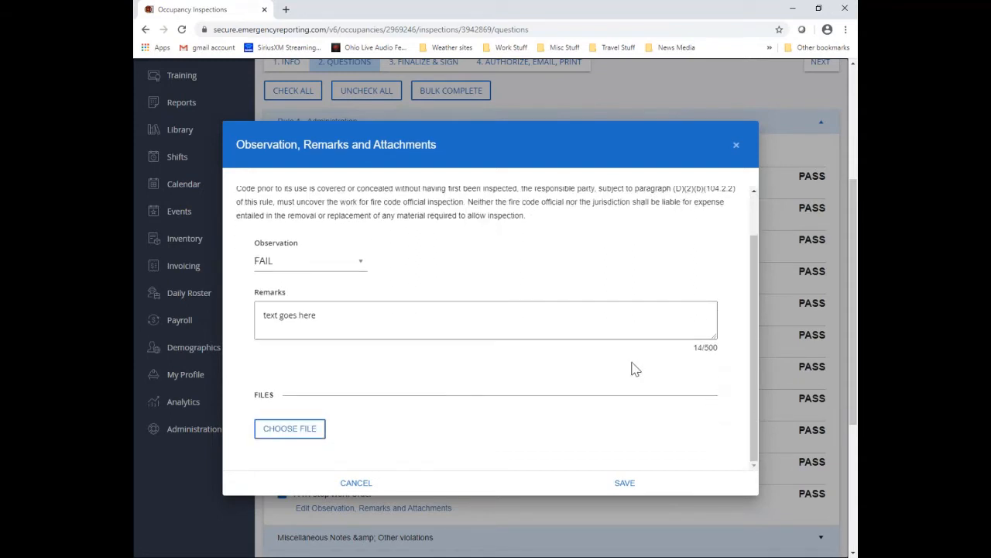
Step: Attach exit door blocked w pallet.jpg from Demo Documents to the 106.3 observation and save
left_click(321, 435)
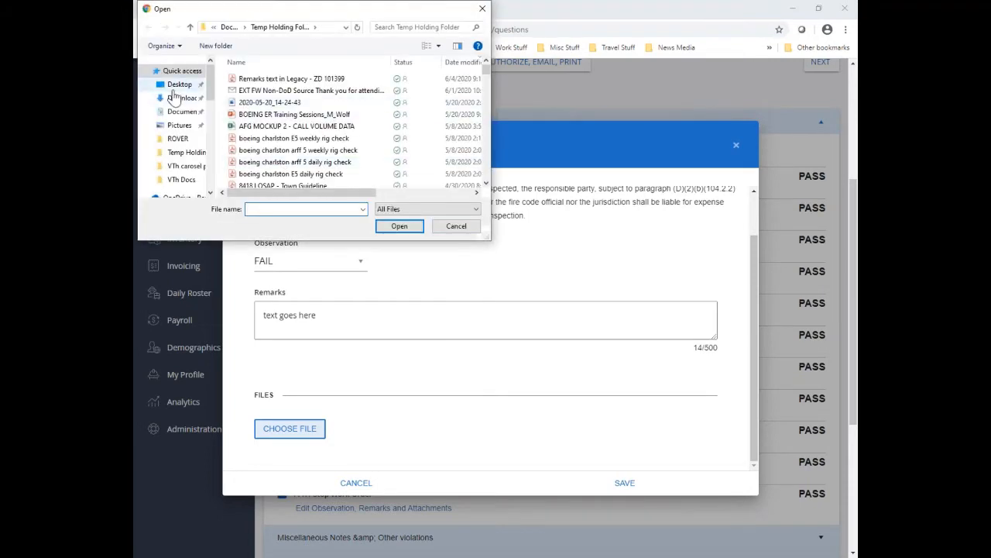
scroll(175, 194, "down", 1)
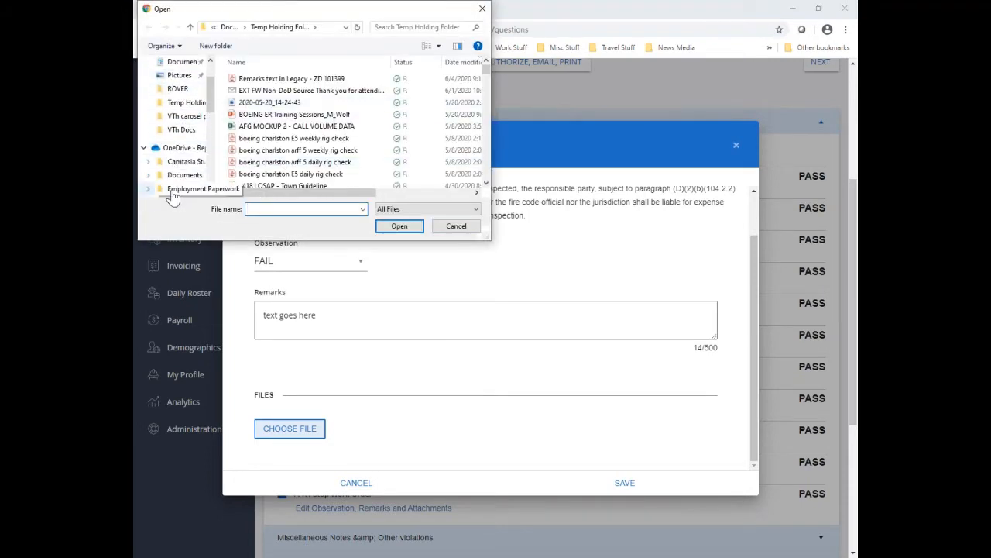
left_click(148, 175)
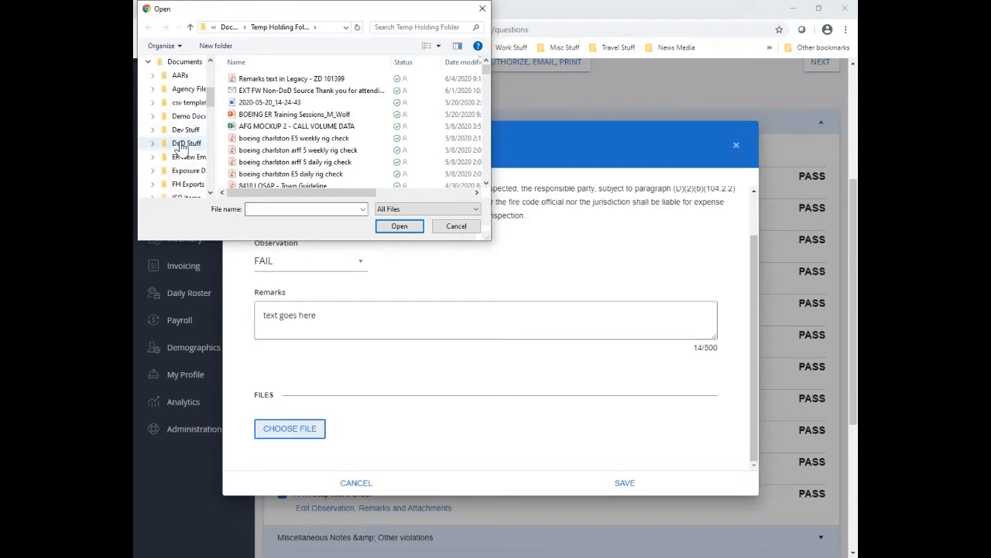
left_click(185, 116)
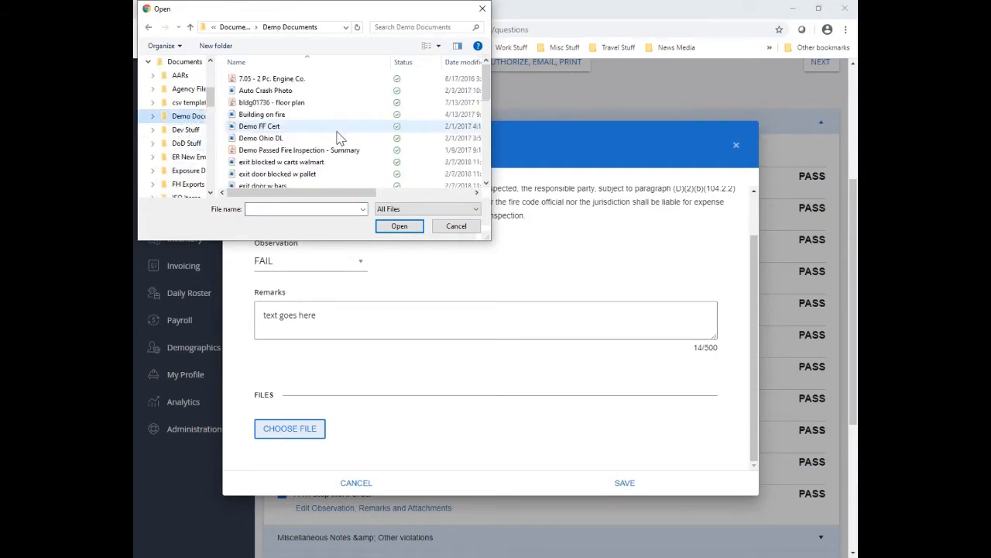
scroll(338, 137, "down", 2)
left_click(293, 110)
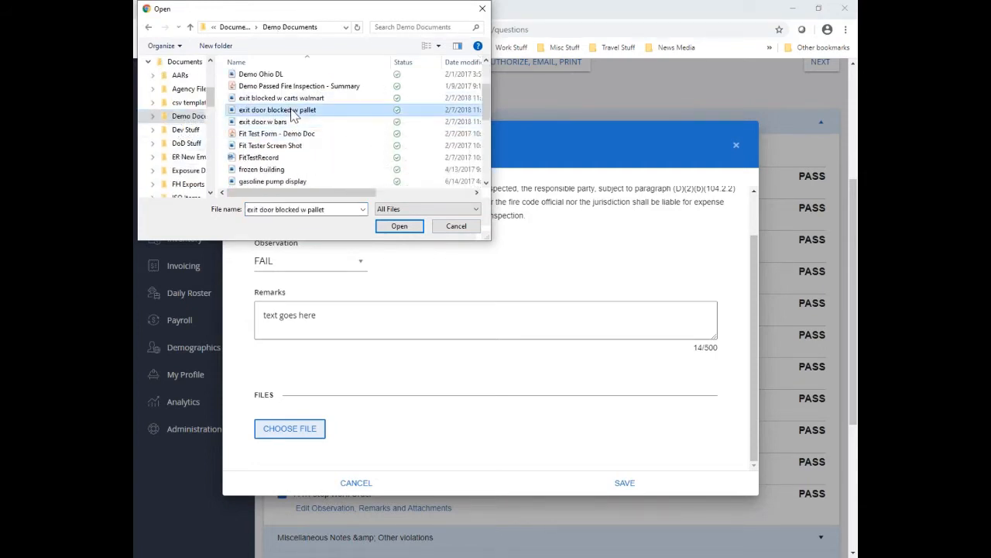
left_click(399, 226)
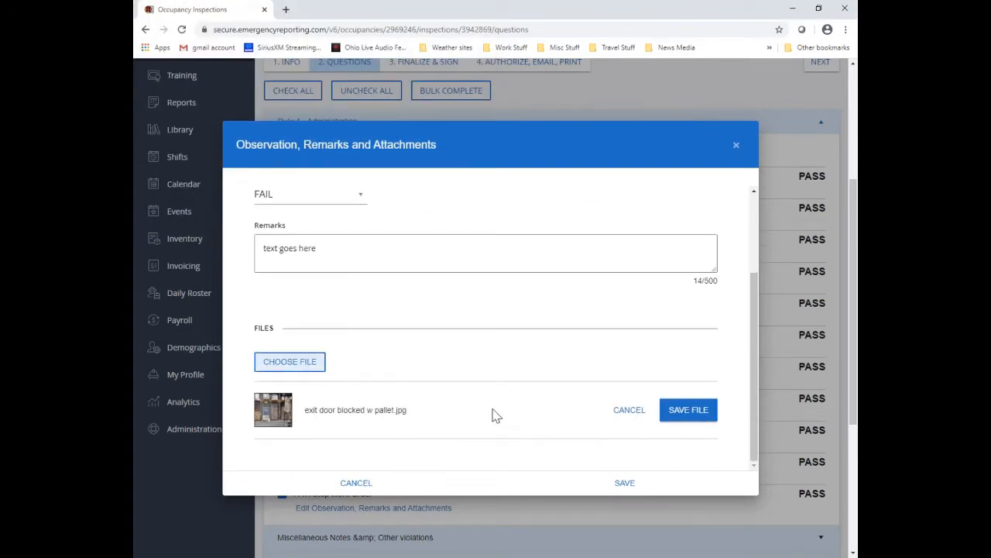
left_click(686, 411)
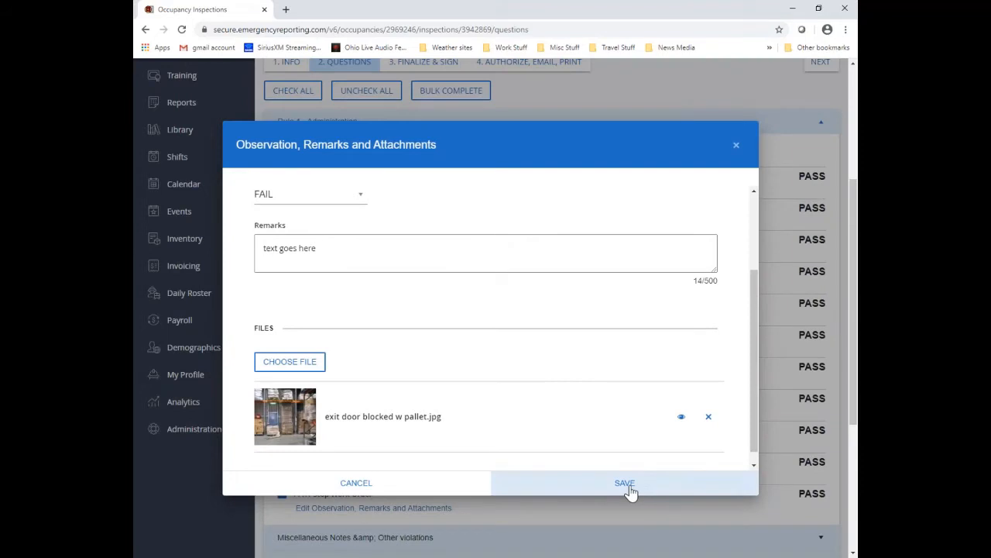
left_click(626, 483)
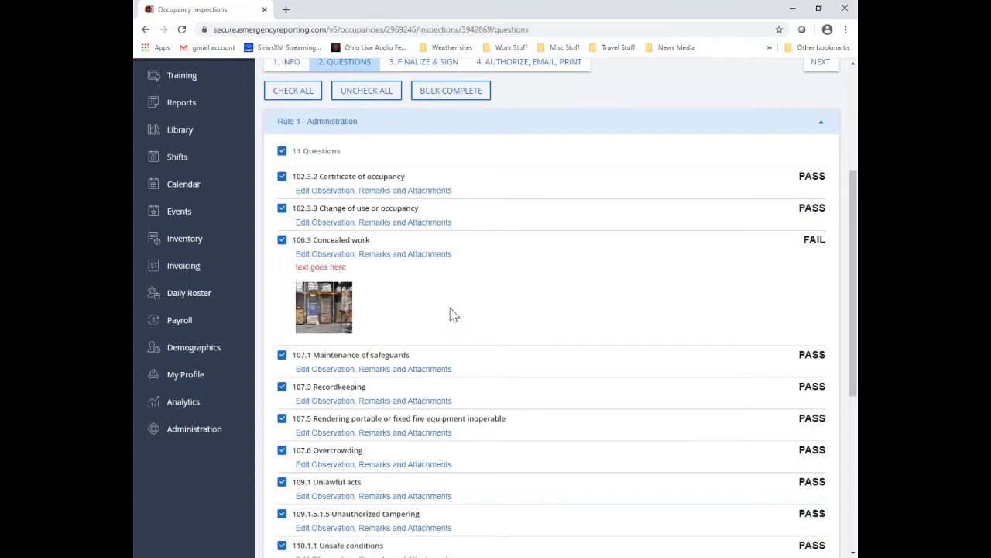
Step: Advance to 3. Finalize & Sign and set the inspection end time to now, 6/4/2020 2:13 PM
scroll(558, 321, "up", 1)
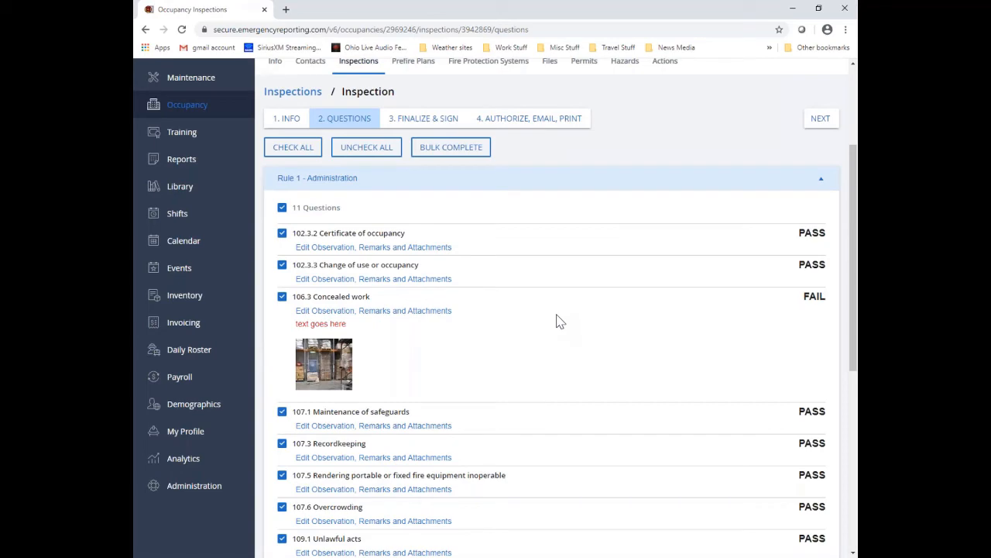
scroll(558, 321, "up", 3)
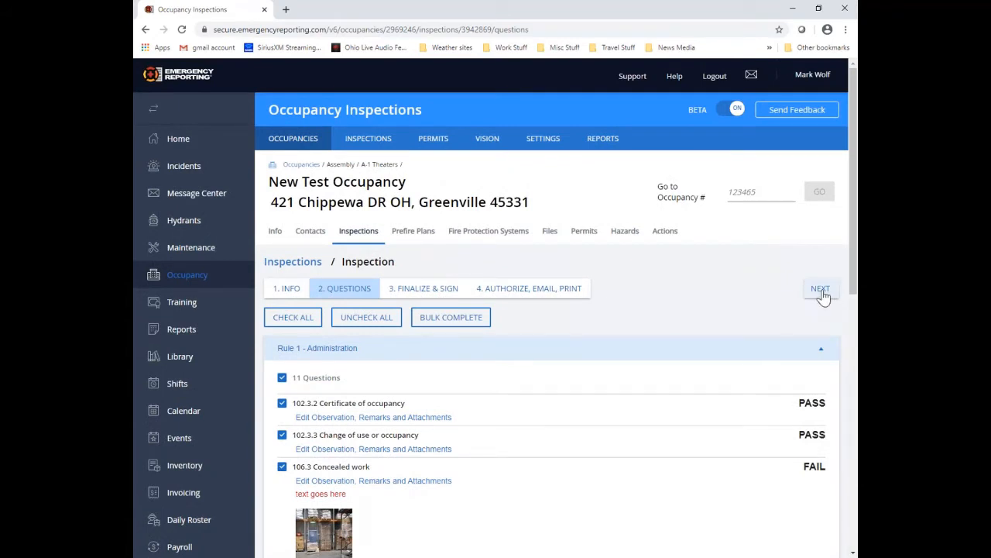
left_click(822, 296)
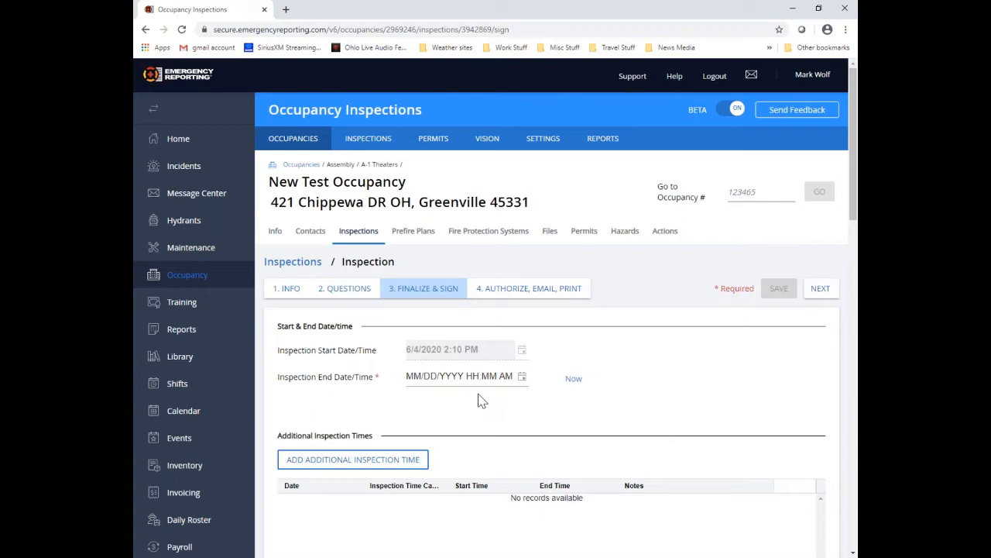
left_click(573, 381)
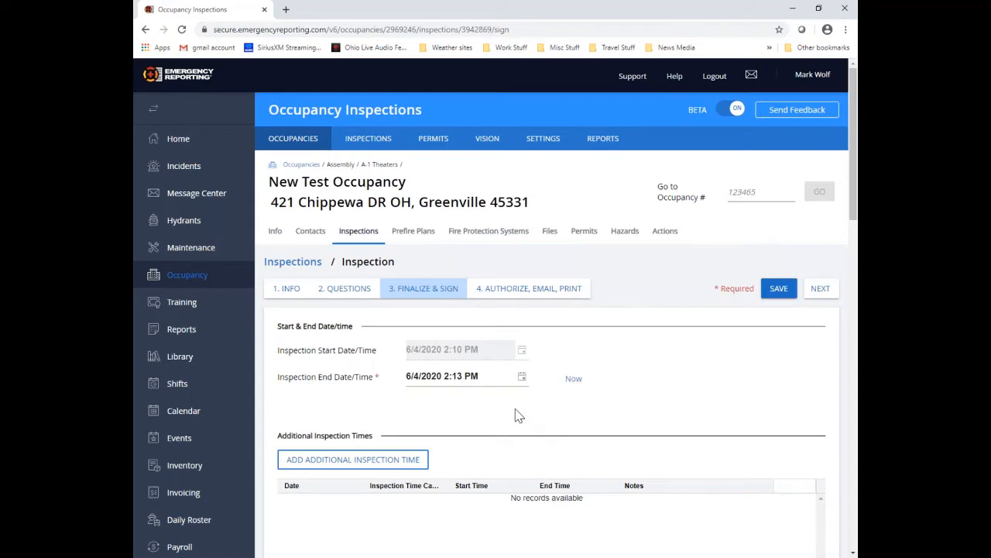
scroll(500, 413, "down", 3)
Step: Add a Code Research time entry starting now, 2:13 PM on June 4
left_click(408, 300)
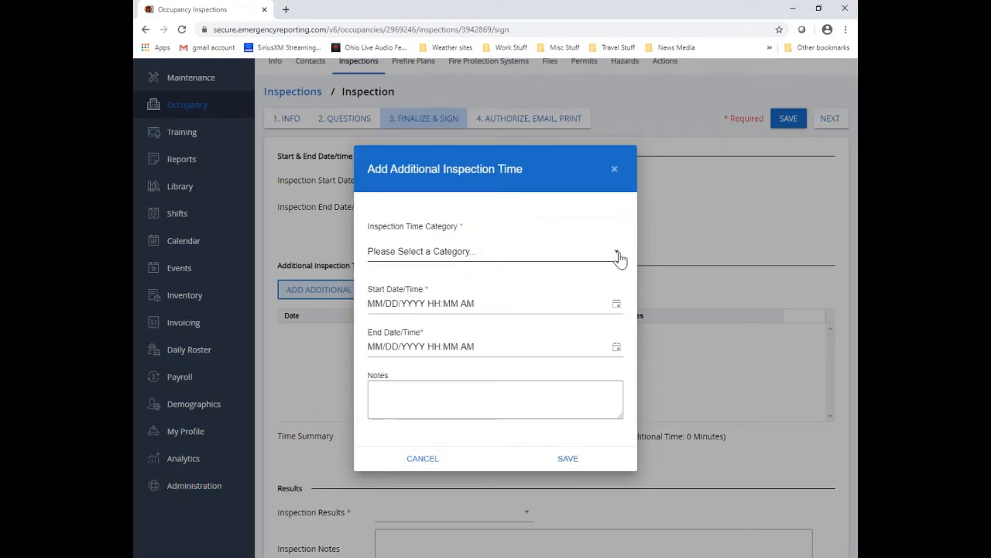
left_click(618, 257)
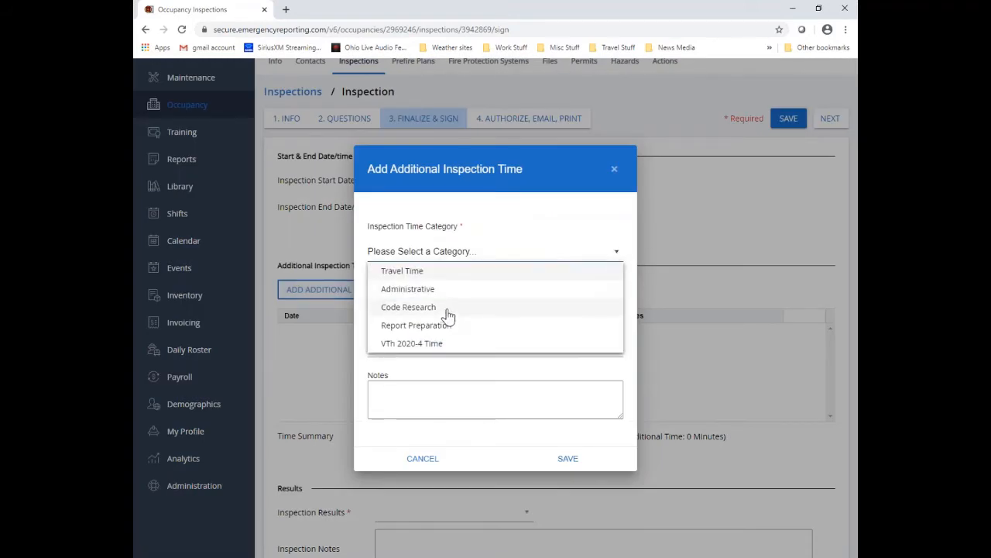
left_click(448, 308)
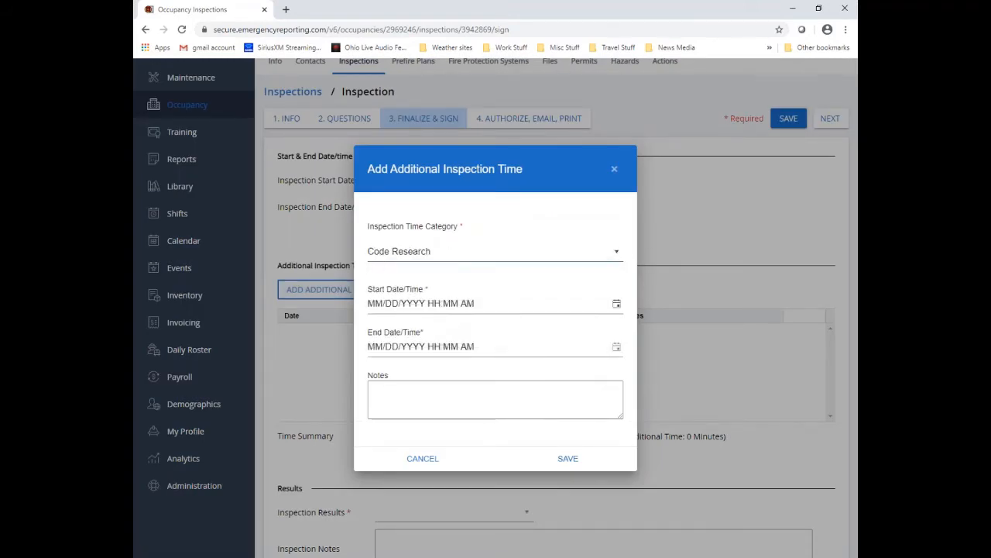
left_click(616, 304)
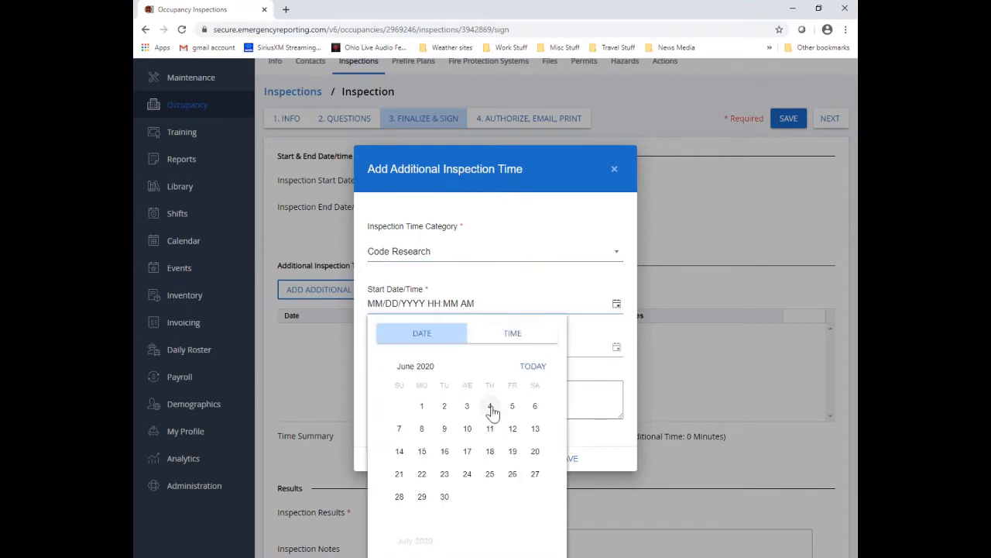
left_click(490, 407)
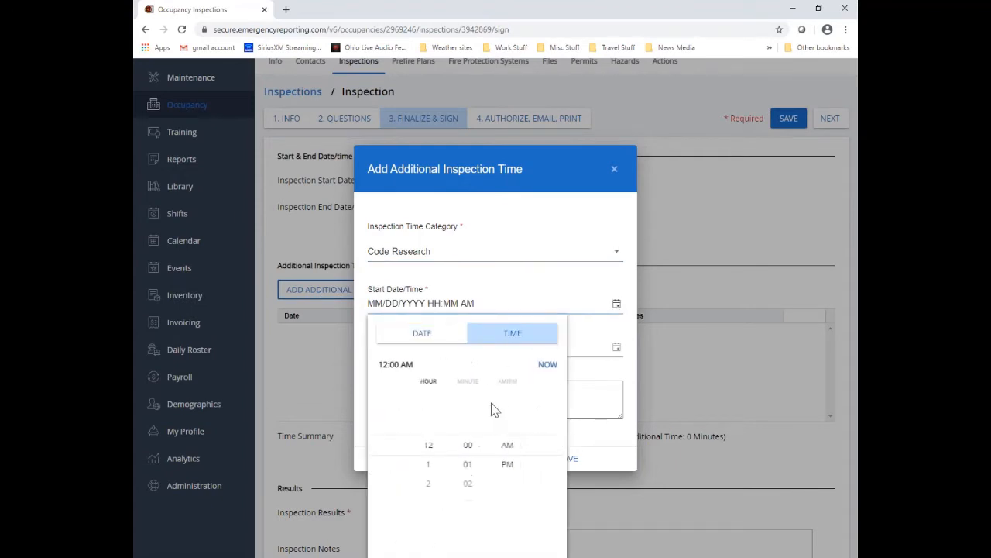
left_click(546, 365)
Step: Set the entry's end to 4:15 PM, note 'Notes go here', and save it
left_click(617, 348)
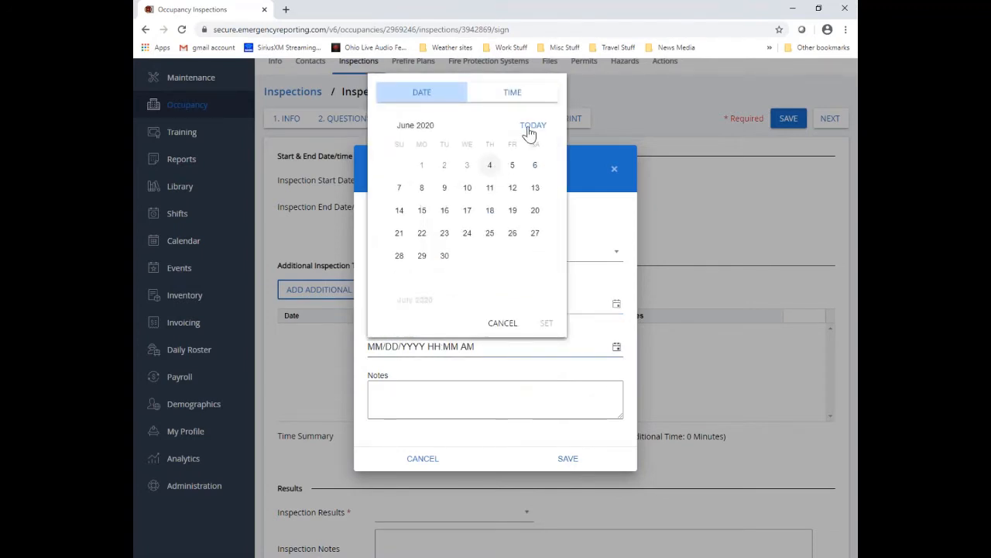
left_click(531, 128)
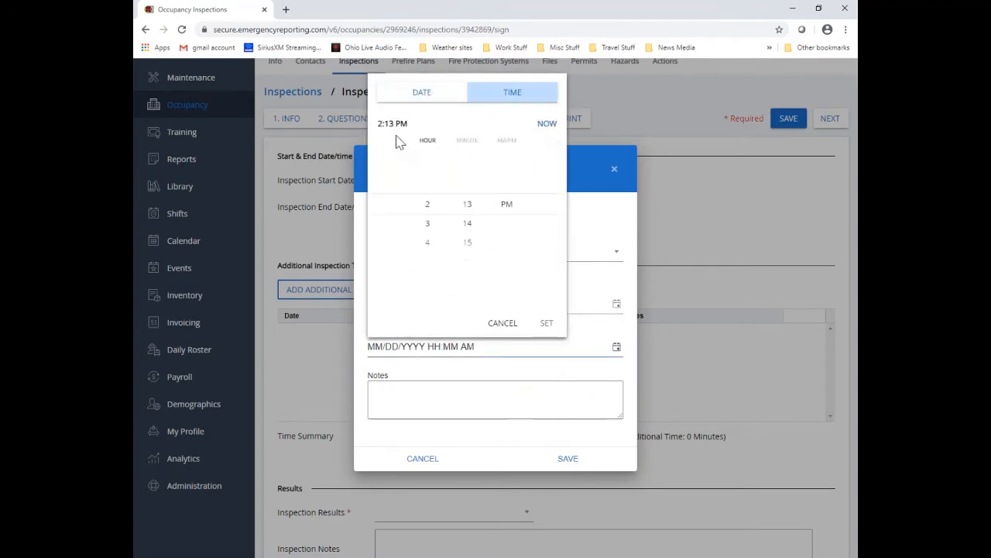
left_click(468, 249)
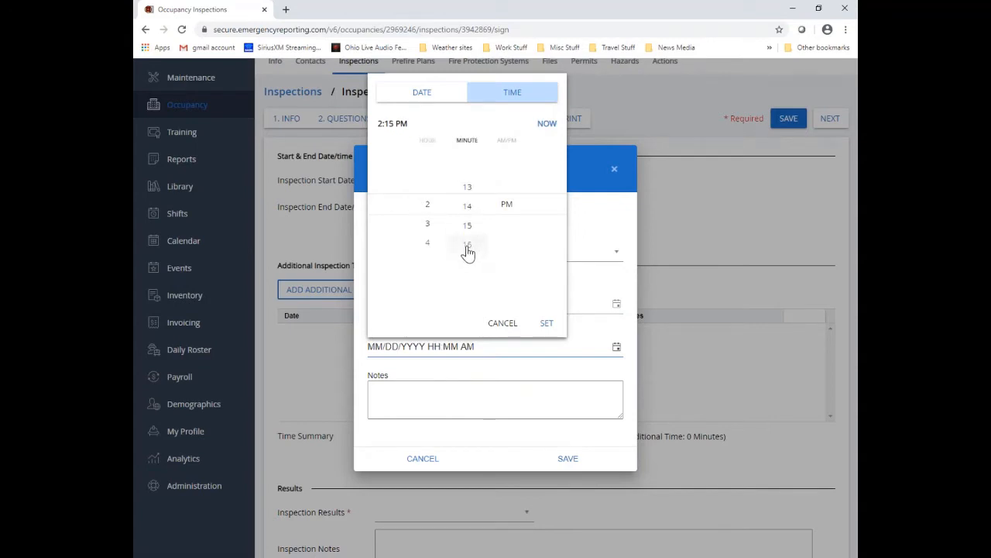
left_click(426, 246)
left_click(548, 323)
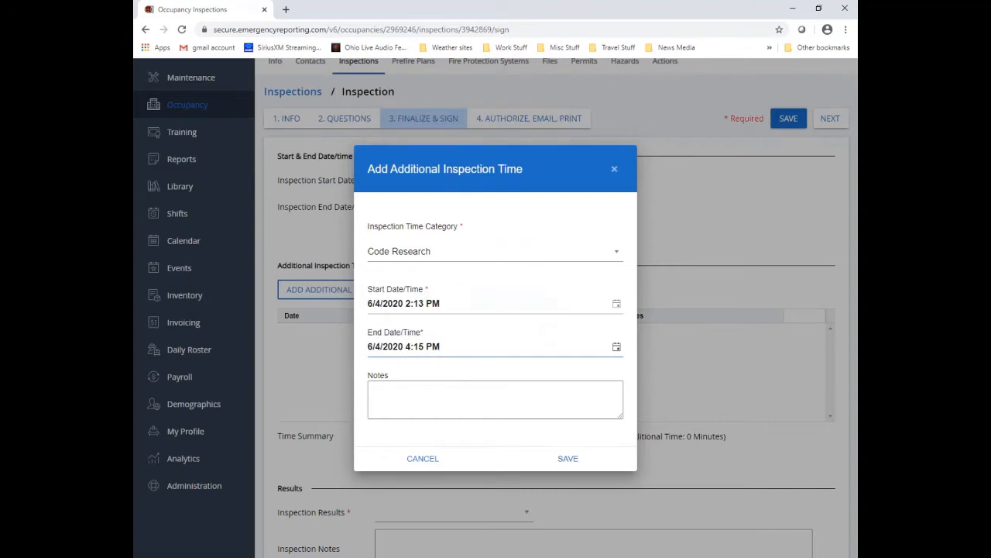
left_click(502, 395)
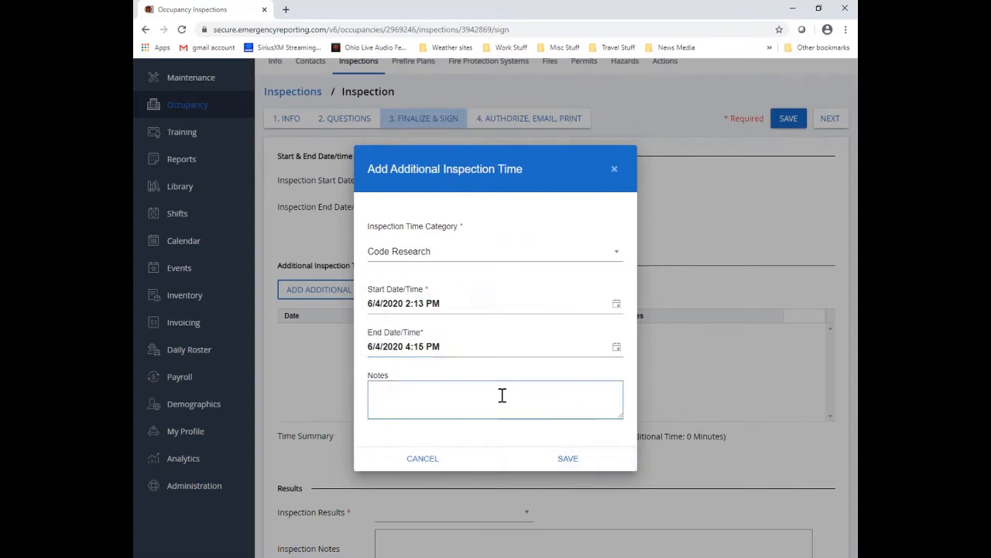
type("Notes go here")
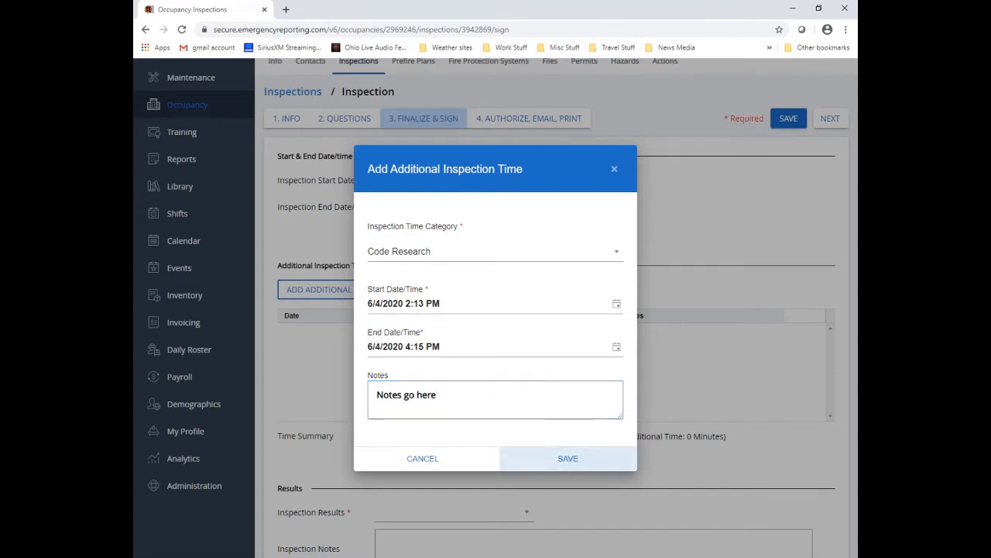
left_click(569, 459)
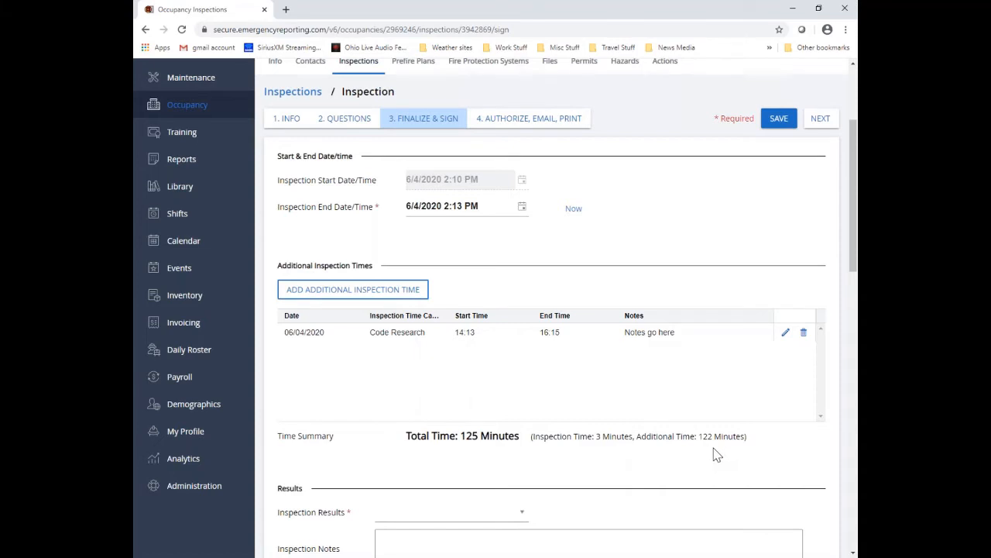
Step: Set the inspection result to Correction Notice Issued
scroll(716, 452, "down", 3)
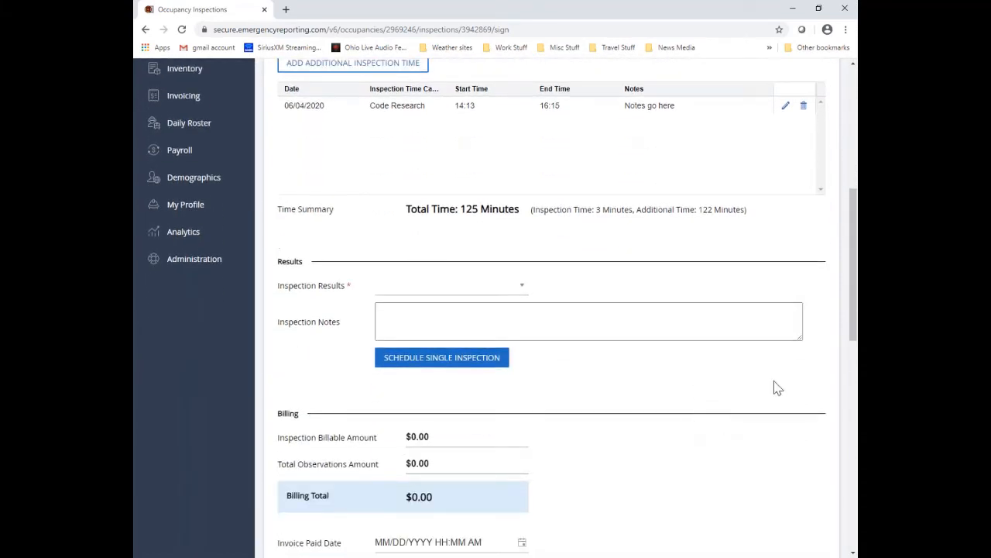
left_click(523, 289)
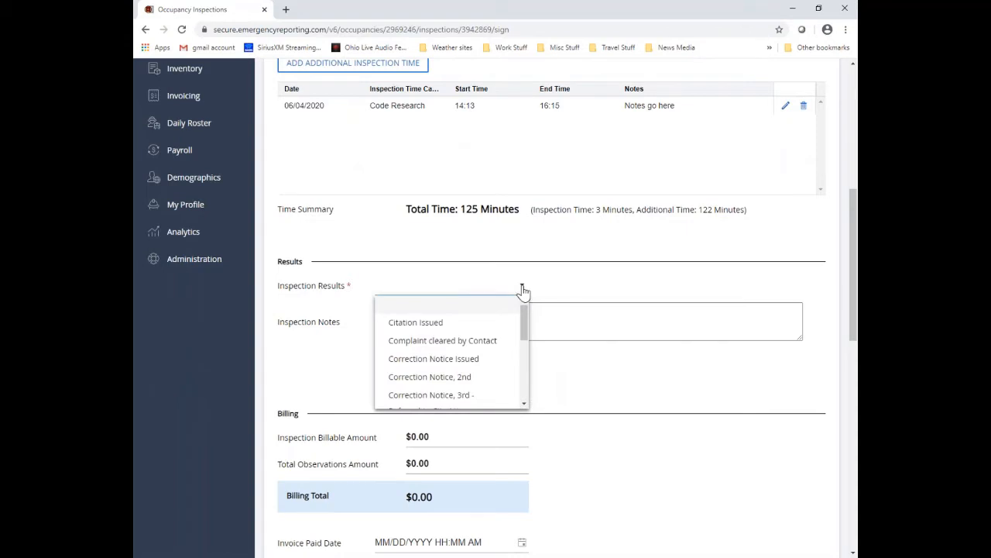
left_click(474, 360)
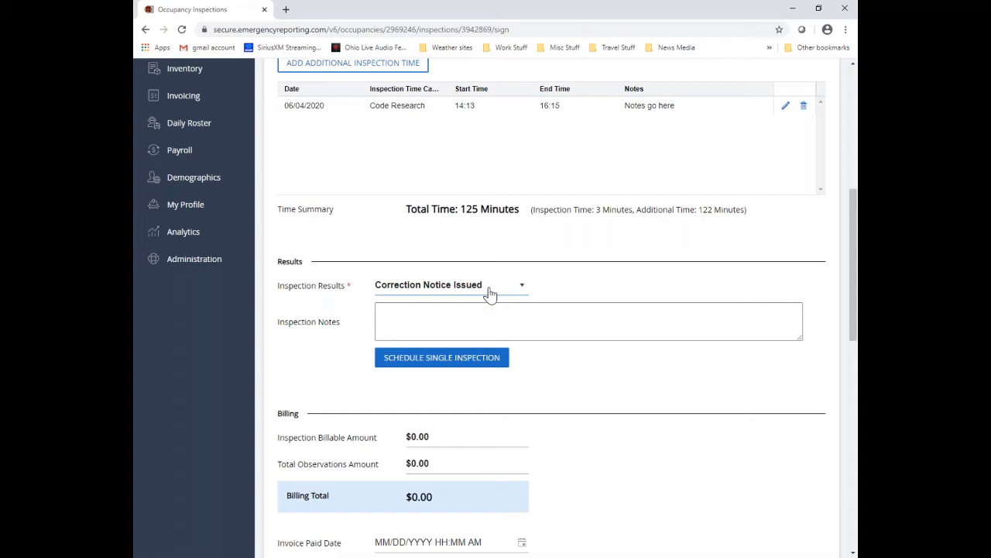
Step: Schedule a Reinspection for tomorrow, 6/5/2020, and add it
left_click(494, 362)
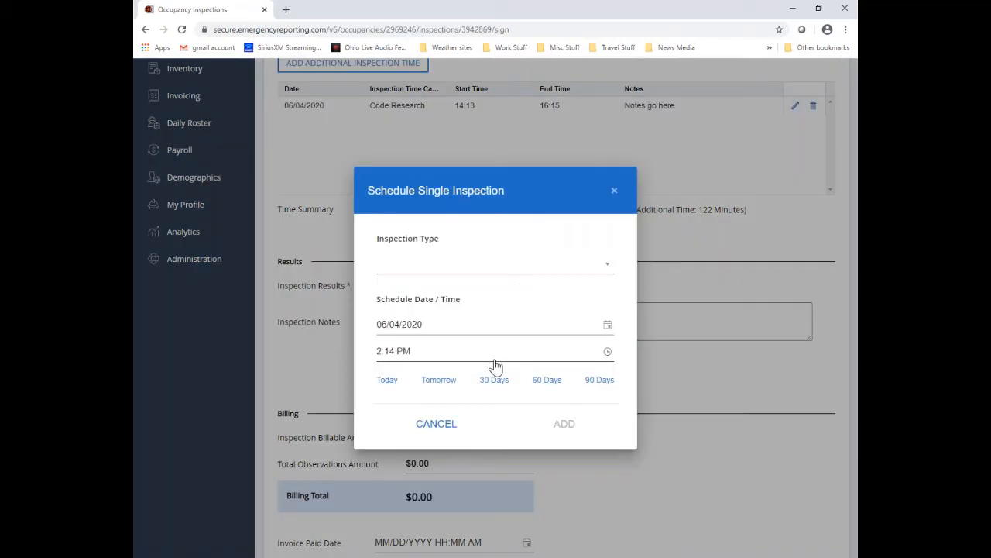
left_click(602, 265)
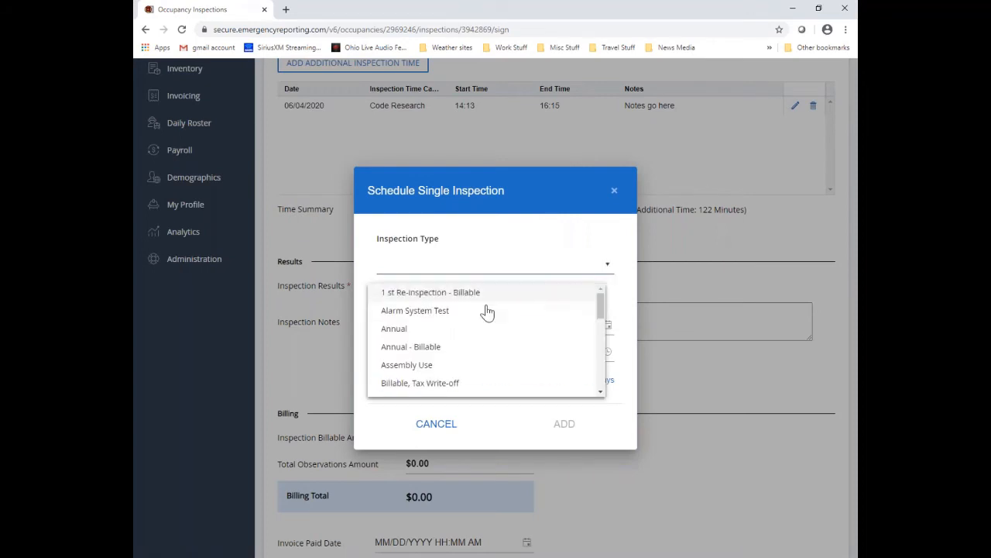
scroll(487, 311, "down", 5)
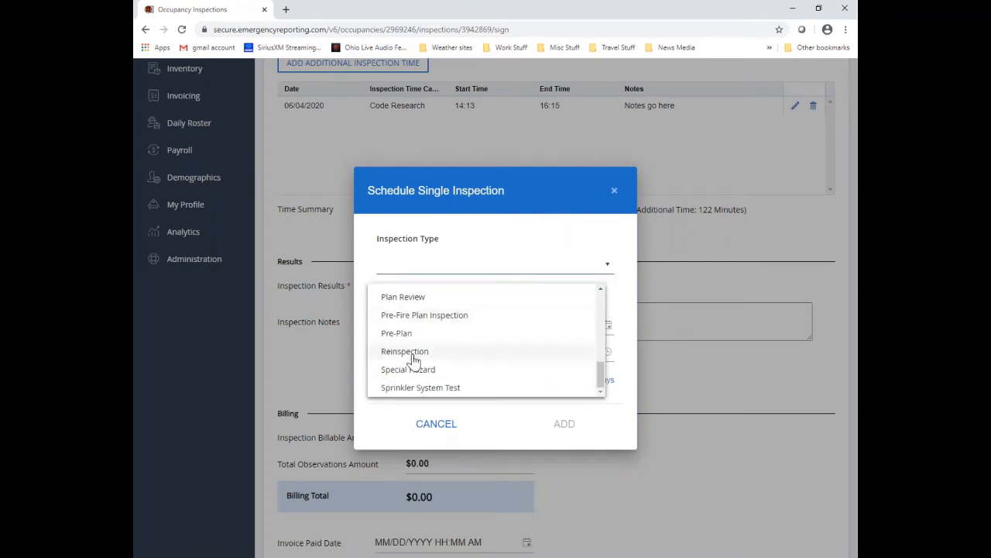
left_click(414, 353)
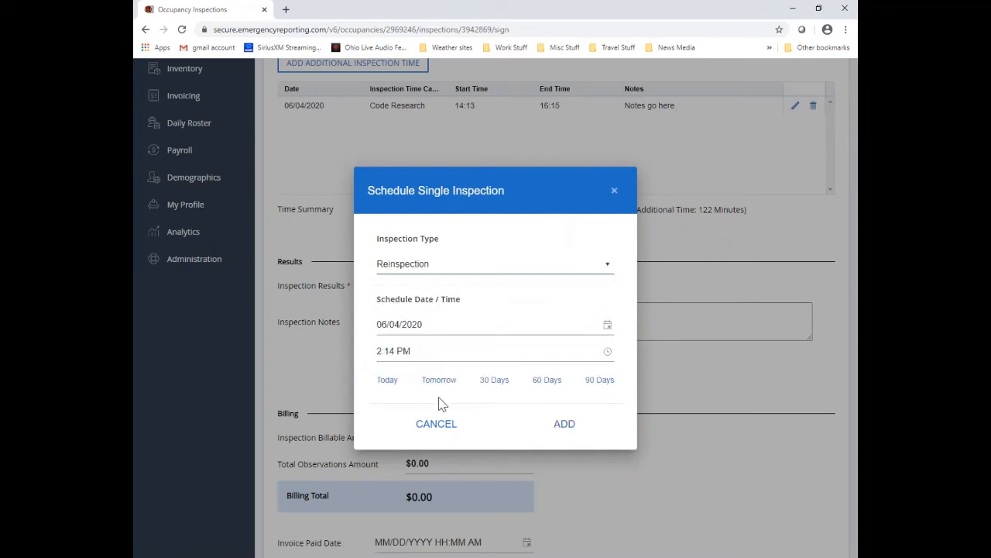
left_click(439, 379)
left_click(568, 425)
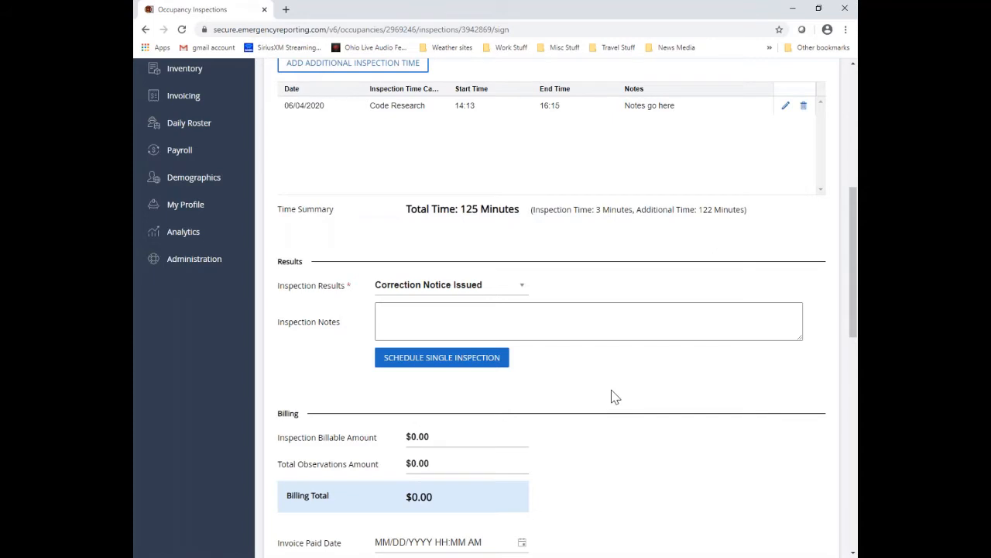
Step: Draw and save the issuer's signature on the inspection
scroll(612, 397, "down", 2)
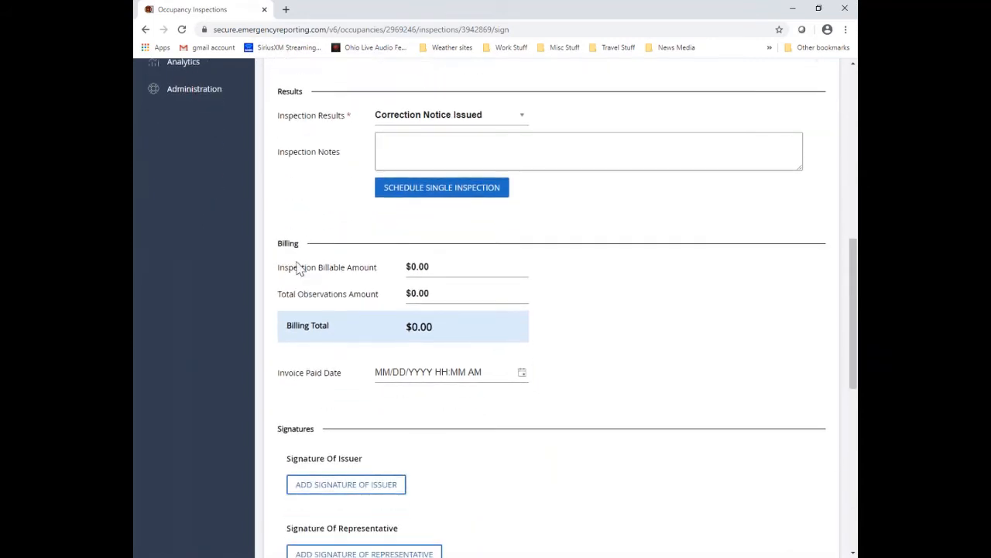
scroll(592, 344, "down", 1)
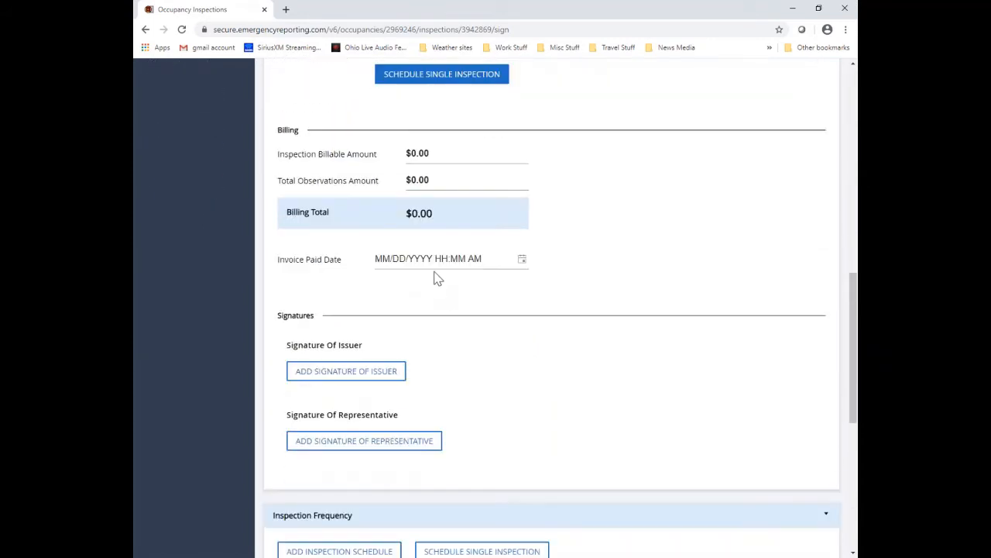
scroll(562, 276, "down", 2)
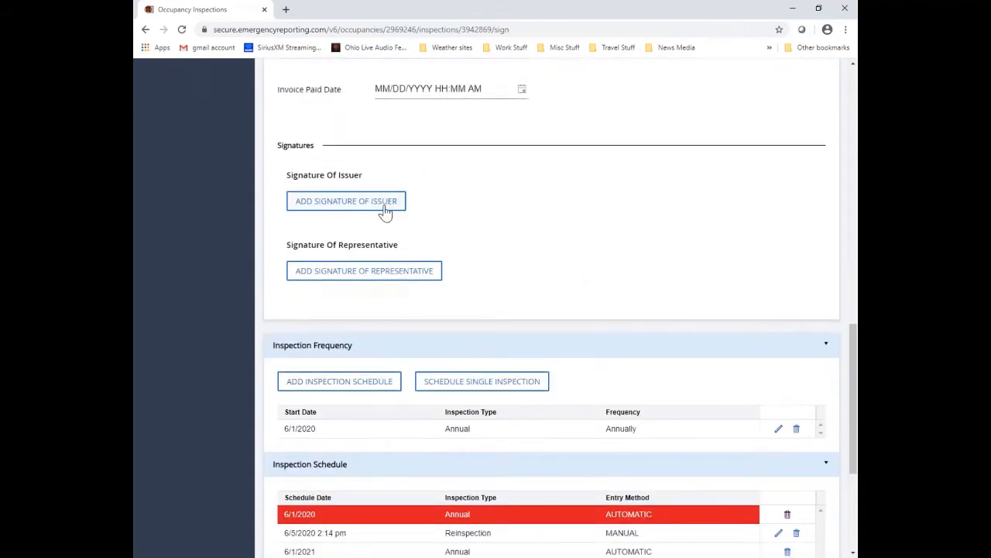
left_click(385, 210)
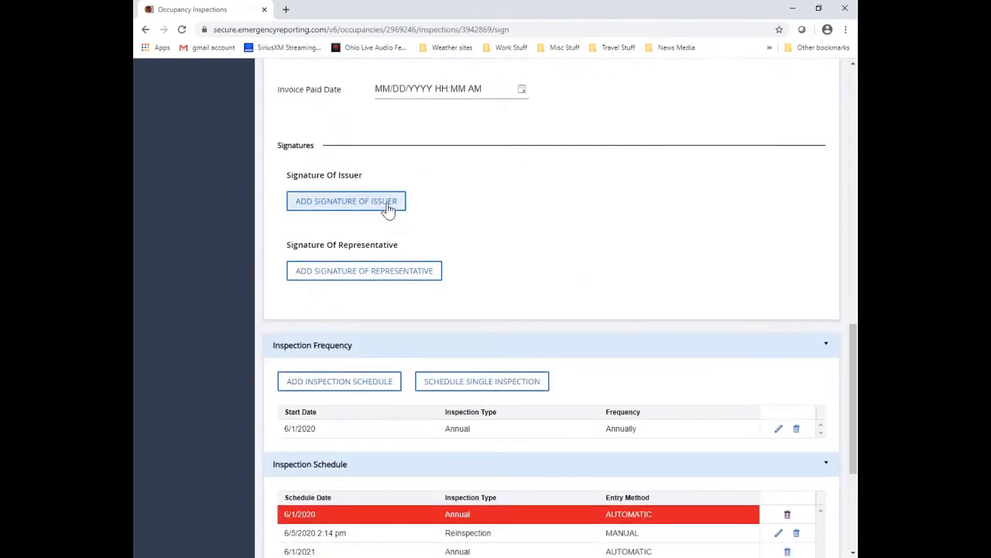
left_click(385, 206)
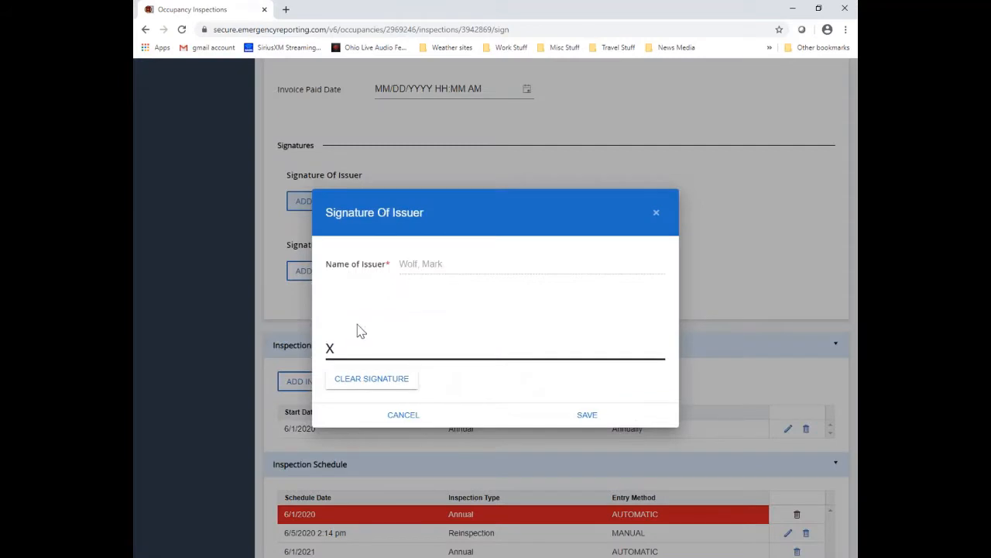
mouse_move(350, 332)
left_mouse_down()
mouse_move(347, 350)
mouse_move(431, 354)
mouse_move(587, 332)
left_mouse_up()
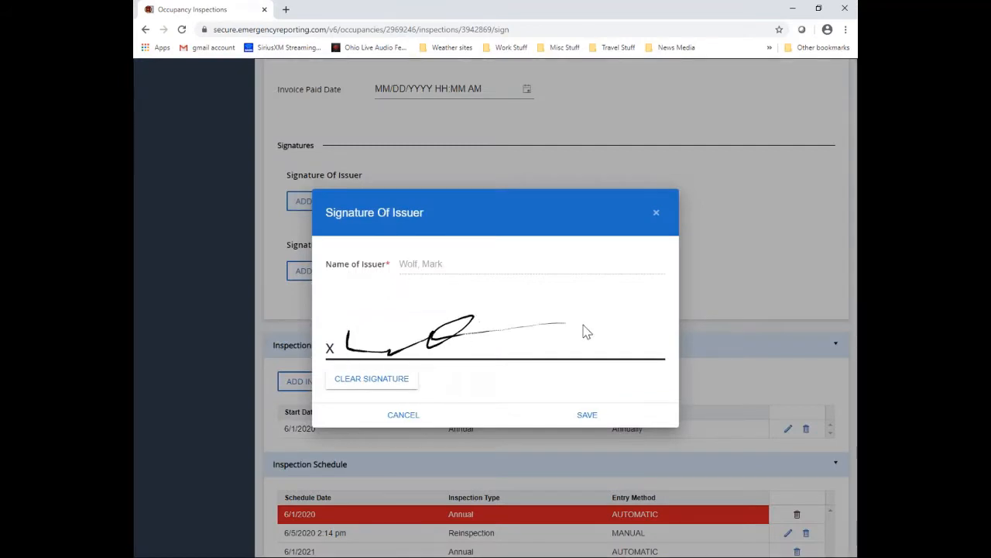
left_click(587, 417)
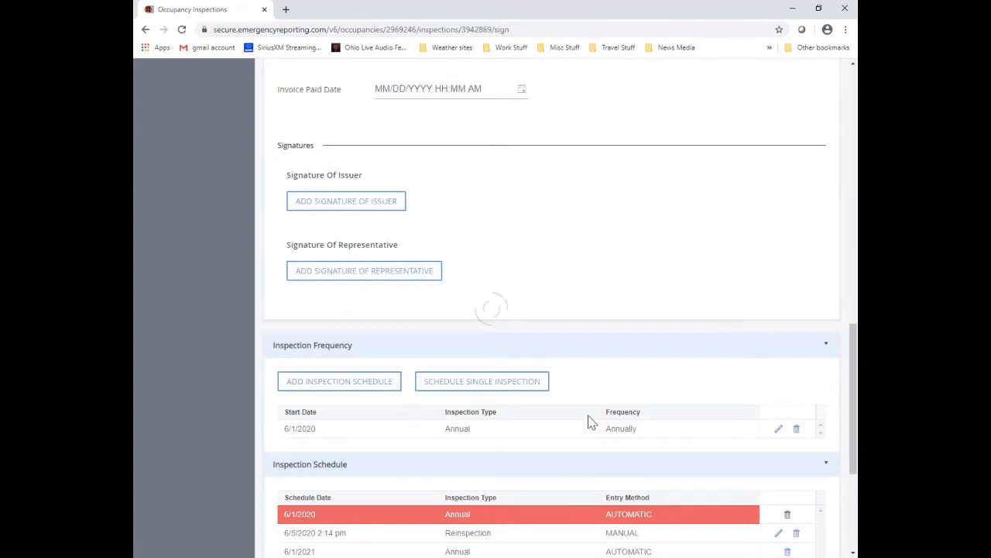
Step: Enter the representative's printed name, draw their signature and save it
left_click(419, 374)
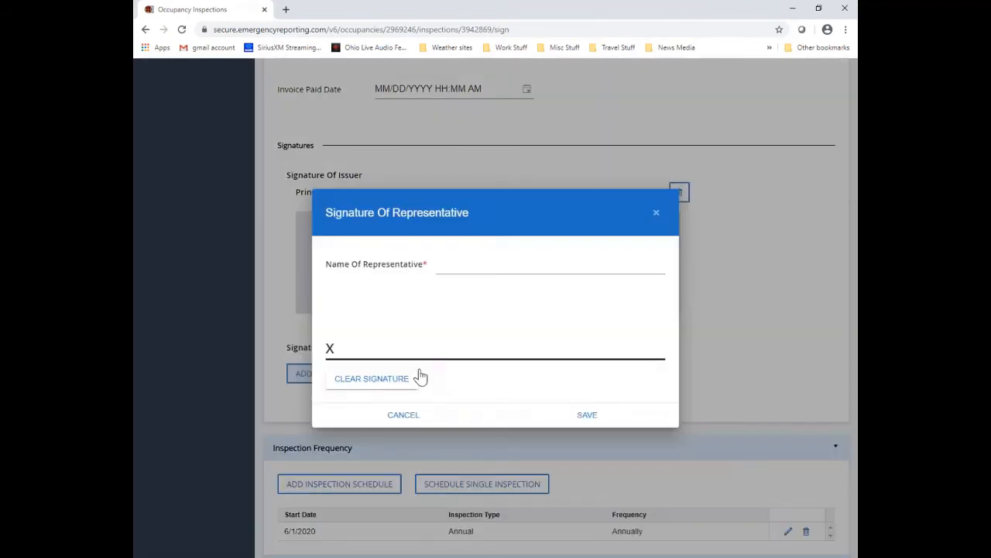
left_click(451, 264)
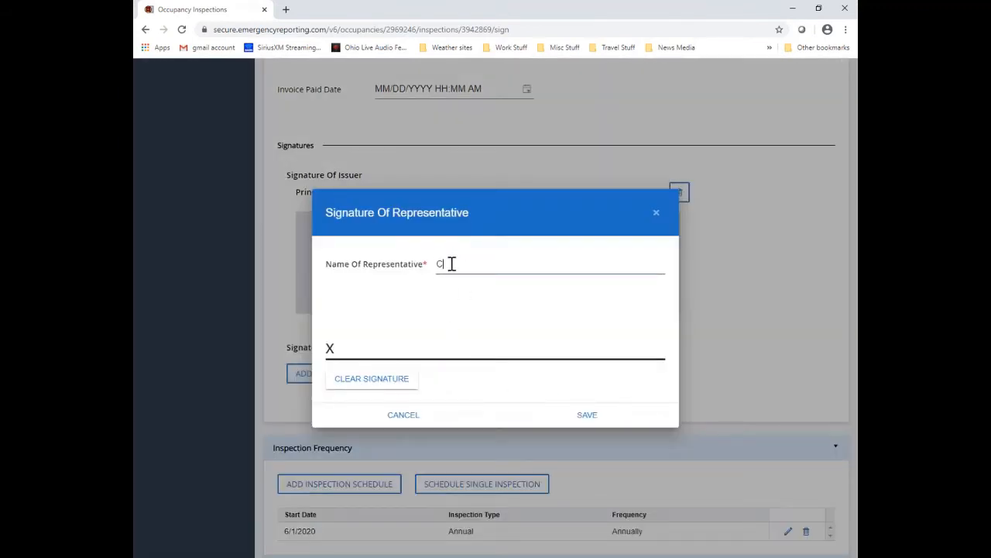
type("Contact BBB")
mouse_move(394, 309)
left_mouse_down()
mouse_move(455, 348)
mouse_move(537, 327)
left_mouse_up()
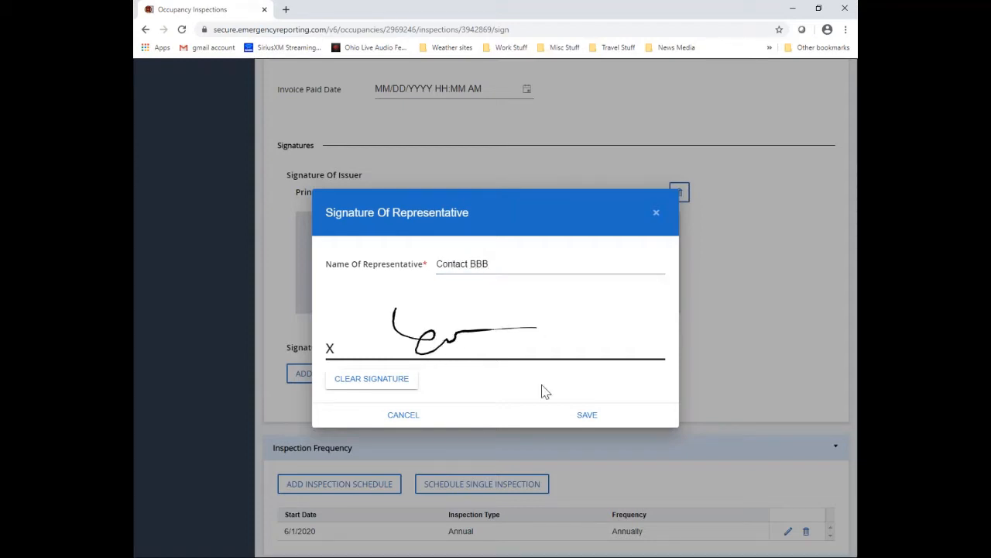
left_click(587, 418)
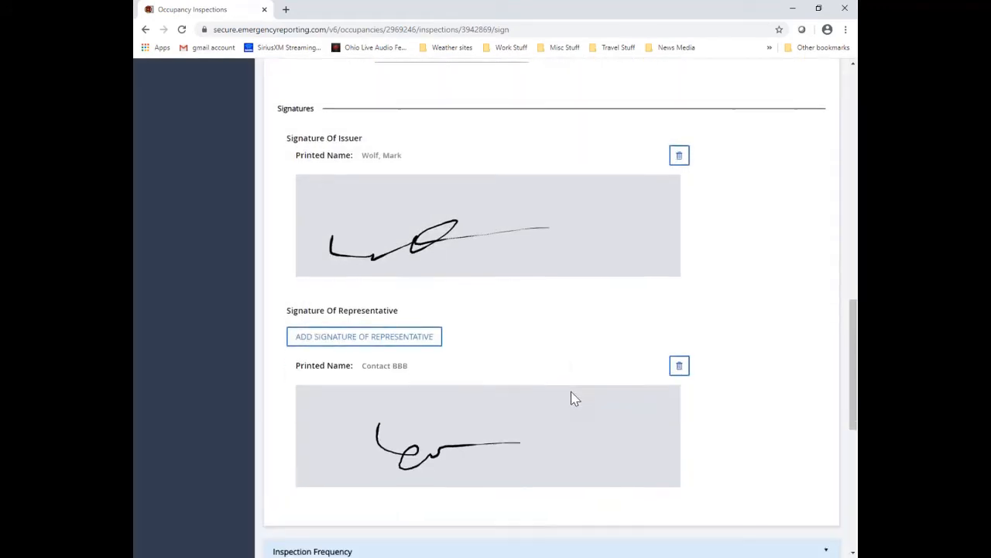
Step: Delete the red 6/1/2020 Annual row from the Inspection Schedule after one cancelled attempt
scroll(573, 398, "down", 4)
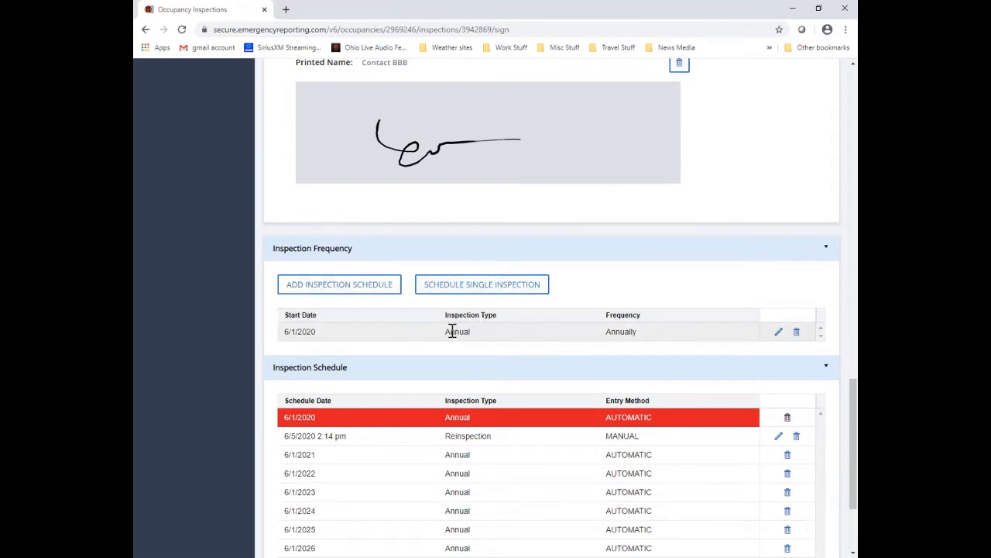
scroll(452, 331, "down", 2)
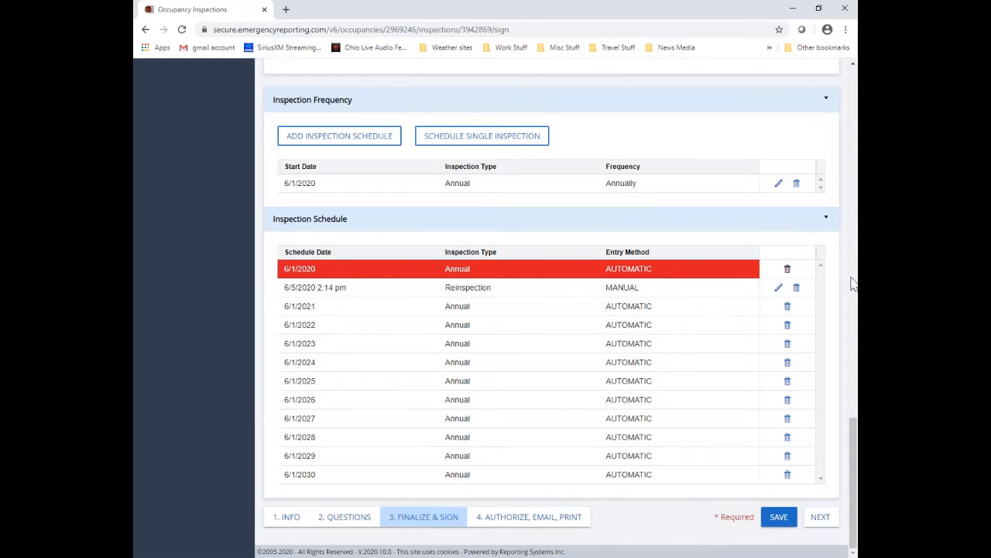
left_click(788, 272)
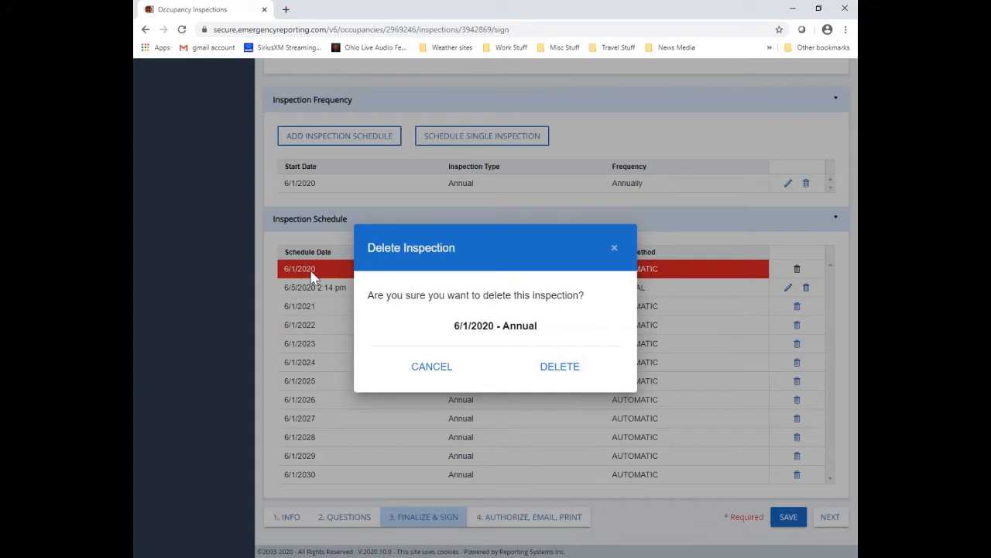
left_click(432, 370)
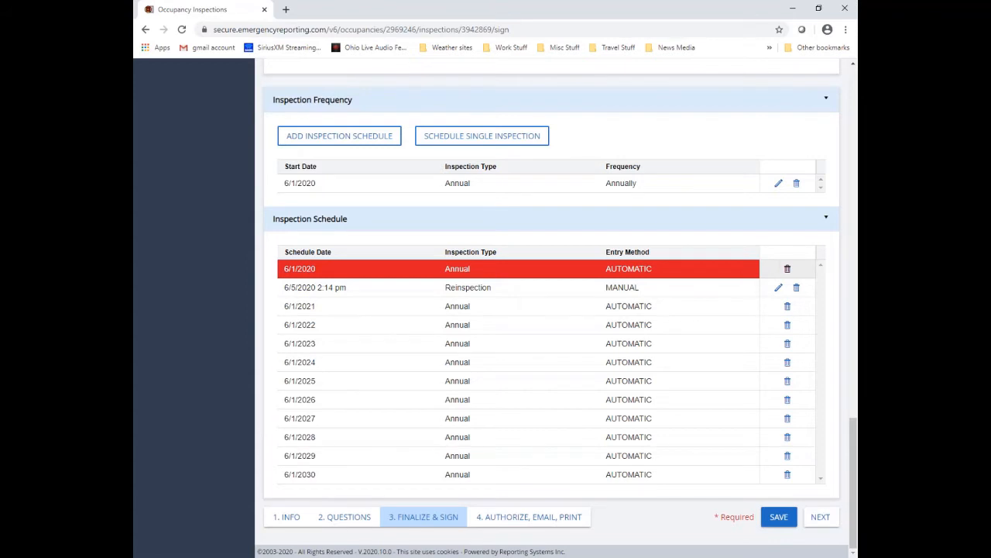
left_click(787, 267)
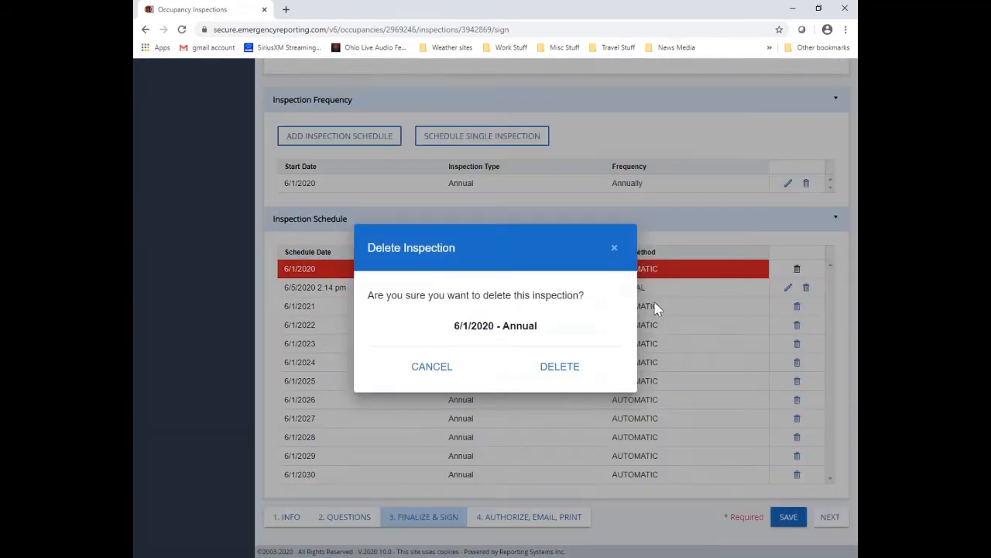
left_click(561, 367)
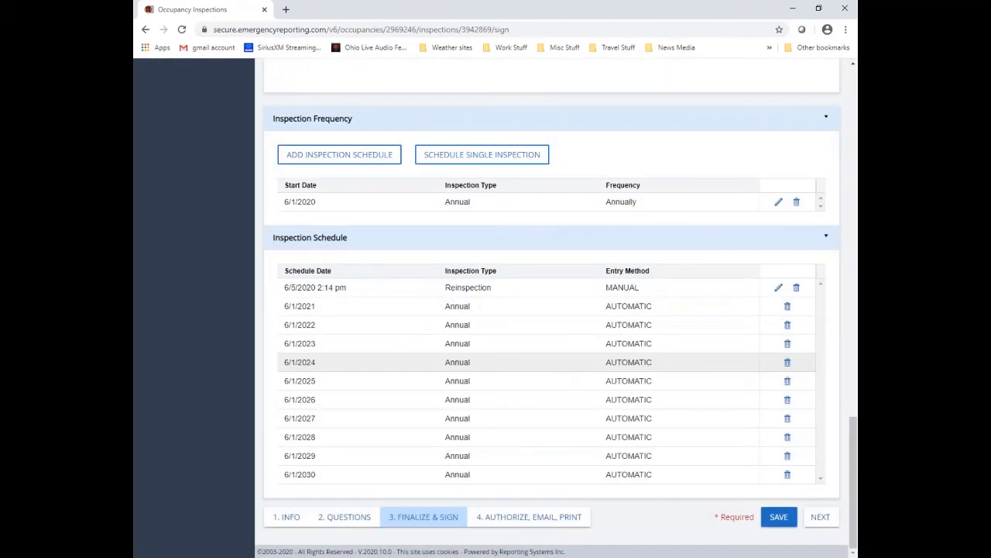
Step: Advance to the authorize step and uncheck Show Unanswered Questions in the report print options
left_click(821, 521)
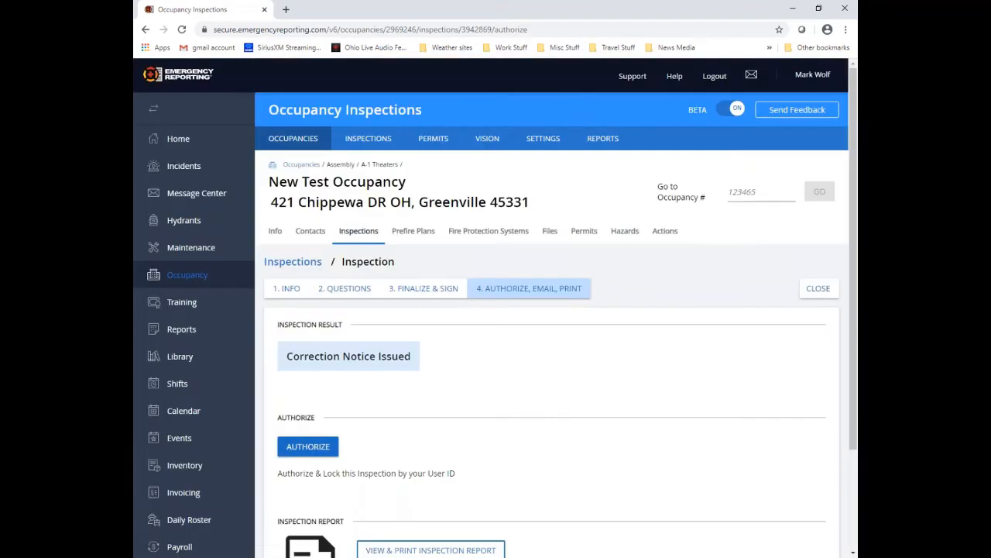
scroll(690, 427, "down", 2)
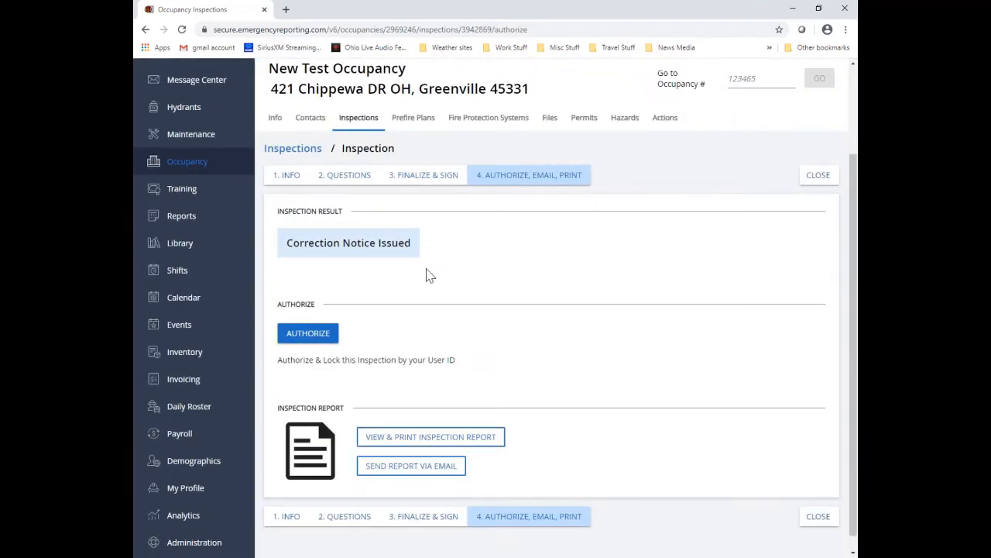
scroll(531, 256, "down", 1)
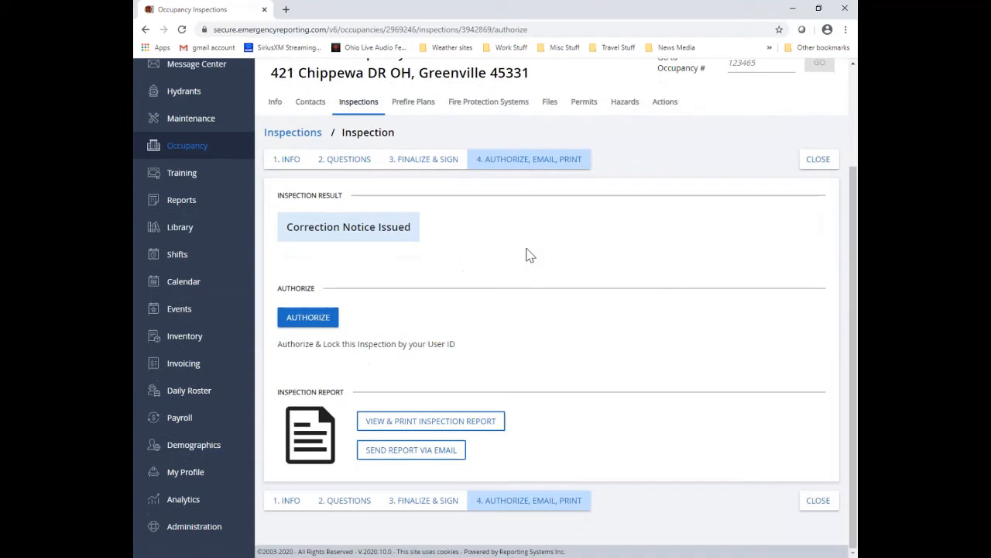
left_click(498, 428)
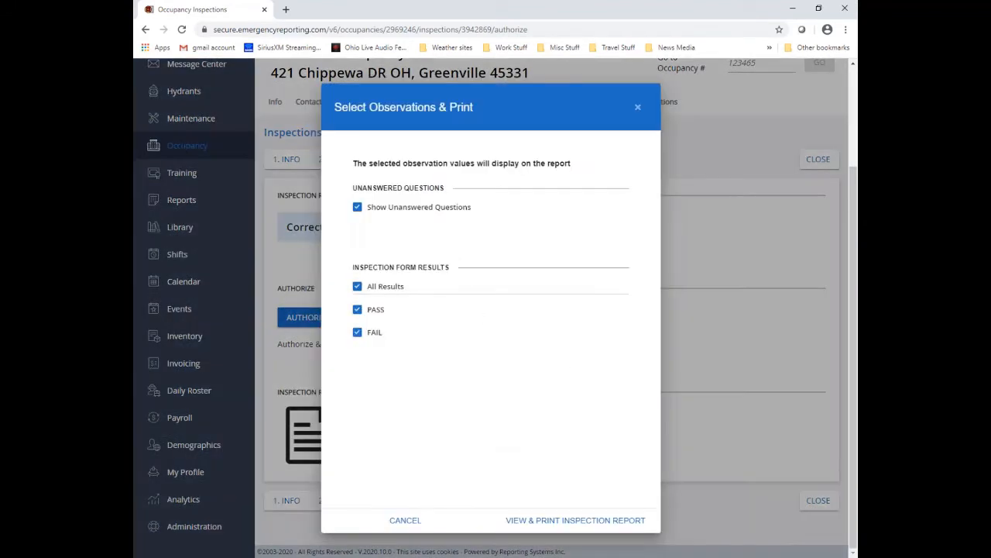
left_click(358, 209)
Step: Generate the four-page Inspection - Summary PDF and scroll through its pages
left_click(575, 521)
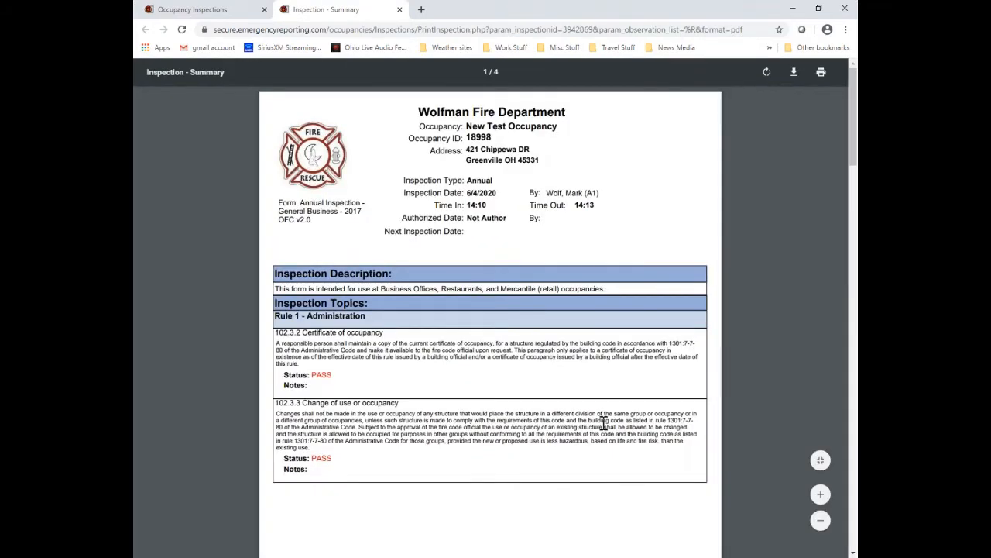
scroll(522, 358, "down", 3)
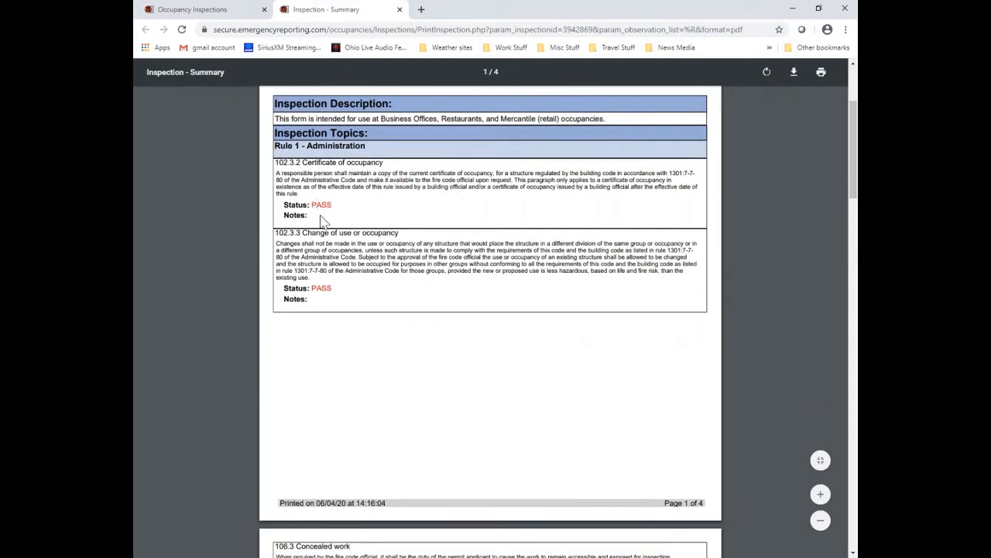
scroll(480, 326, "down", 8)
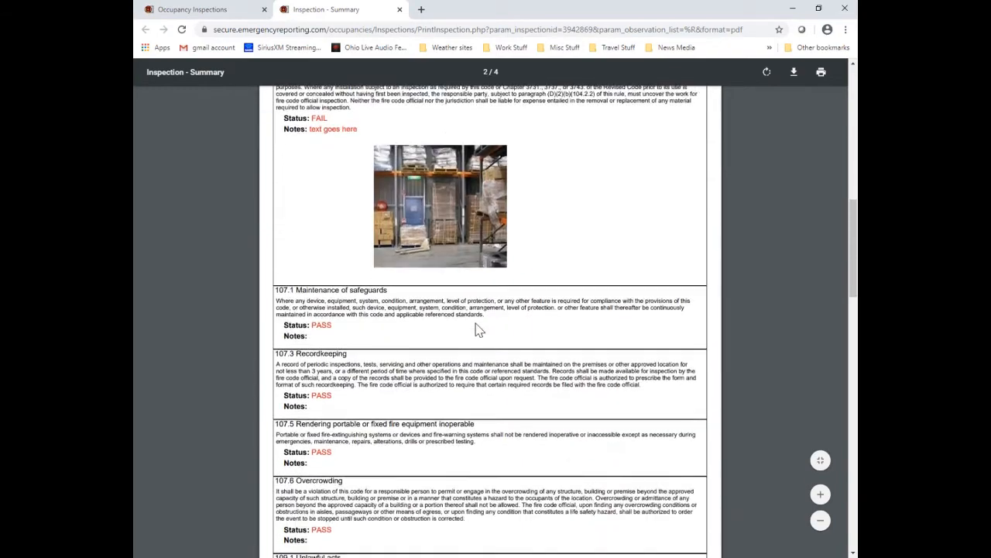
scroll(477, 330, "down", 12)
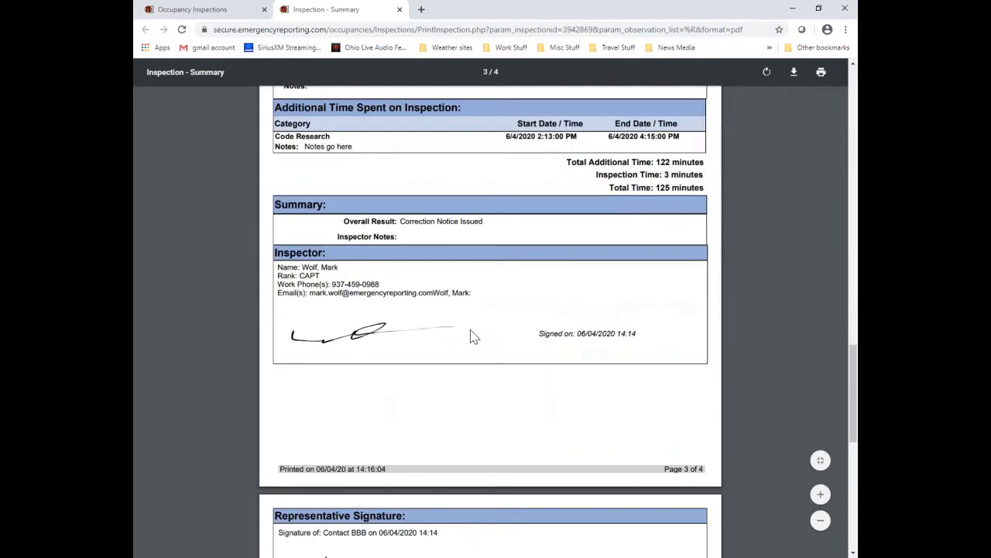
scroll(474, 336, "down", 7)
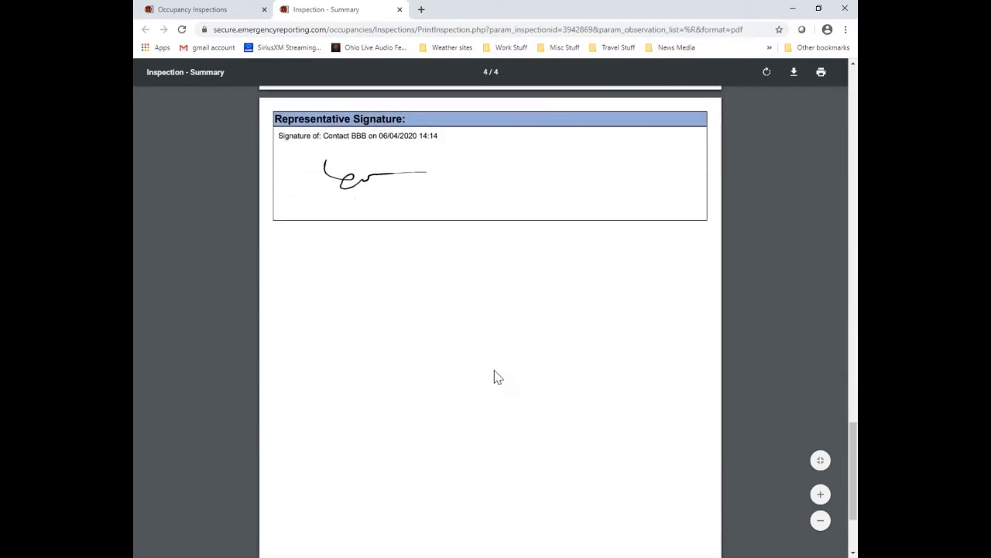
scroll(496, 377, "up", 20)
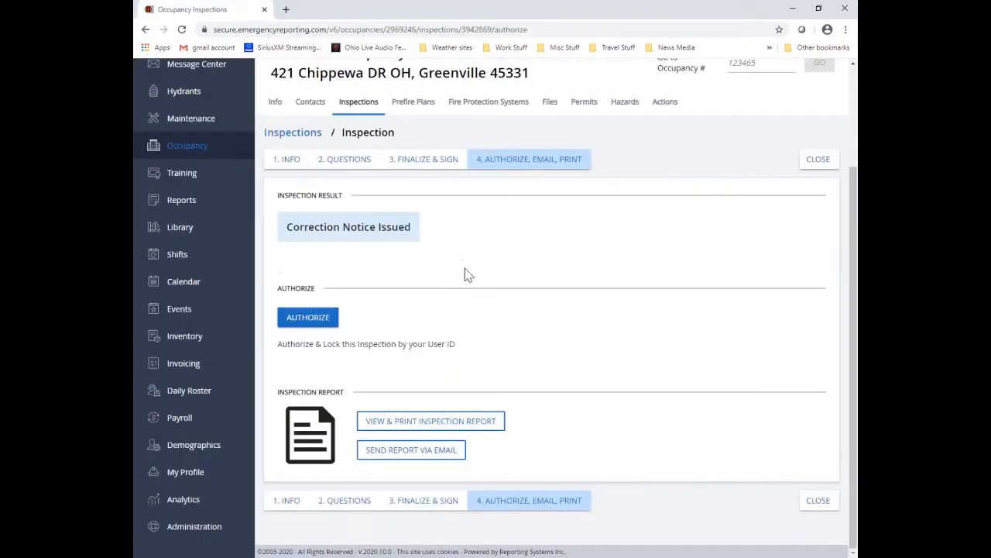
Step: Close the PDF tab, hide unanswered questions, and address the email to the building owner contact
left_click(400, 10)
left_click(432, 449)
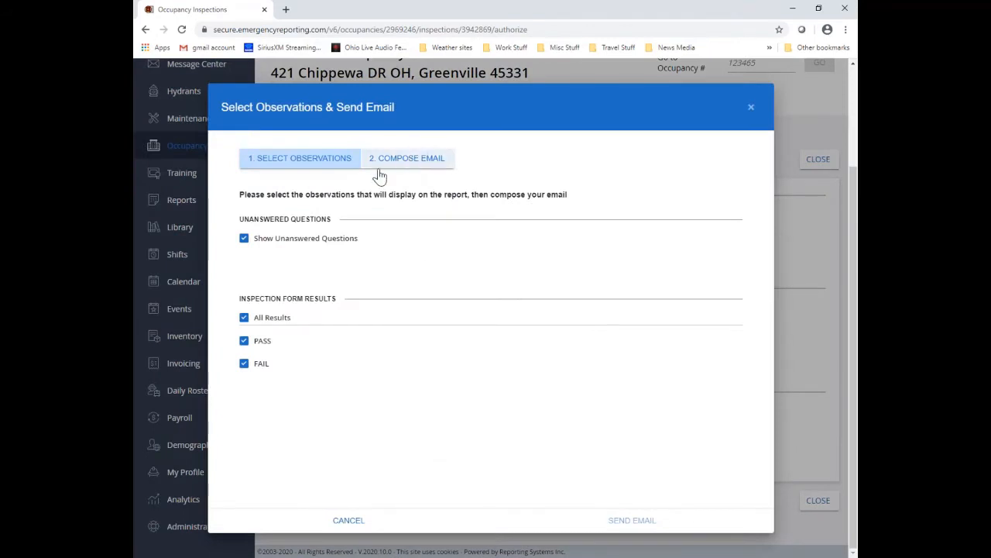
left_click(244, 239)
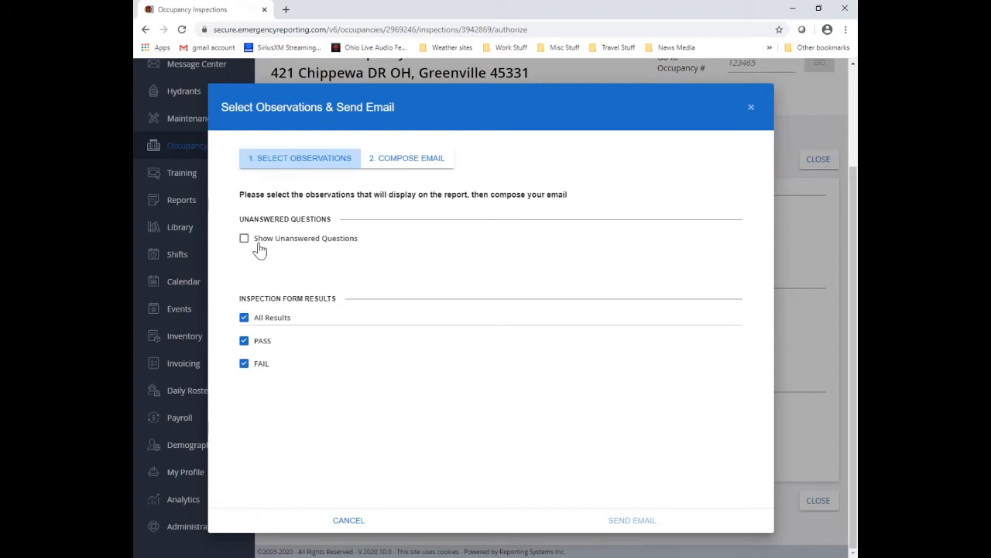
left_click(408, 170)
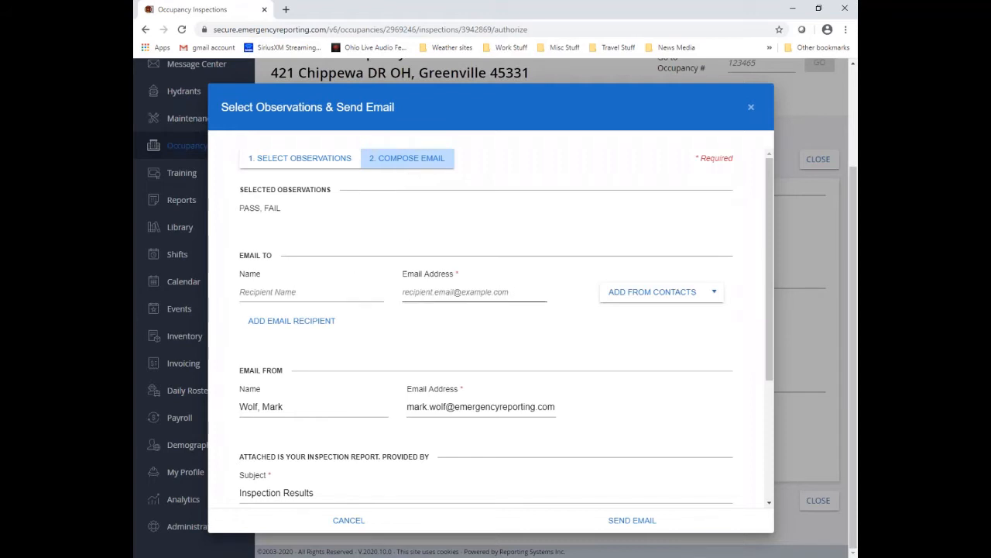
left_click(628, 301)
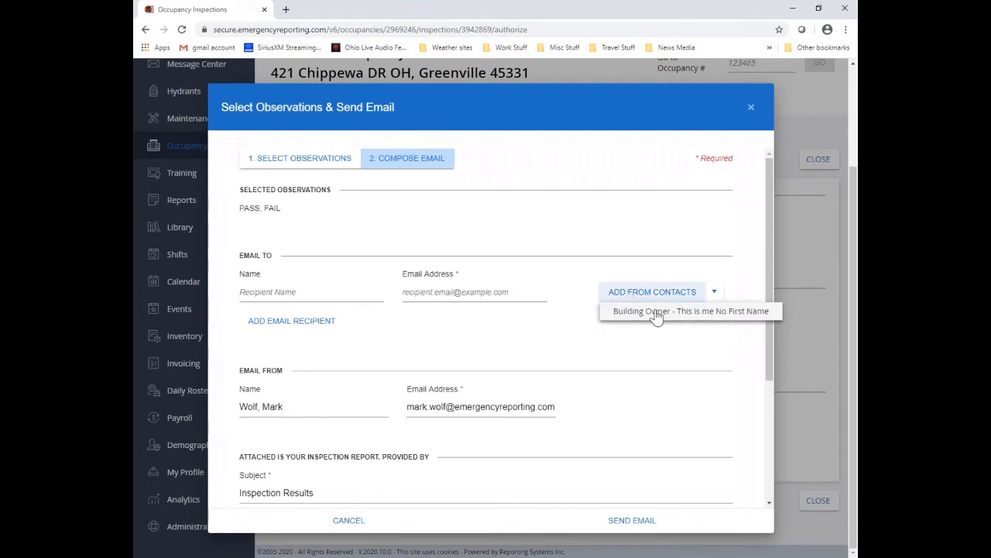
left_click(655, 311)
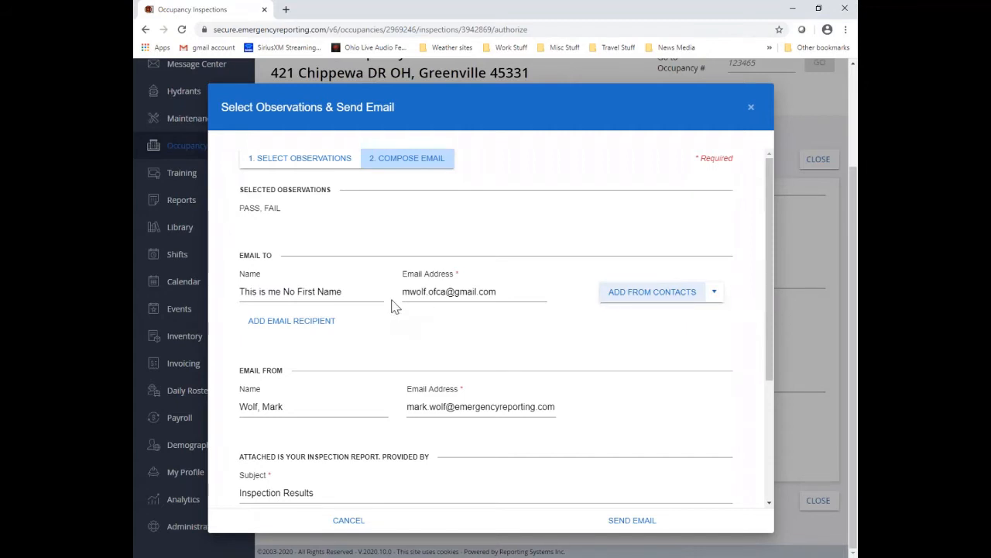
Step: Attach bldg01736 - floor plan.pdf and send the inspection report email
scroll(391, 306, "down", 3)
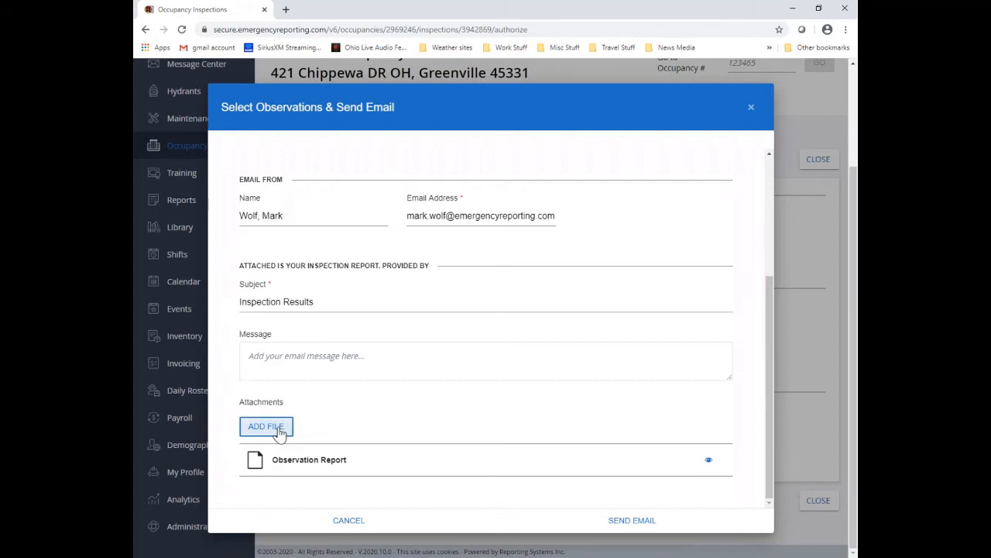
left_click(277, 430)
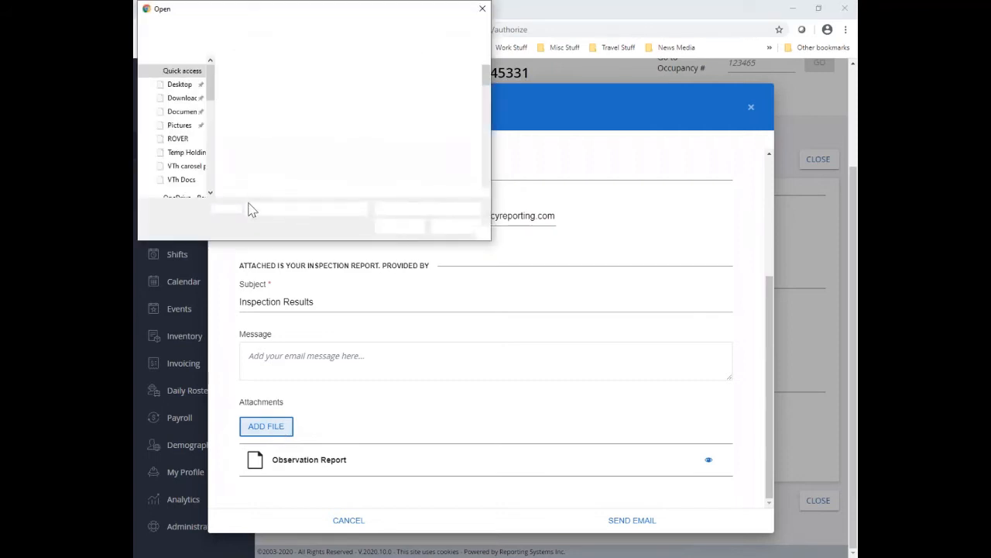
left_click(291, 134)
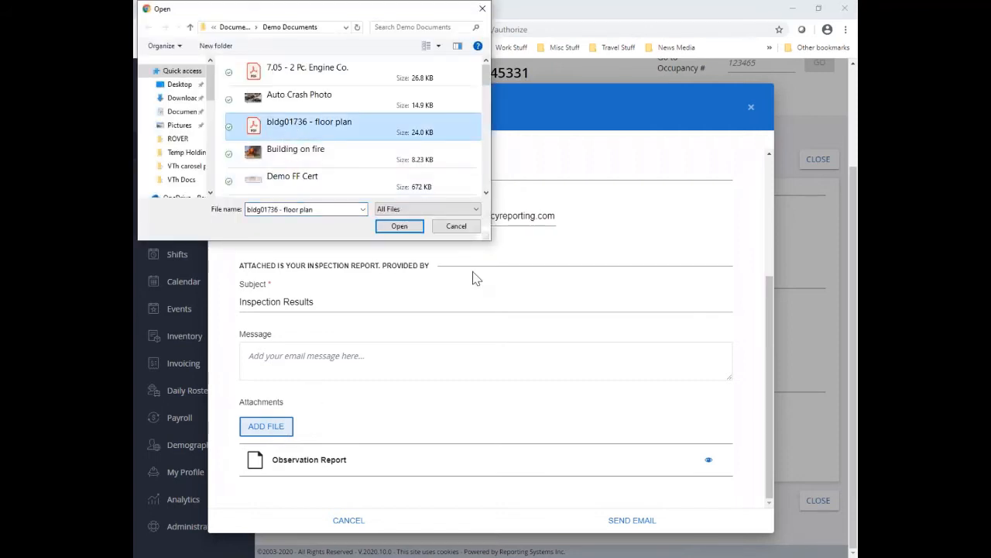
left_click(410, 226)
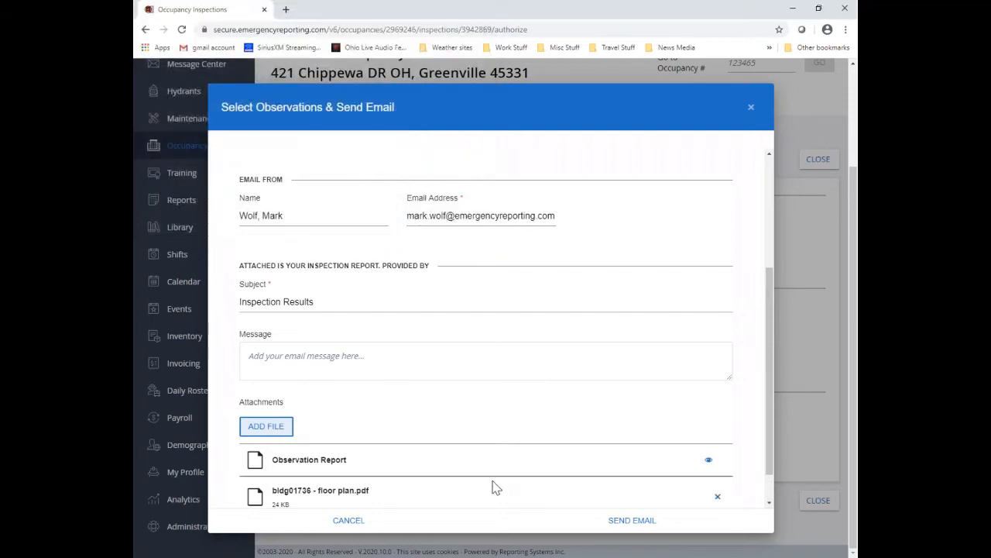
scroll(493, 483, "down", 1)
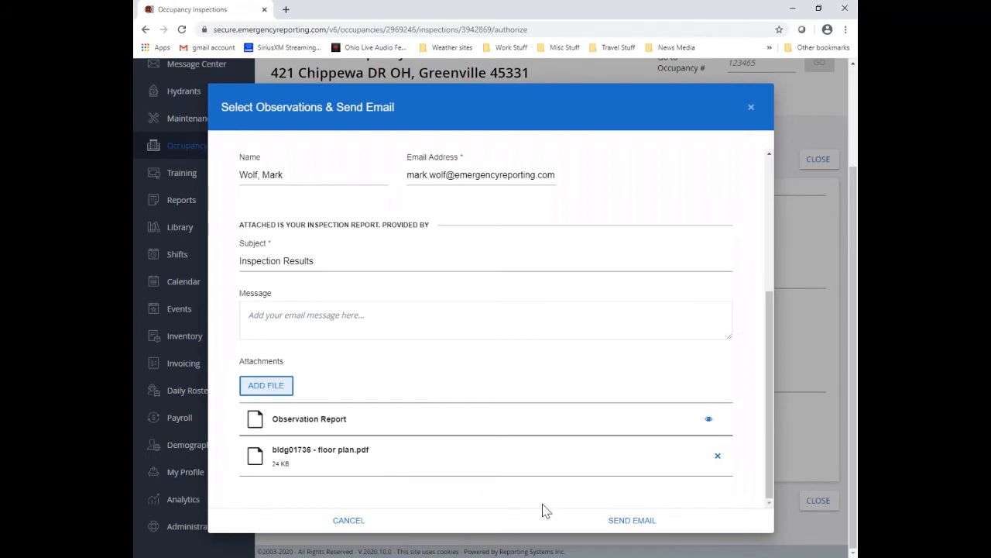
left_click(632, 520)
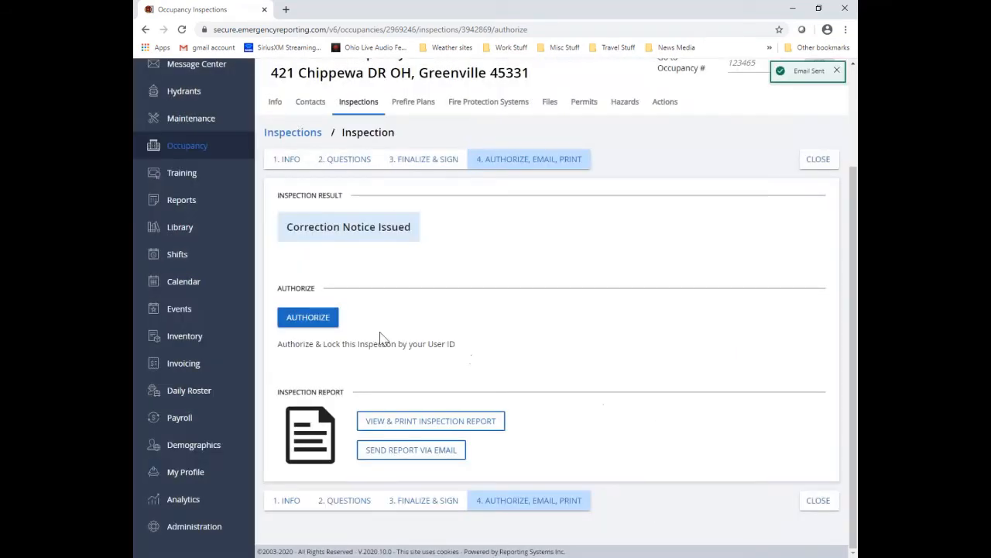
Step: Authorize and close the inspection, then scroll the Inspections tab to the Inspection History table
left_click(333, 327)
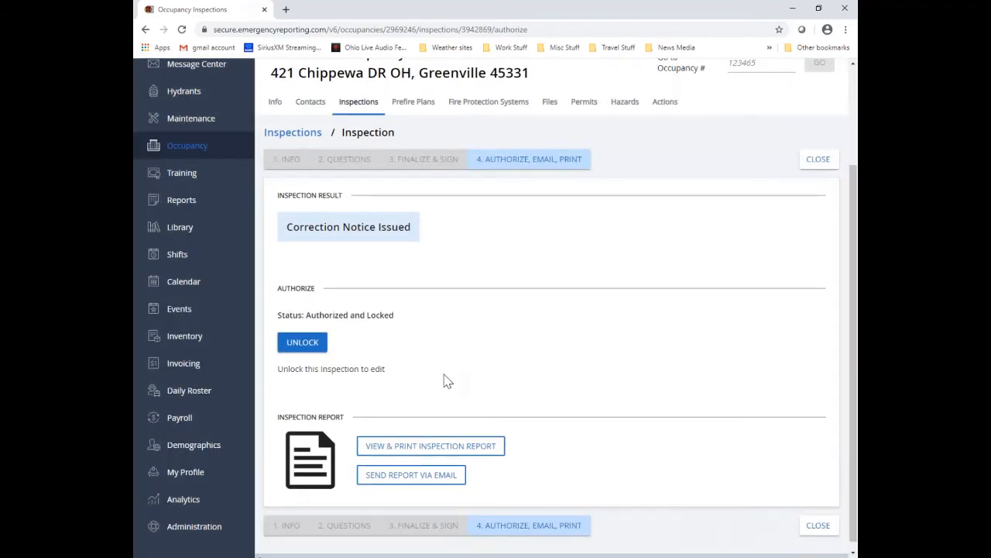
left_click(822, 533)
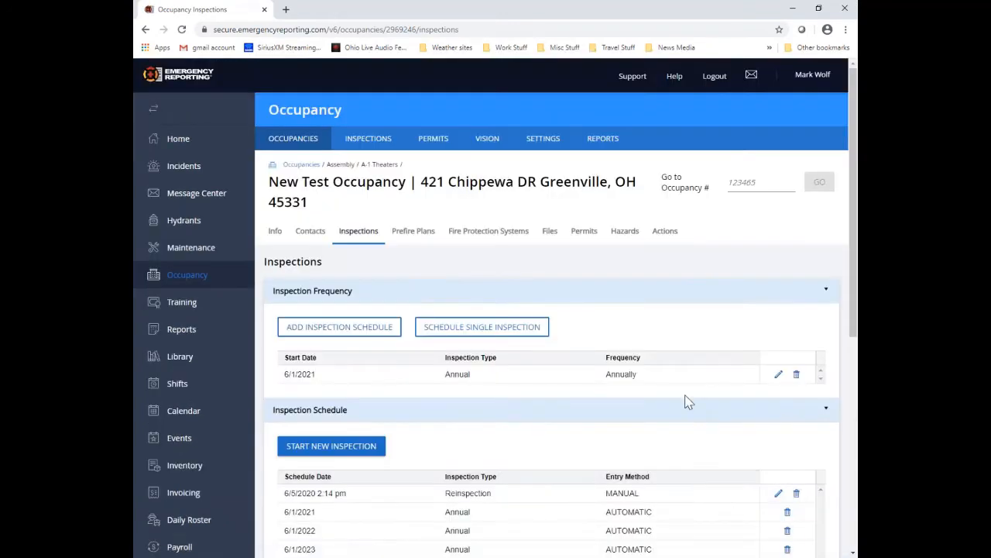
scroll(674, 399, "down", 2)
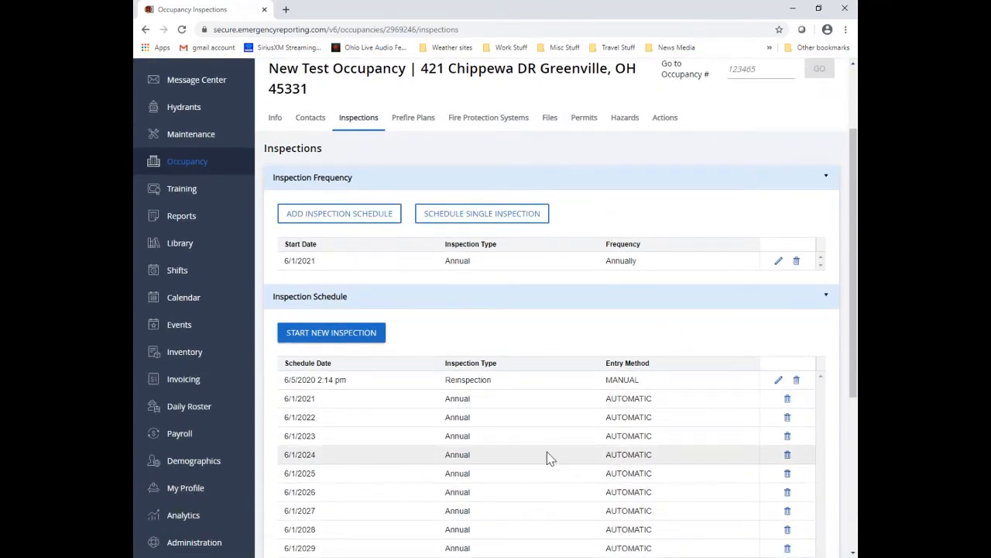
scroll(547, 456, "down", 4)
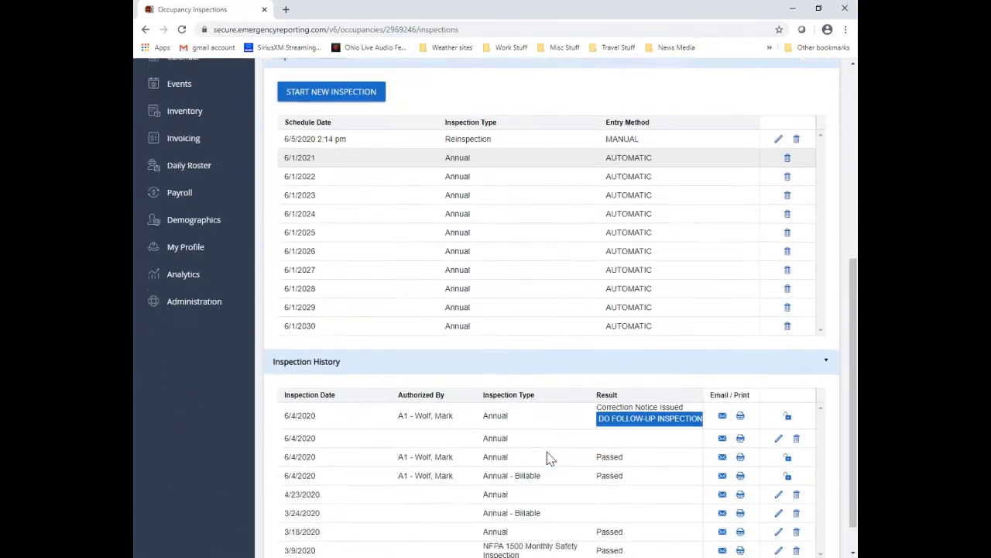
scroll(547, 456, "down", 1)
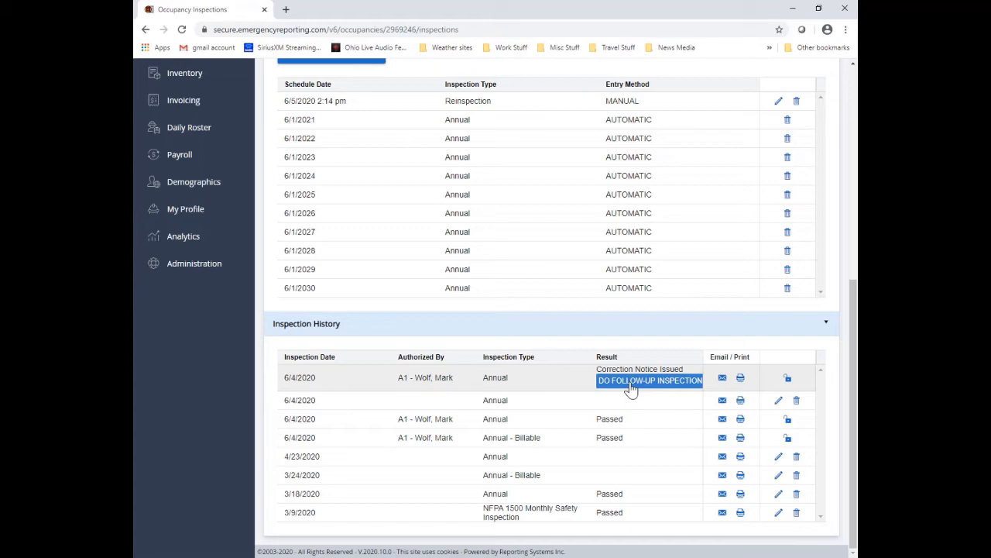
scroll(632, 389, "up", 3)
scroll(631, 391, "down", 3)
scroll(693, 389, "up", 5)
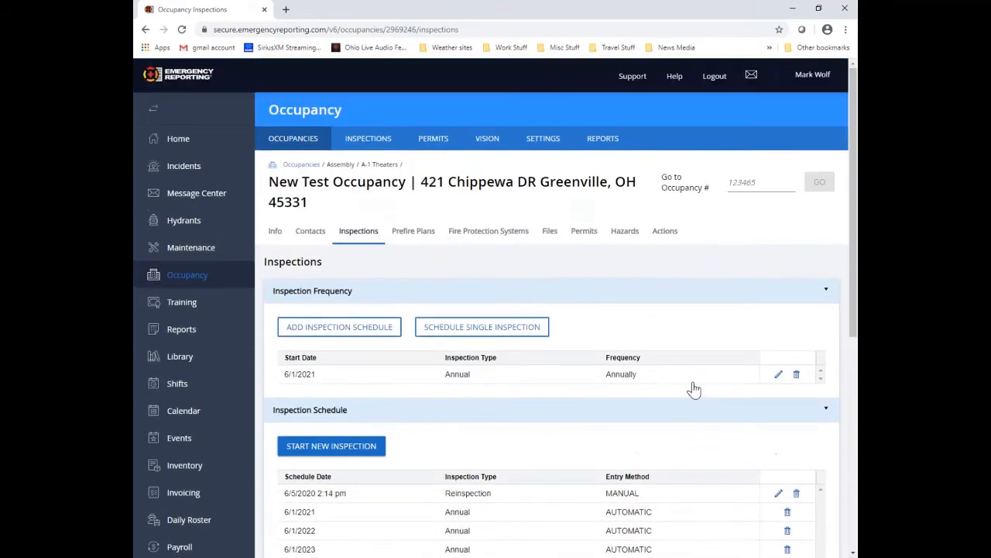
Step: Open the all-inspections list and dismiss the Beta Feedback form without sending
left_click(364, 144)
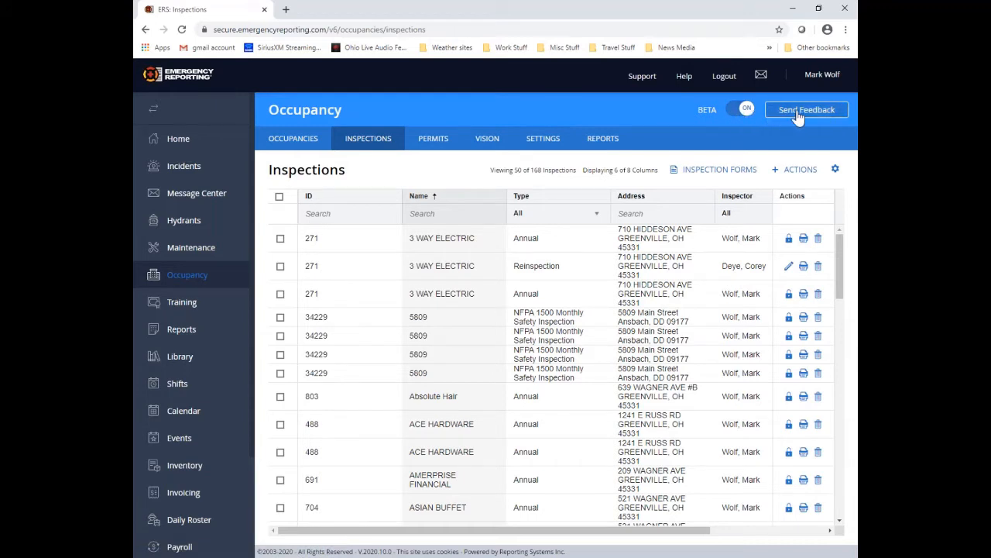
left_click(842, 116)
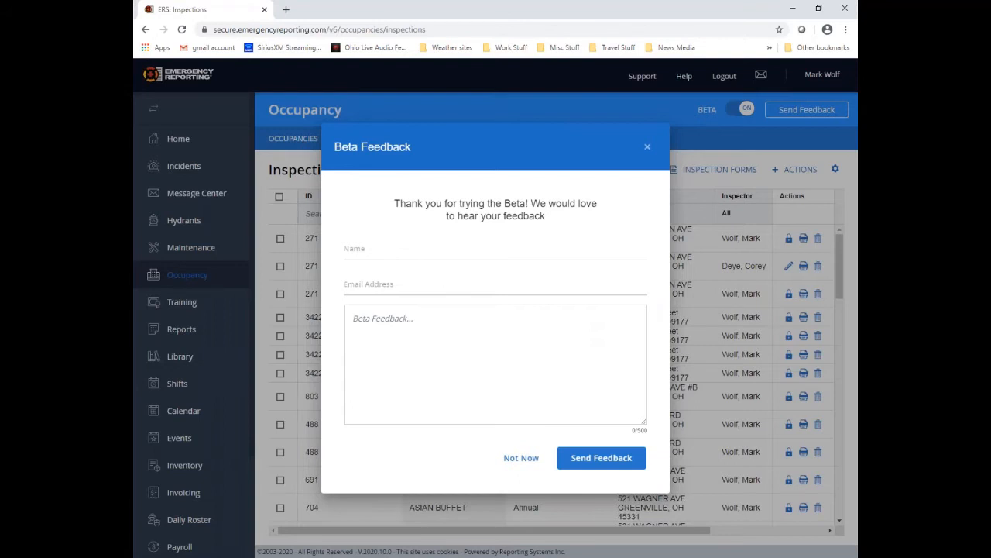
left_click(449, 328)
left_click(528, 460)
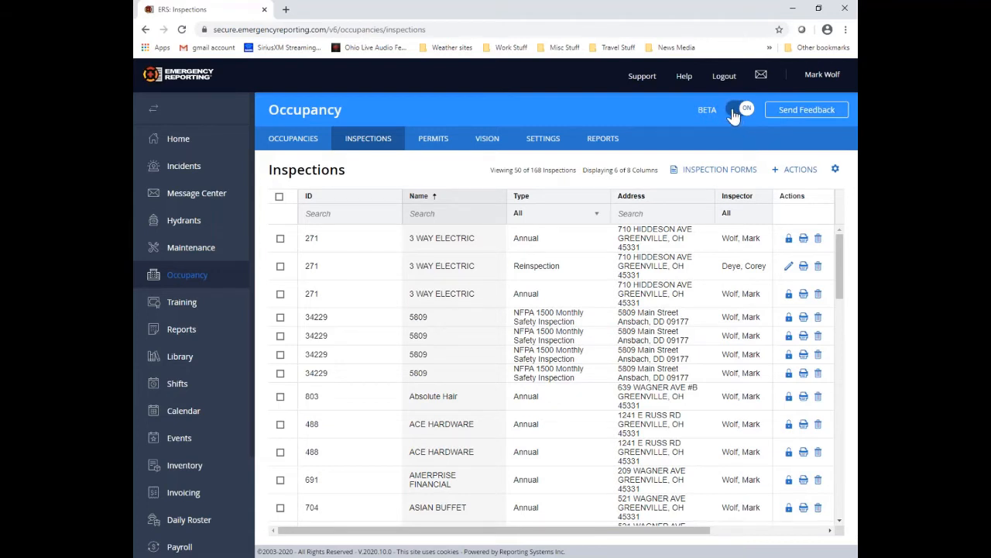
Step: Turn off the BETA toggle and skip the feedback prompt to get the classic Inspections list
left_click(748, 111)
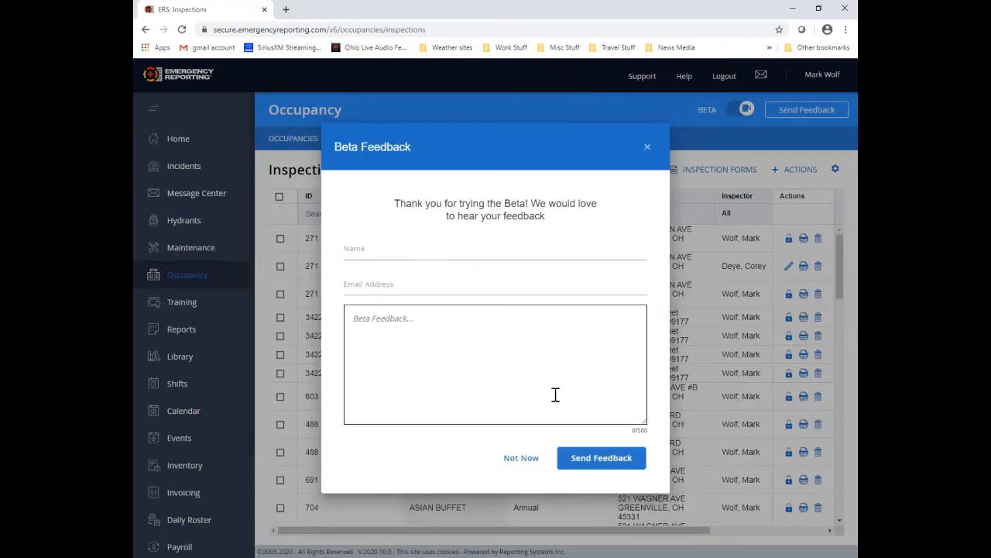
left_click(522, 458)
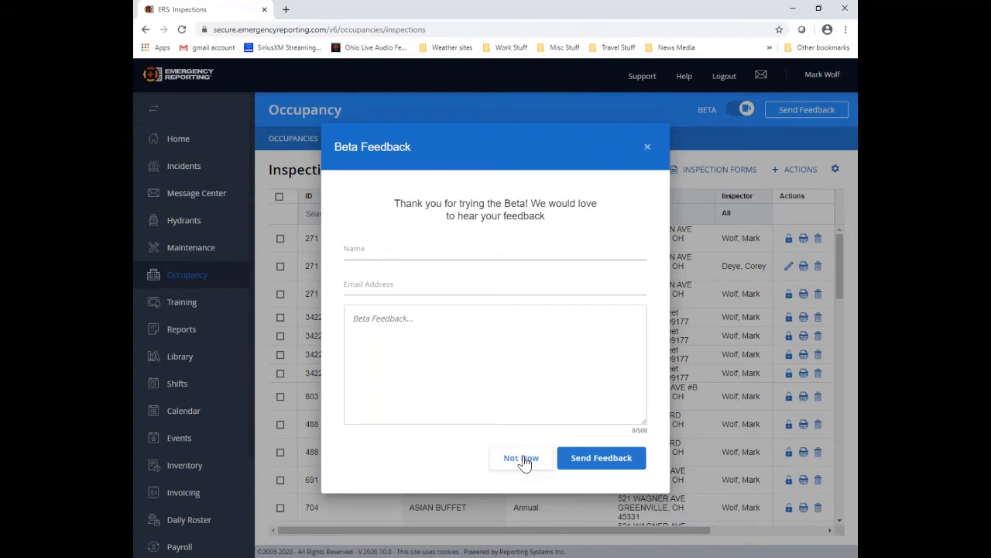
left_click(524, 460)
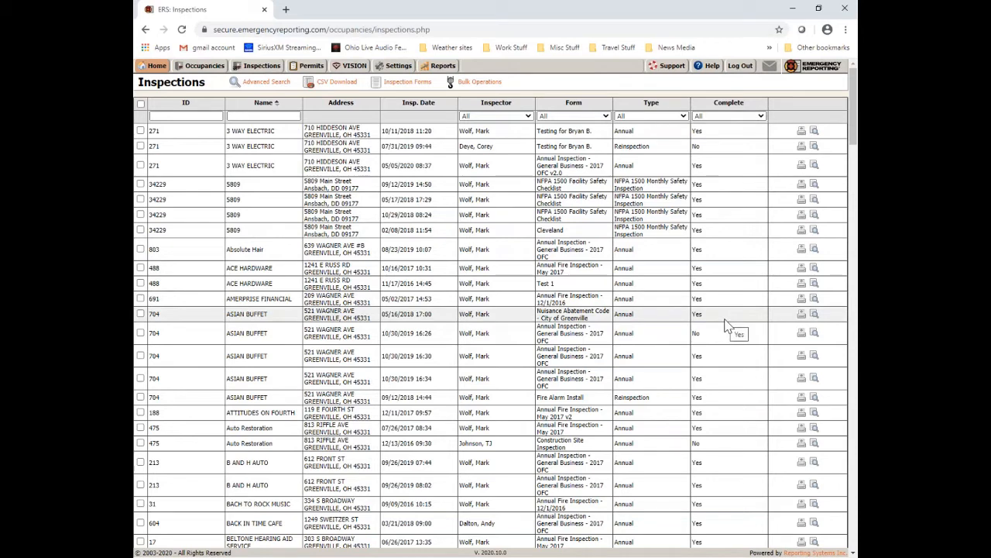
Step: From New Test Occupancy's Inspections tab, create a follow-up inspection and confirm with OK
left_click(206, 68)
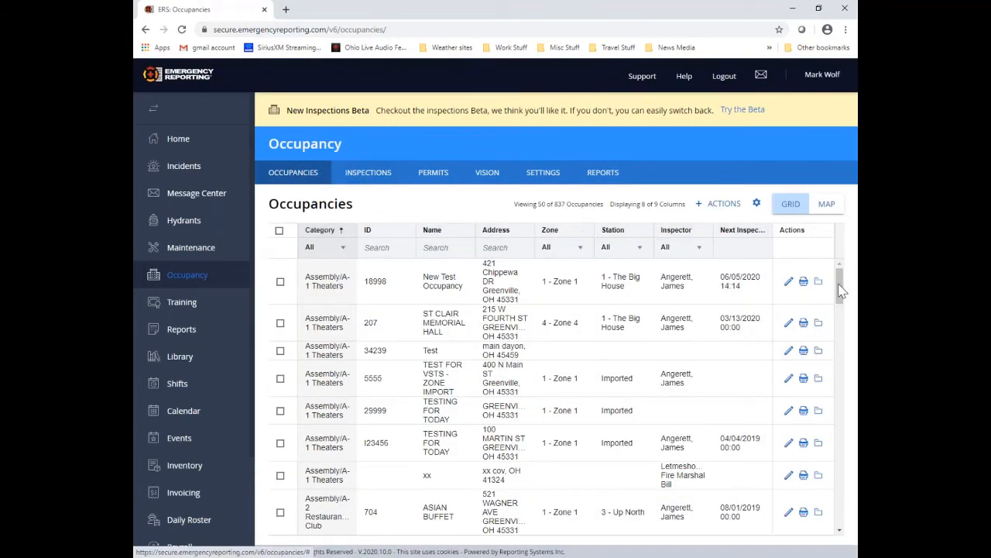
left_click(789, 283)
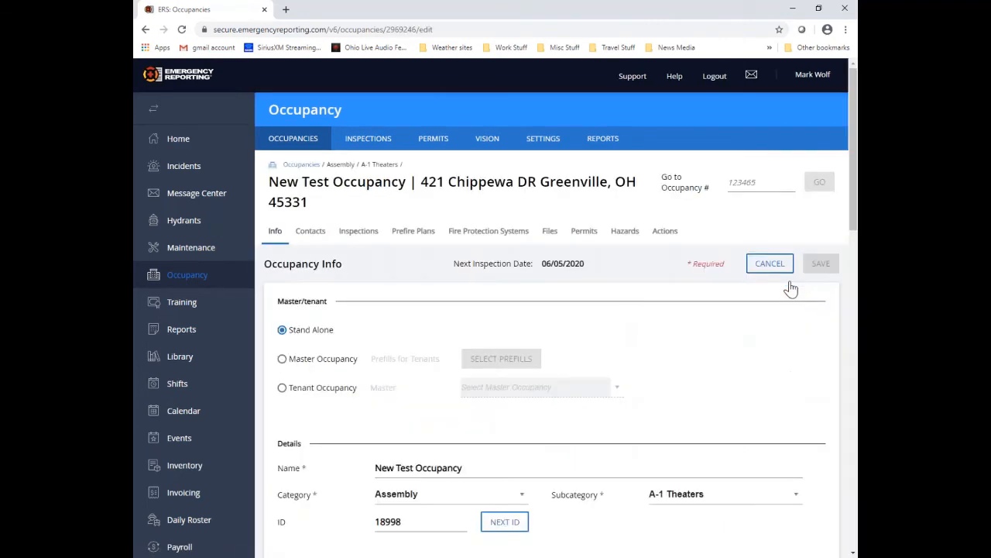
left_click(359, 237)
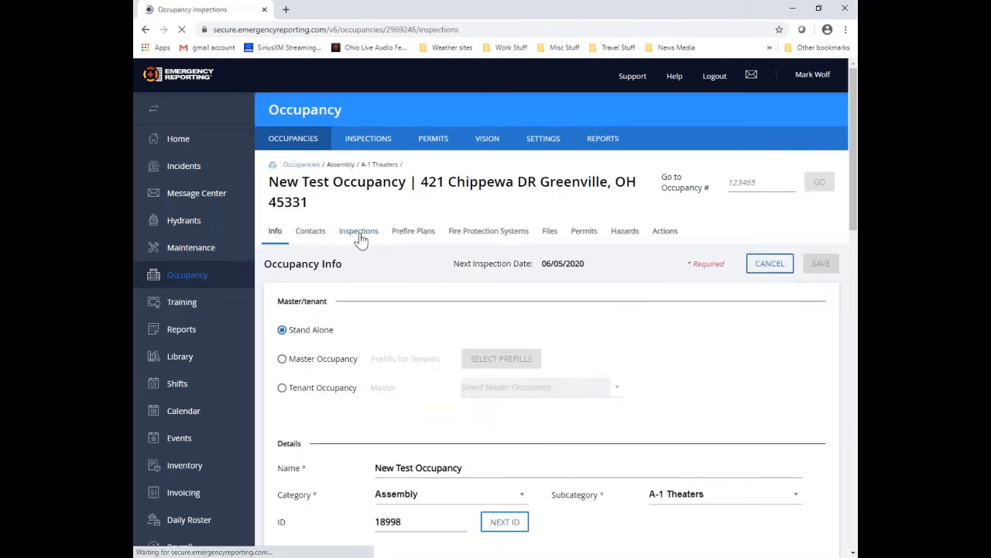
scroll(597, 359, "down", 4)
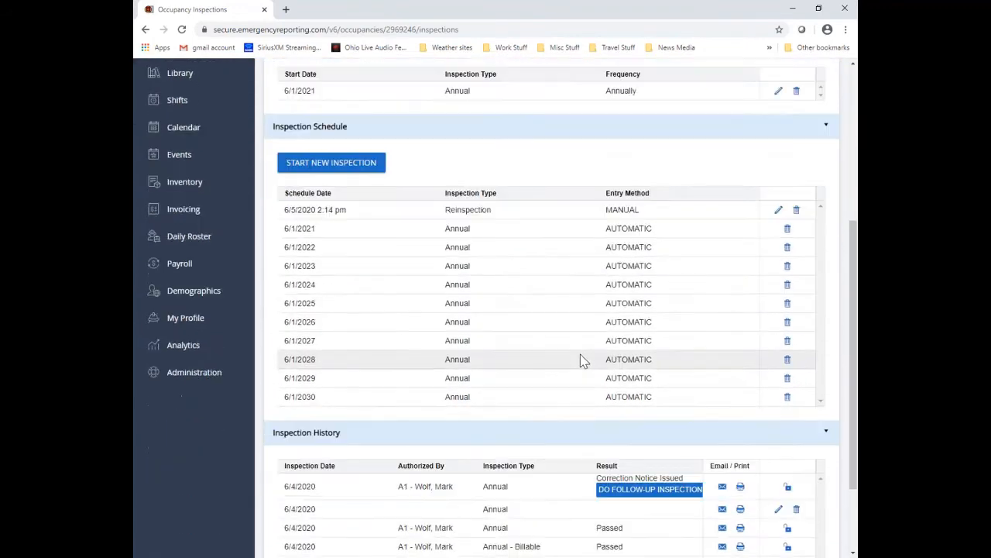
scroll(580, 360, "down", 2)
left_click(639, 387)
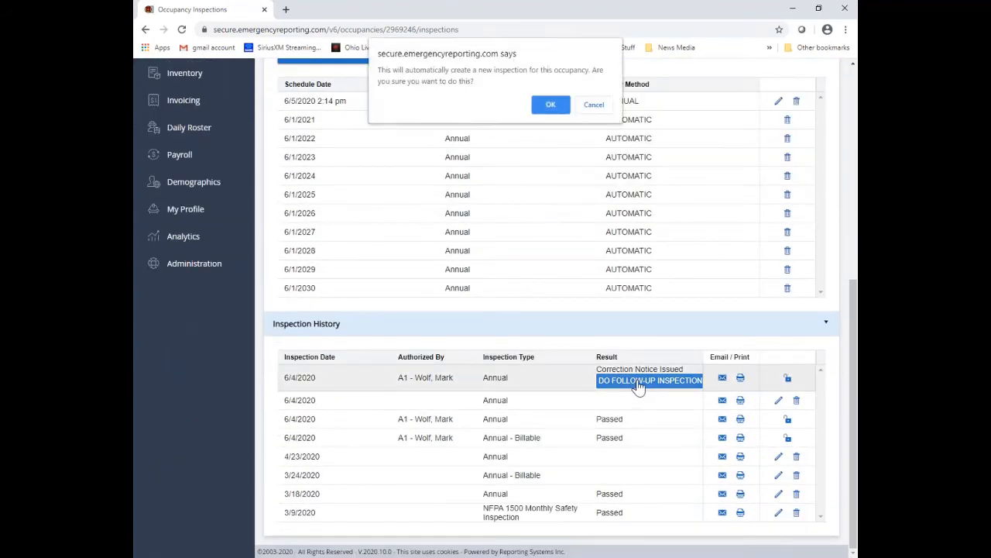
left_click(550, 106)
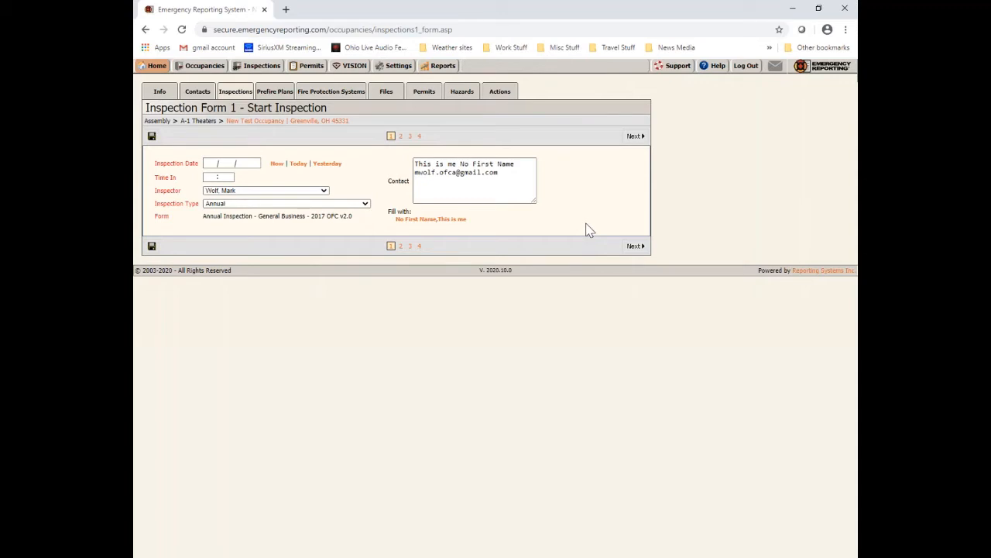
Step: Fill in the current inspection date and time, then mark 106.3 Concealed work as Violation Corrected and save
left_click(276, 164)
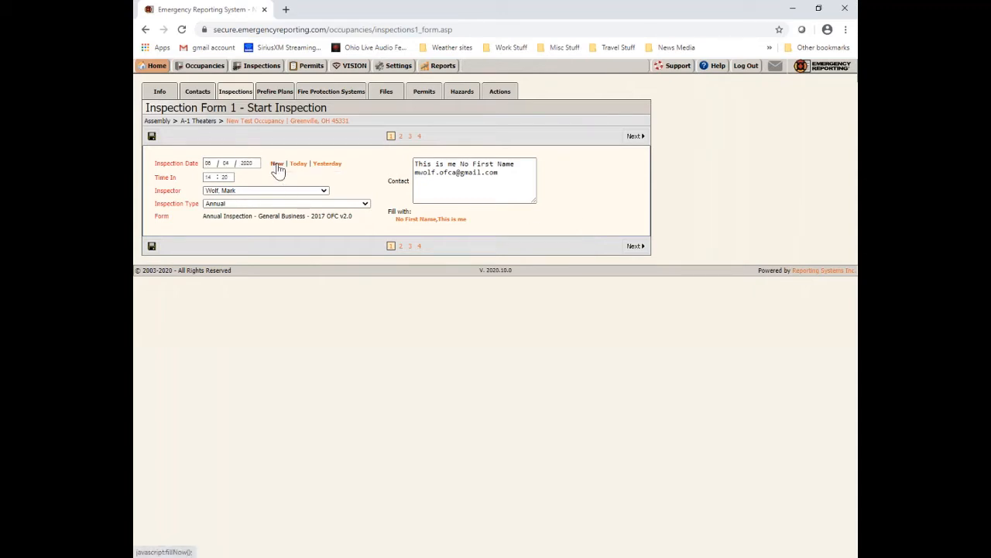
left_click(636, 247)
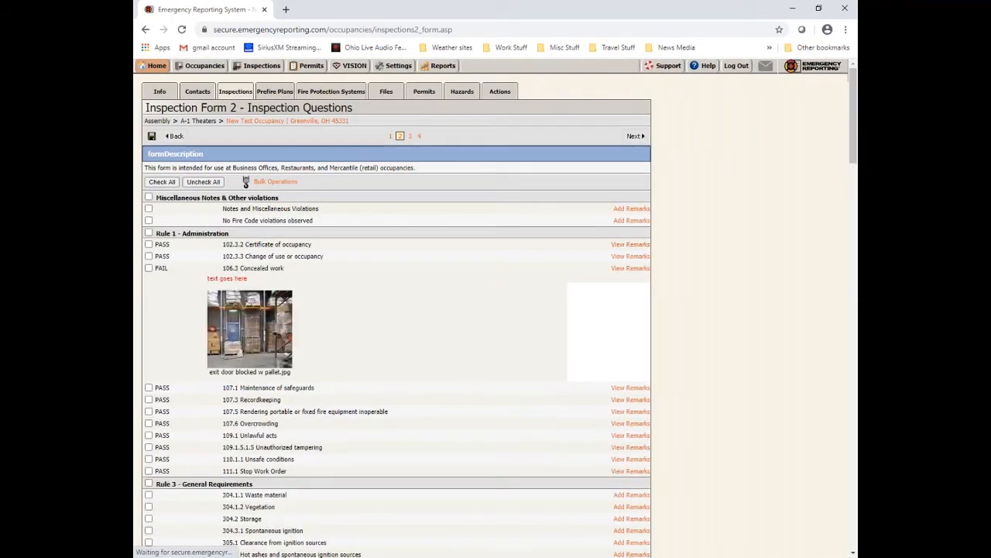
left_click(633, 268)
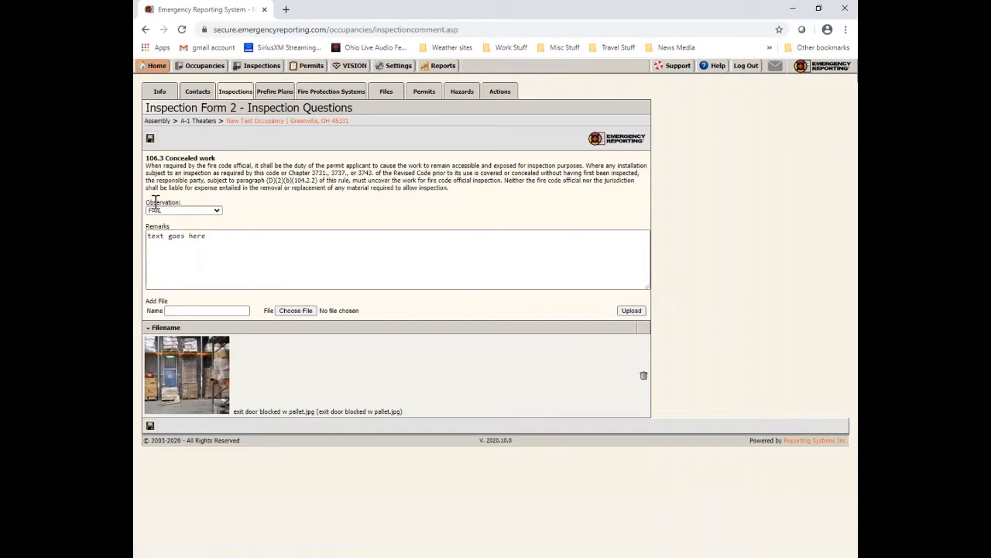
left_click(216, 211)
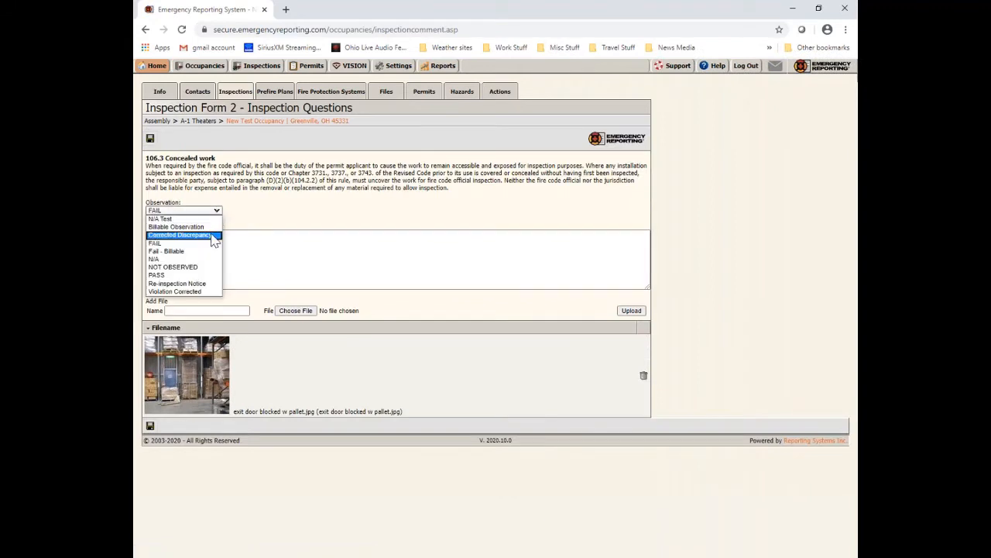
left_click(210, 292)
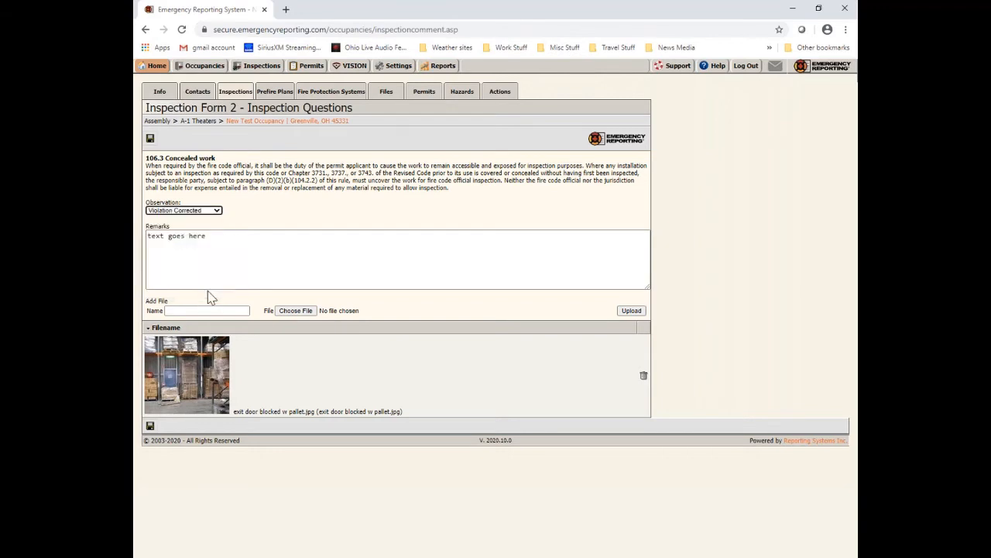
left_click(150, 139)
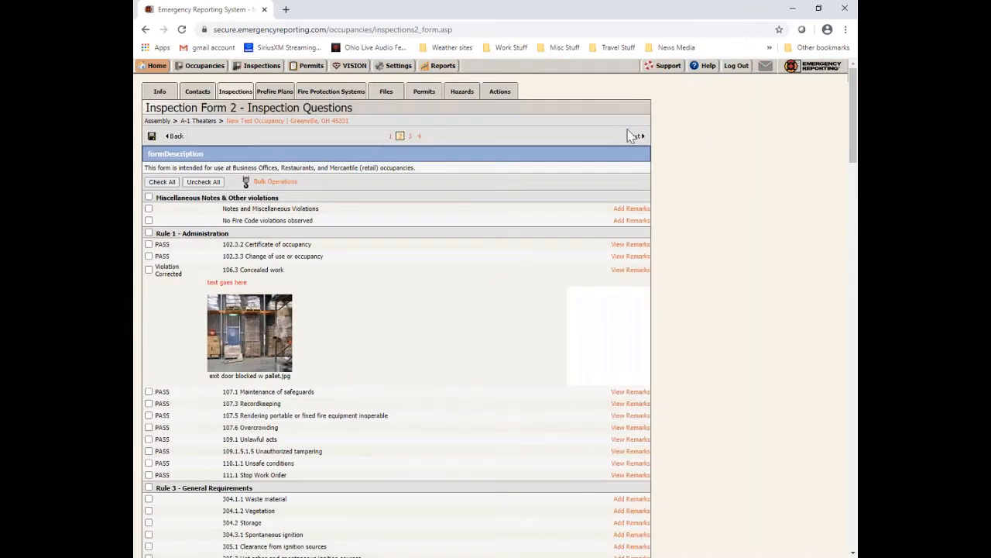
left_click(634, 137)
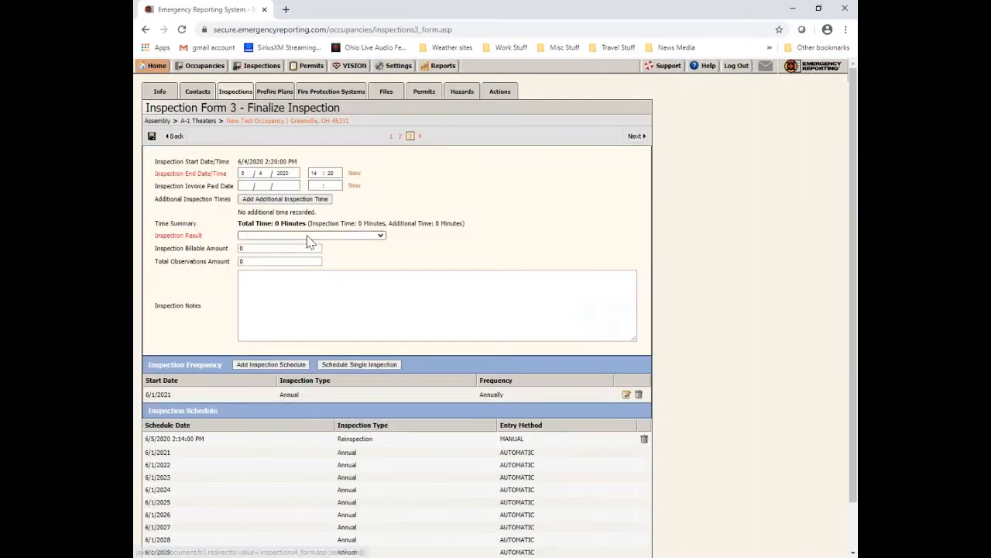
Step: Set the inspection result to Passed
left_click(314, 240)
left_click(305, 296)
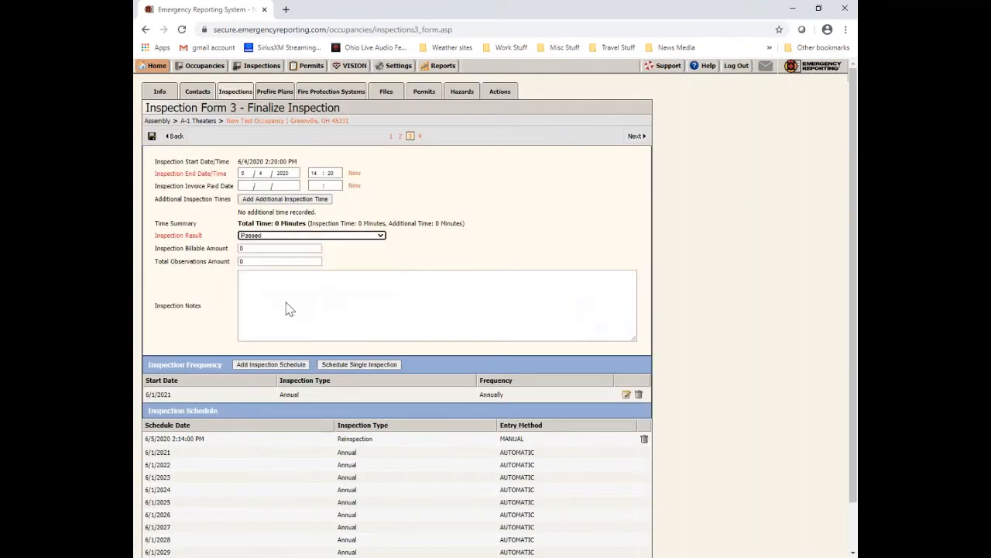
left_click(635, 137)
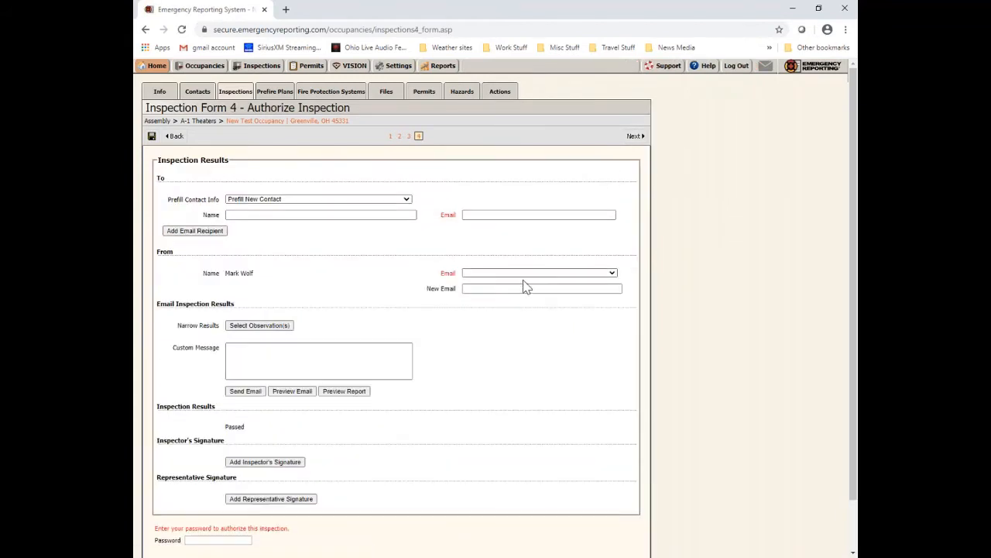
Step: Authorize the inspection with the account password and submit it
scroll(266, 398, "down", 2)
left_click(206, 484)
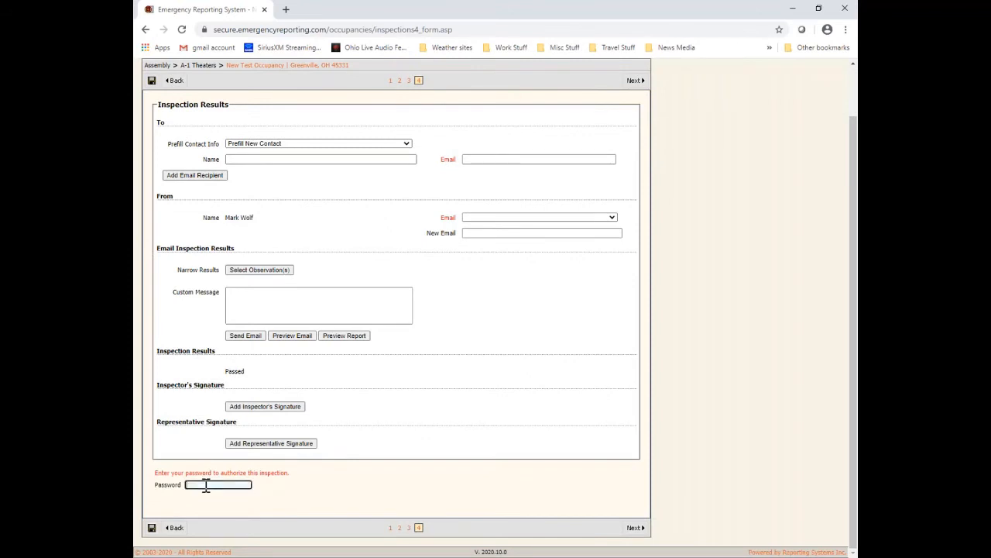
type("••••••••")
left_click(634, 529)
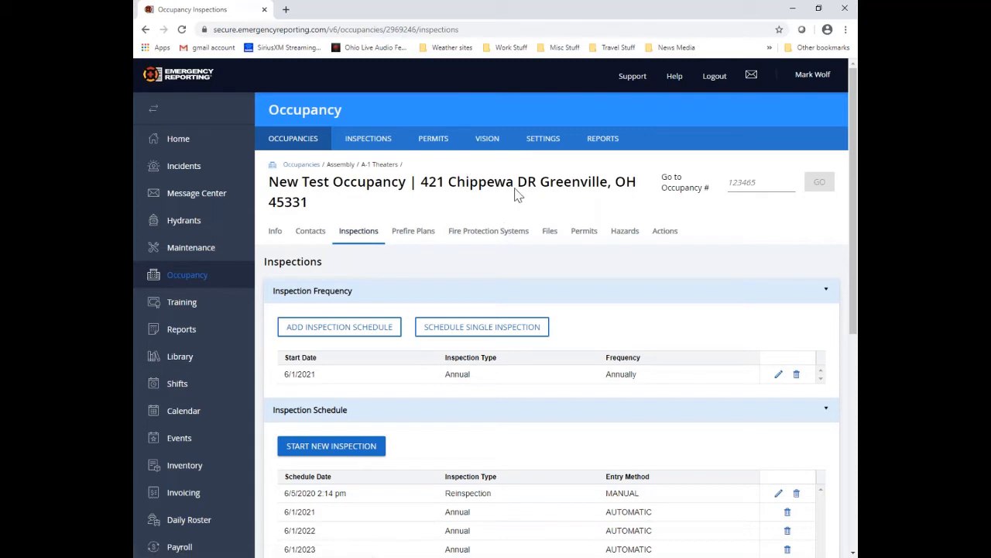
Step: Open the Occupancy module SETTINGS page and highlight the Occupancies settings group
left_click(556, 145)
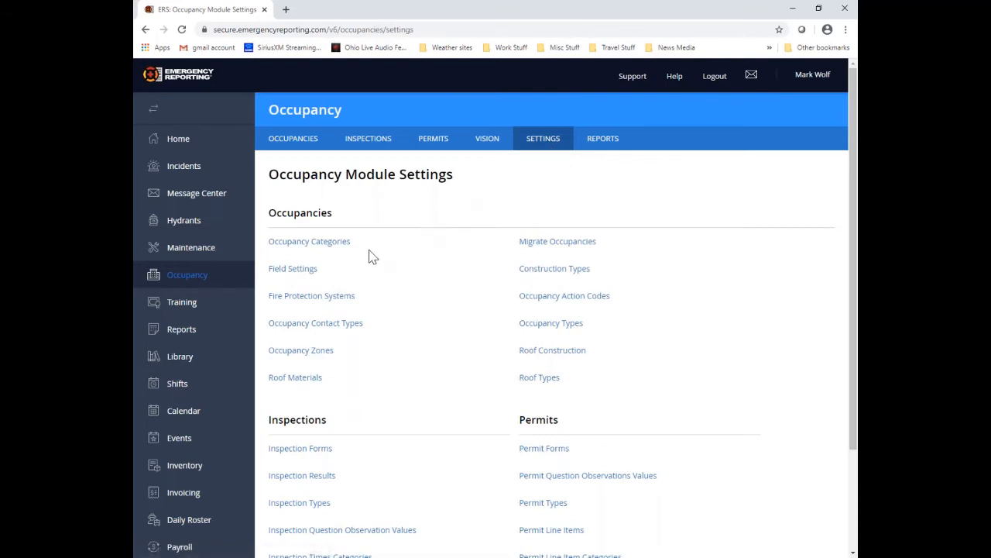
left_click_drag(269, 213, 336, 210)
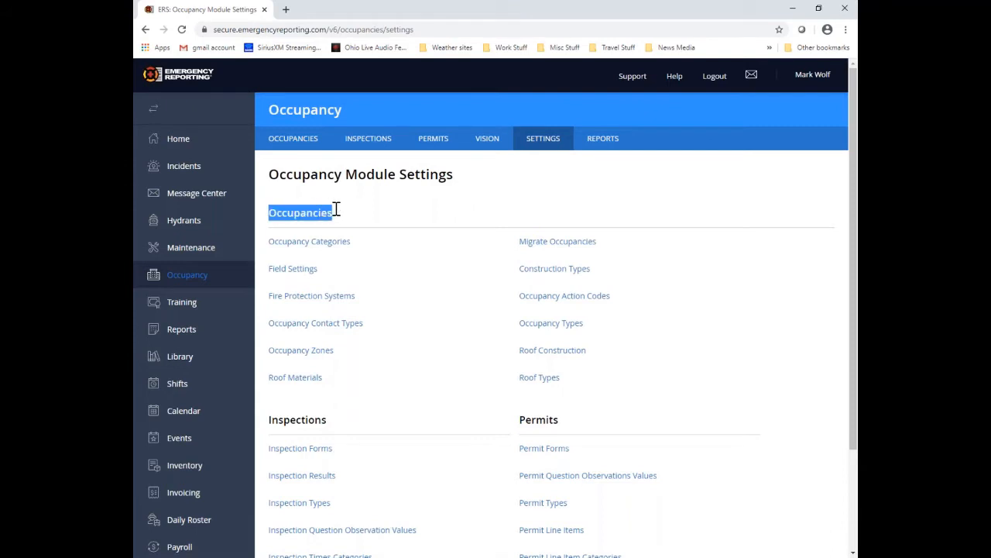
Step: Open Field Settings under Occupancies and point out the Enable Agency Permit ID setting
left_click(305, 273)
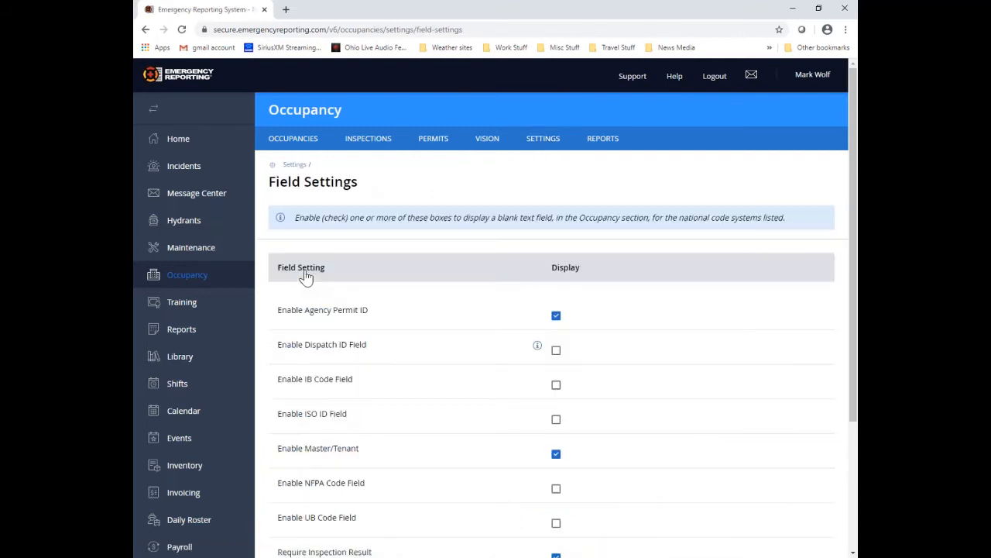
scroll(438, 302, "down", 1)
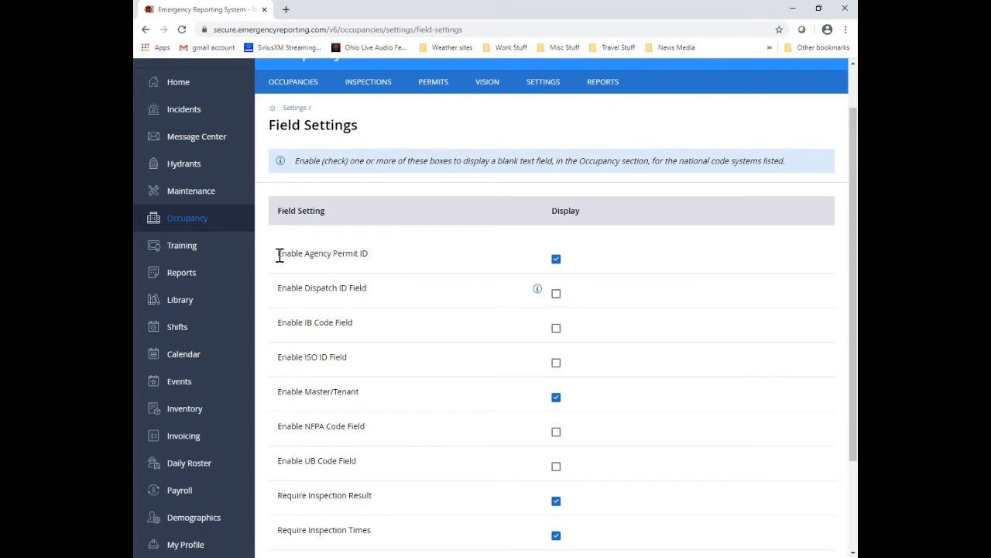
left_click_drag(277, 256, 382, 266)
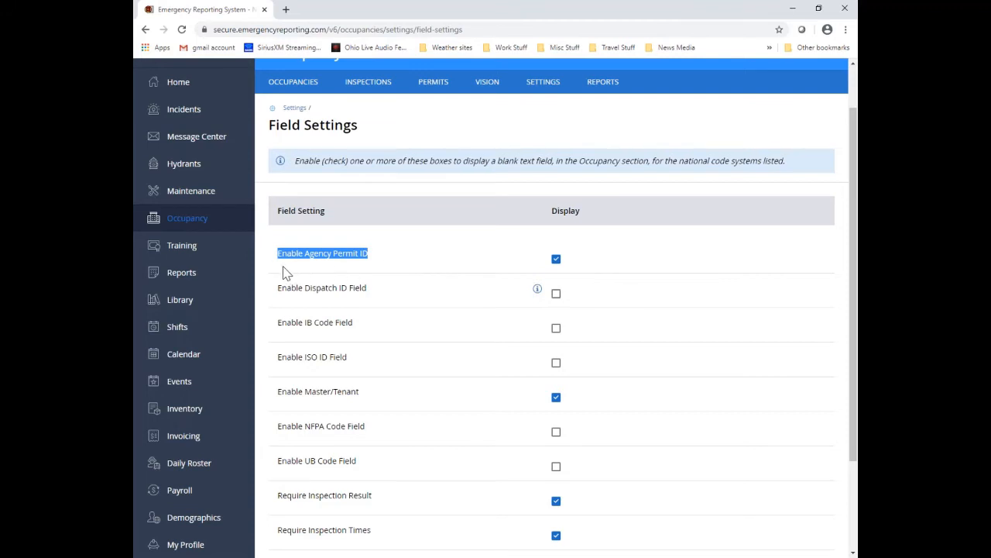
left_click(386, 258)
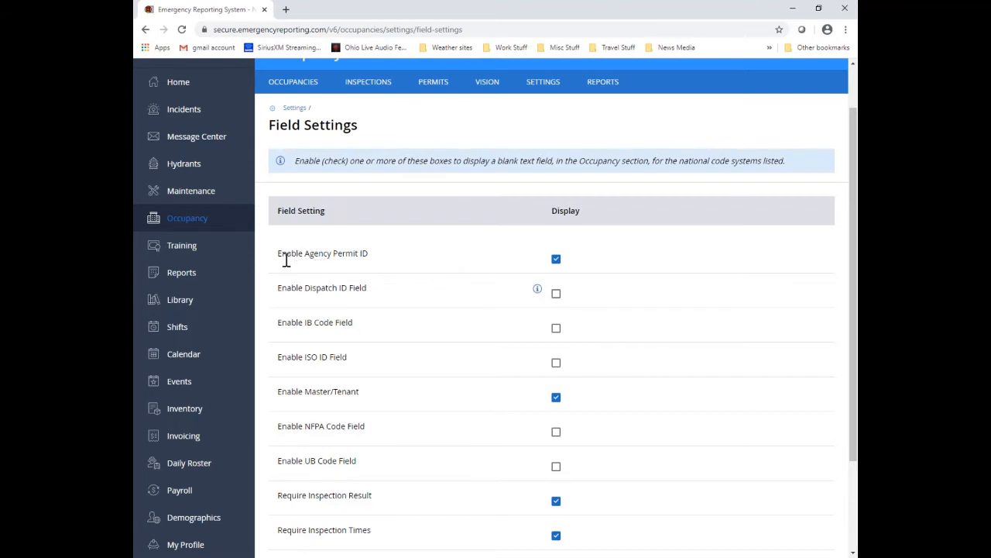
left_click_drag(281, 260, 408, 260)
Step: Review the permit rows, pointing out Require Permit Billing Address and Require Permit Expiration Date/Time
scroll(440, 258, "down", 2)
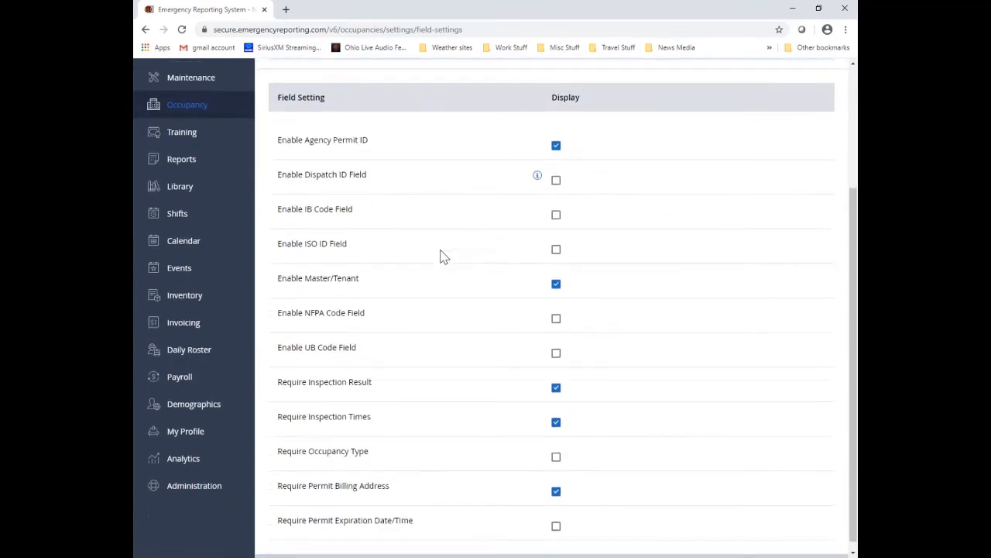
scroll(439, 258, "down", 1)
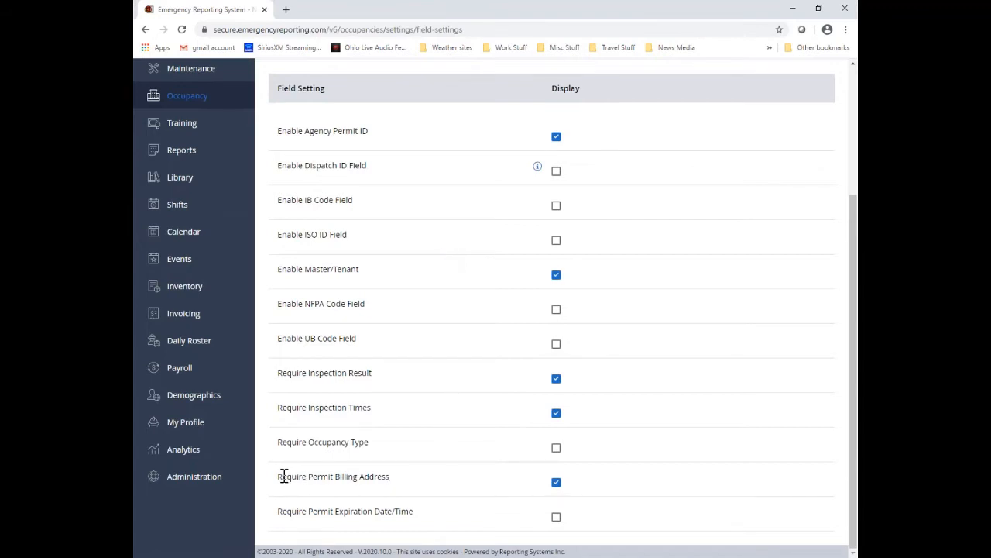
left_click_drag(279, 478, 426, 493)
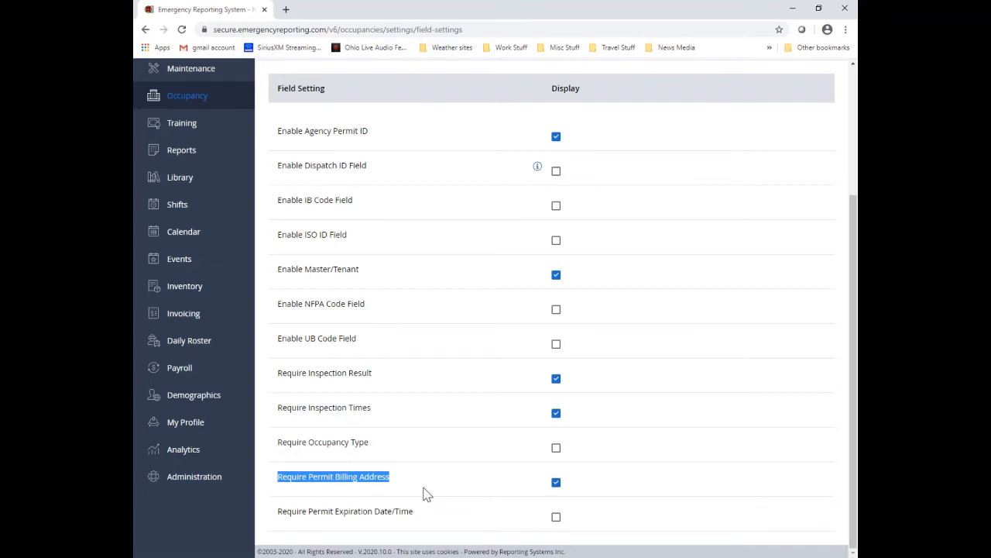
left_click(427, 493)
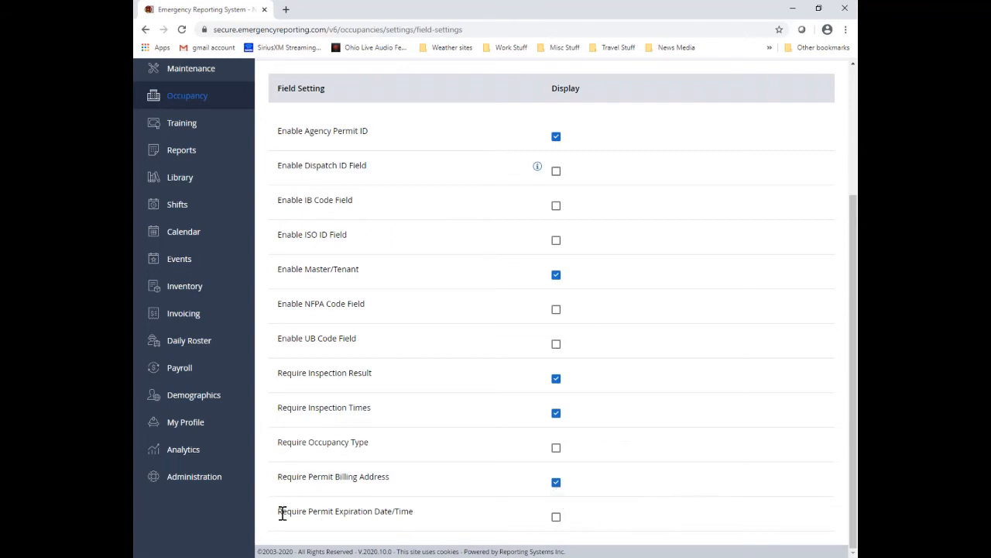
left_click_drag(283, 512, 447, 533)
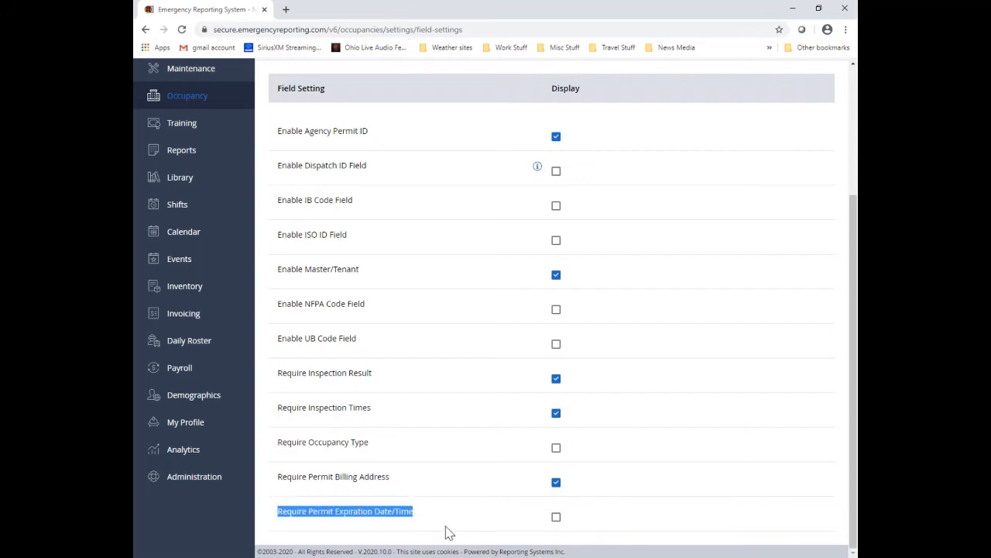
left_click(447, 533)
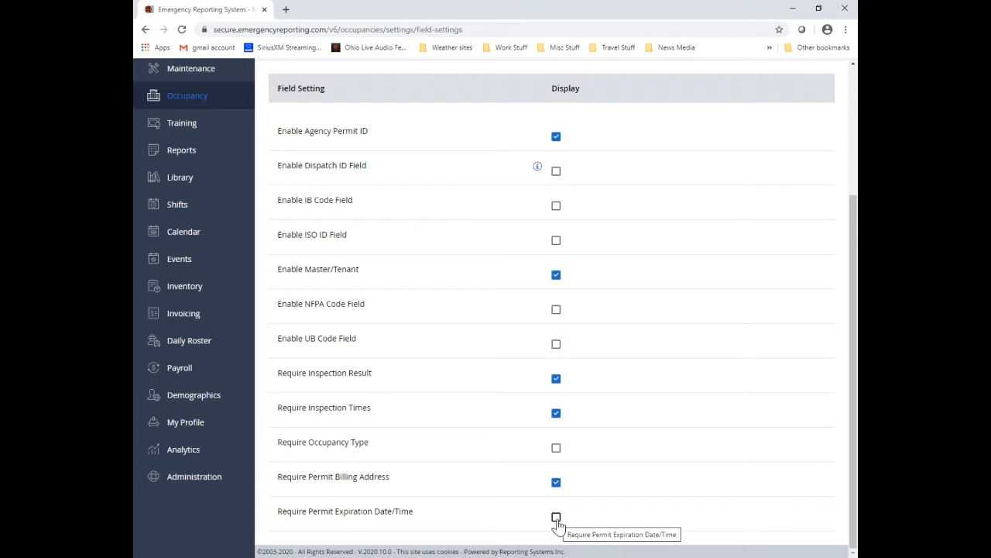
scroll(511, 468, "up", 3)
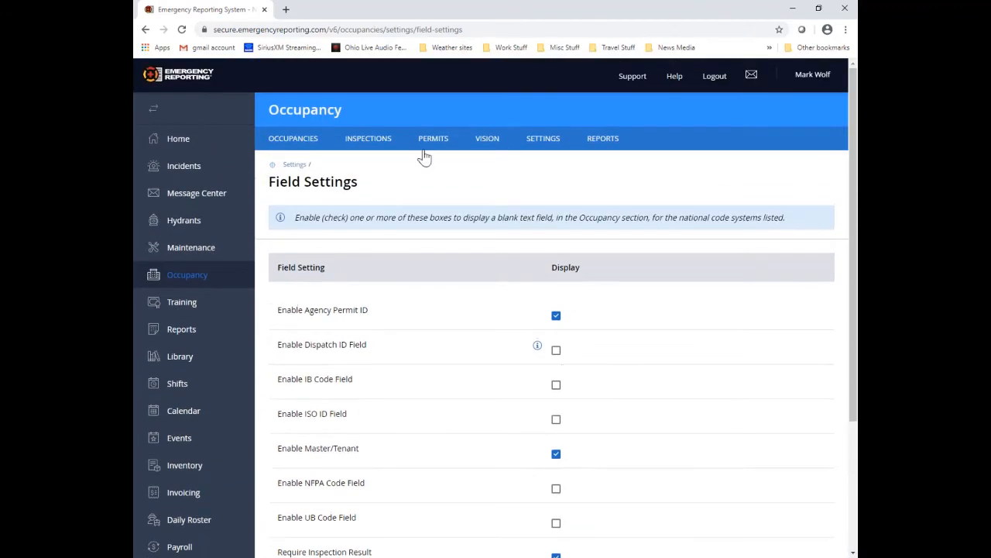
Step: Return to the module Settings, point out the Permits group, and open Permit Types
left_click(295, 167)
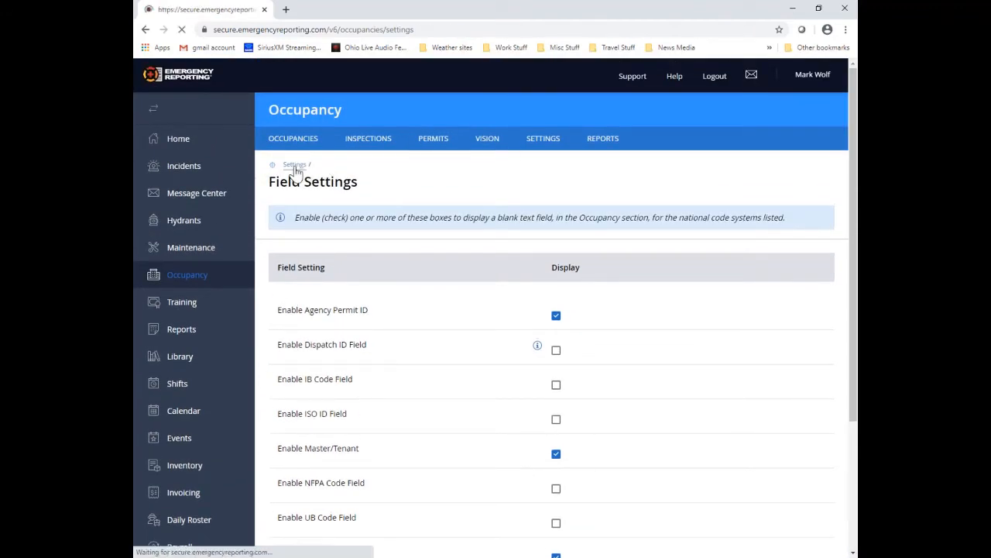
scroll(684, 311, "down", 1)
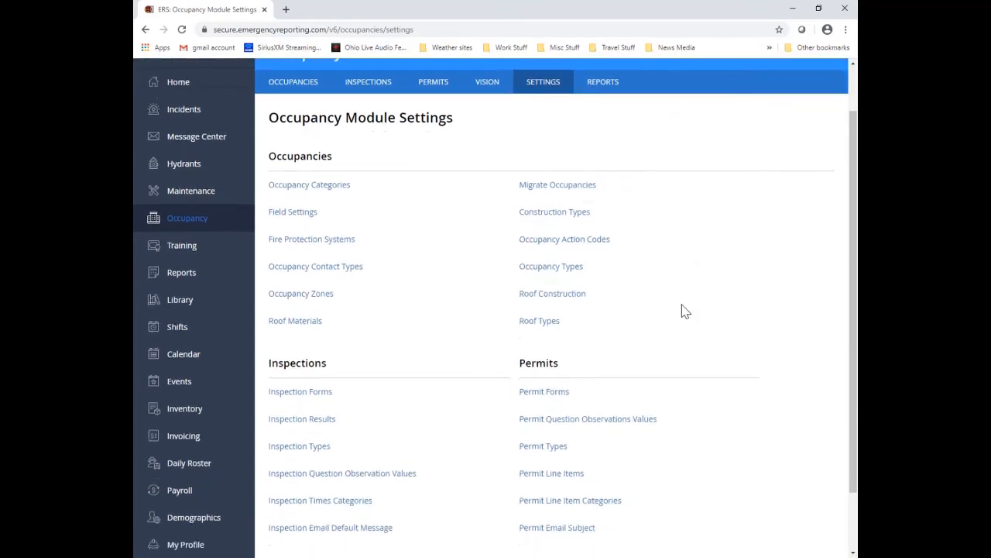
scroll(684, 310, "down", 1)
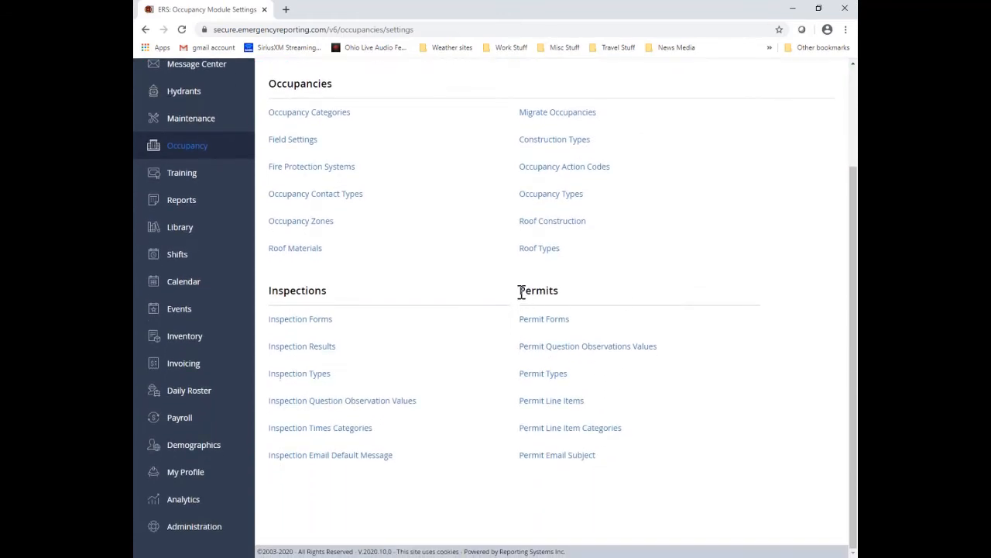
left_click_drag(521, 292, 609, 296)
left_click(693, 306)
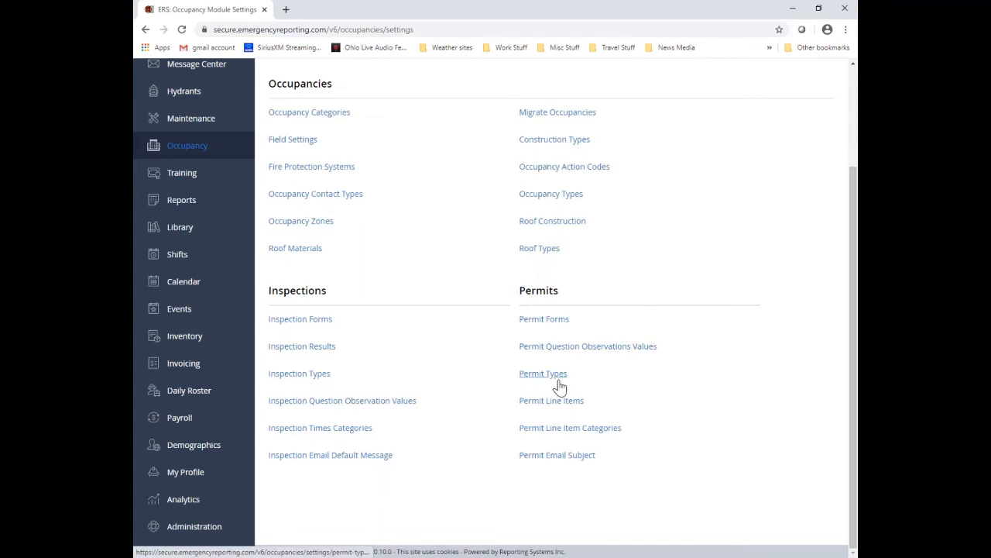
scroll(556, 387, "up", 1)
scroll(555, 390, "down", 1)
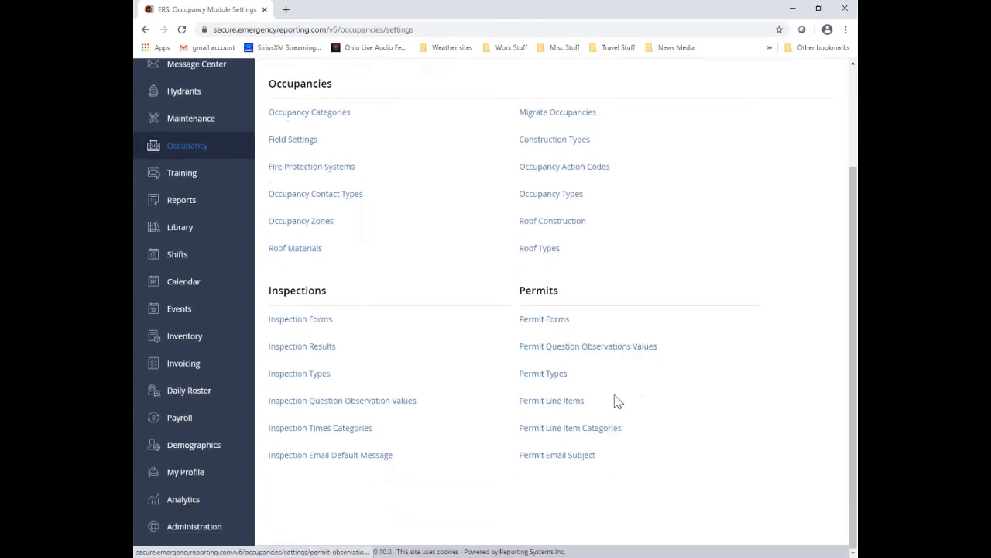
left_click(554, 380)
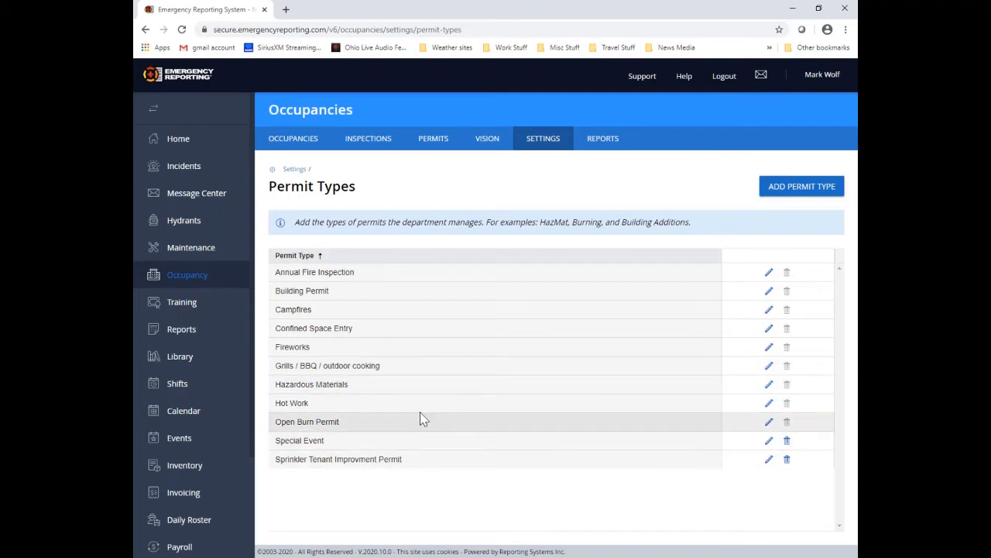
left_click(799, 199)
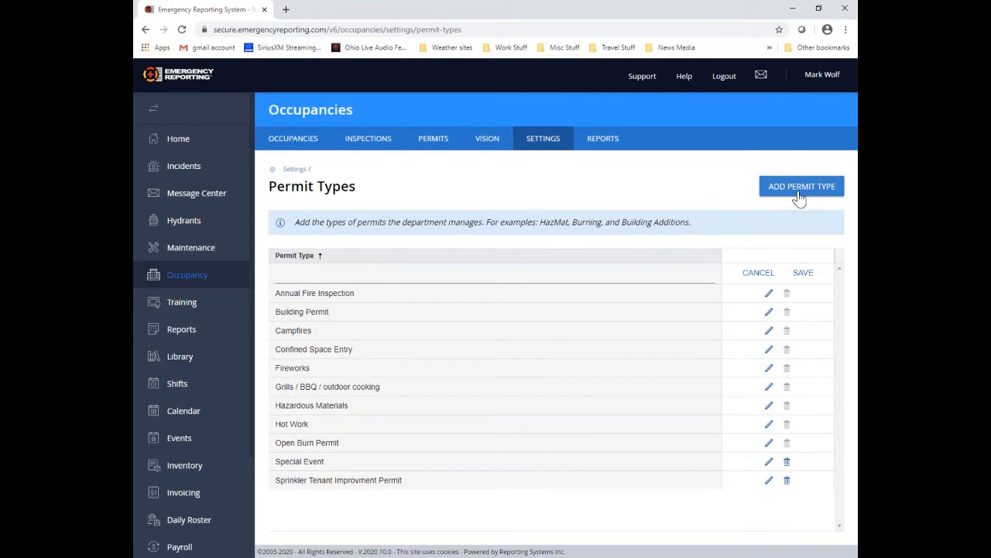
left_click(306, 276)
type("VTh")
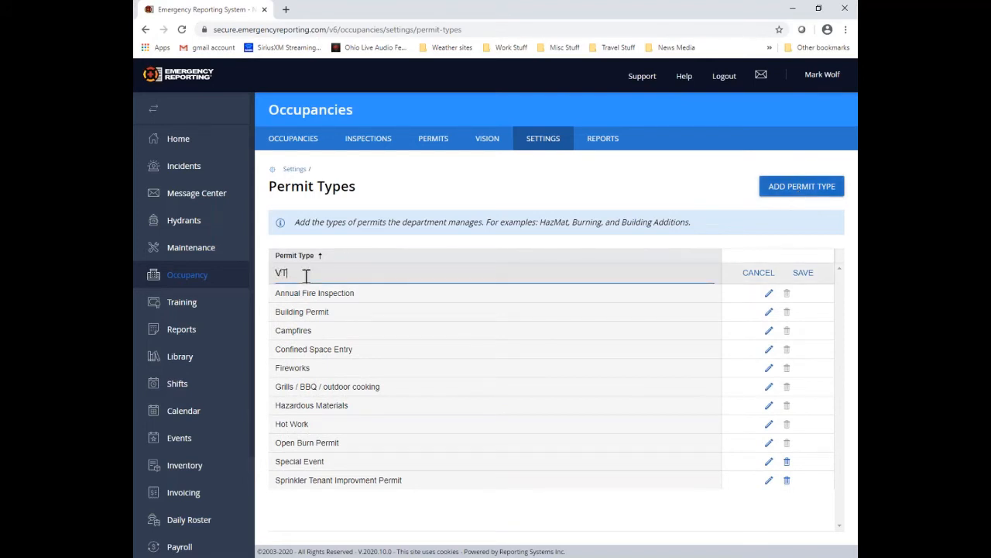
type(" 2020-6")
left_click(805, 274)
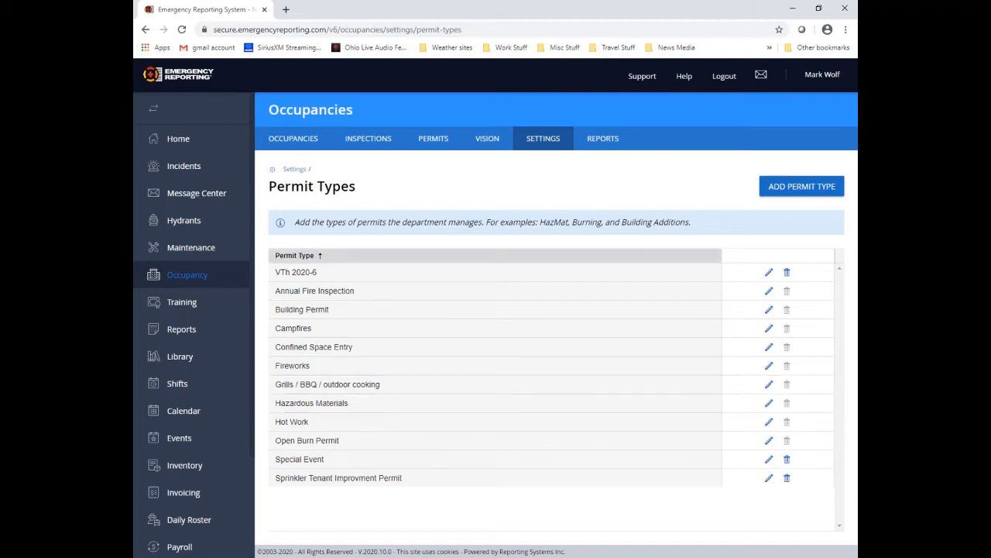
Step: Go back to Settings and open Permit Line Item Categories under Permits
left_click(295, 171)
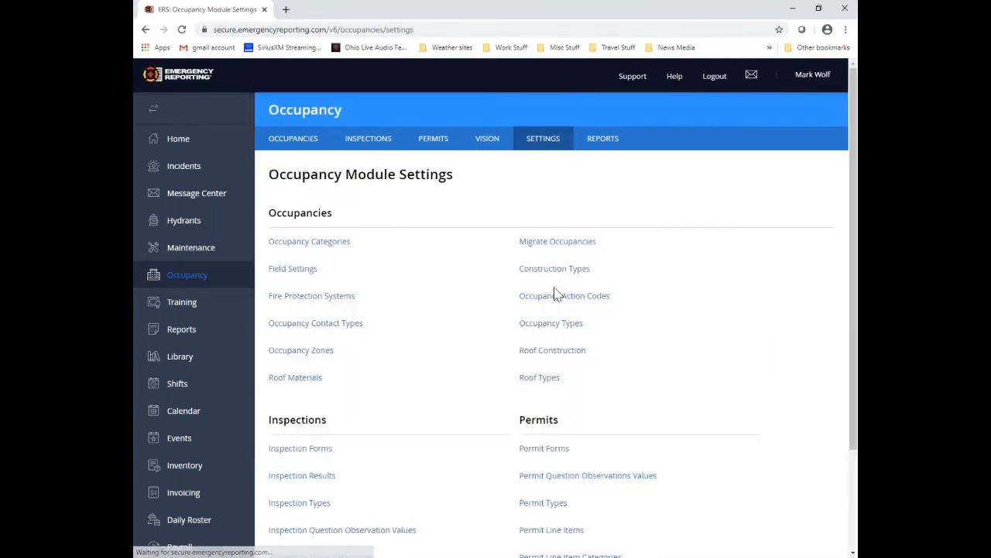
scroll(640, 314, "down", 2)
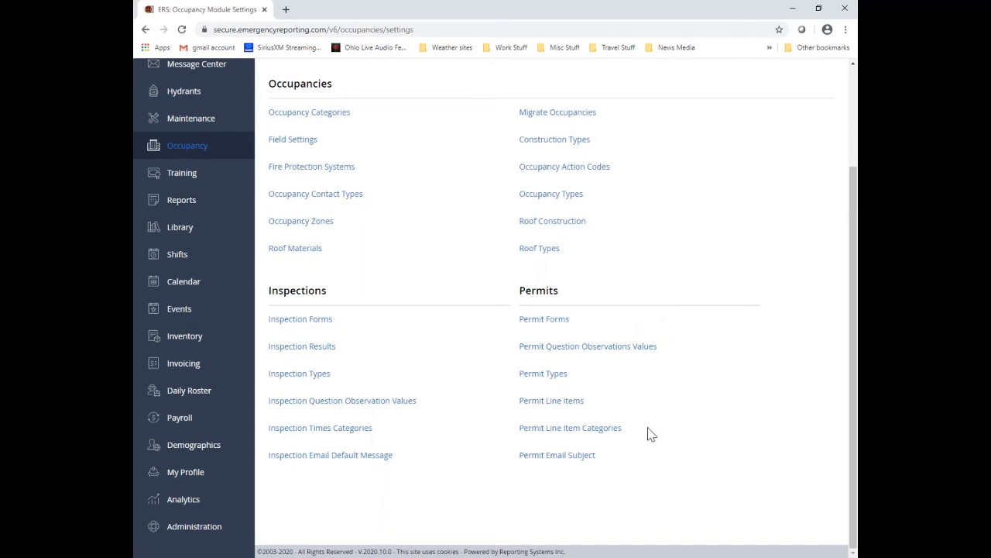
left_click(599, 434)
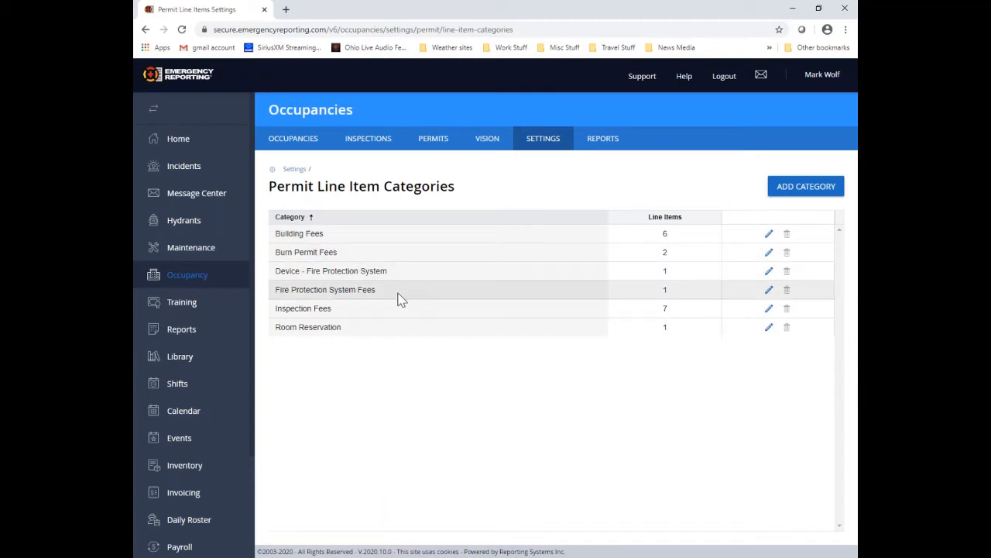
Step: Create the 'Fireworks Fees' category with ADD CATEGORY and save it
left_click(796, 196)
left_click(334, 236)
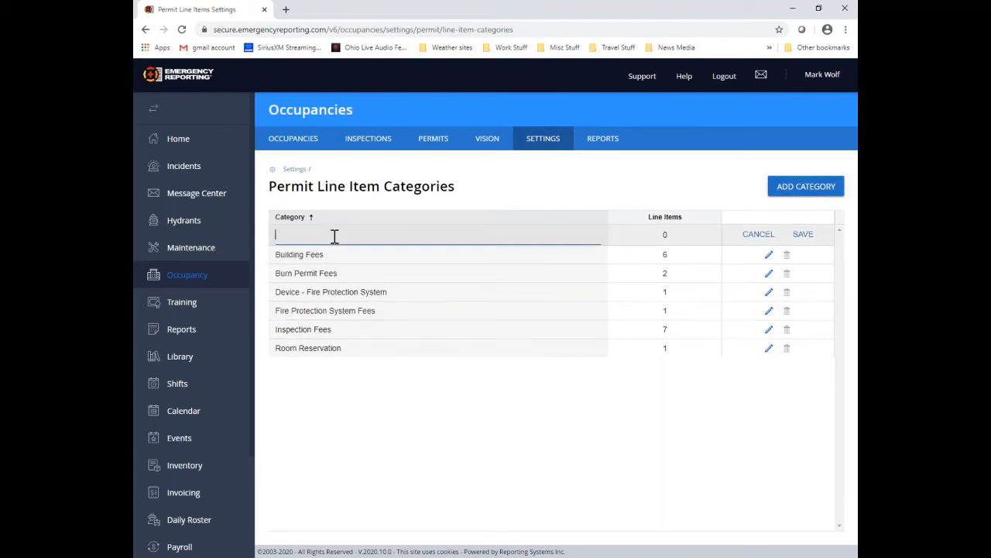
type("Fireworks Fees")
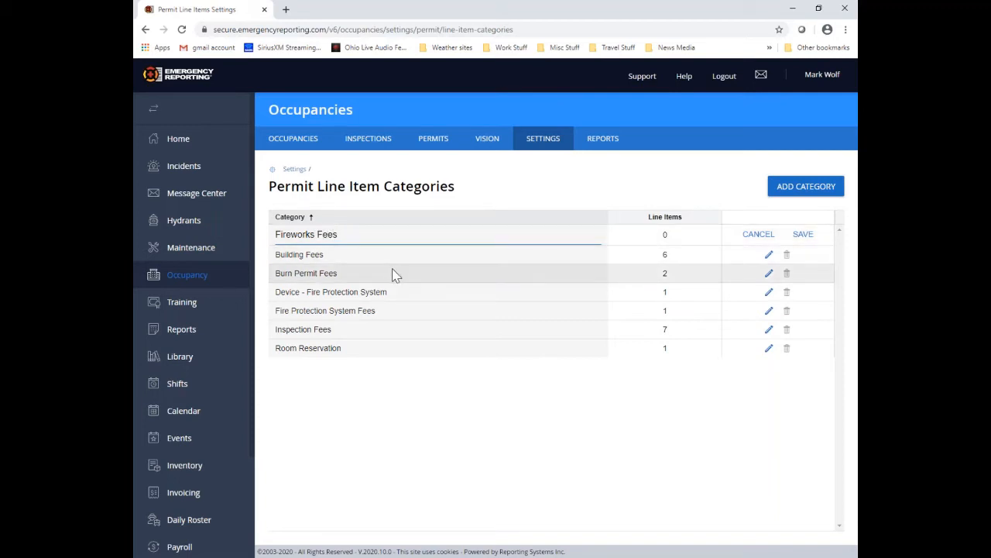
left_click(805, 242)
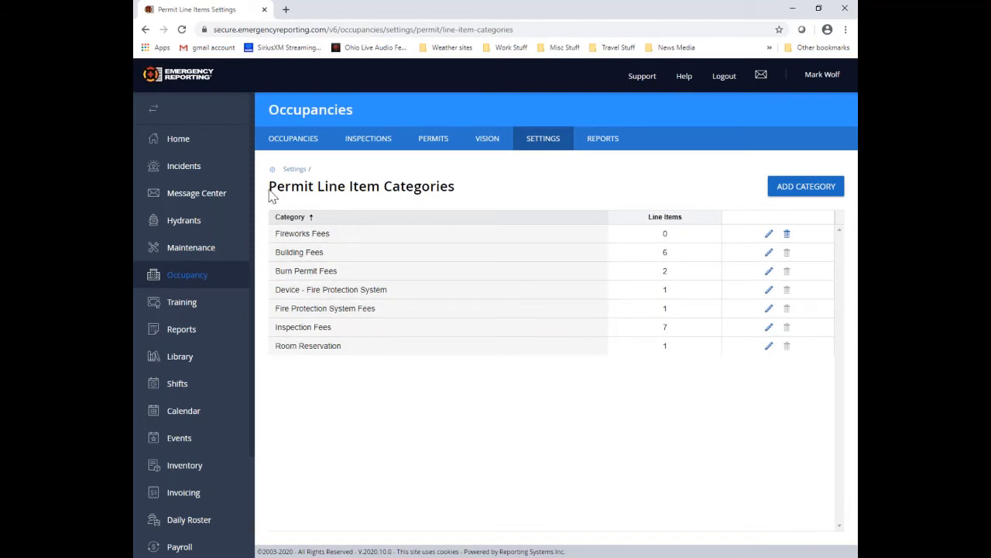
left_click_drag(270, 187, 464, 193)
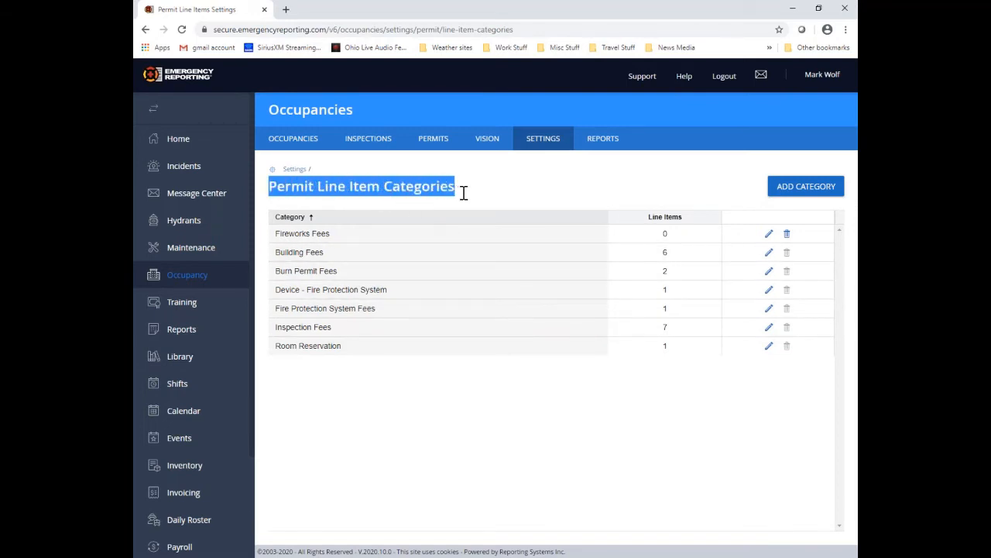
left_click(470, 196)
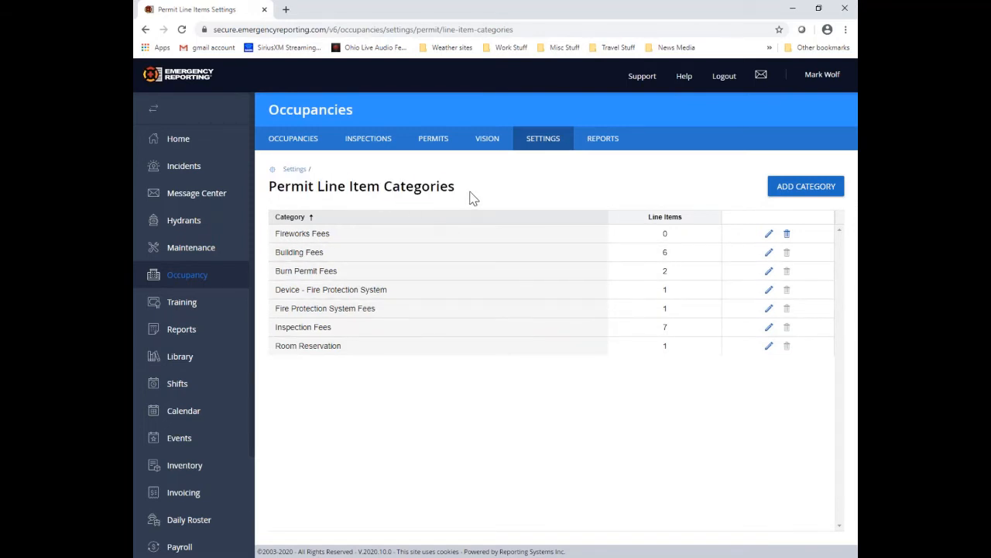
Step: Go back to Settings and open Permit Line Items under Permits
left_click(296, 169)
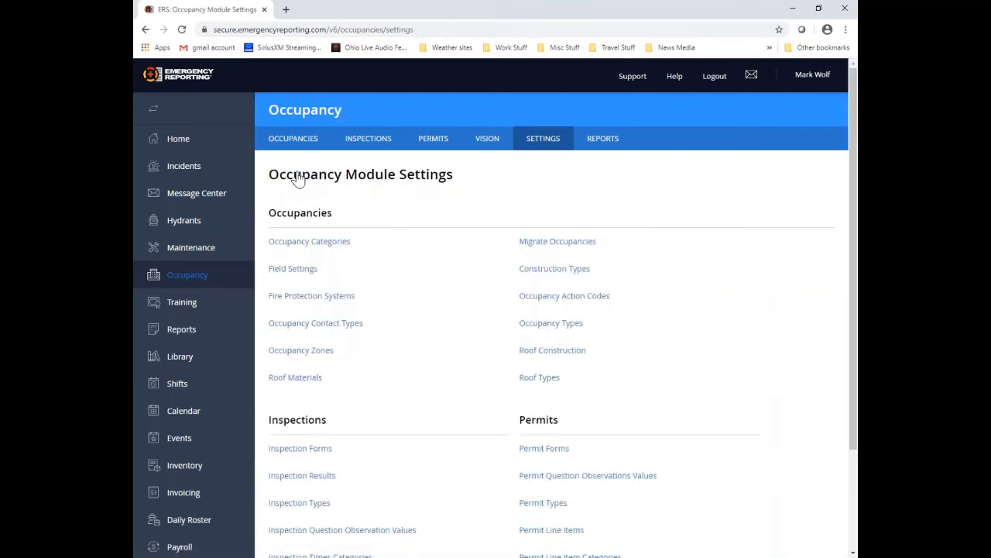
scroll(708, 264, "down", 3)
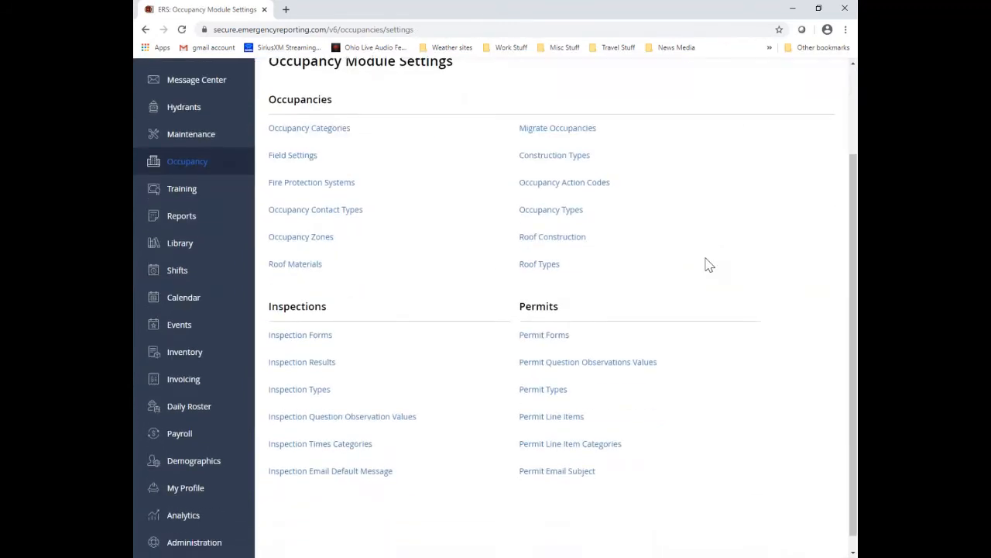
scroll(708, 265, "down", 1)
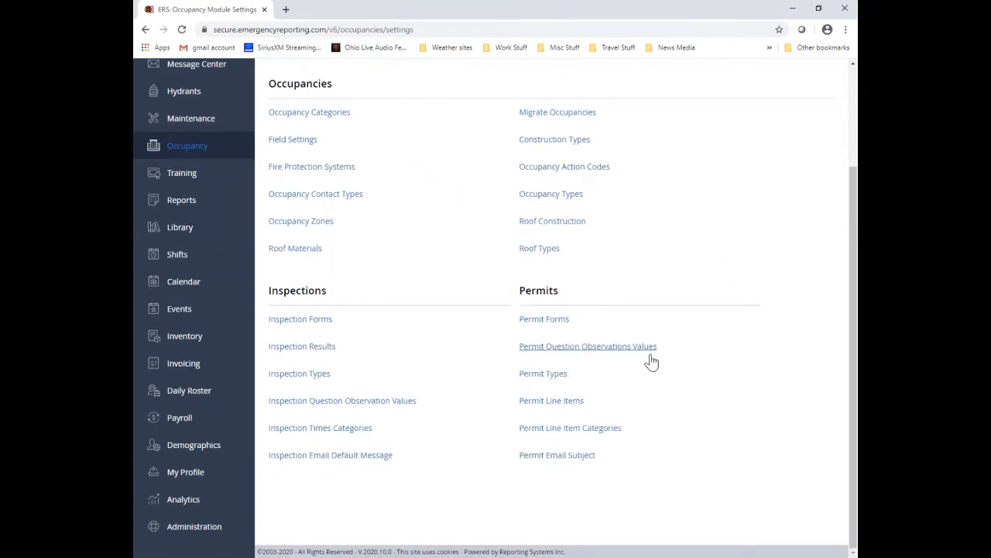
left_click(580, 409)
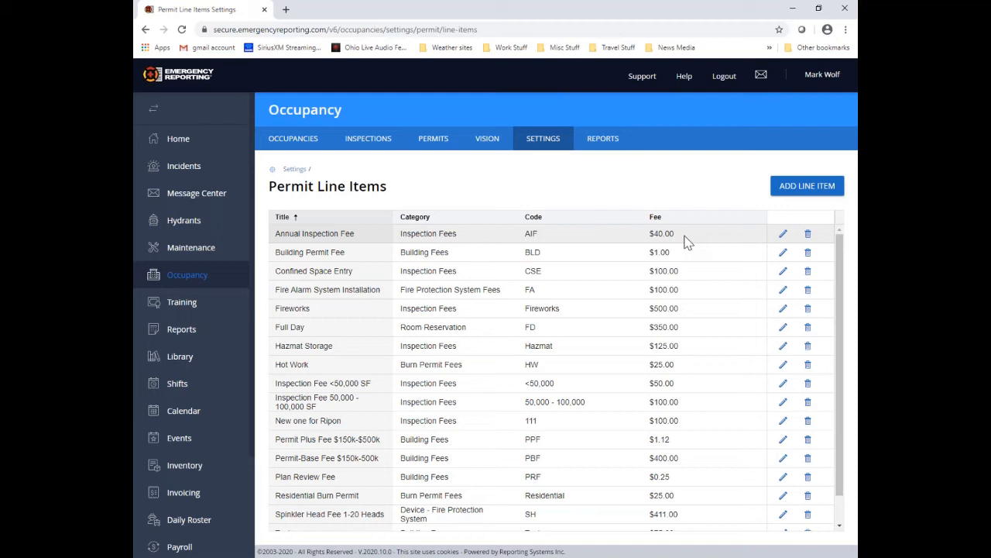
Step: Start a new line item titled 'Fireworks 1.4G', code 1.4G, category Fireworks Fees, fee 100
left_click(811, 191)
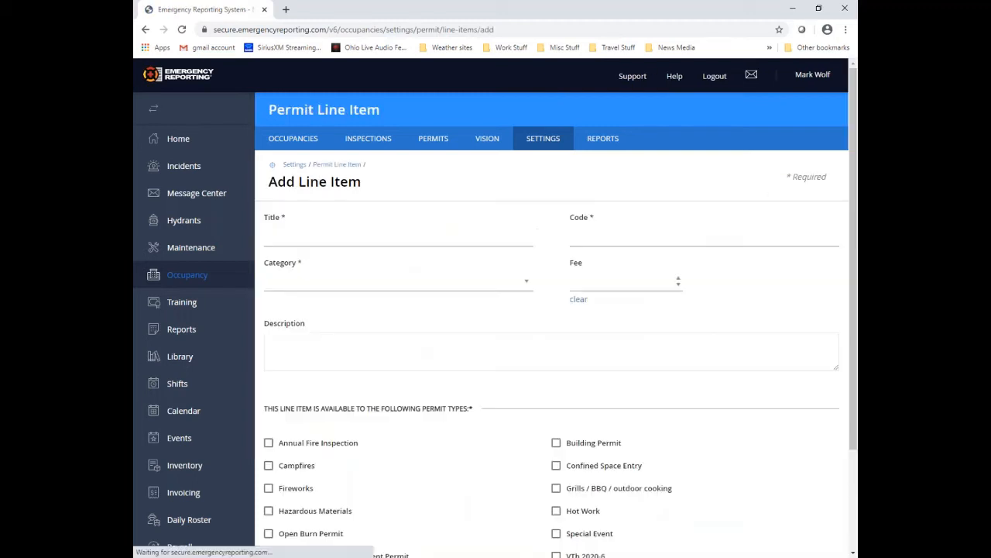
left_click(282, 239)
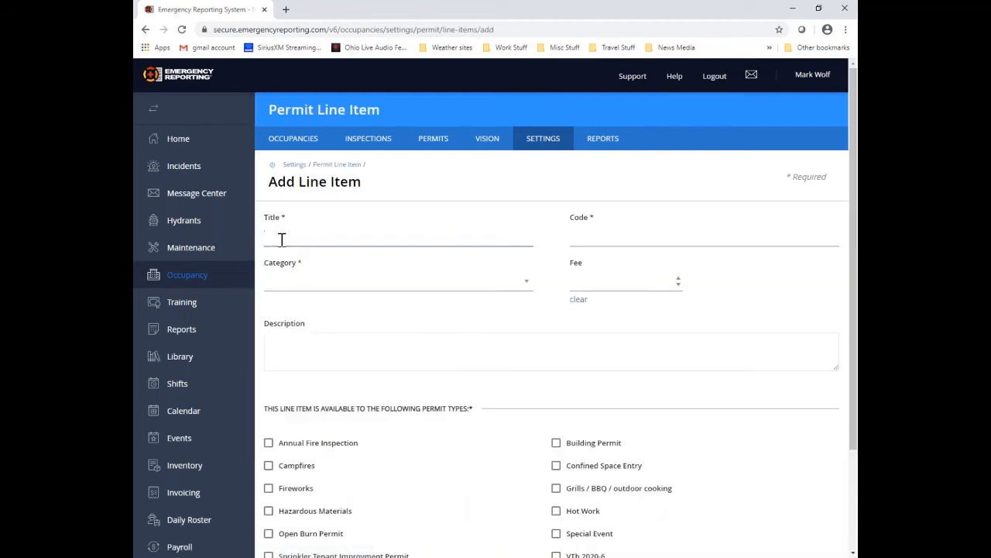
type("Fireworks 1.4G")
left_click(602, 238)
type("1.")
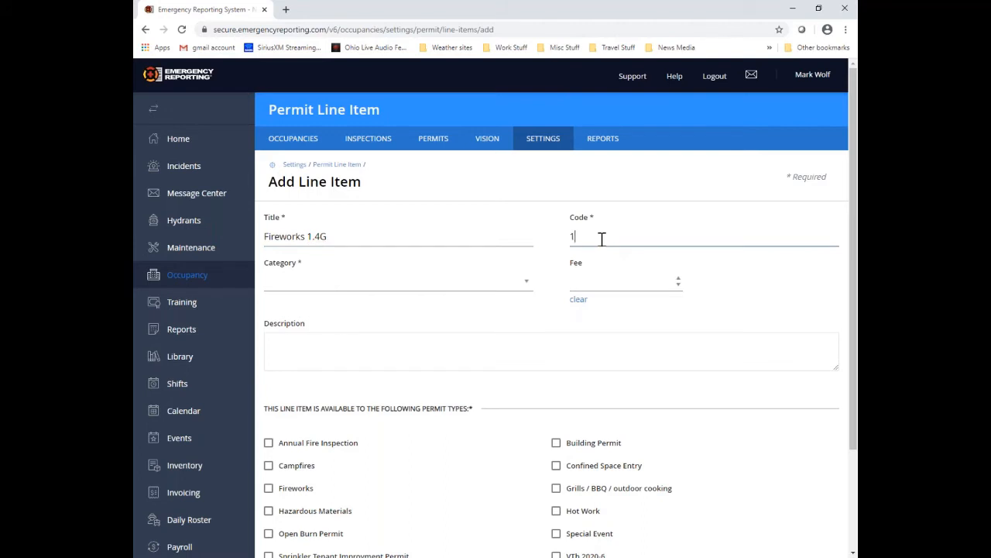
type("4G")
left_click(319, 288)
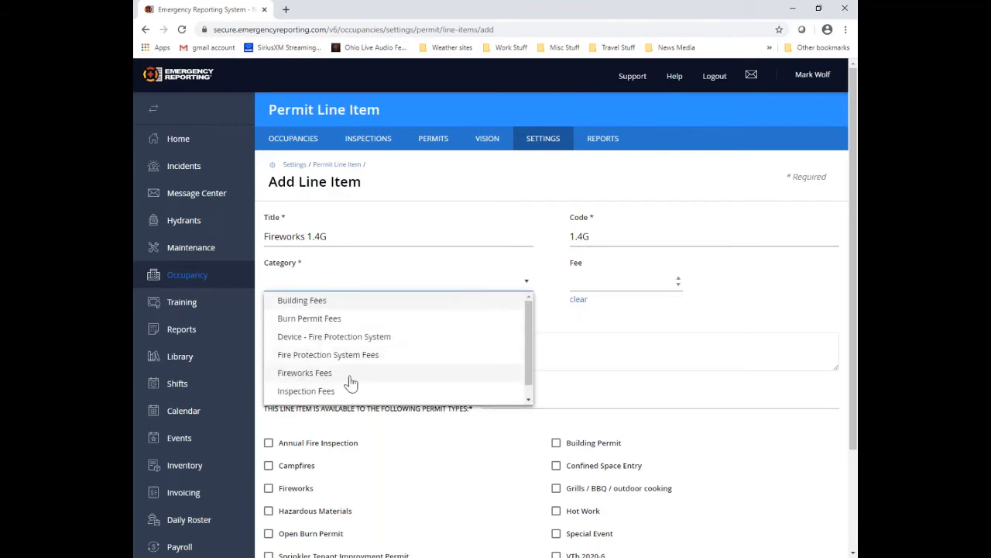
left_click(350, 376)
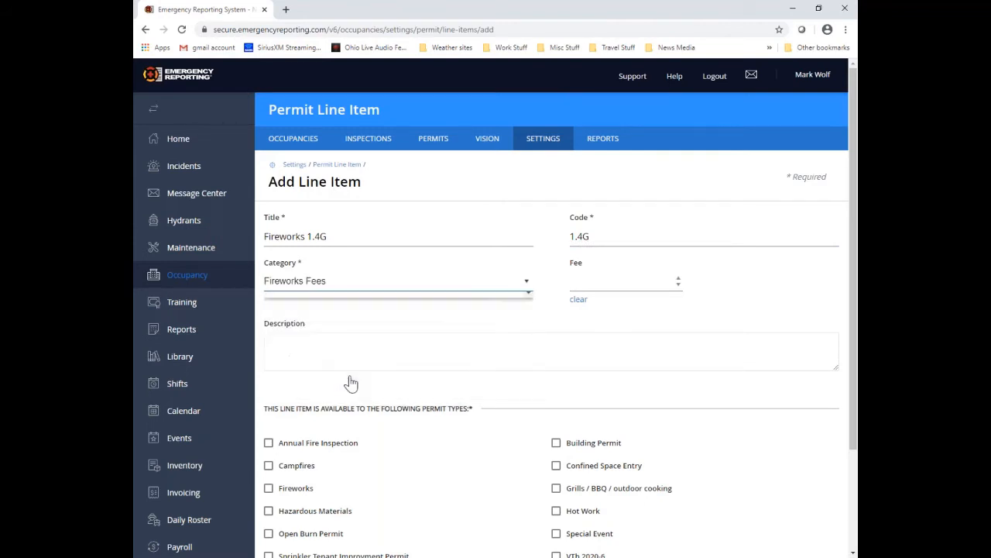
left_click(583, 284)
type("100.")
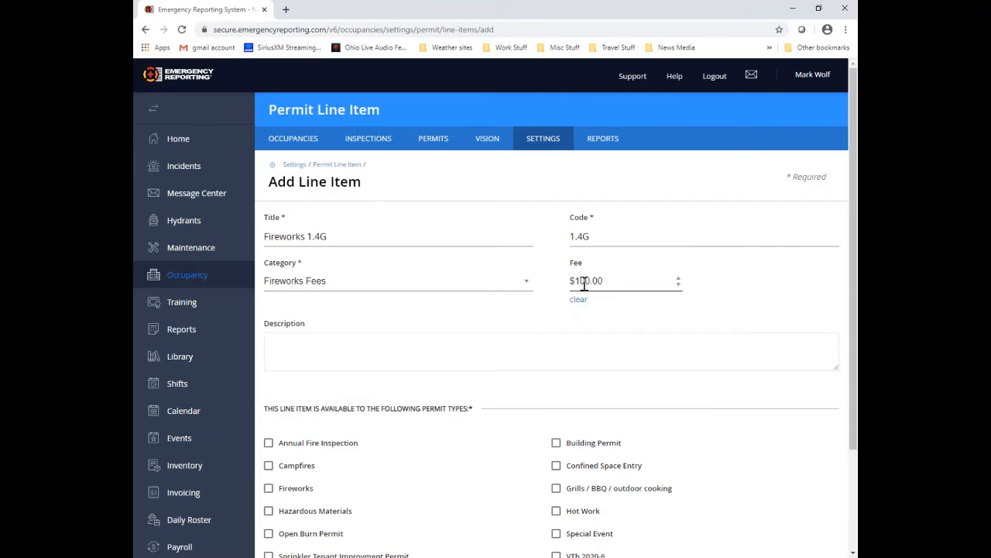
Step: Add the description 'Description goe shere', make it available to Fireworks permits, and save
left_click(284, 344)
type("Descri")
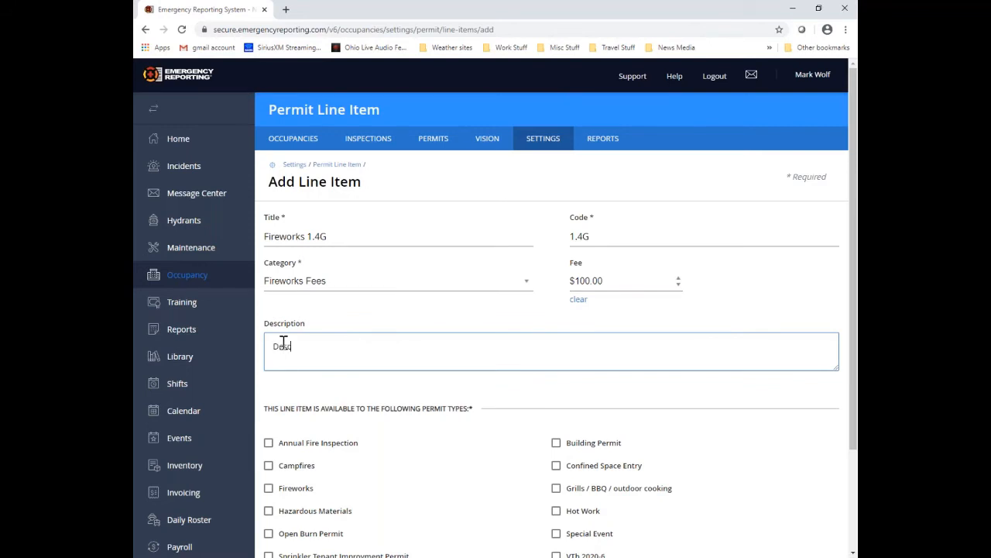
type("ption goe shere")
scroll(403, 396, "down", 2)
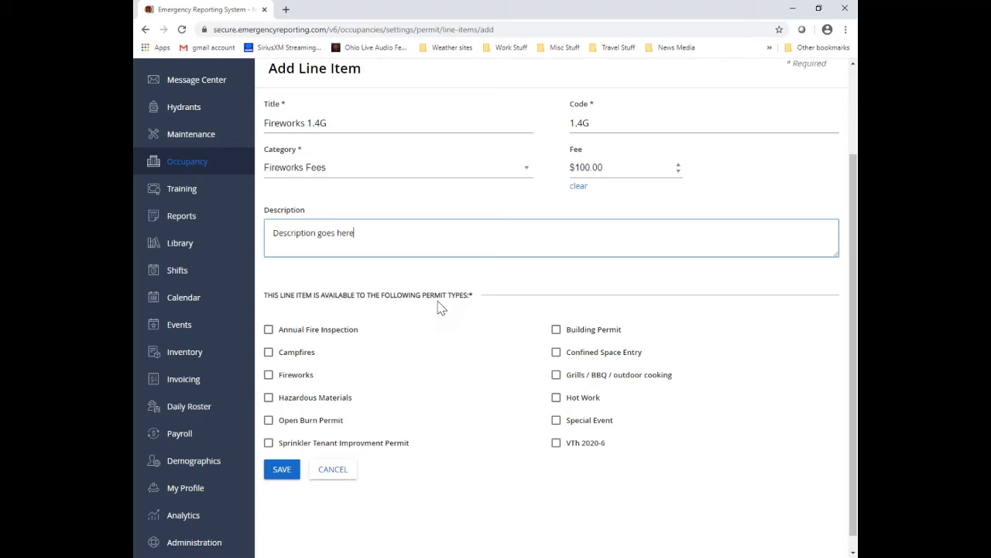
left_click(269, 377)
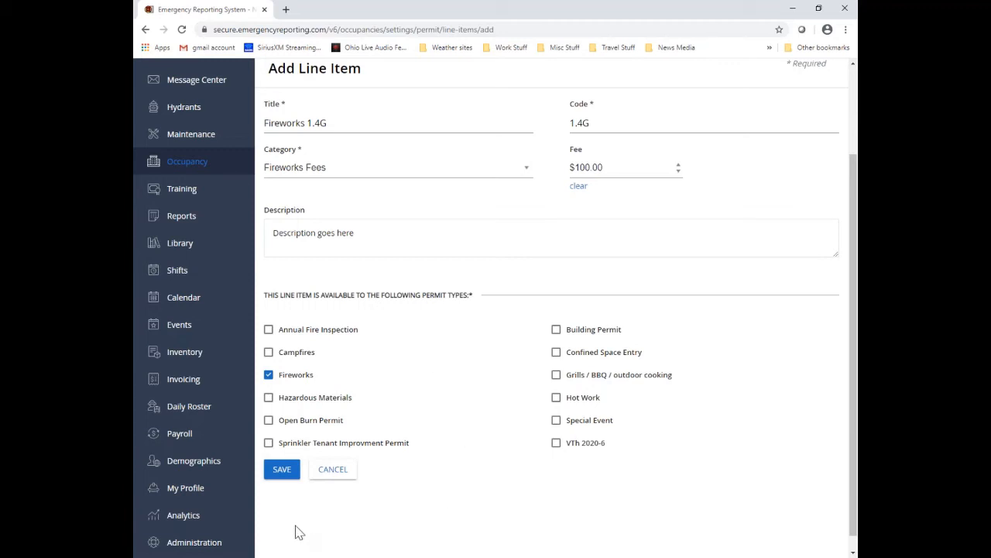
left_click(281, 470)
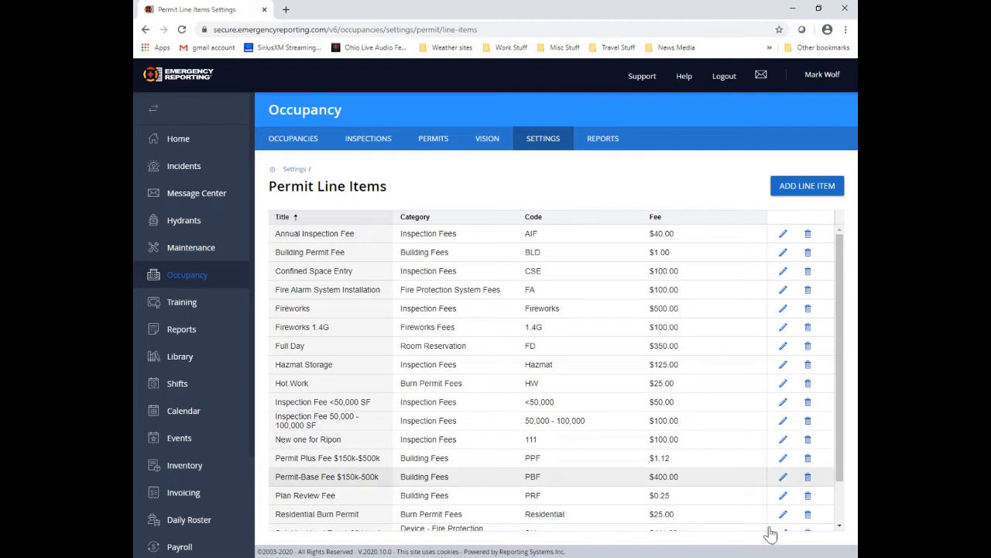
Step: Return to Settings and open Permit Question Observations Values
left_click(293, 171)
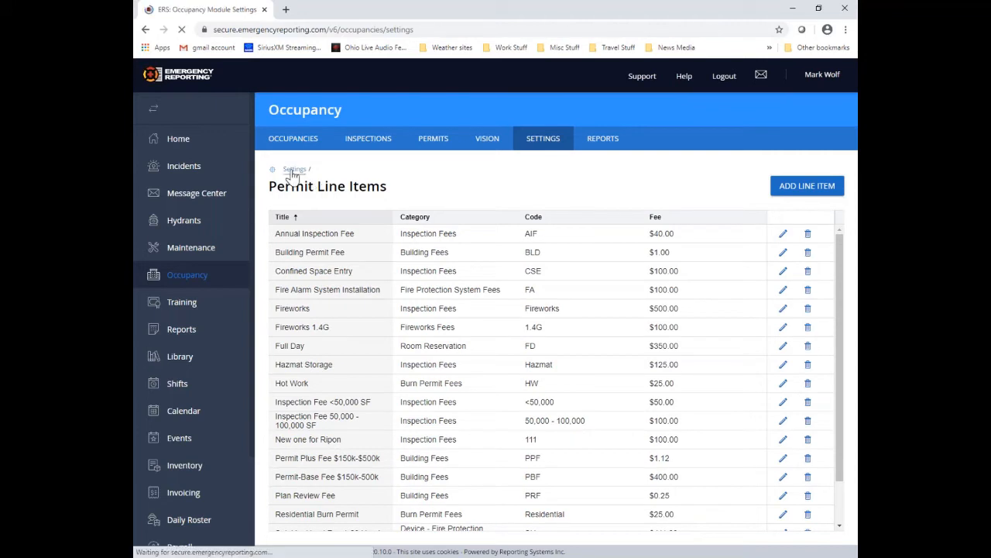
scroll(635, 385, "down", 1)
scroll(634, 384, "down", 1)
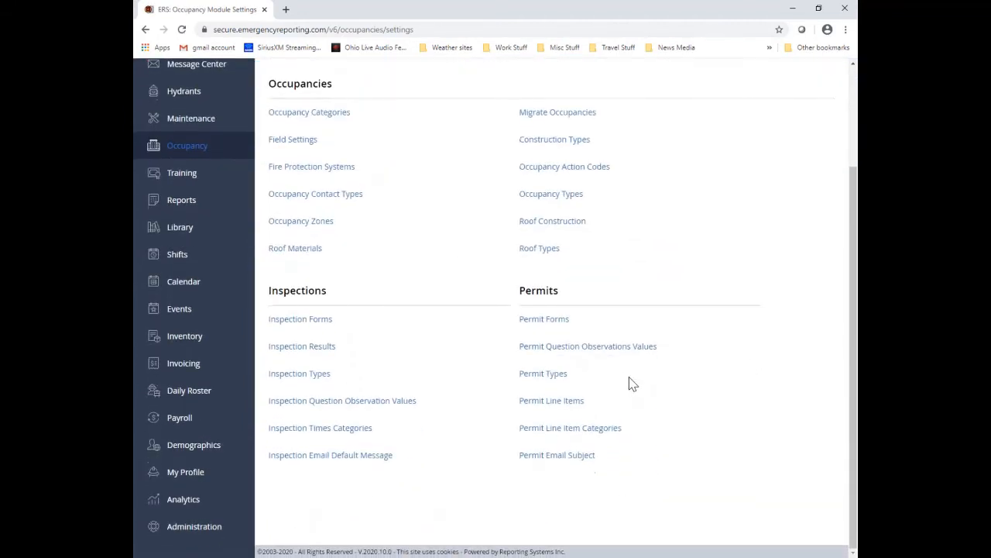
left_click(589, 347)
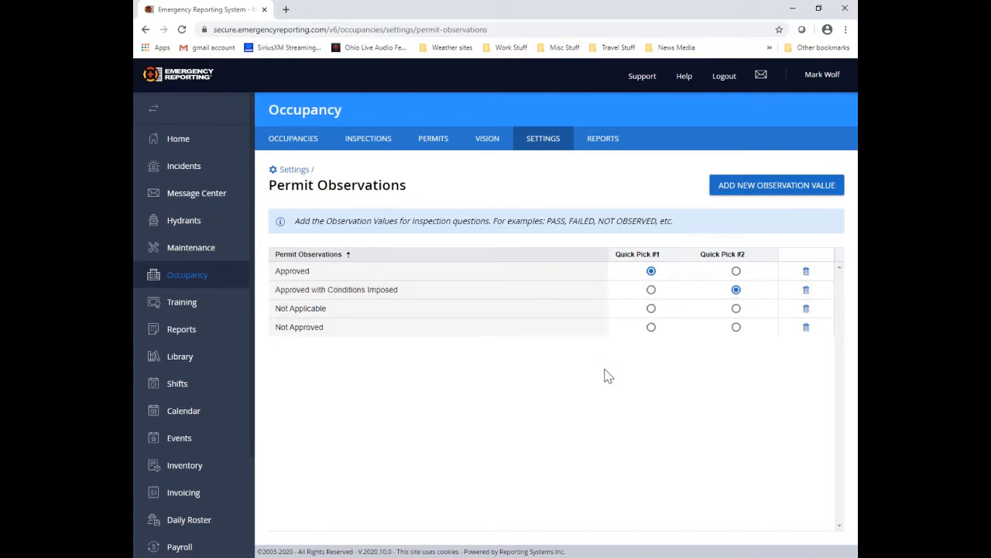
Step: Try Not Approved as Quick Pick #1, restore Approved, then switch to the Firefox window
left_click(652, 328)
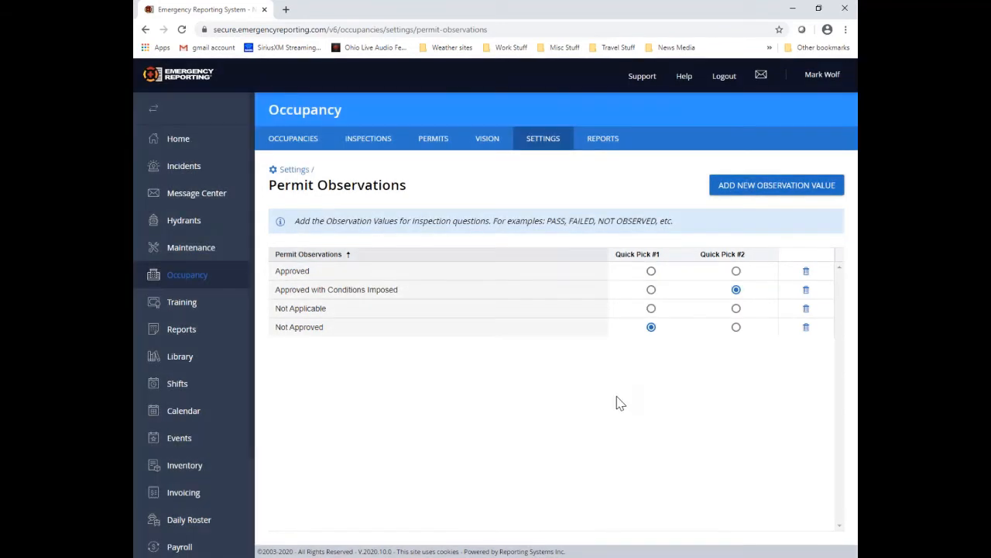
left_click(651, 272)
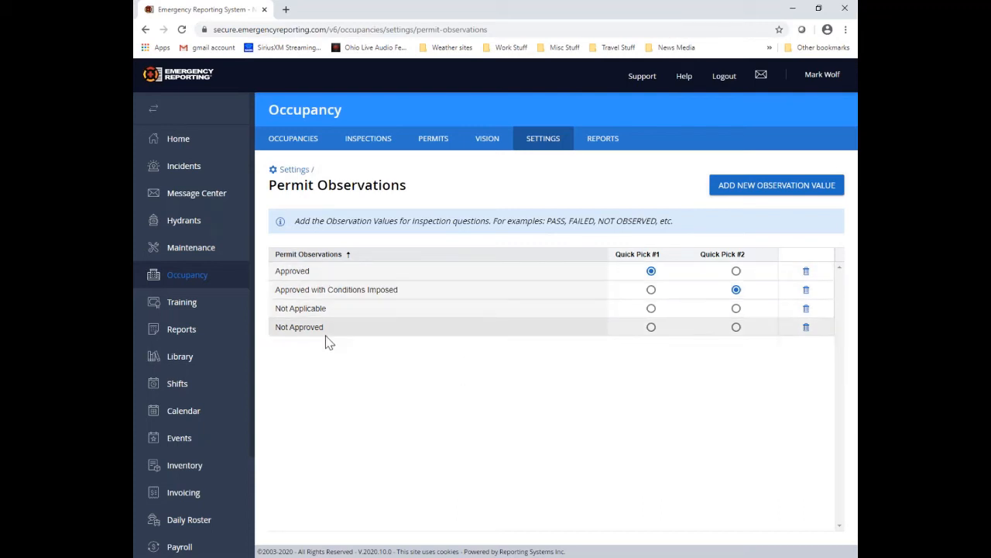
left_click(536, 557)
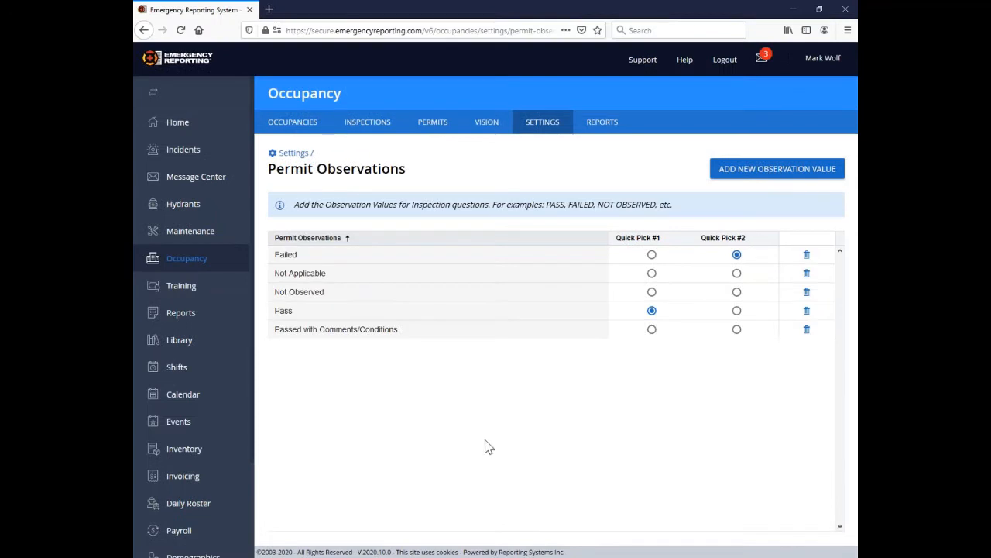
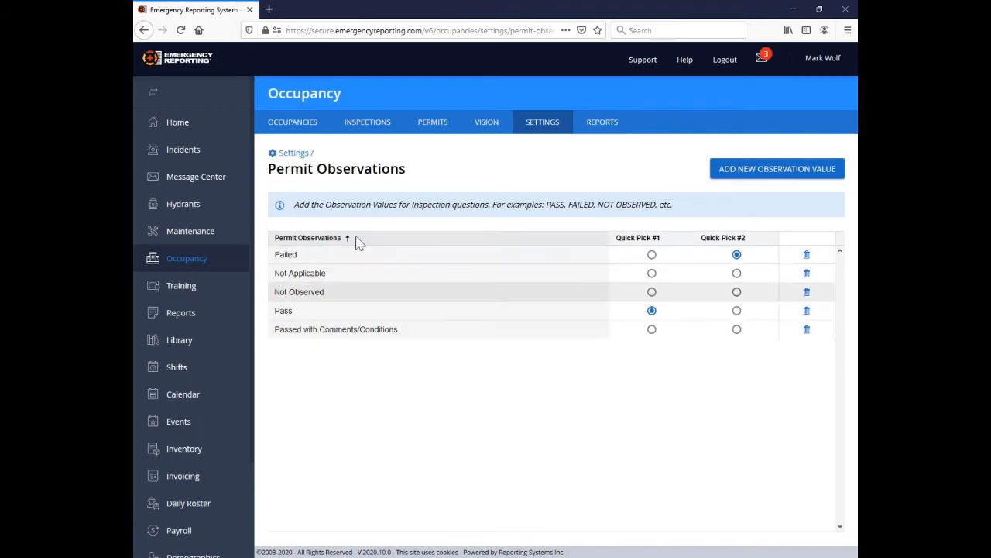
Step: Go back to the occupancy module Settings and open Permit Forms under Permits
left_click(296, 154)
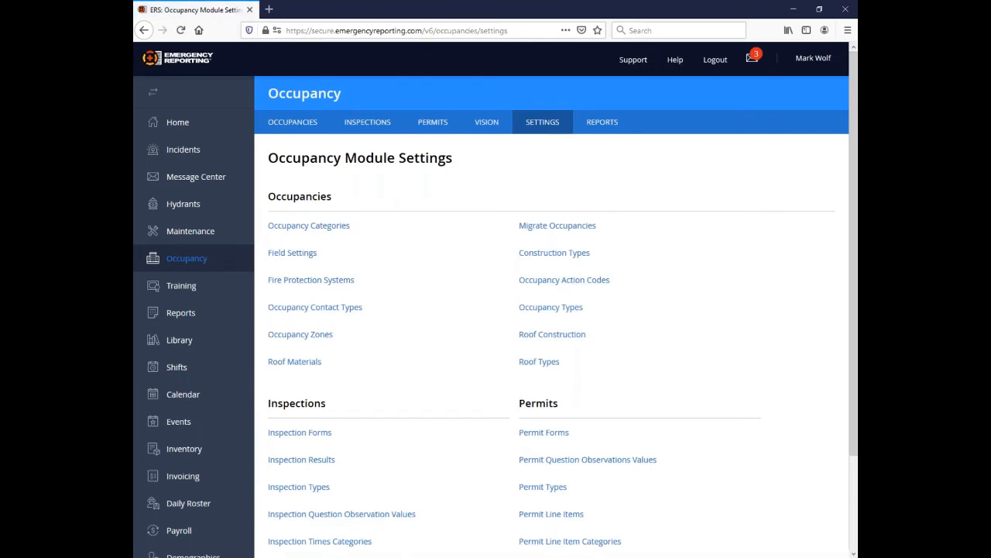
scroll(697, 419, "down", 3)
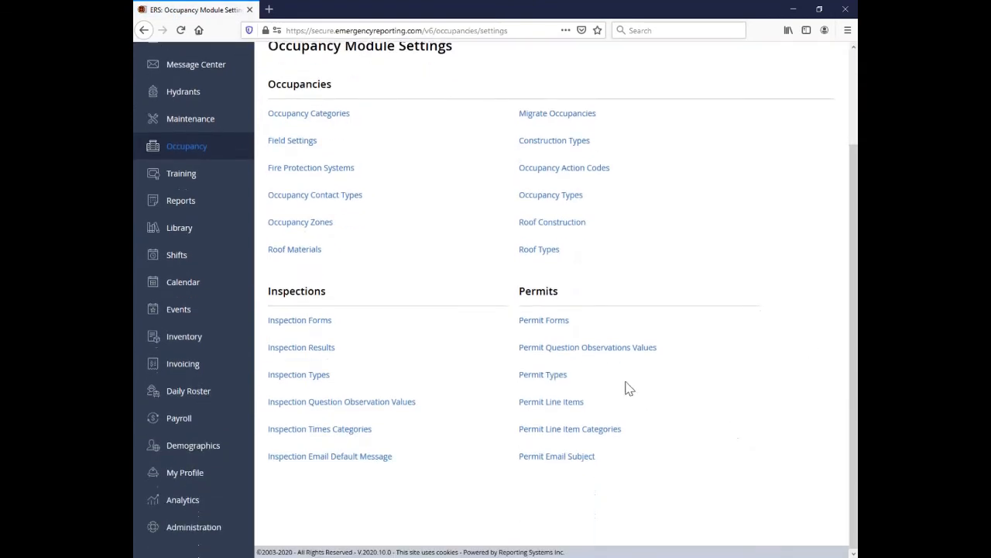
left_click(568, 328)
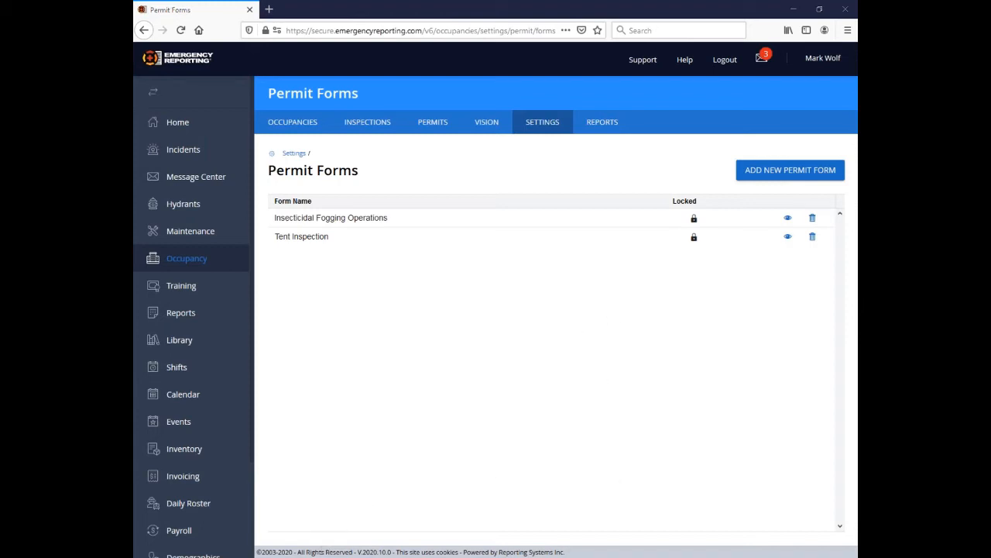
Step: In the other Emergency Reporting browser window, go to Settings > Permit Forms and edit Burn Permit V4.0
mouse_move(325, 551)
left_click(420, 530)
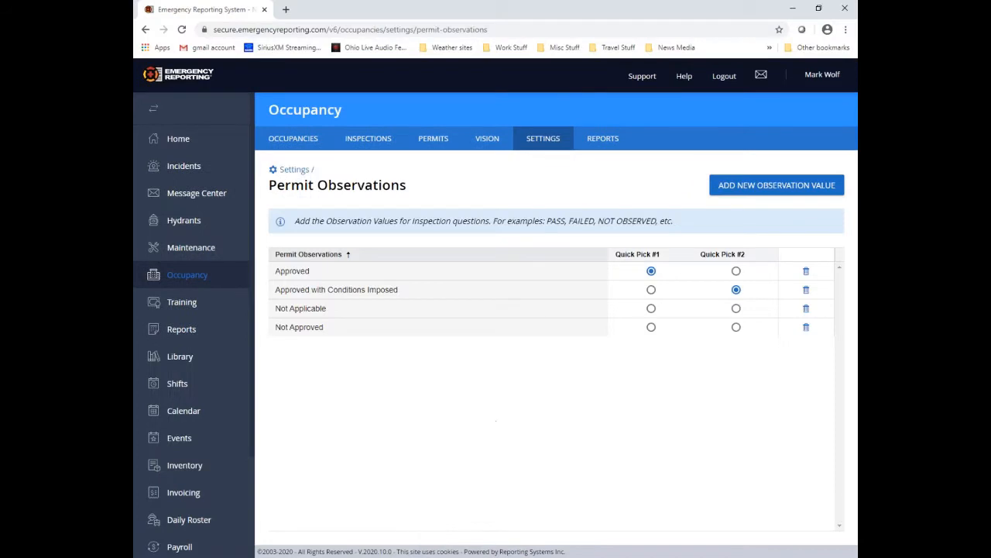
left_click(294, 172)
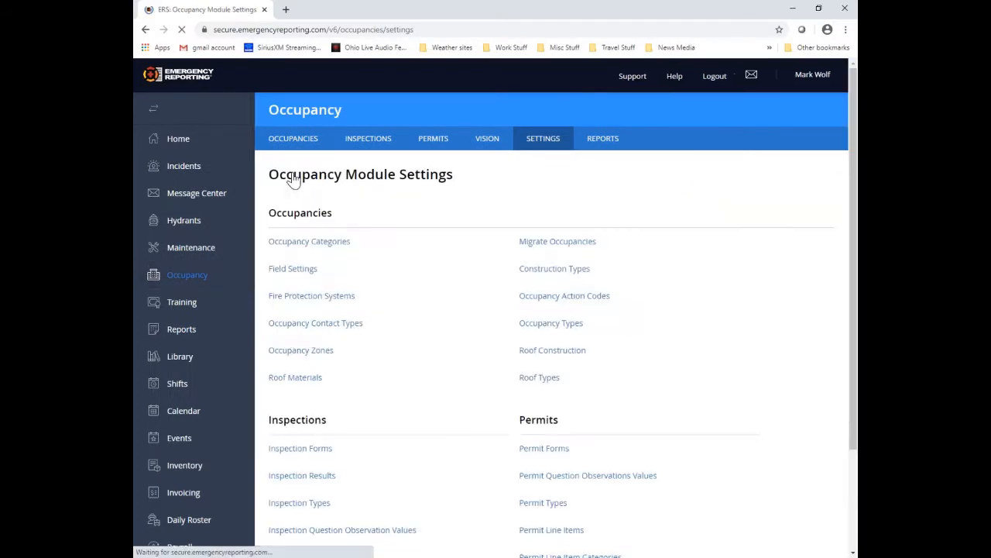
scroll(677, 376, "down", 3)
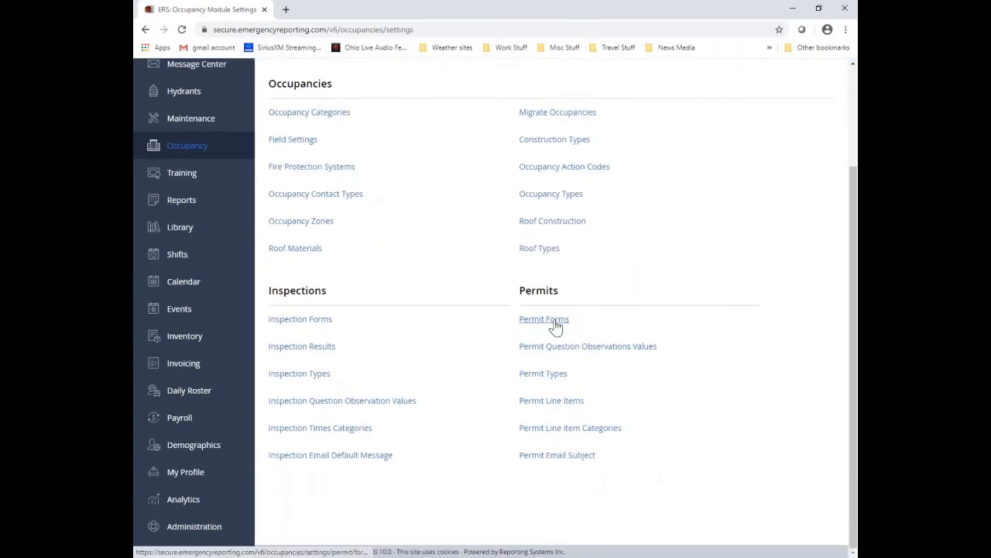
left_click(556, 323)
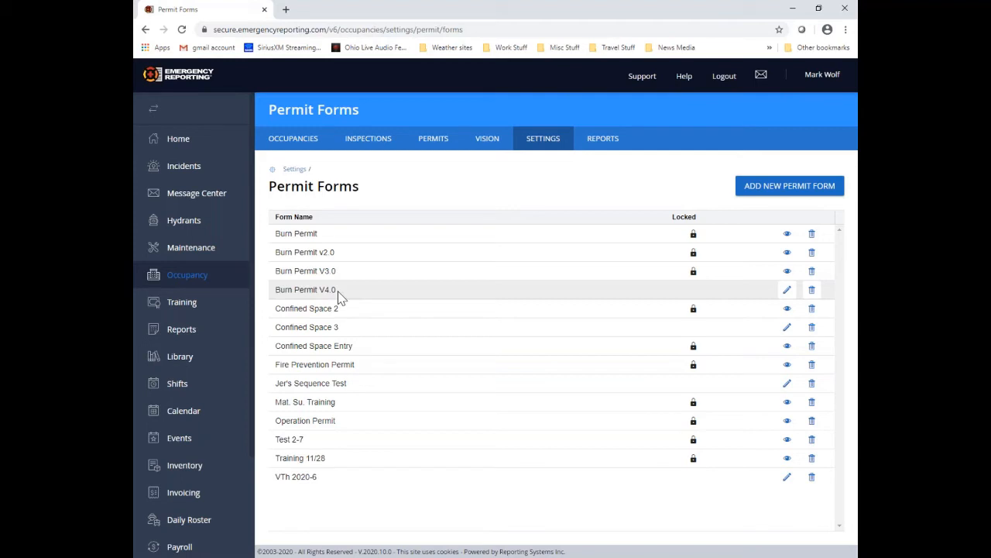
left_click(787, 291)
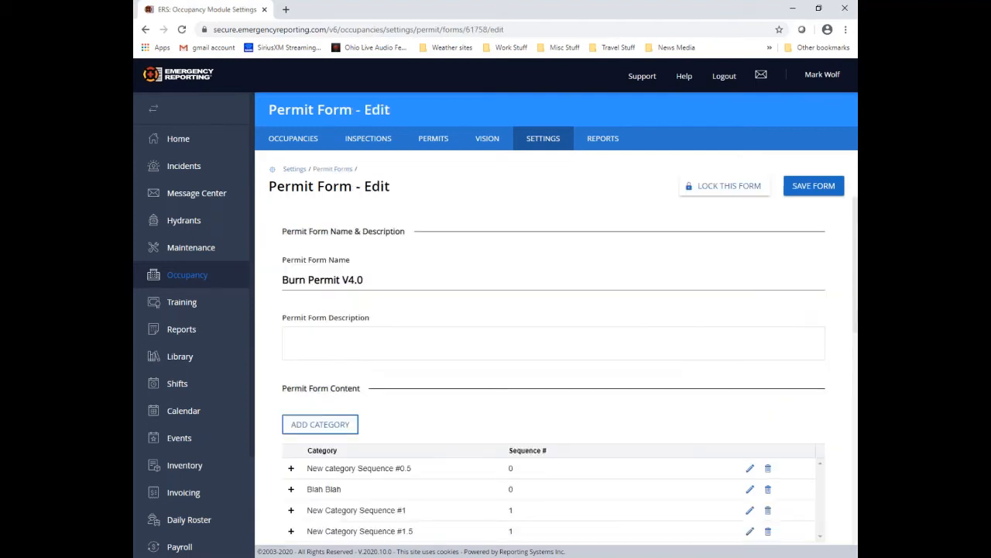
Step: Lock Burn Permit V4.0, confirming with Yes, Lock This Form
left_click(745, 190)
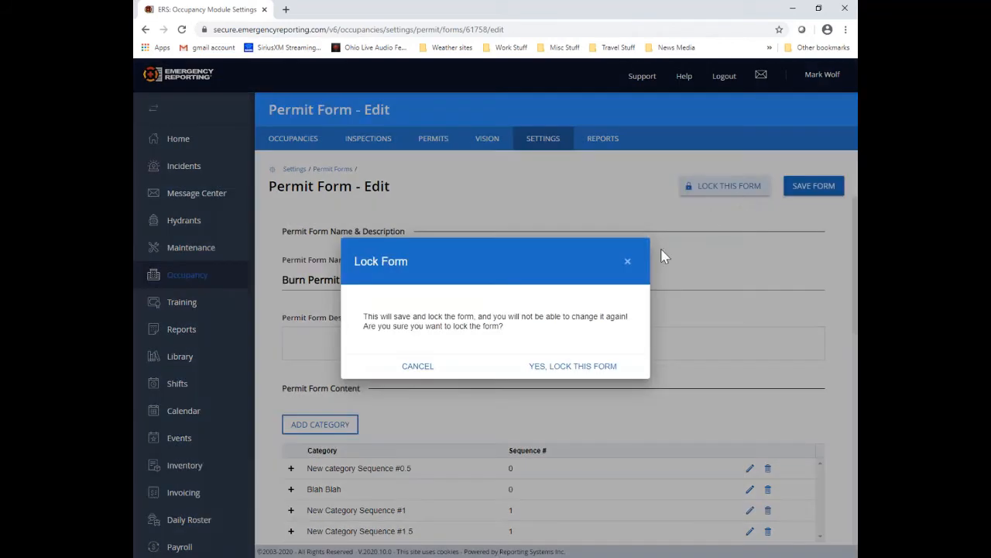
left_click(573, 372)
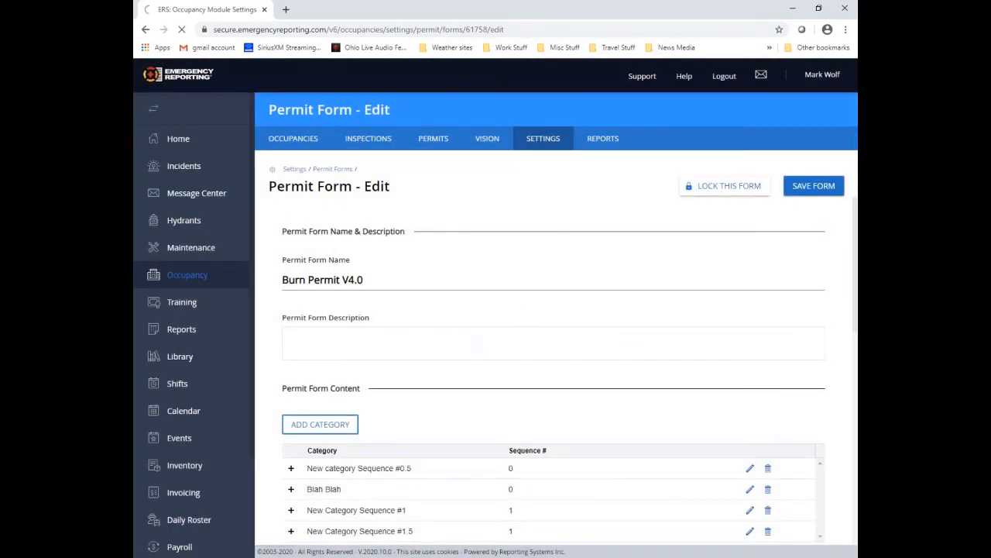
left_click(814, 190)
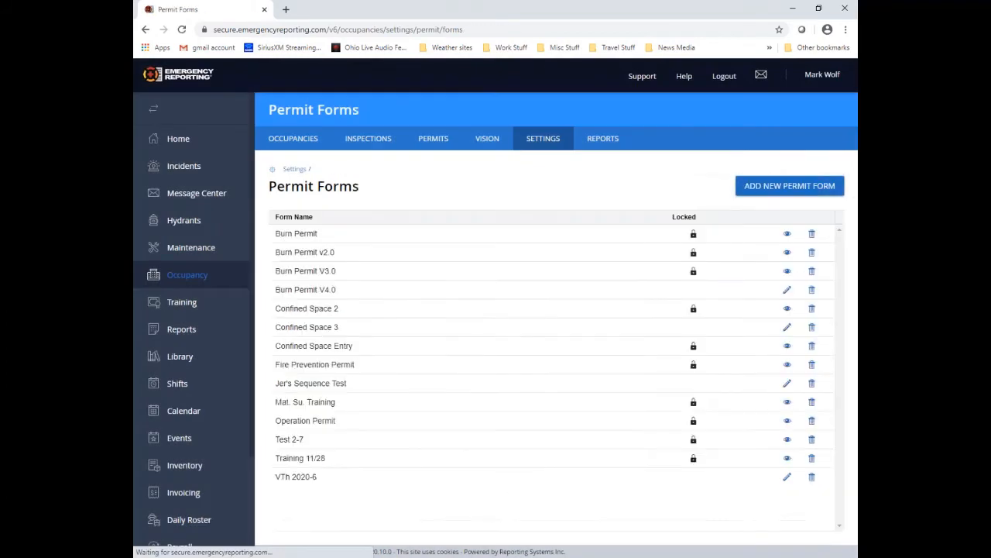
left_click(787, 294)
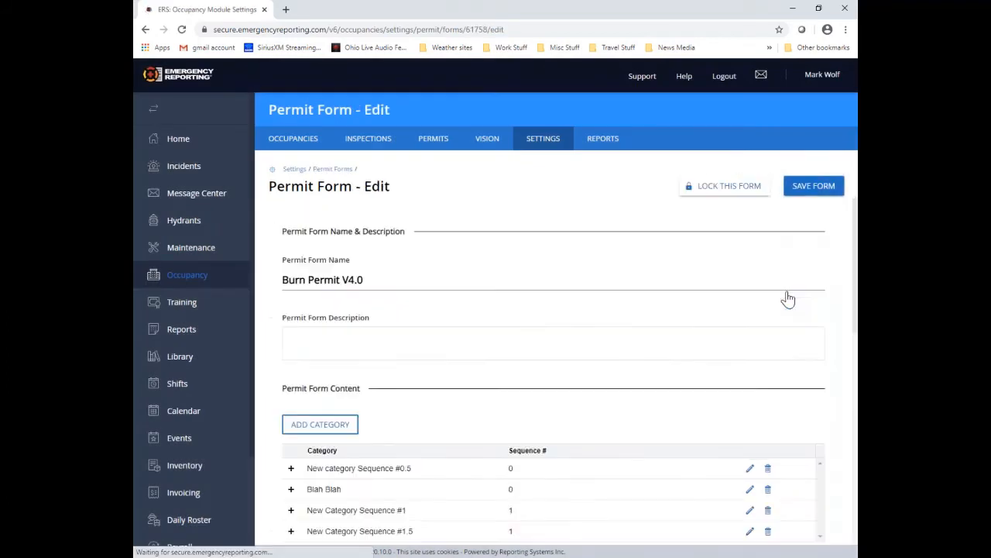
left_click(723, 192)
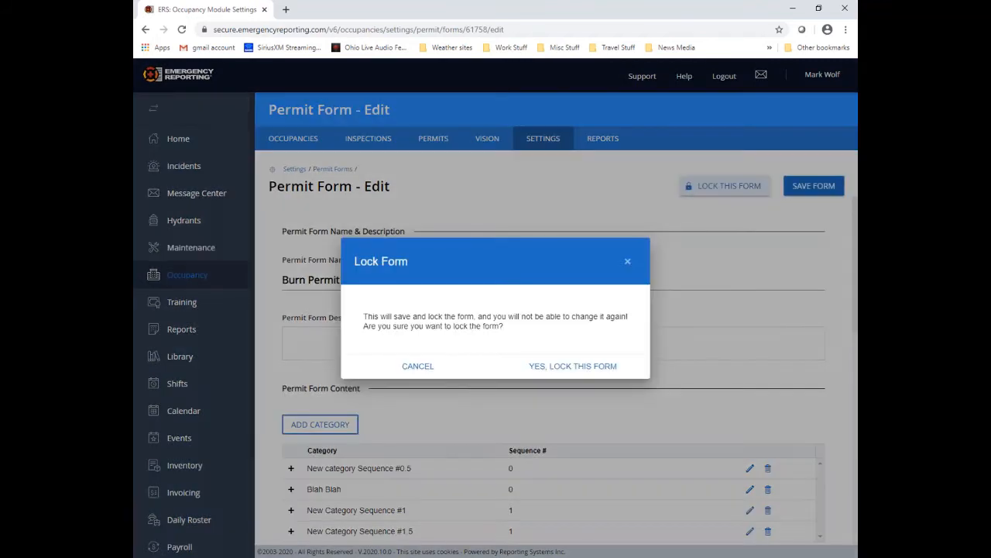
left_click(574, 367)
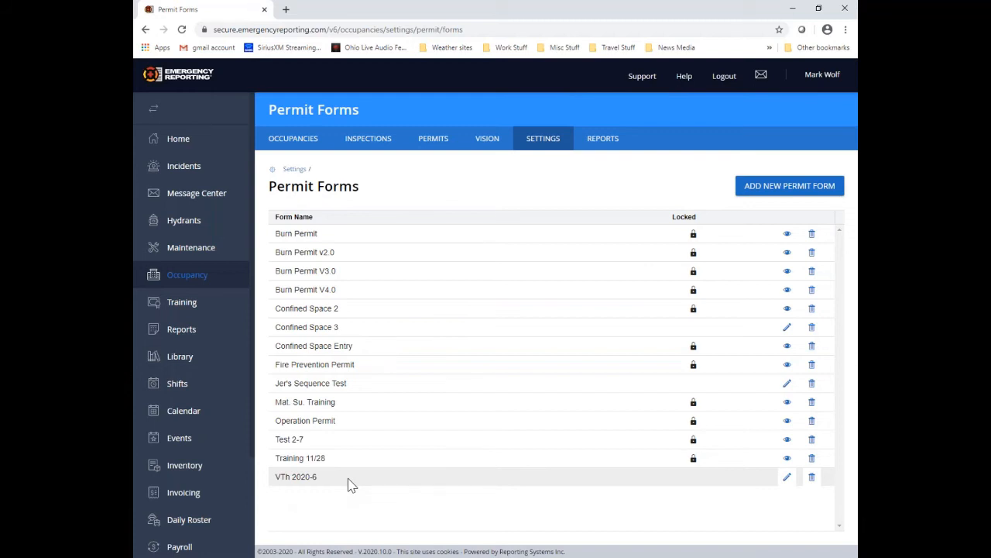
left_click(786, 480)
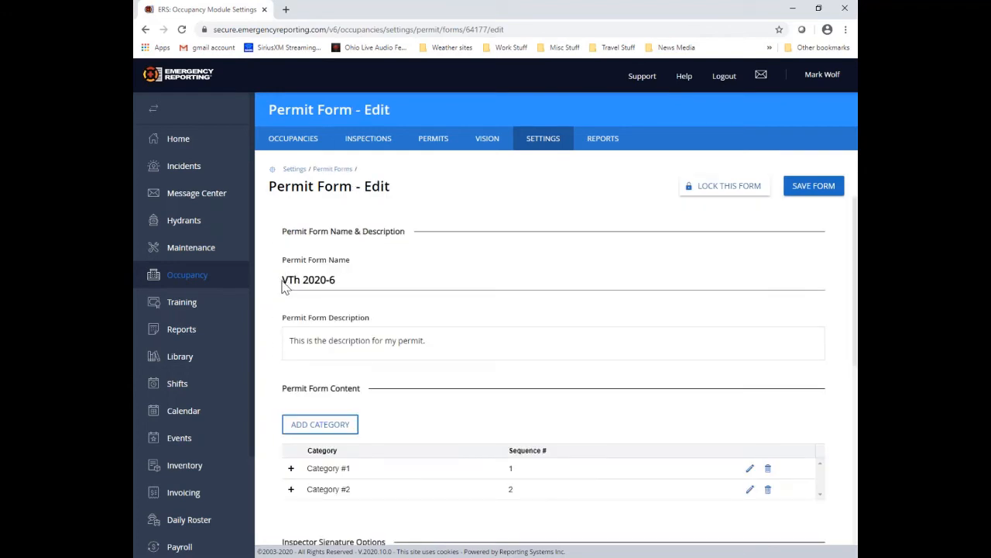
left_click_drag(285, 280, 367, 288)
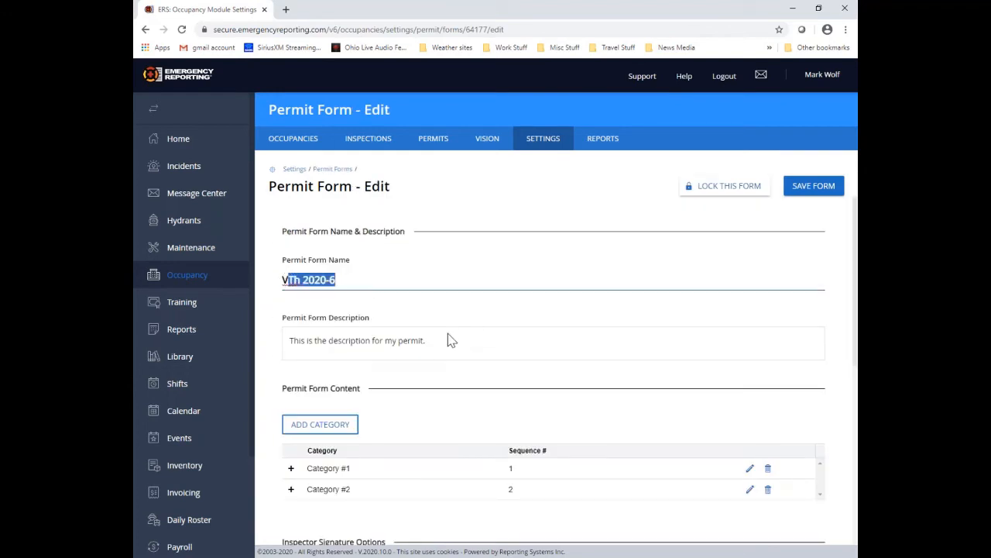
left_click_drag(286, 340, 487, 340)
left_click(501, 314)
scroll(501, 314, "down", 1)
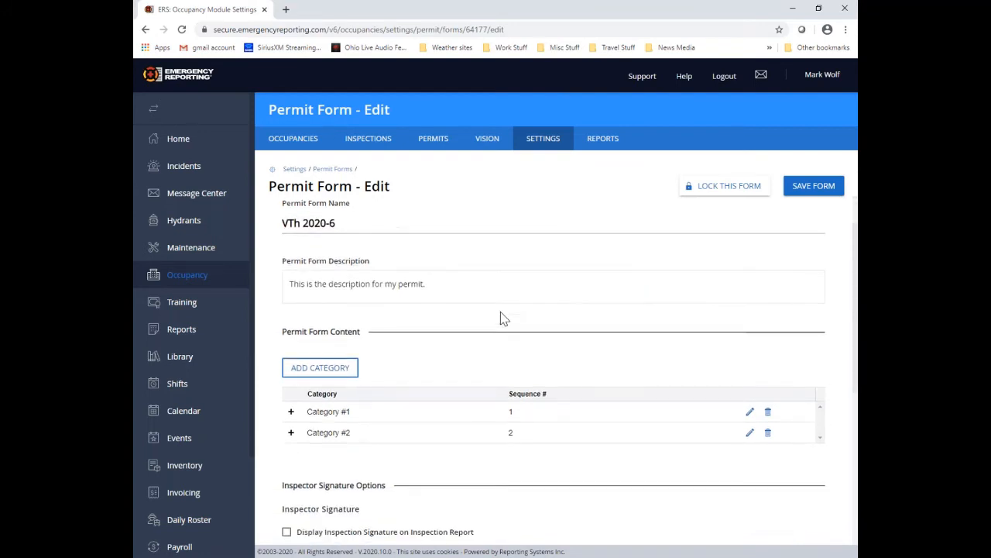
scroll(500, 315, "down", 1)
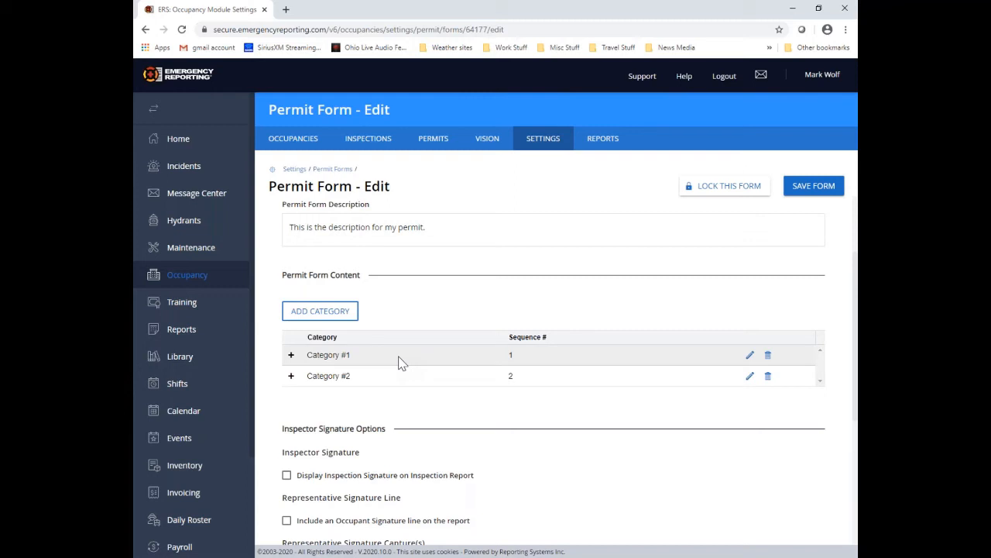
left_click(332, 169)
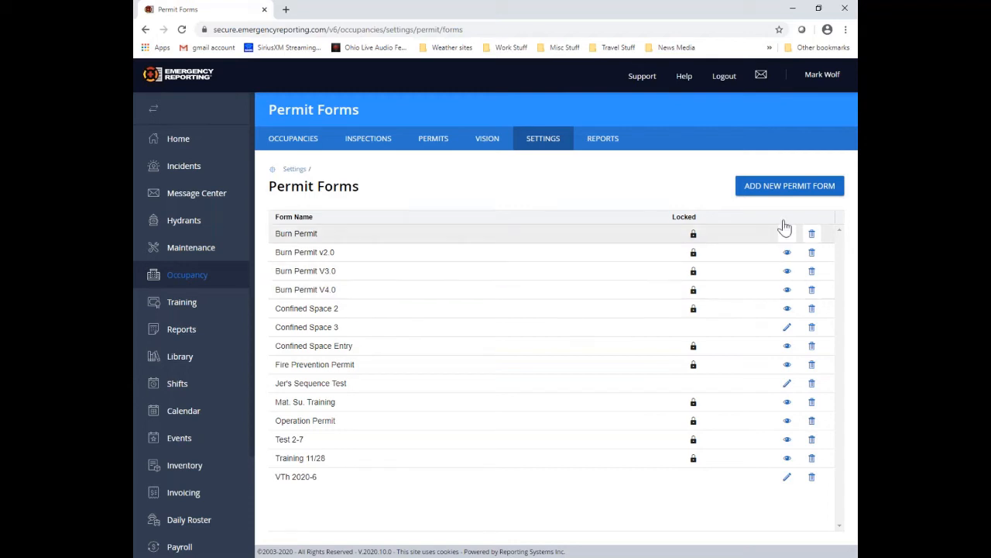
Step: Add a new permit form 'Burn Permit v4.1' created from Burn Permit V4.0
left_click(752, 194)
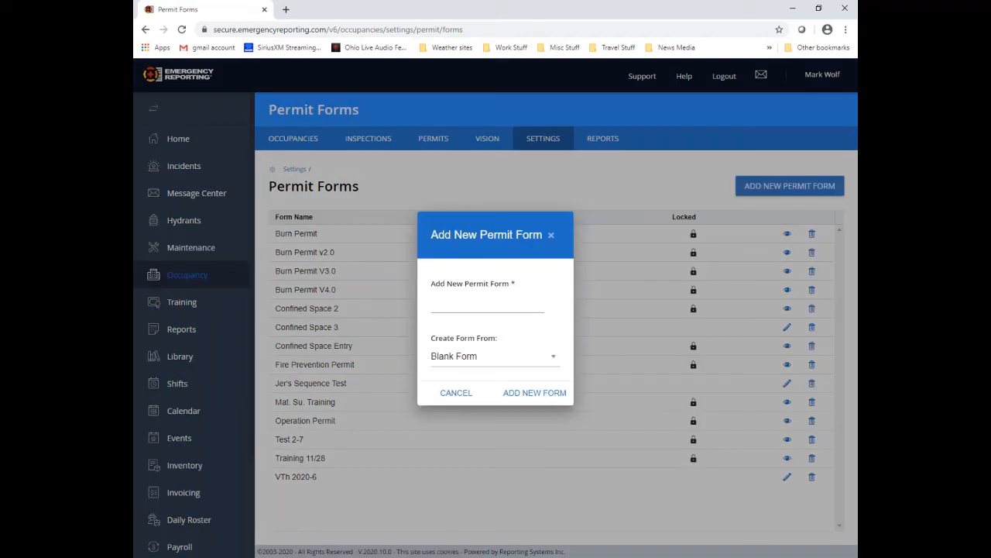
left_click(493, 310)
type("B")
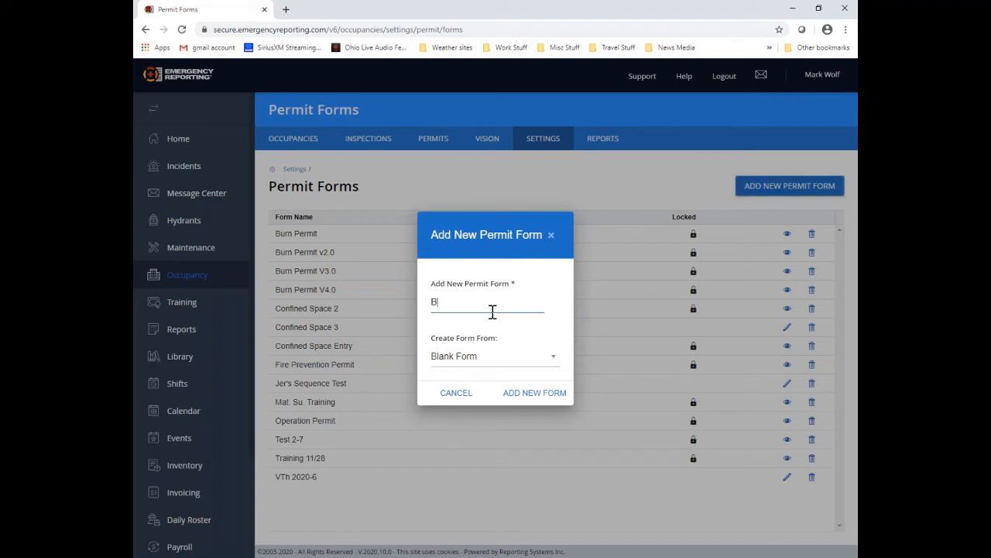
type("urn Permit v4.1")
left_click(553, 363)
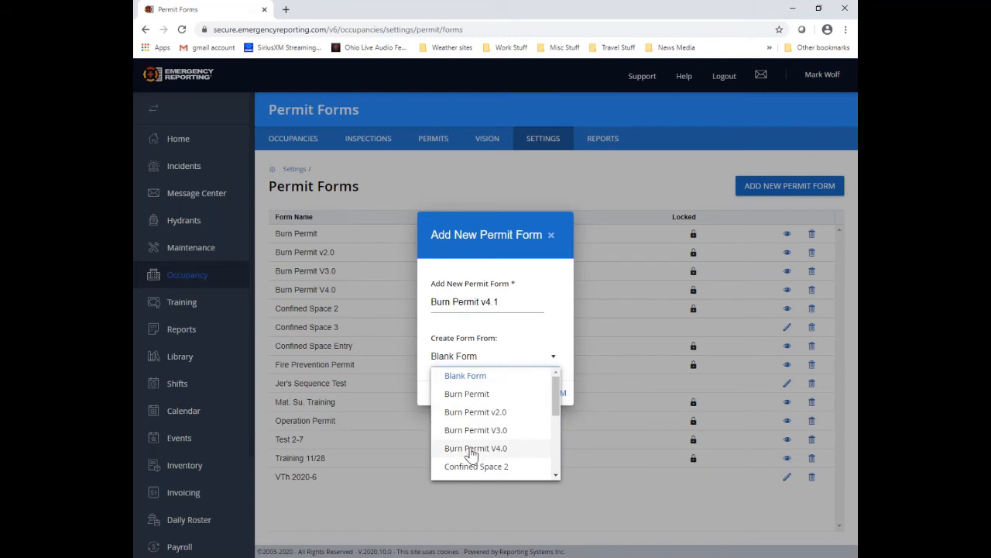
left_click(505, 455)
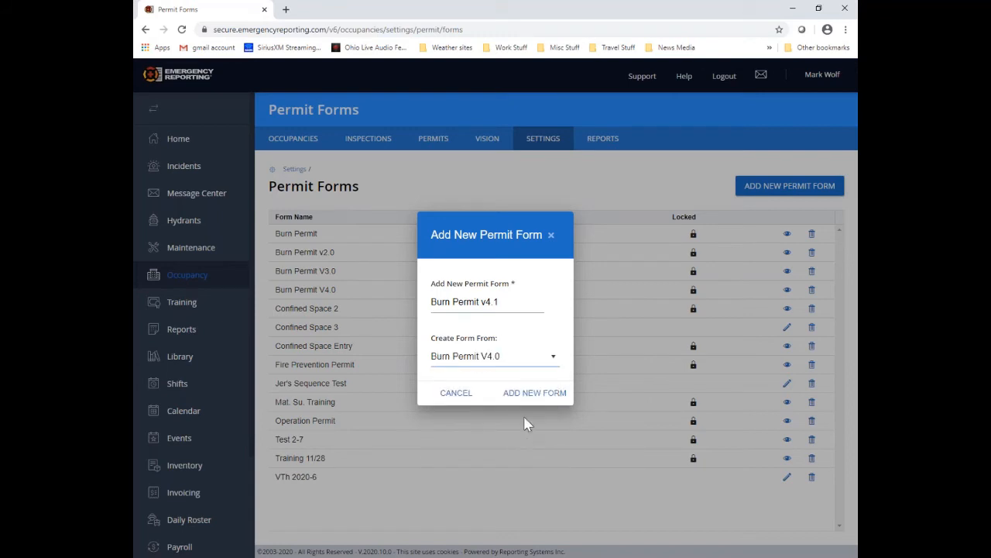
left_click(532, 395)
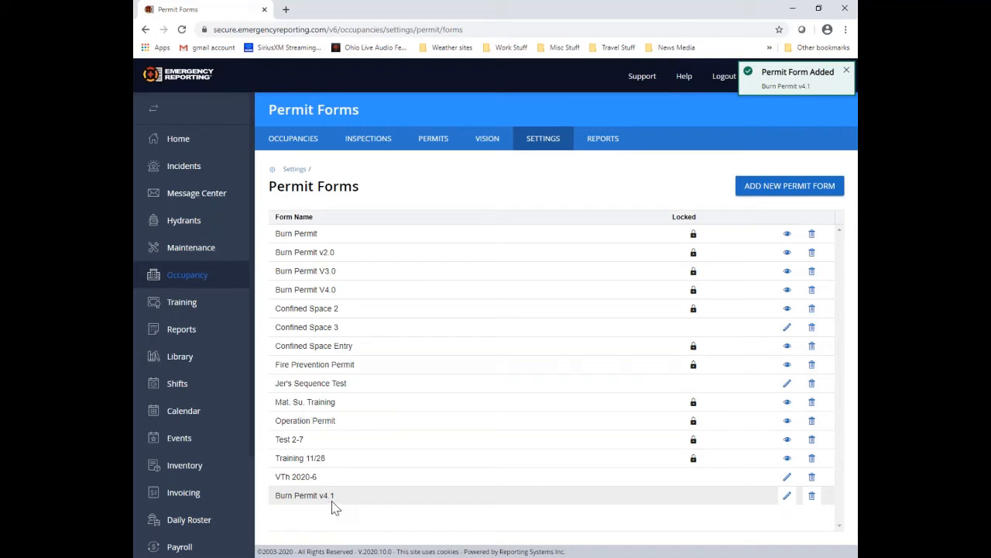
Step: Enable Inspector's Signature Capture and Include Representative Signature Captures on Burn Permit v4.1, then save
left_click(787, 496)
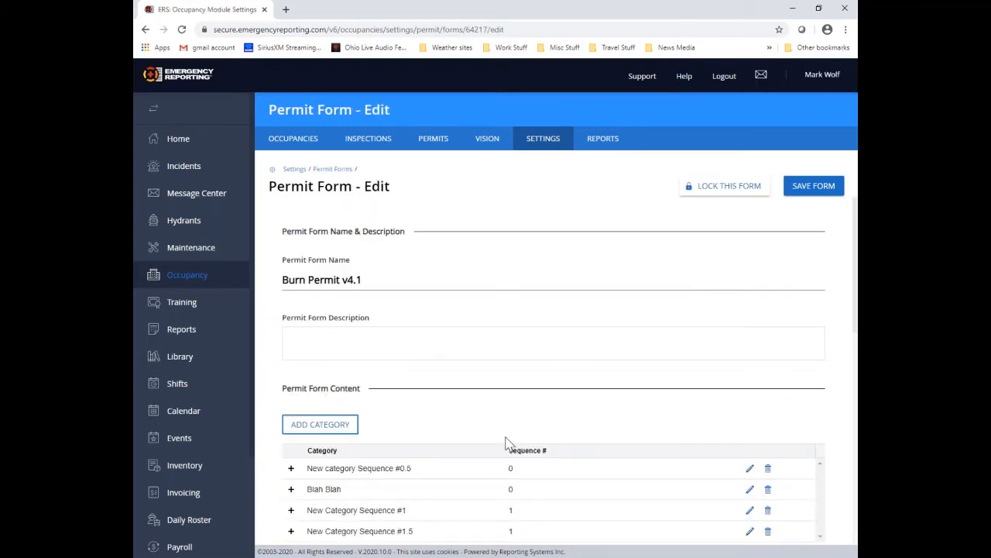
scroll(446, 433, "down", 3)
scroll(458, 299, "down", 3)
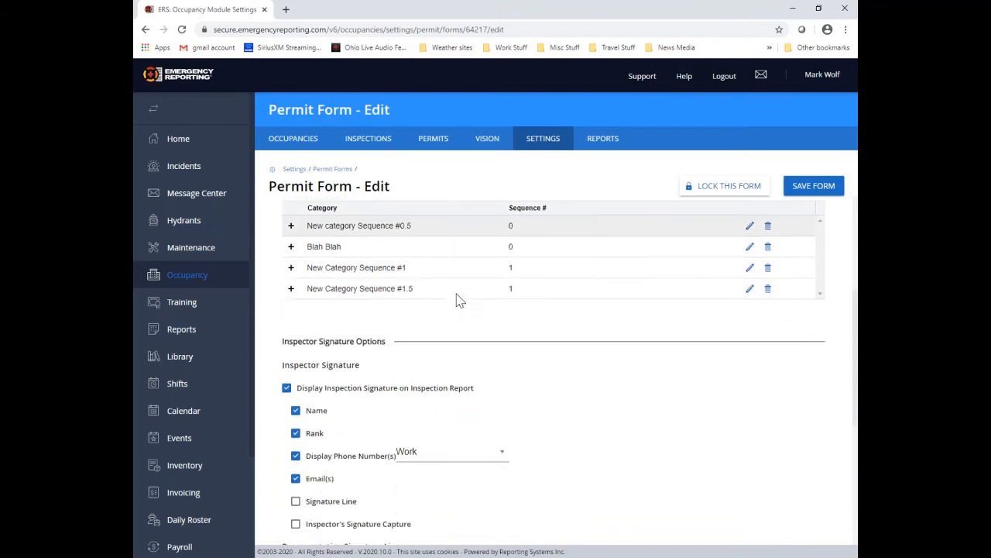
left_click(350, 405)
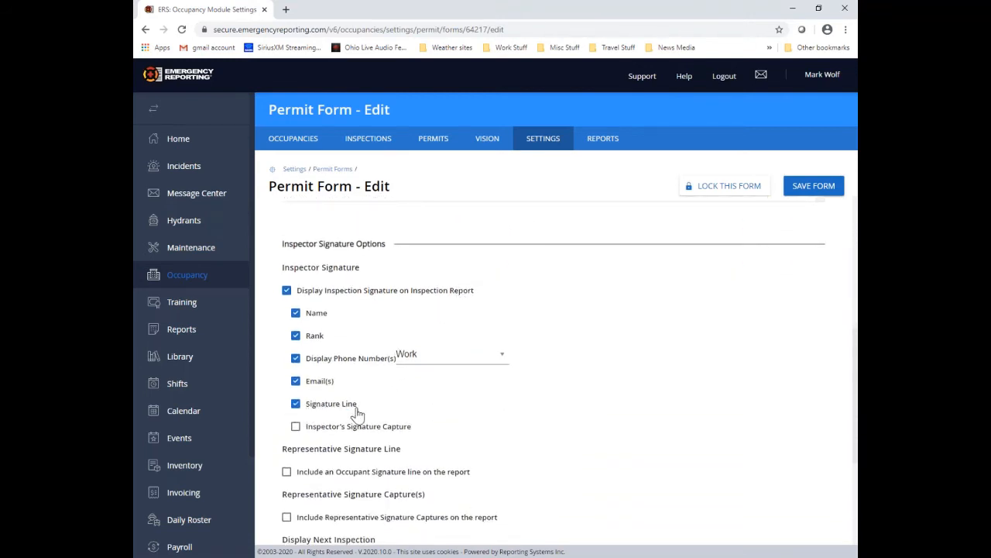
left_click(296, 428)
left_click(295, 403)
scroll(295, 405, "down", 2)
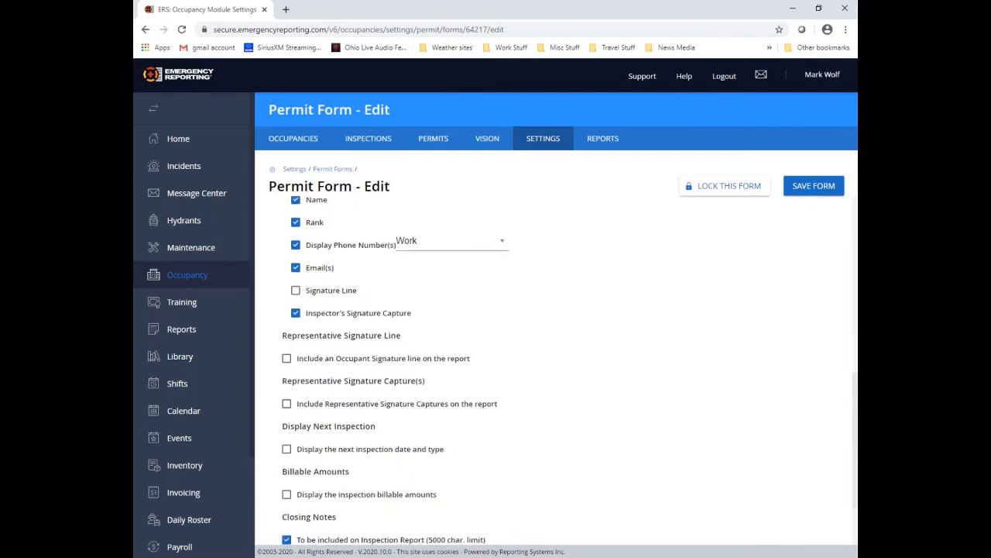
left_click(288, 404)
scroll(625, 382, "down", 2)
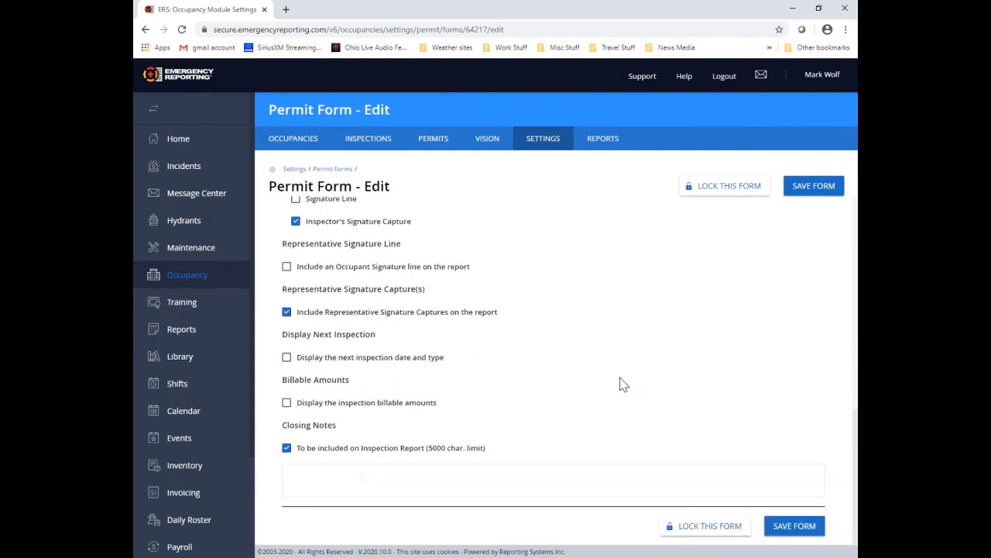
left_click(797, 189)
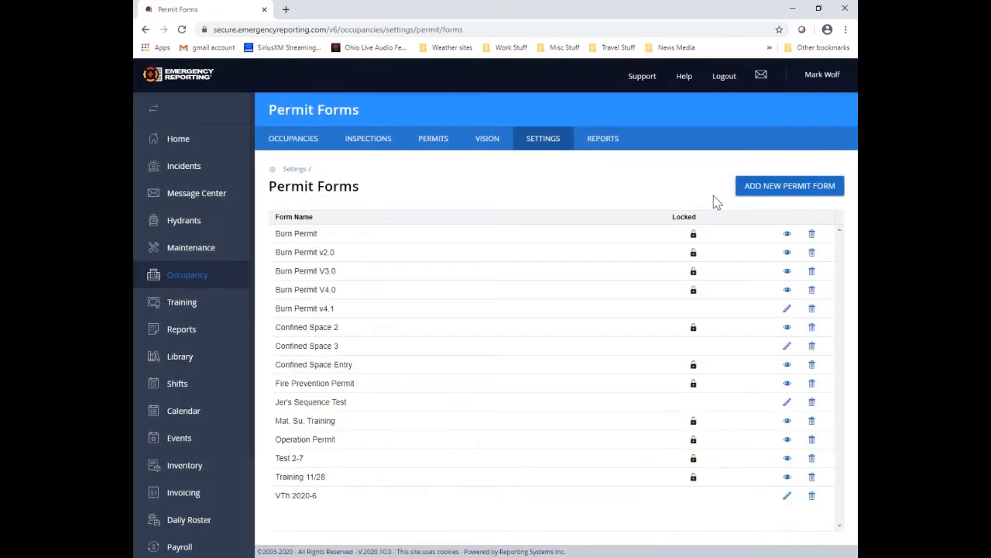
Step: Lock the VTh 2020-6 permit form
left_click(786, 498)
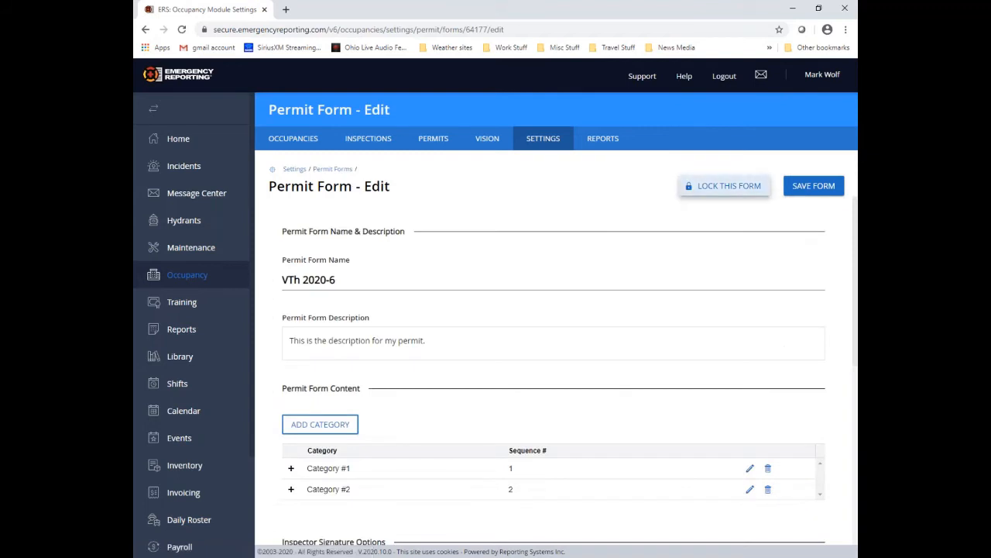
left_click(728, 186)
left_click(573, 366)
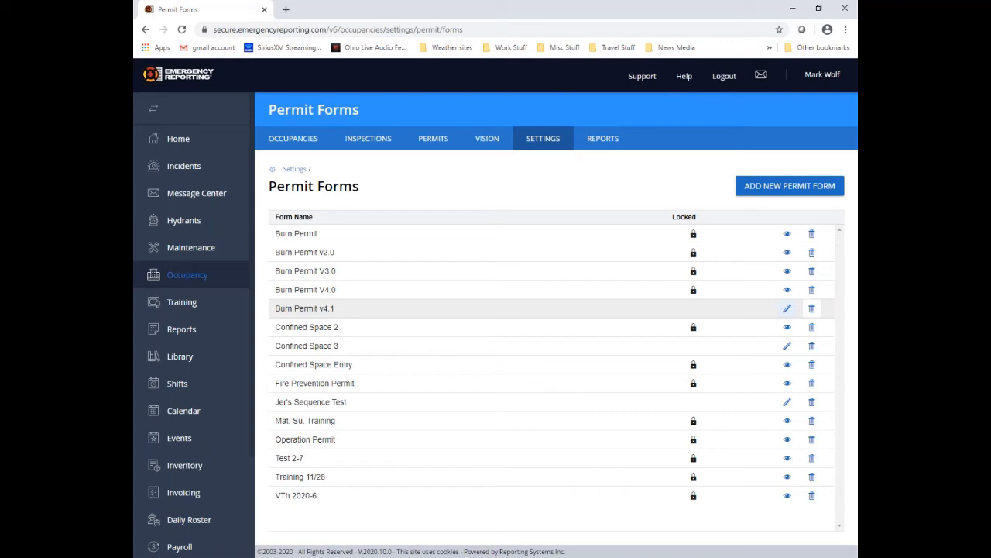
Step: Lock the Burn Permit v4.1 permit form
left_click(787, 308)
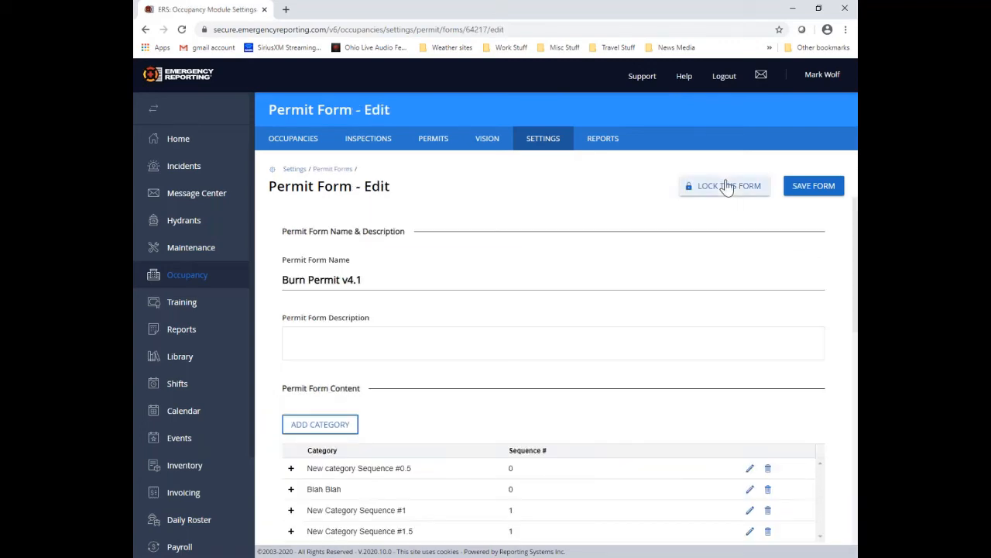
left_click(726, 188)
left_click(556, 366)
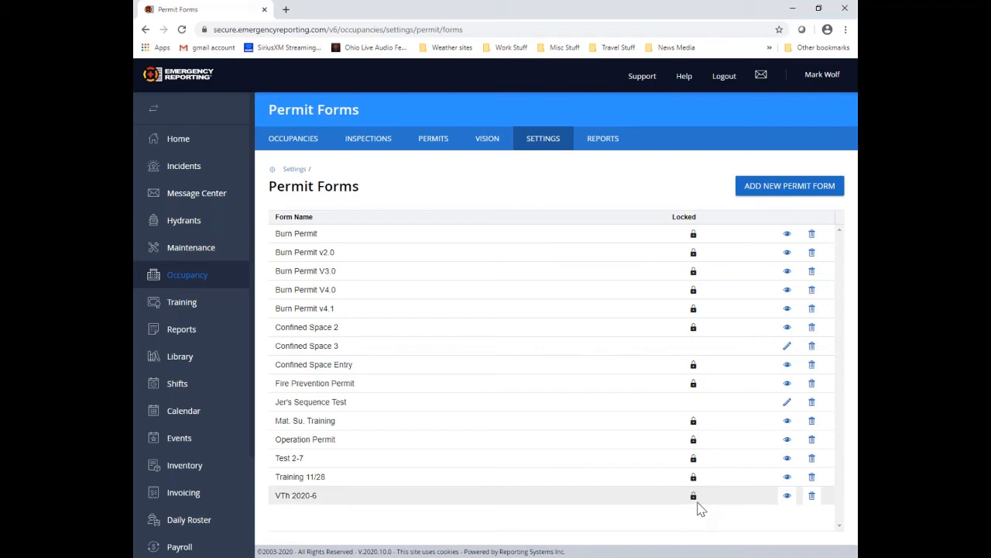
Step: Create permit form 'VTh 2020-6 v2.0' from Burn Permit v2.0 and edit it
left_click(805, 188)
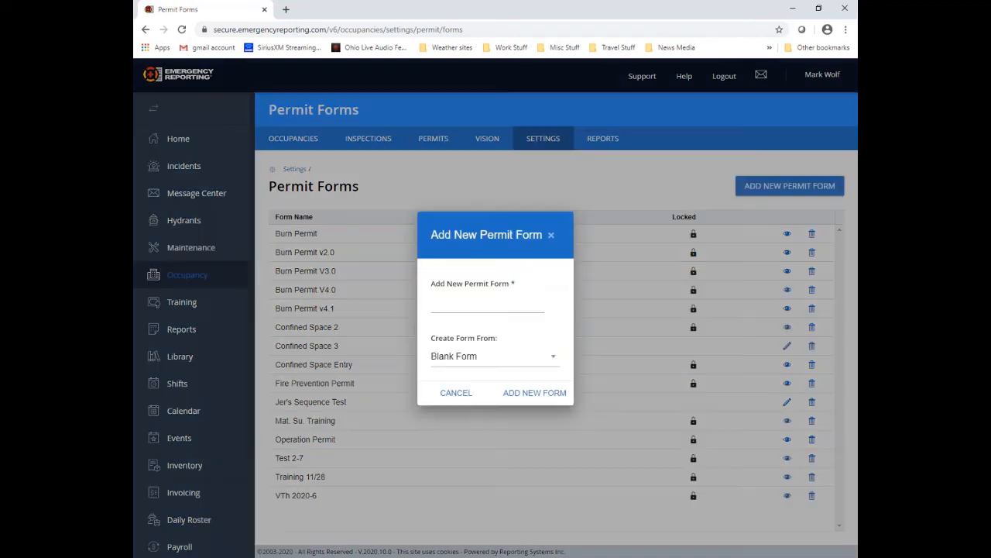
left_click(468, 299)
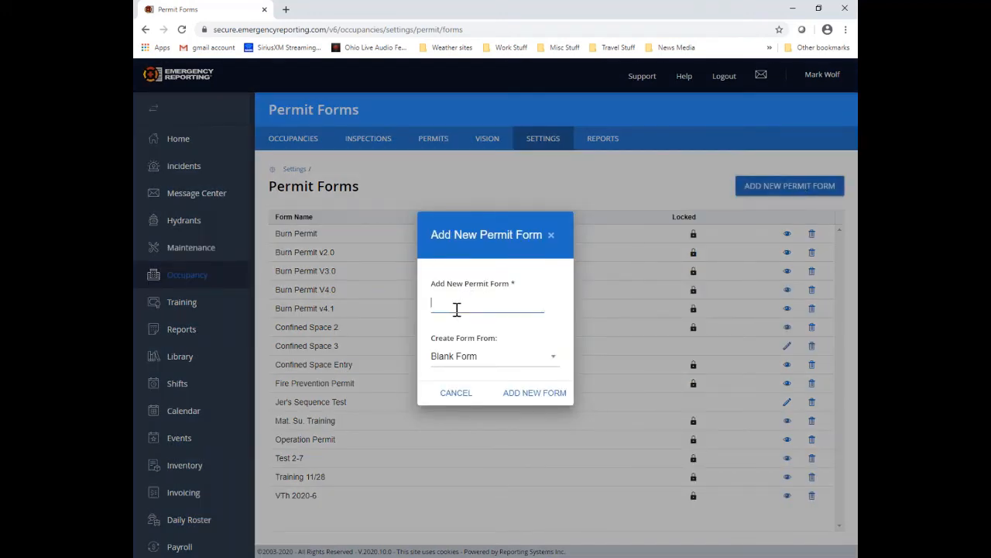
type("VTh 2020-6 v2.0")
left_click(532, 361)
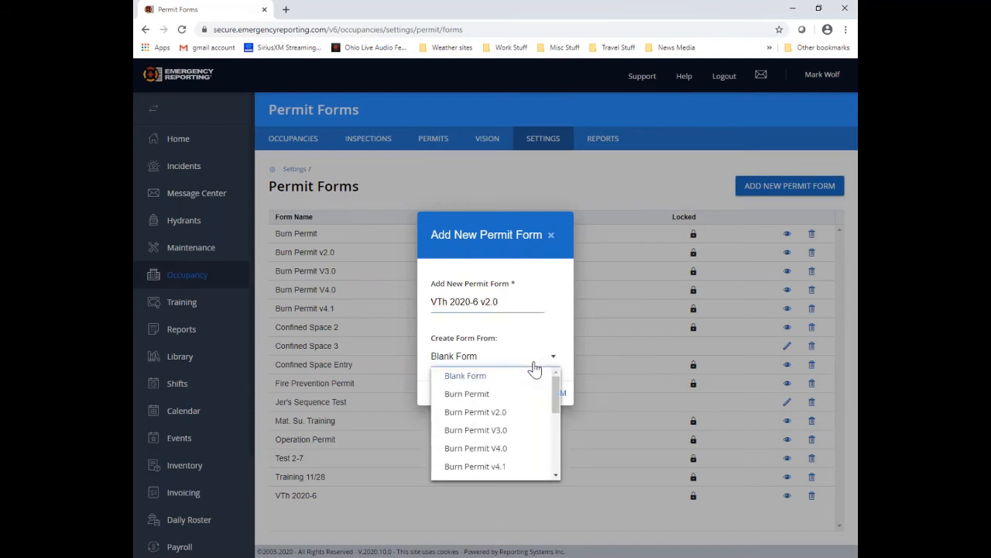
left_click(507, 416)
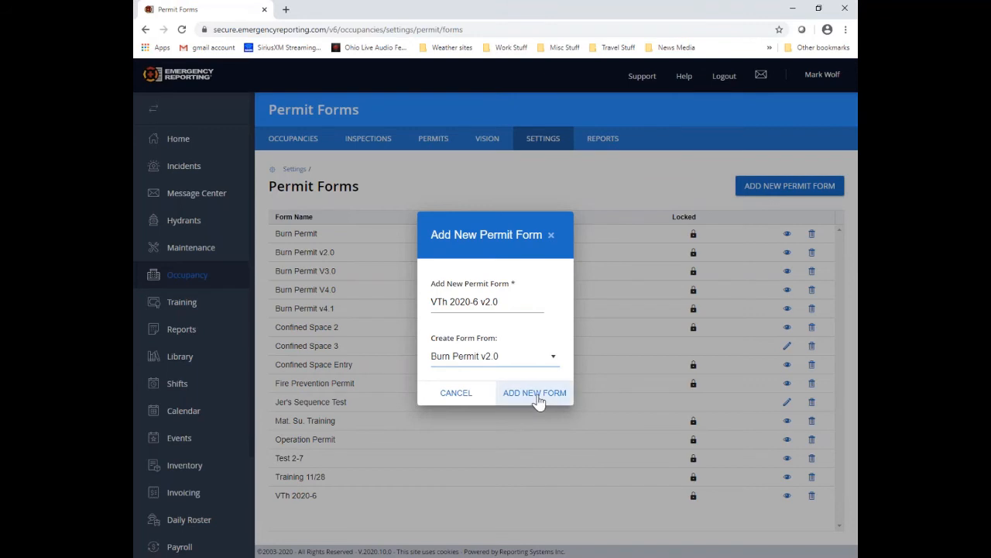
left_click(535, 393)
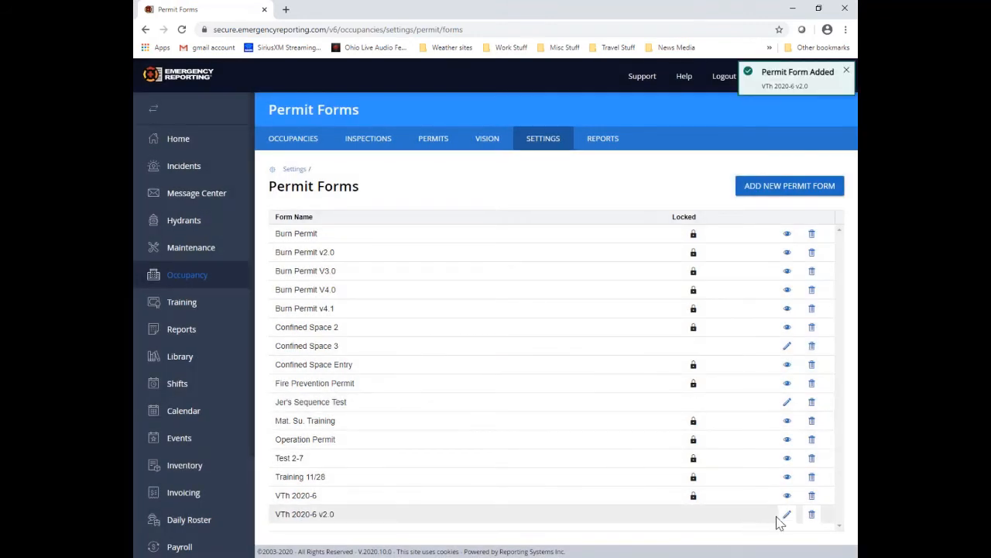
left_click(785, 516)
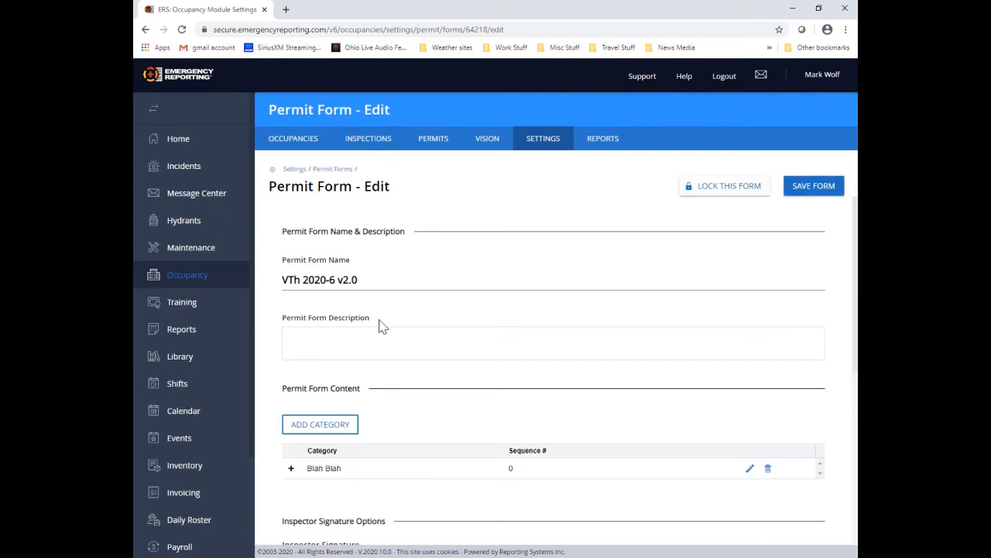
Step: Add category 'Category #2' with sequence 2, then expand Blah Blah's questions
scroll(407, 353, "down", 3)
scroll(566, 292, "up", 1)
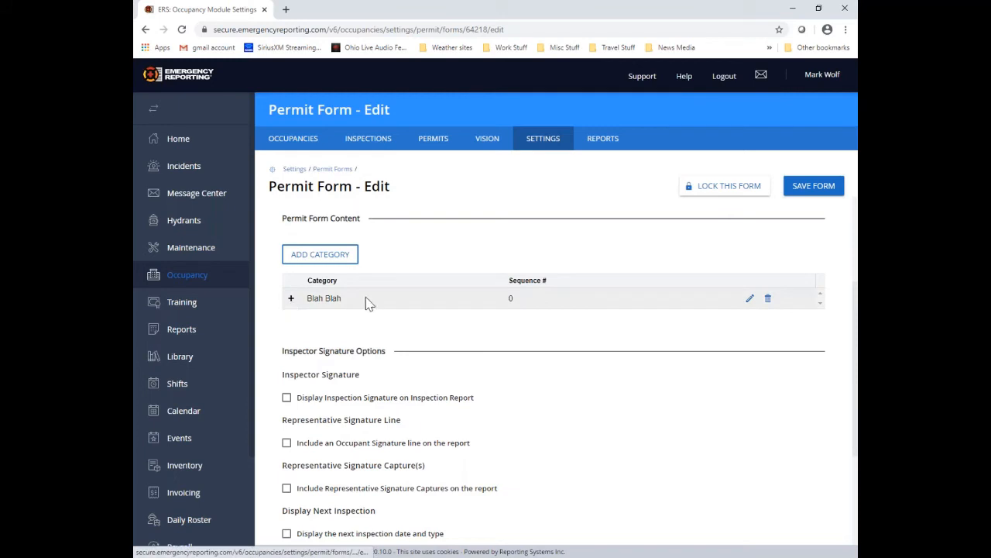
scroll(503, 310, "up", 1)
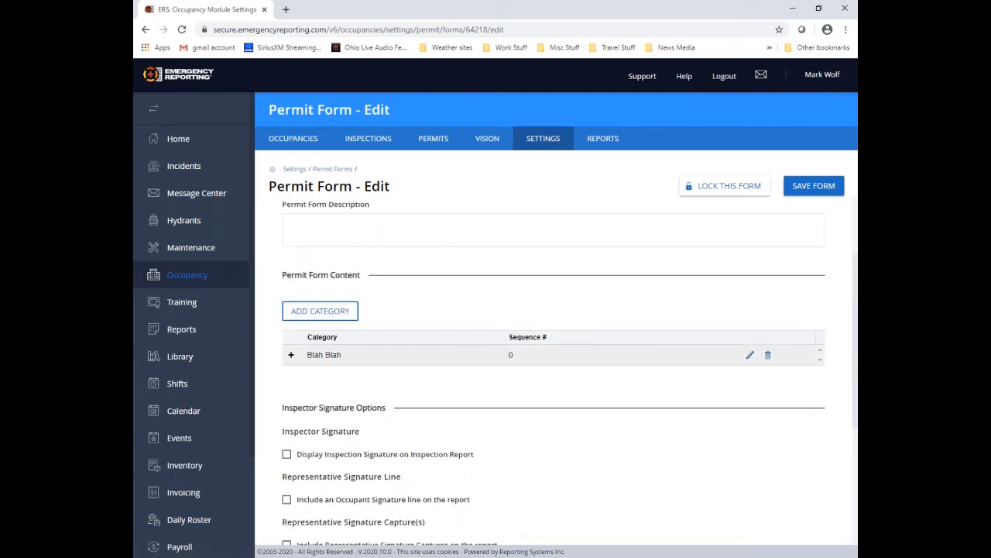
left_click(315, 316)
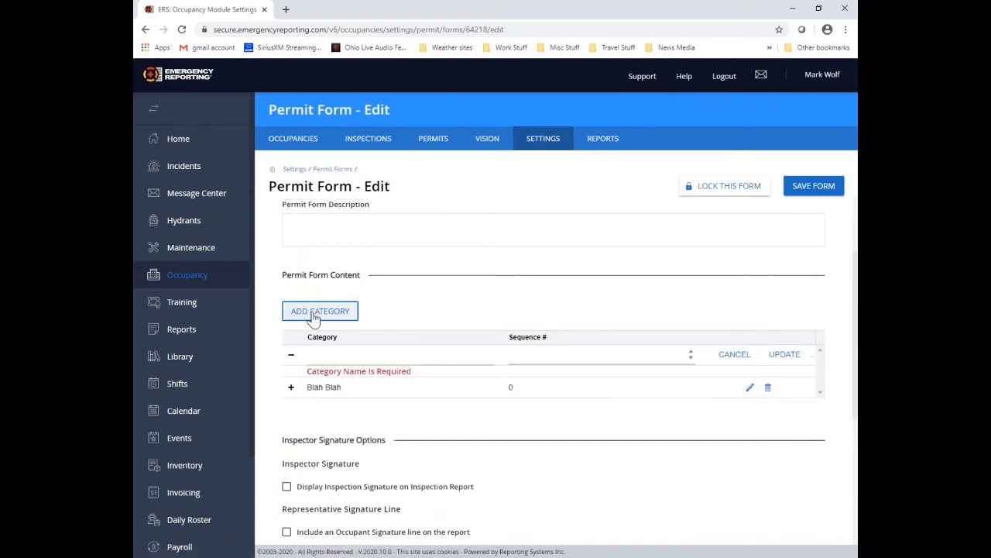
left_click(324, 356)
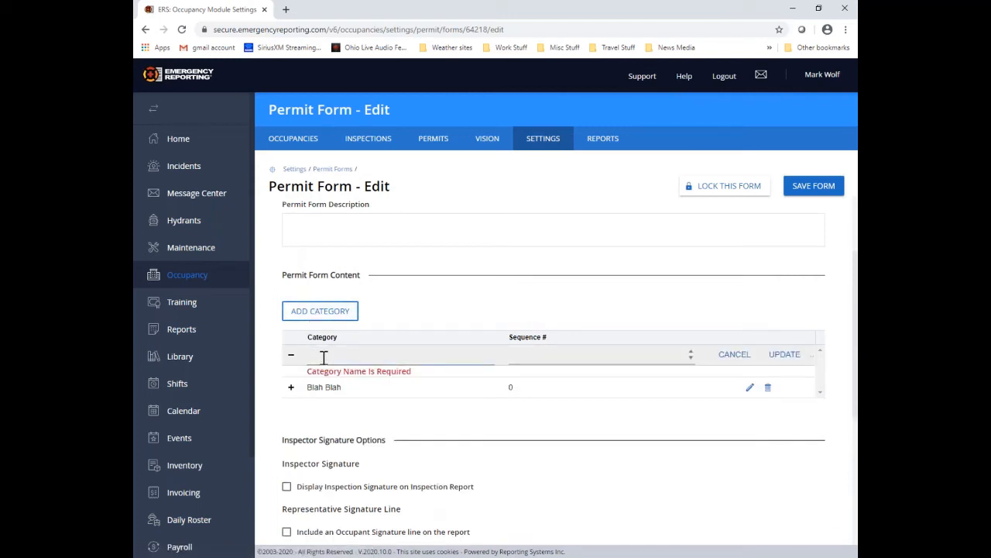
type("Category")
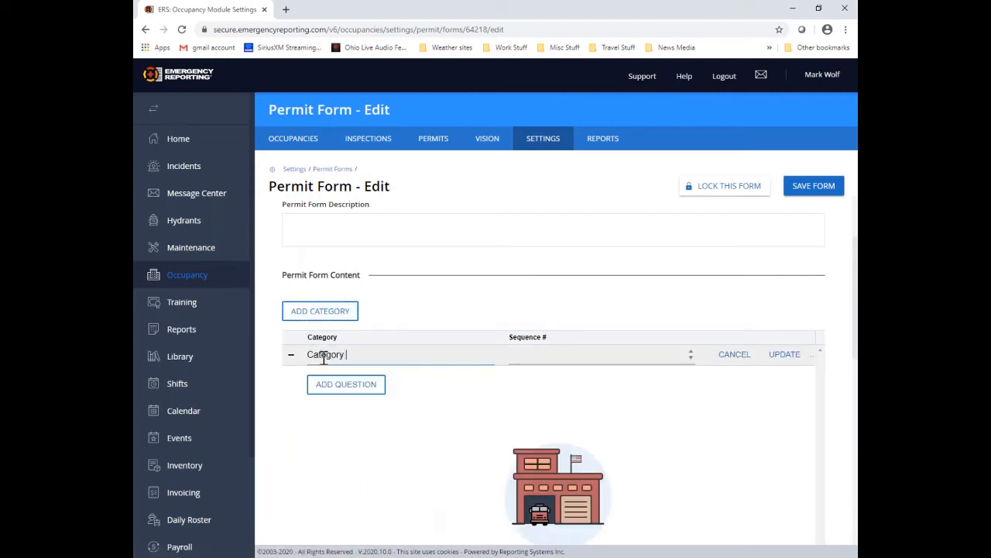
type(" #2")
left_click(600, 355)
type("2")
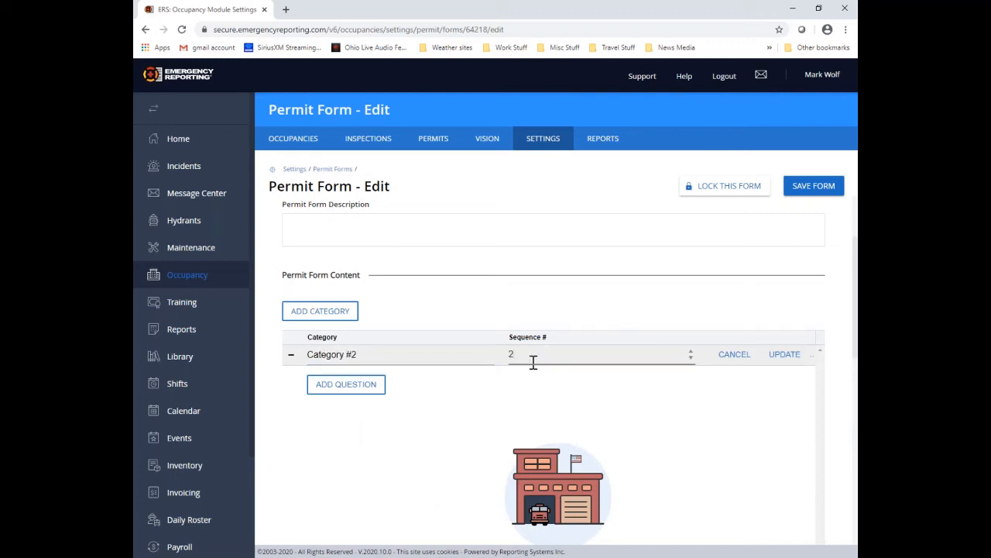
left_click(785, 355)
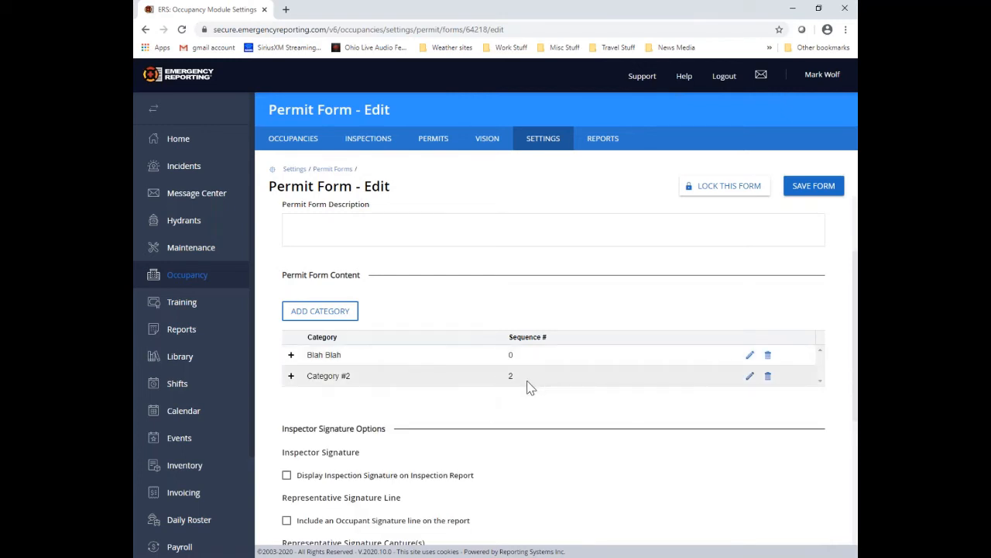
left_click(751, 357)
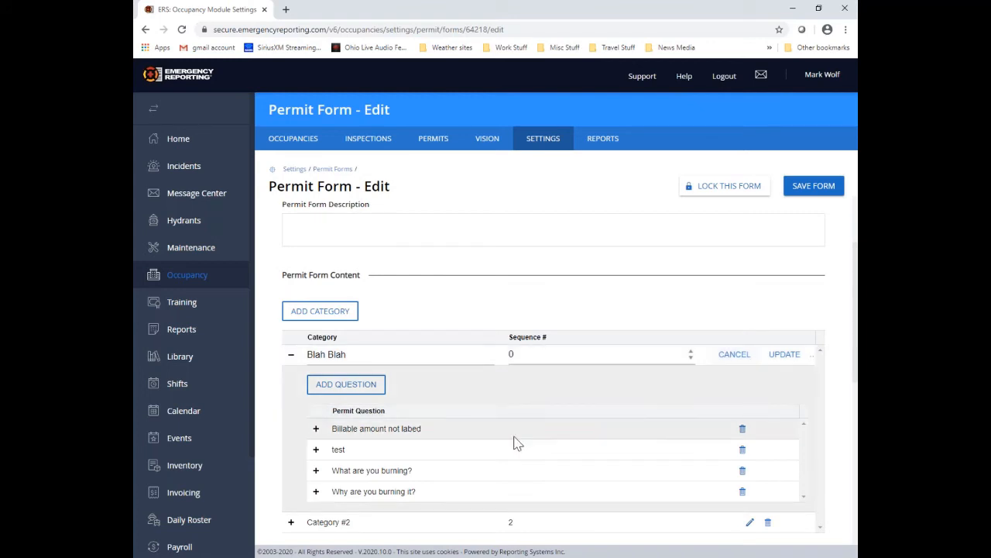
Step: Edit and save the sequence number of the 'Billable amount not labed' question
left_click(317, 429)
scroll(453, 435, "down", 1)
scroll(454, 440, "down", 1)
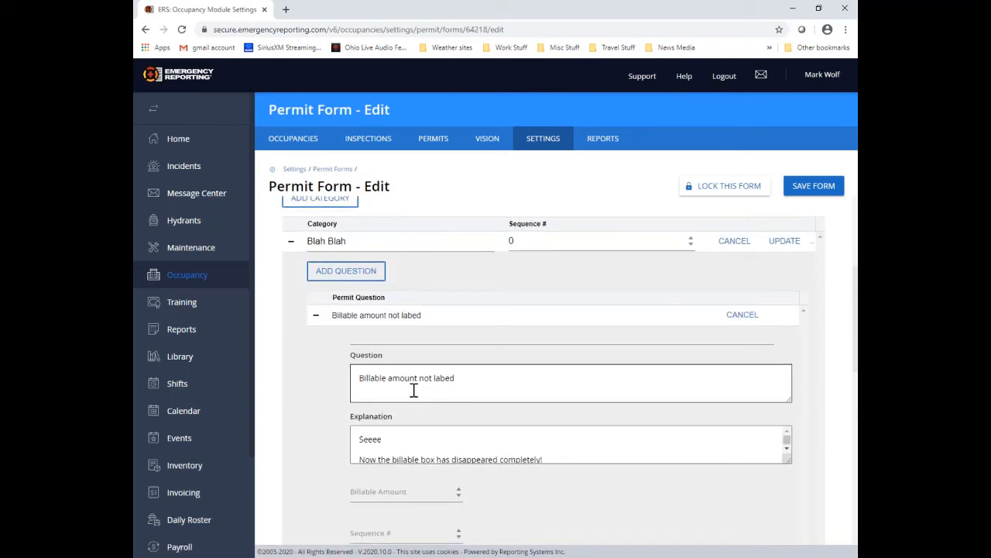
scroll(557, 442, "down", 2)
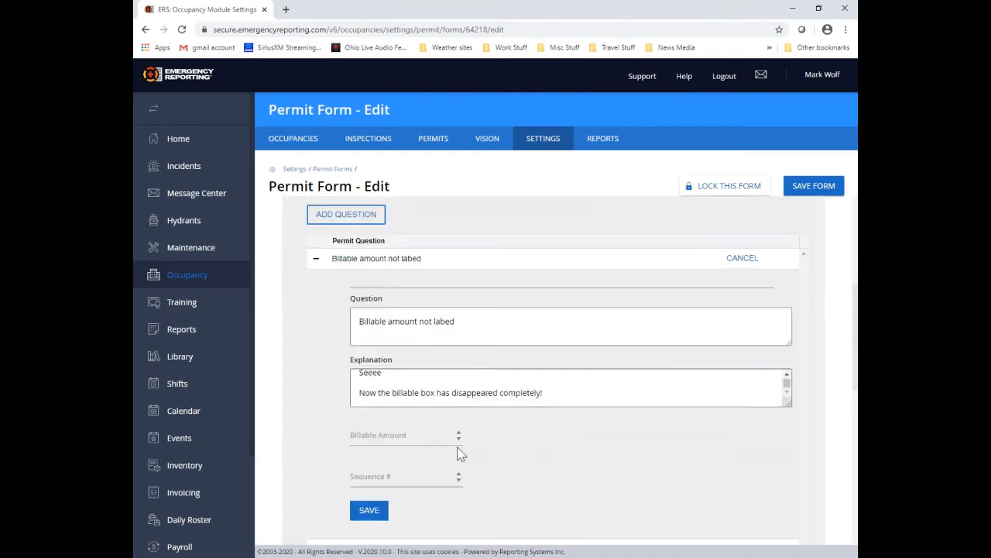
left_click(391, 477)
left_click(369, 510)
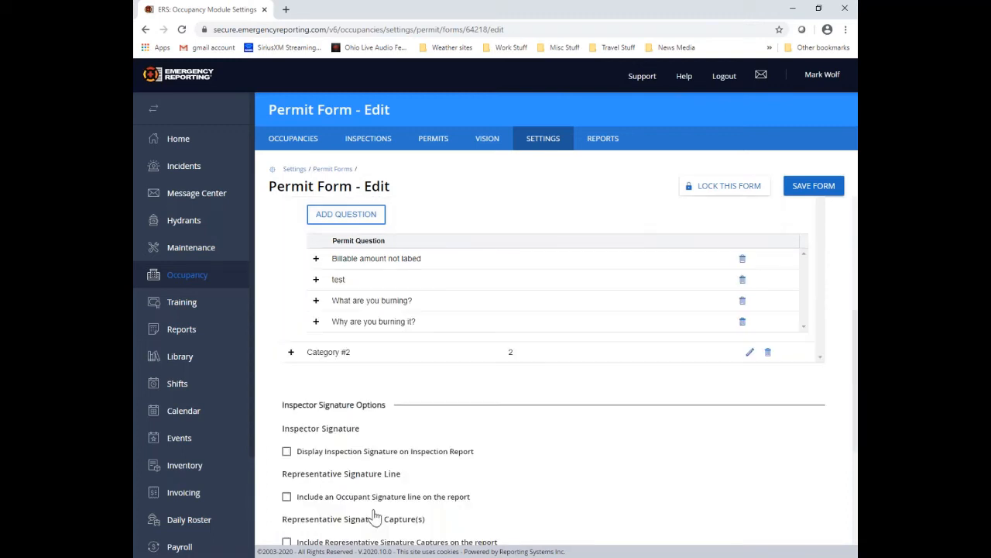
scroll(490, 360, "up", 1)
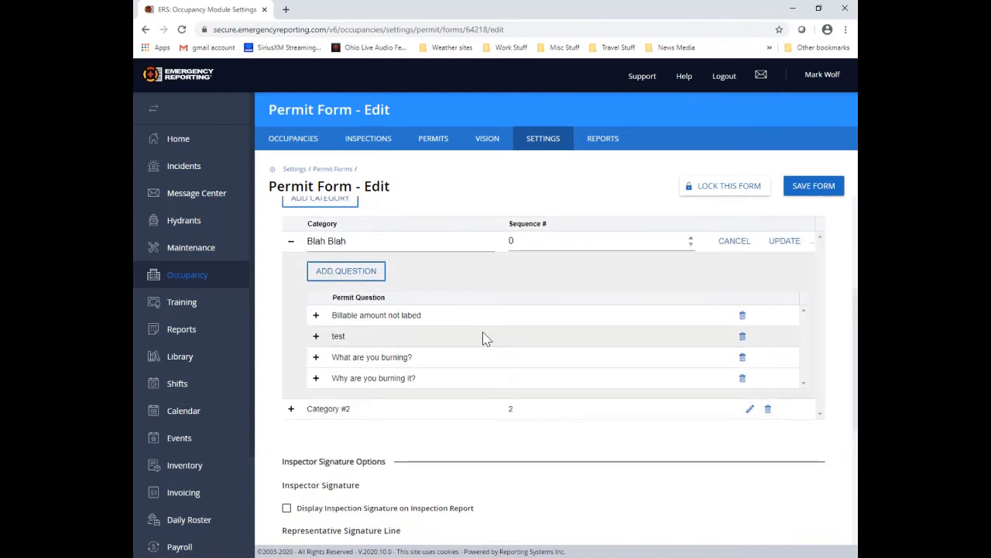
left_click(316, 316)
scroll(319, 323, "down", 1)
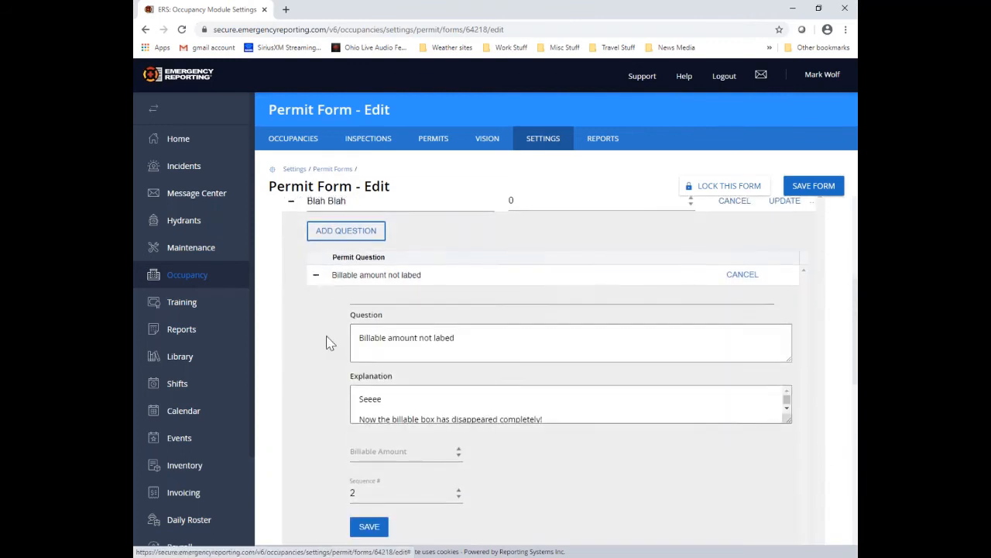
left_click(316, 260)
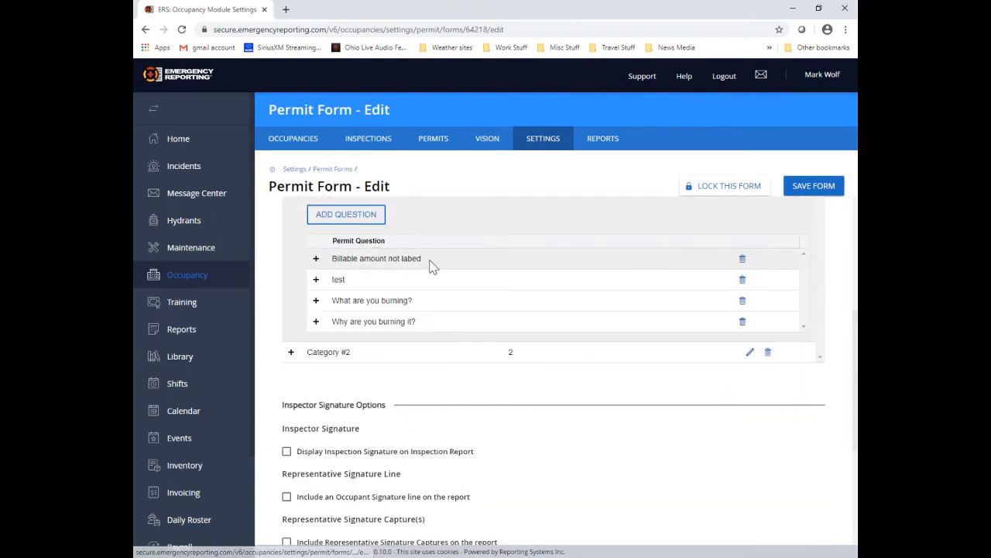
Step: Edit and save the test question's sequence number
left_click(316, 280)
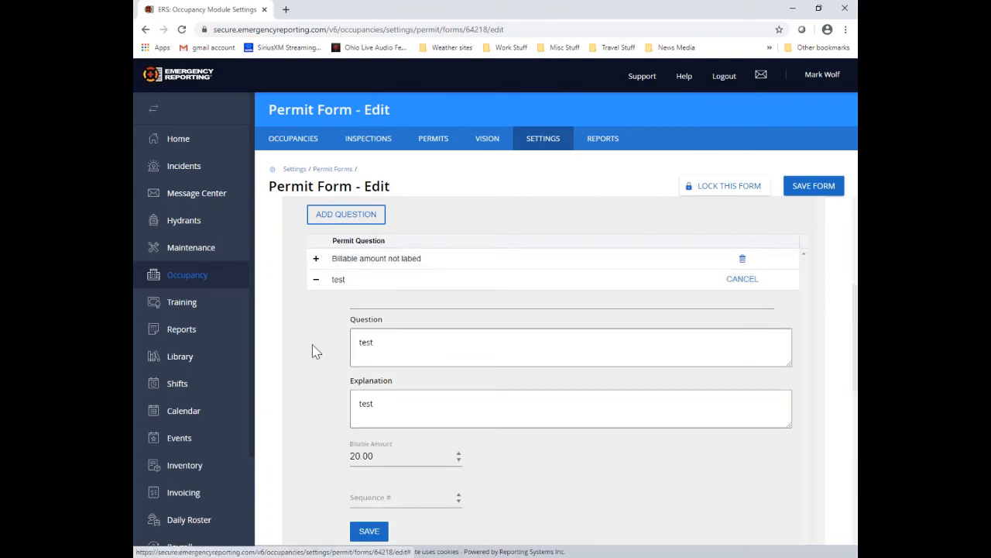
scroll(469, 451, "down", 1)
left_click(366, 442)
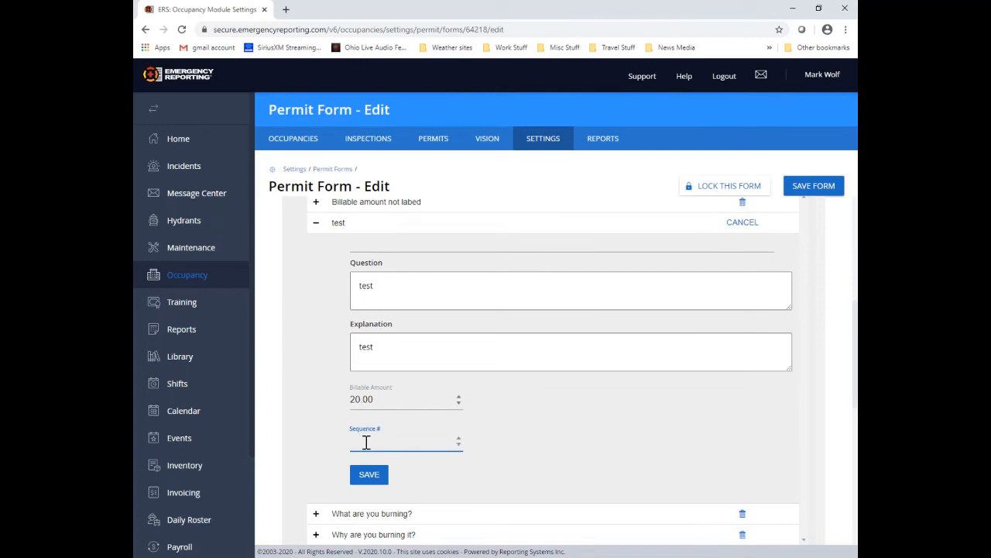
left_click(368, 474)
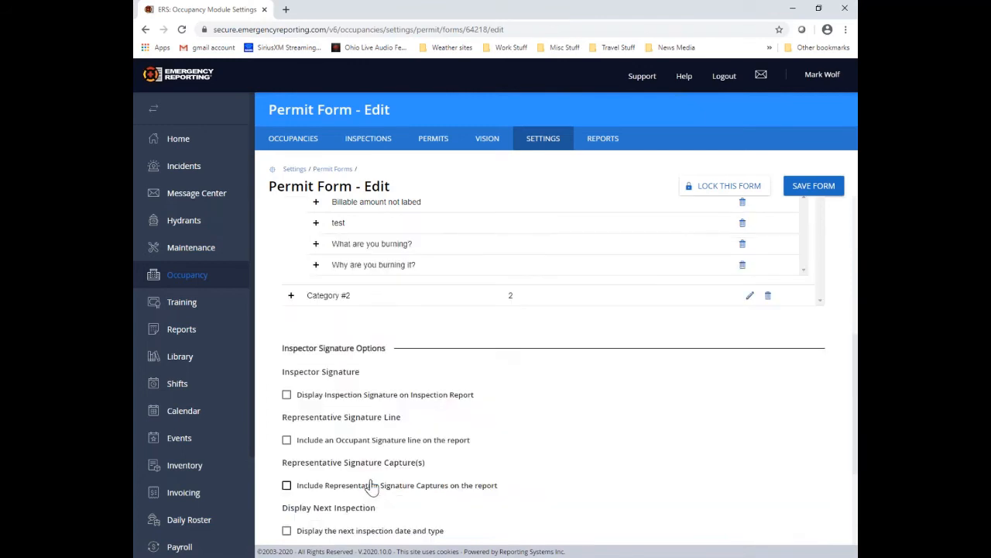
Step: Give 'What are you burning?' sequence 1.5 and save the whole permit form
left_click(317, 246)
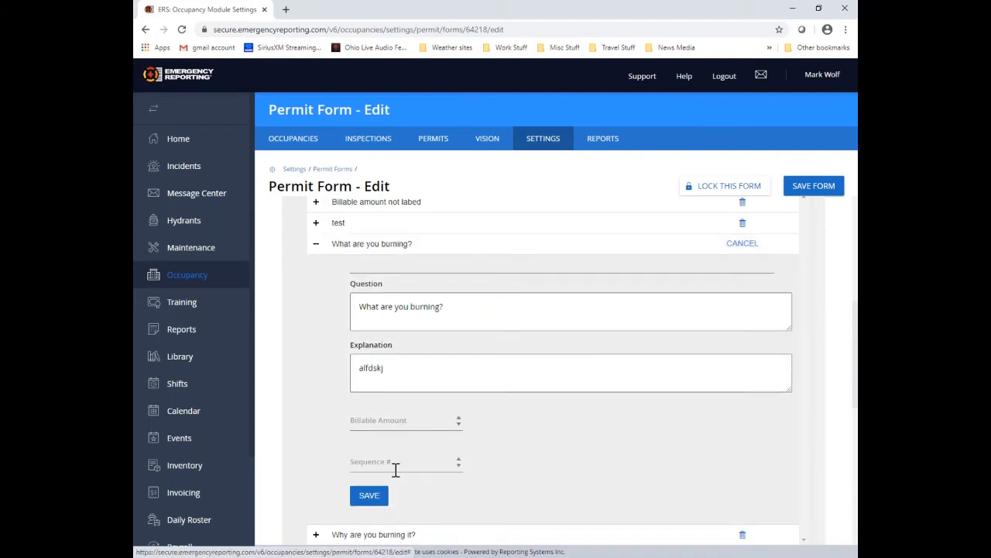
left_click(360, 467)
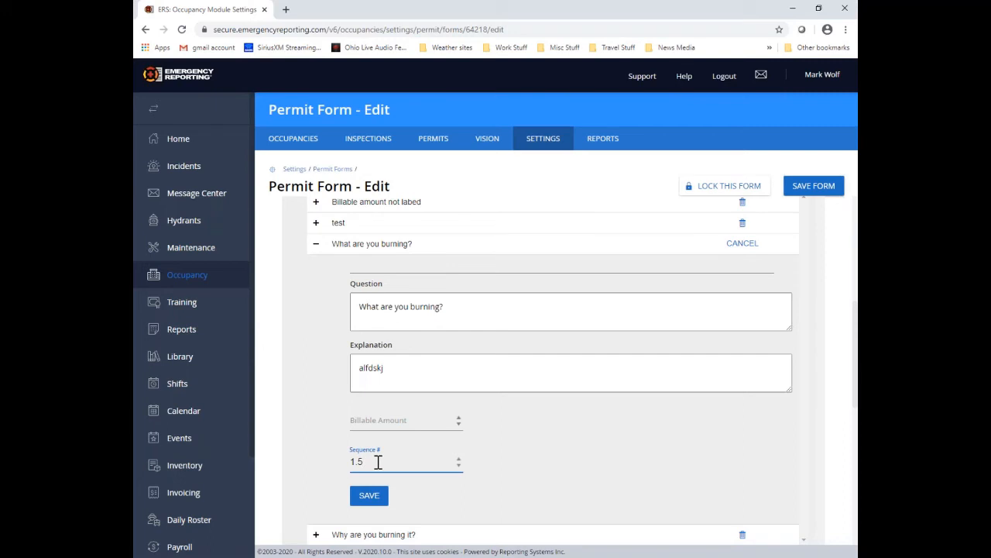
left_click(368, 498)
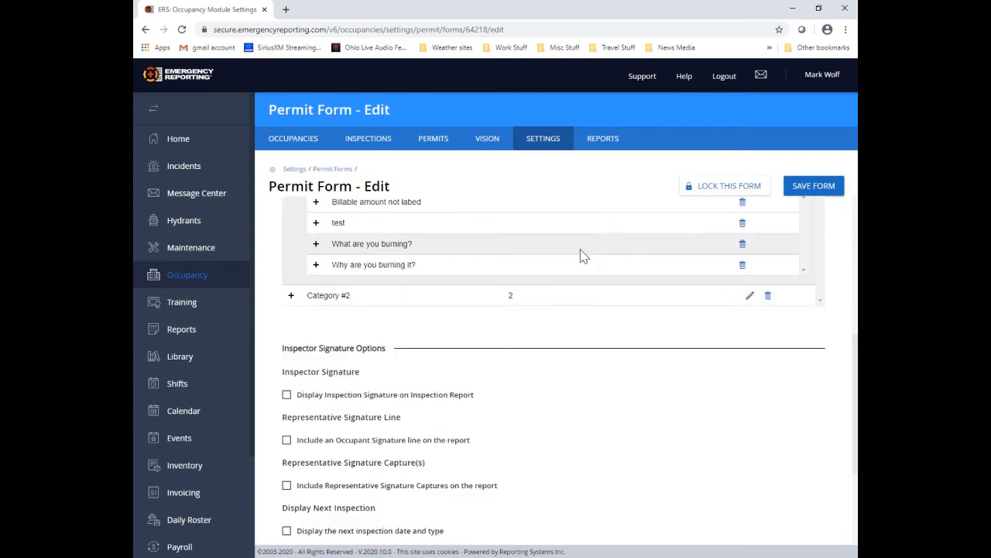
scroll(583, 256, "up", 2)
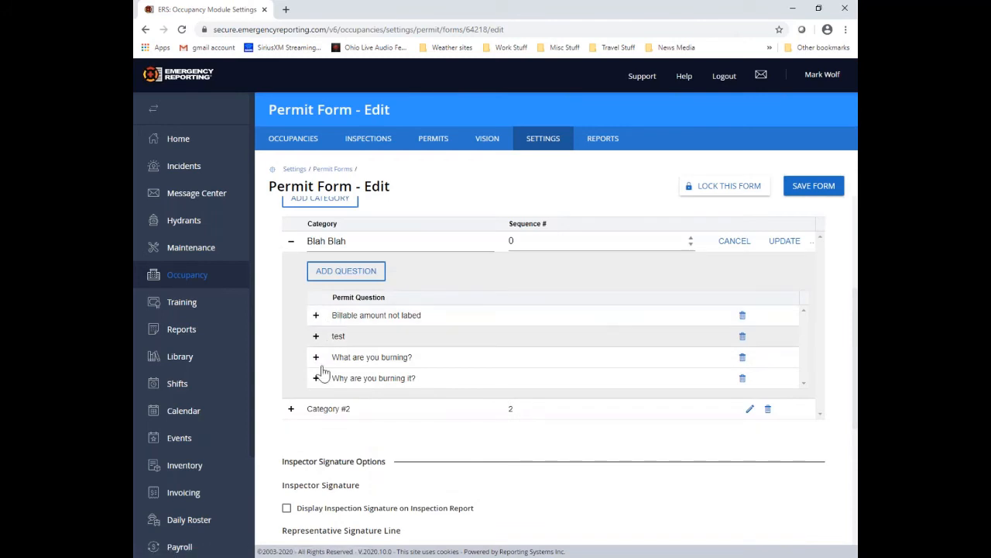
left_click(813, 186)
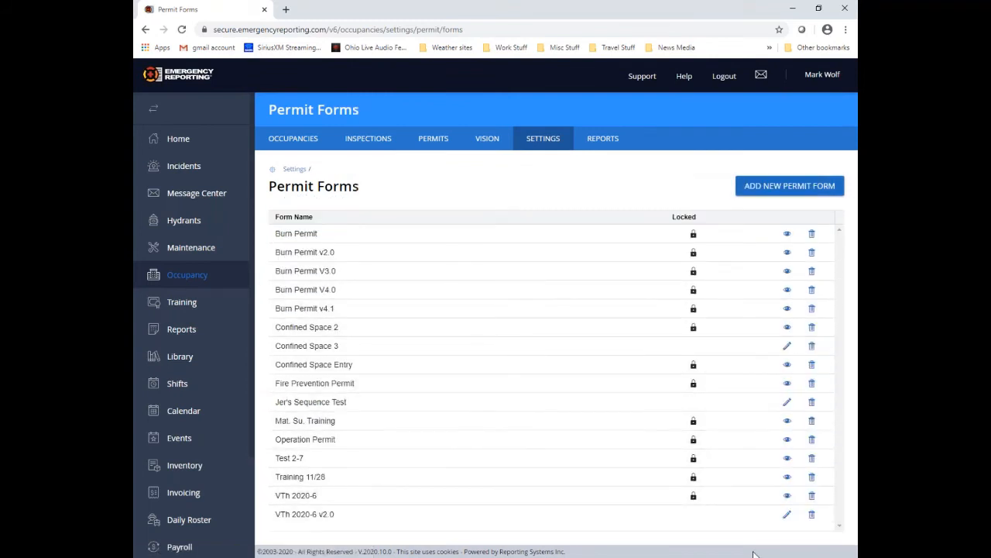
Step: Reopen VTh 2020-6 v2.0, expand Blah Blah, and review 'Why are you burning it?'
left_click(787, 514)
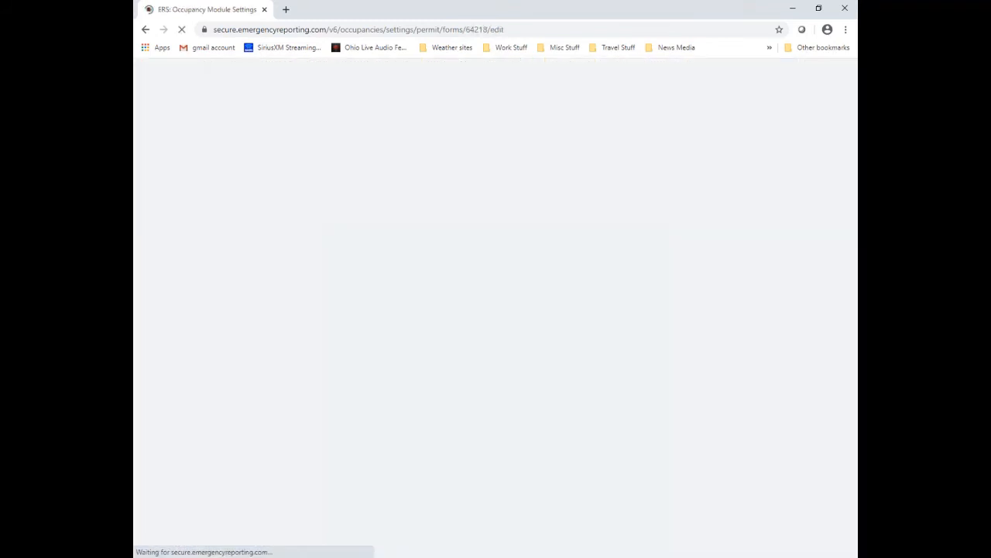
scroll(427, 394, "down", 2)
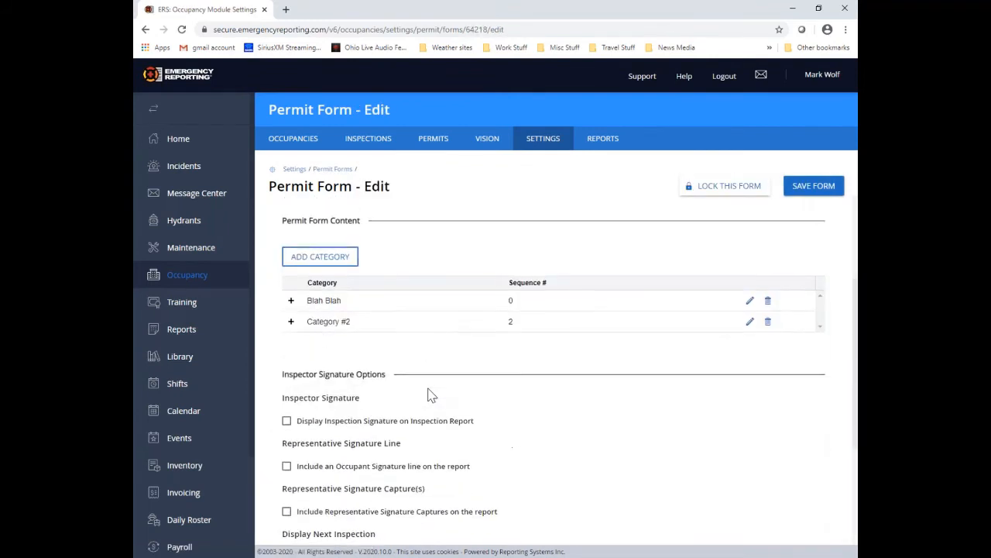
left_click(292, 301)
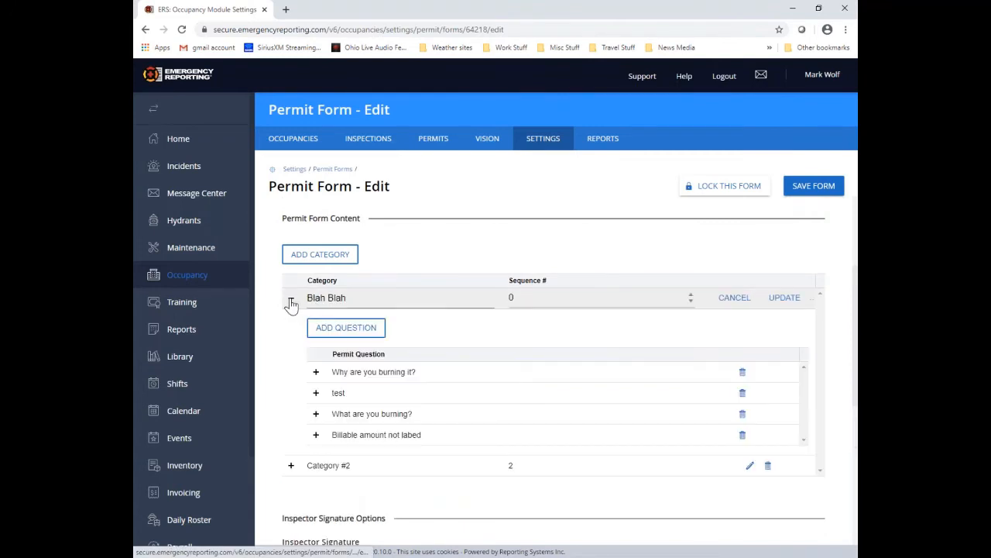
left_click(315, 372)
scroll(329, 416, "down", 2)
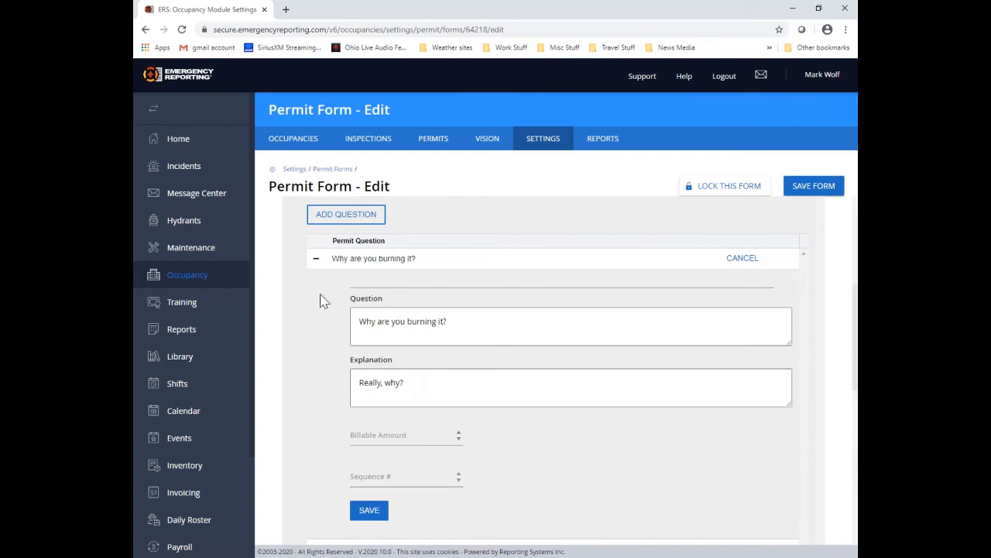
left_click(315, 257)
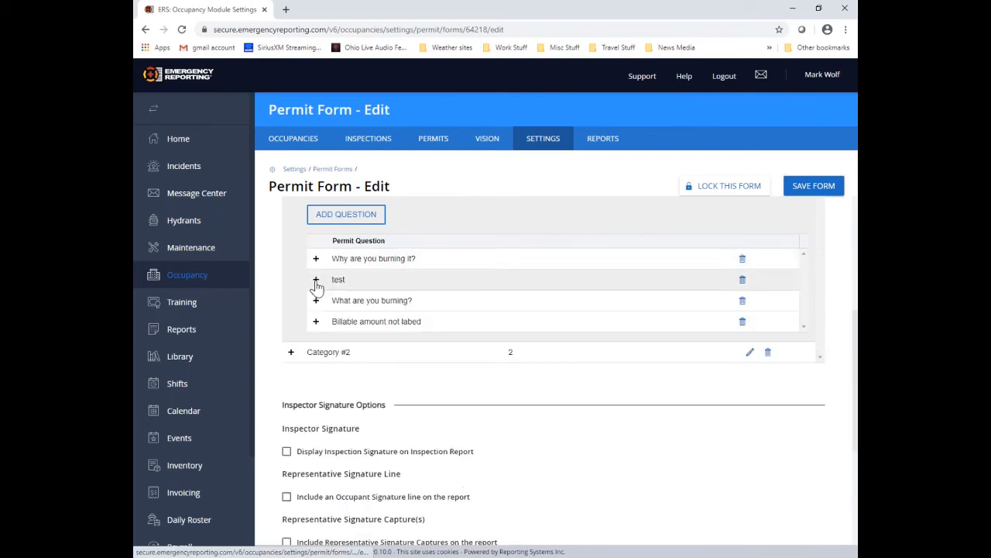
Step: Review the test question, then show the details of 'What are you burning?'
left_click(316, 279)
scroll(377, 380, "down", 1)
scroll(335, 346, "up", 2)
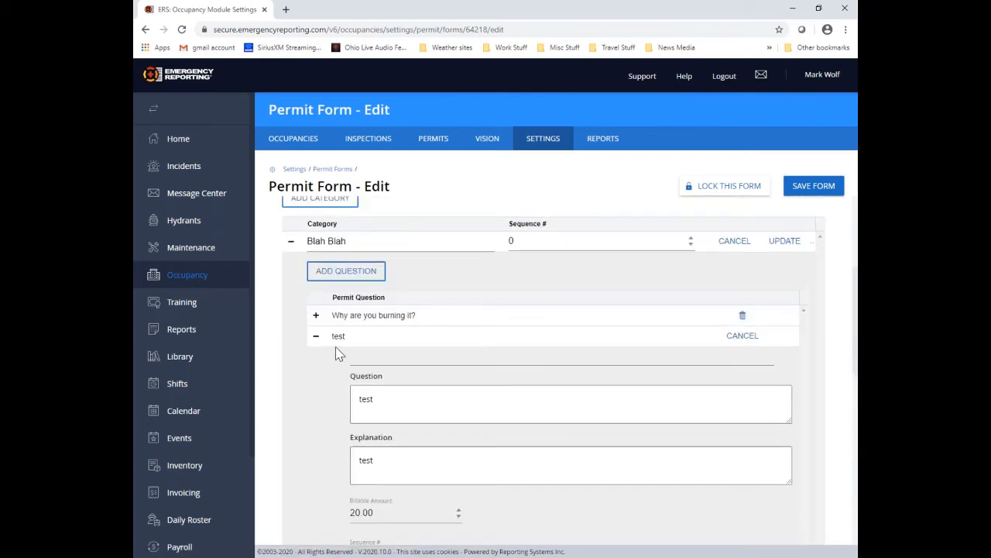
left_click(317, 338)
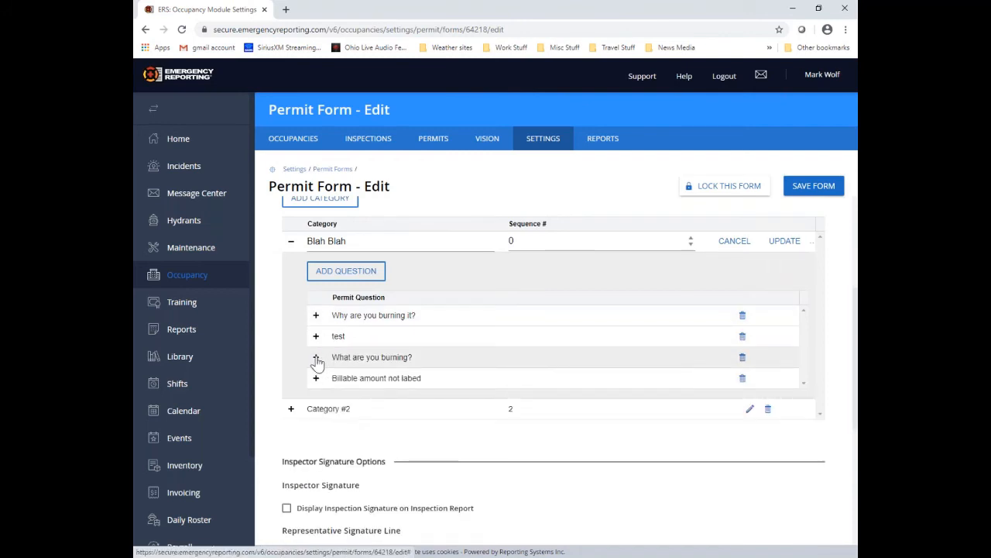
left_click(316, 357)
scroll(328, 393, "down", 2)
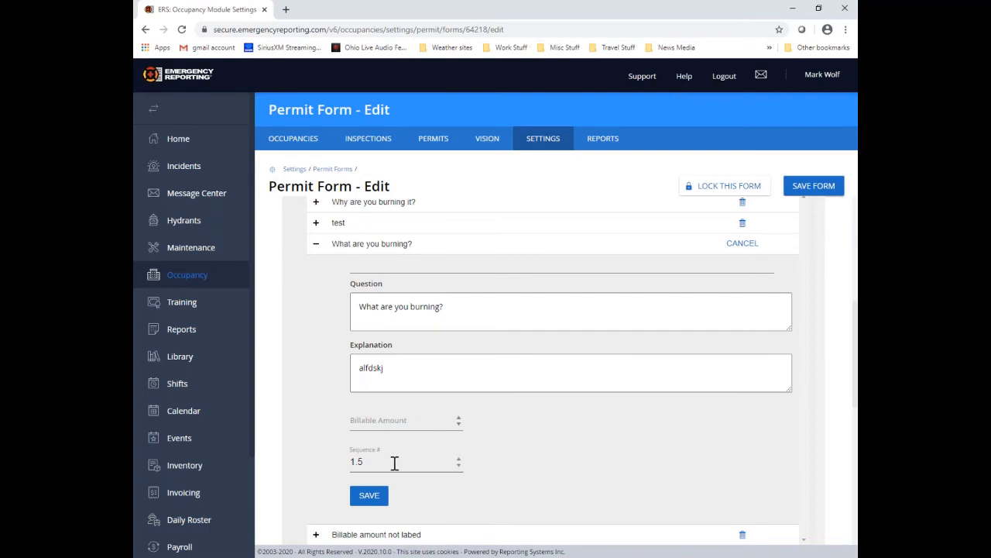
scroll(480, 480, "up", 1)
scroll(429, 488, "down", 3)
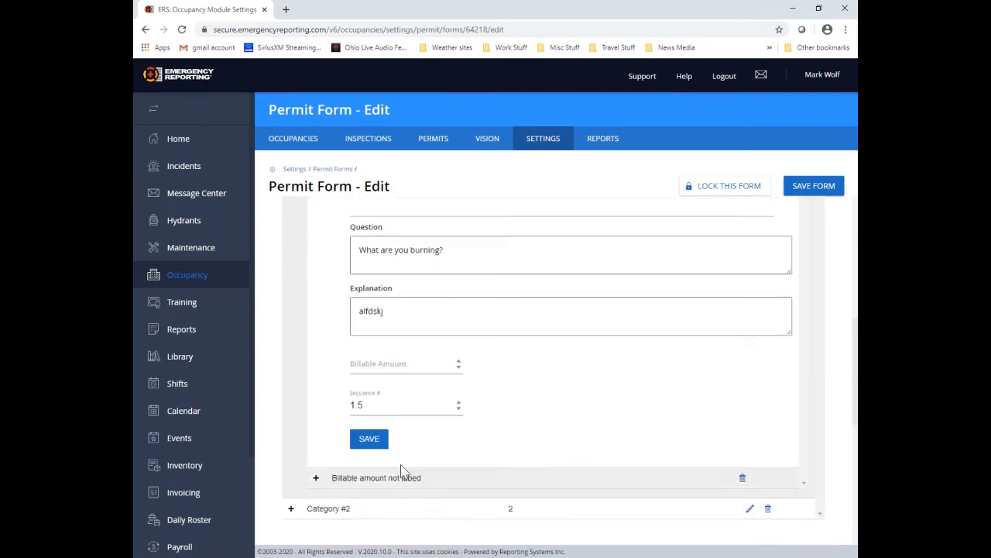
Step: Save the 'What are you burning?' question and show inspector signature, name, email and capture on reports
left_click(367, 439)
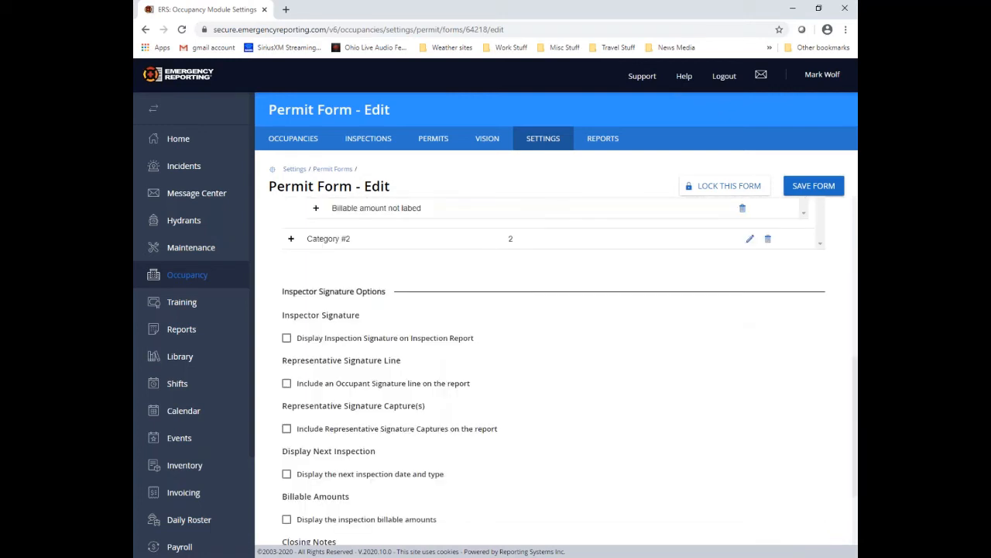
left_click(287, 339)
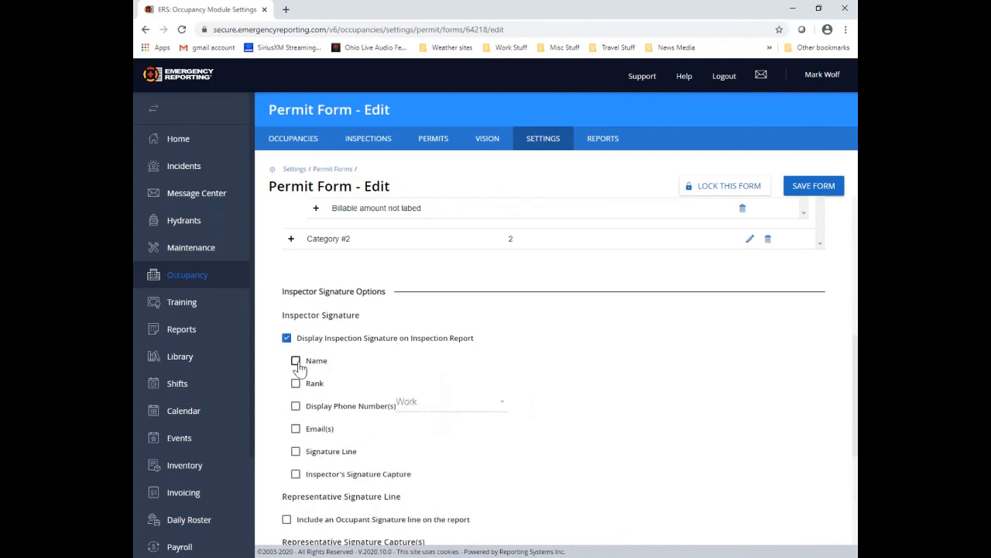
left_click(296, 362)
left_click(295, 428)
left_click(296, 473)
scroll(296, 474, "down", 2)
Step: Include representative signature captures, billable amounts and closing notes text, then save the permit form
left_click(287, 395)
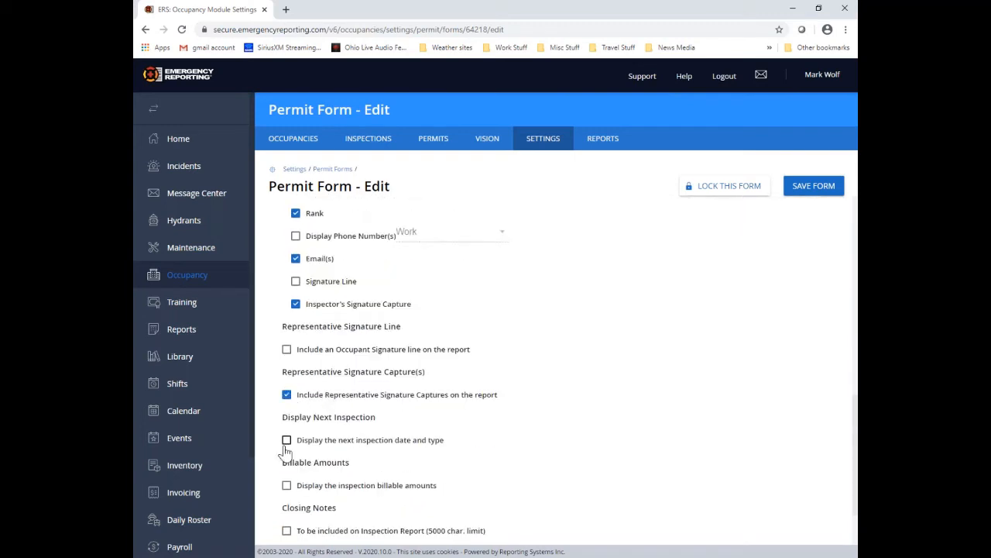
left_click(286, 486)
scroll(283, 465, "down", 1)
left_click(286, 448)
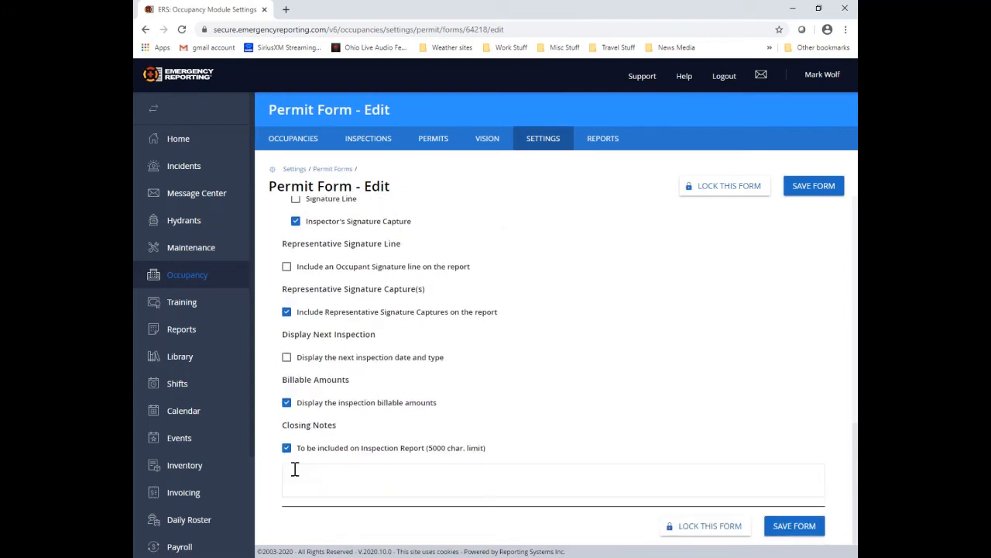
left_click(301, 468)
type("iughwdowediw[efdo[qw]oef][wqe")
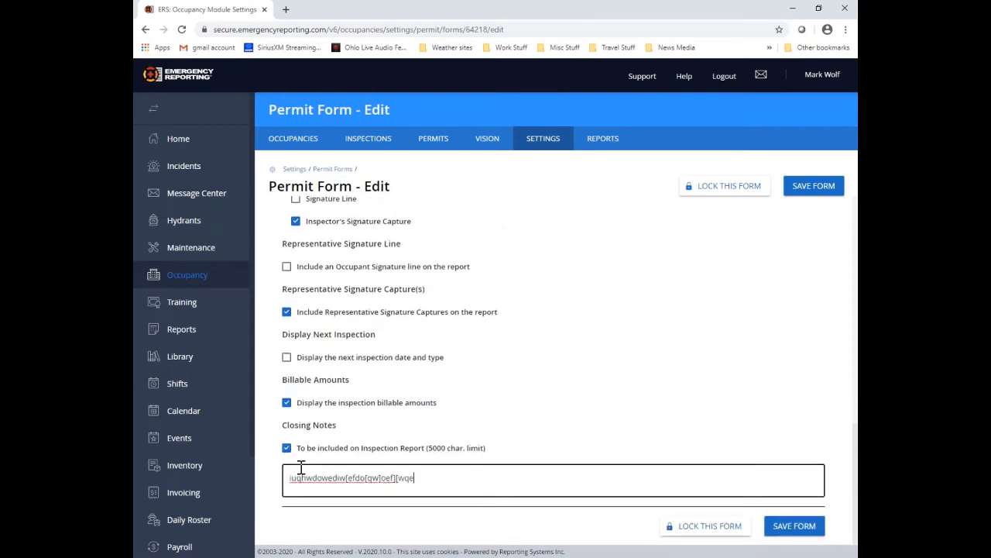
scroll(299, 468, "up", 1)
scroll(793, 495, "down", 1)
left_click(793, 528)
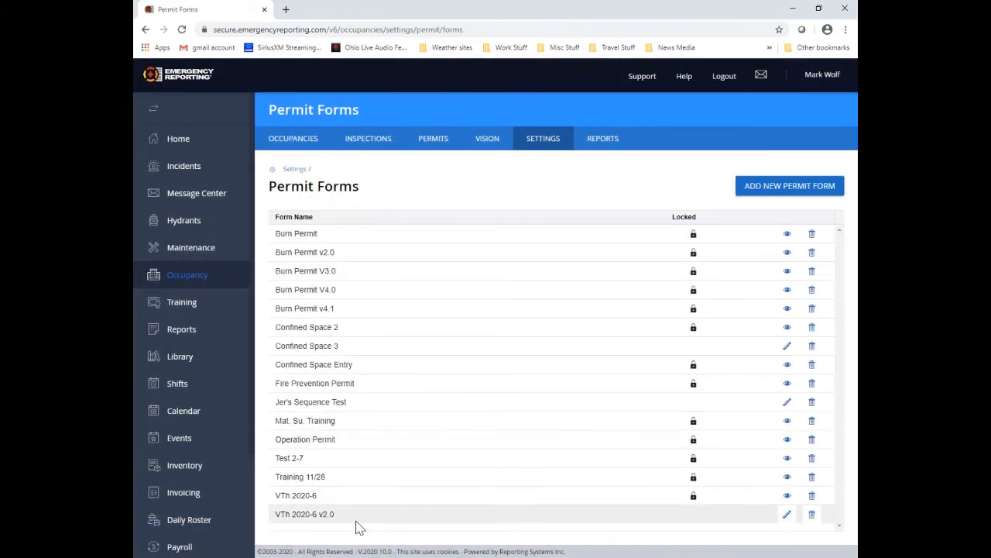
Step: Lock the VTh 2020-6 v2.0 permit form and confirm the lock
left_click(786, 514)
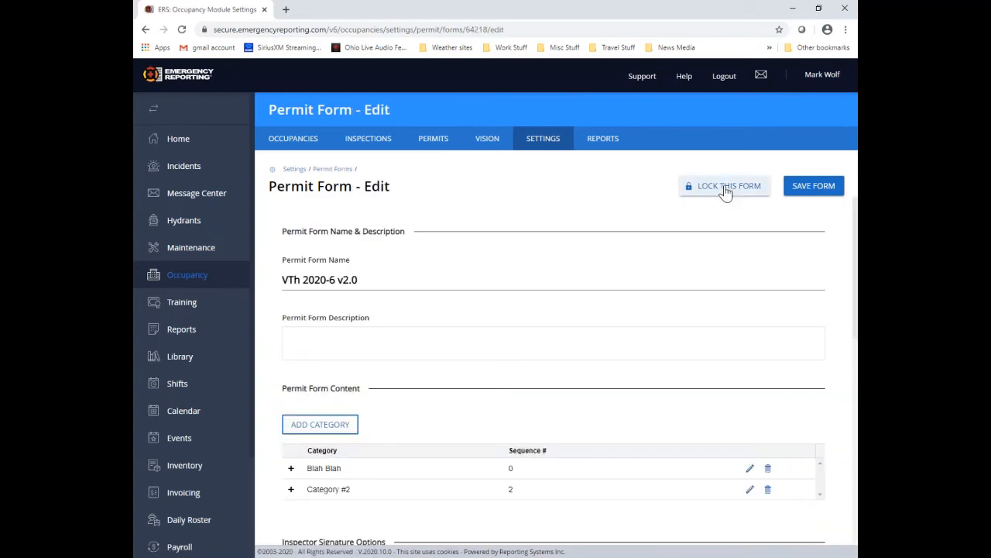
left_click(726, 190)
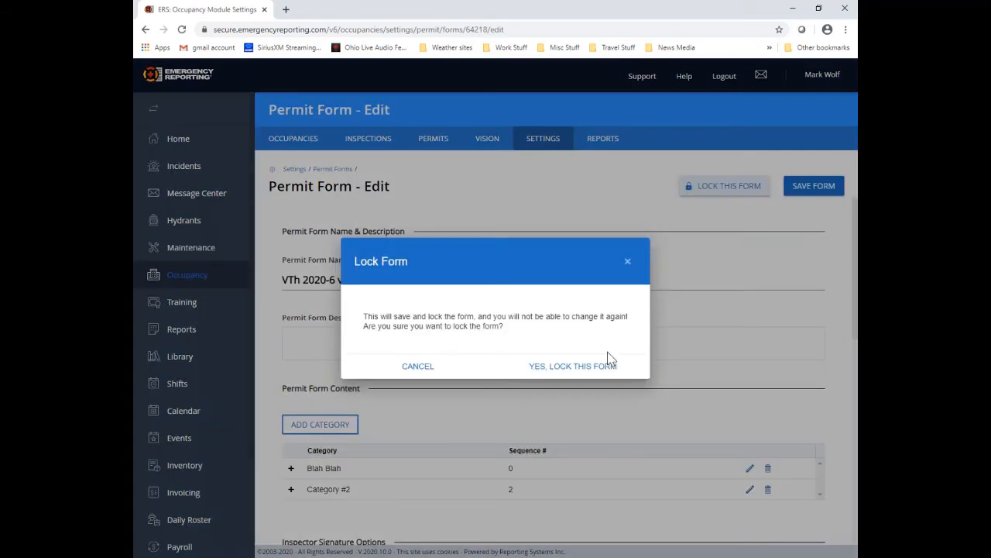
left_click(593, 368)
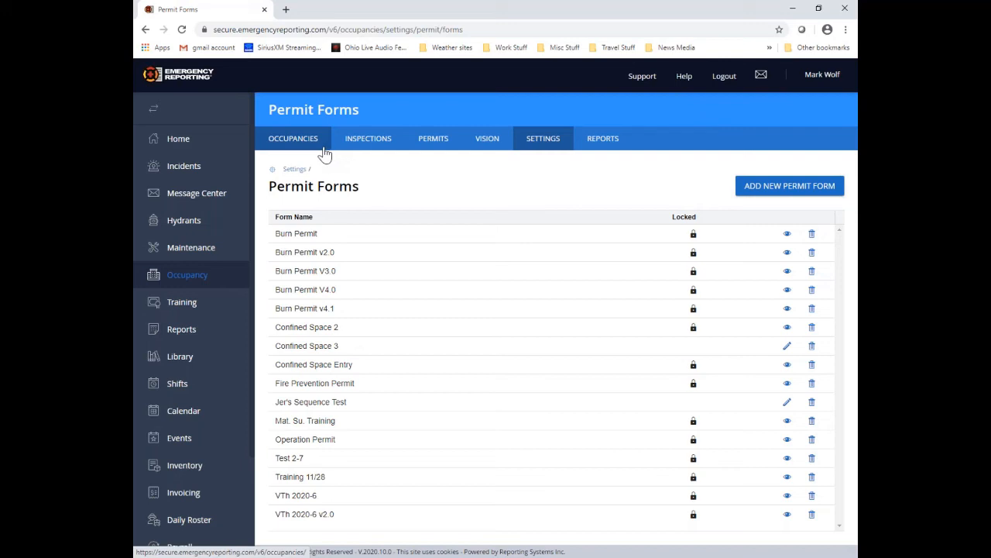
Step: Open New Test Occupancy for editing from the Occupancies list
left_click(324, 154)
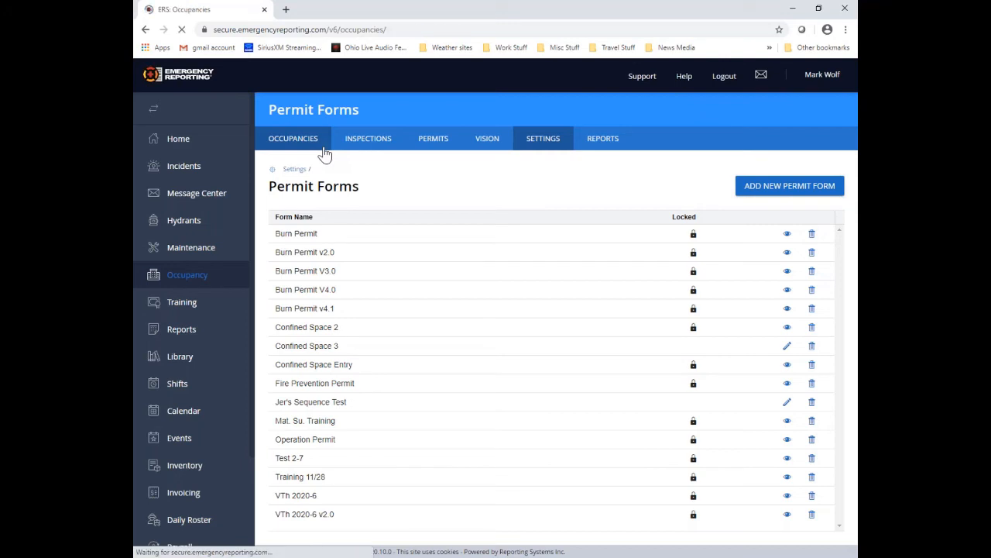
left_click_drag(312, 151, 421, 157)
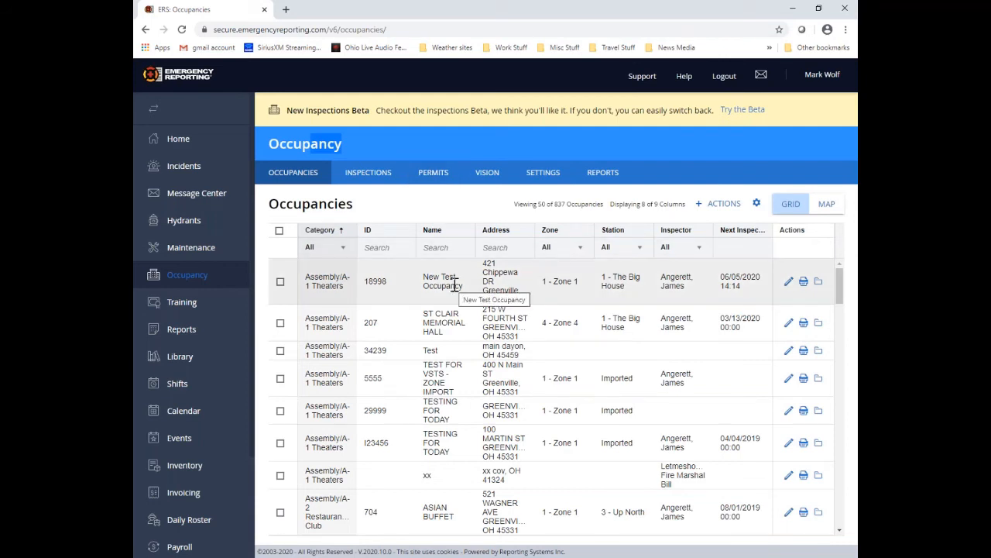
left_click(788, 282)
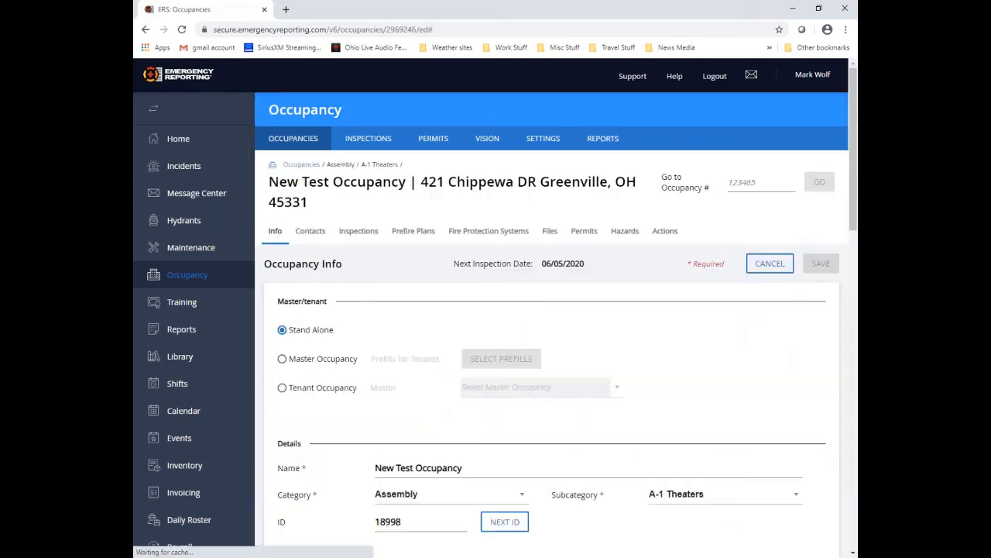
Step: Review New Test Occupancy's inspections, including the Correction Notice Issued history entry
left_click(368, 235)
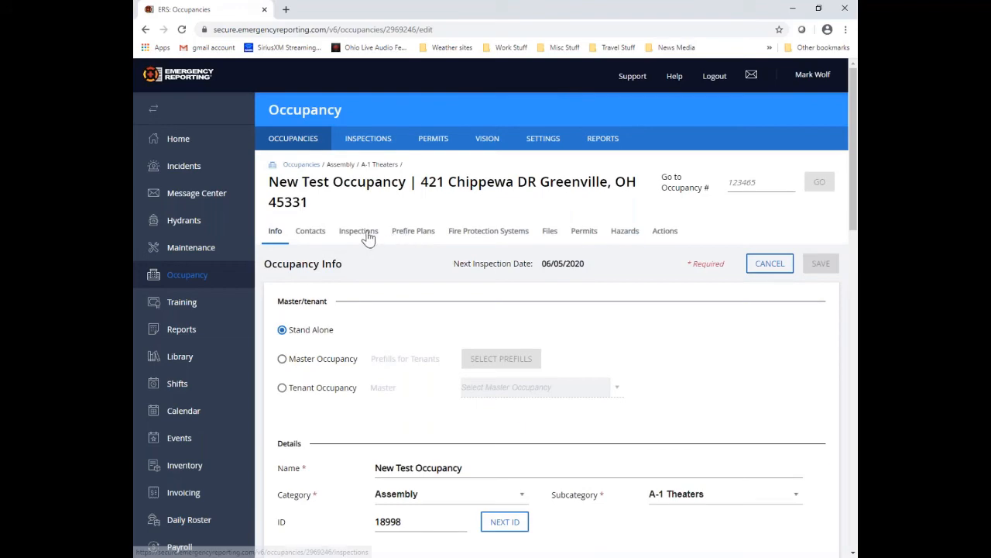
scroll(564, 364, "down", 2)
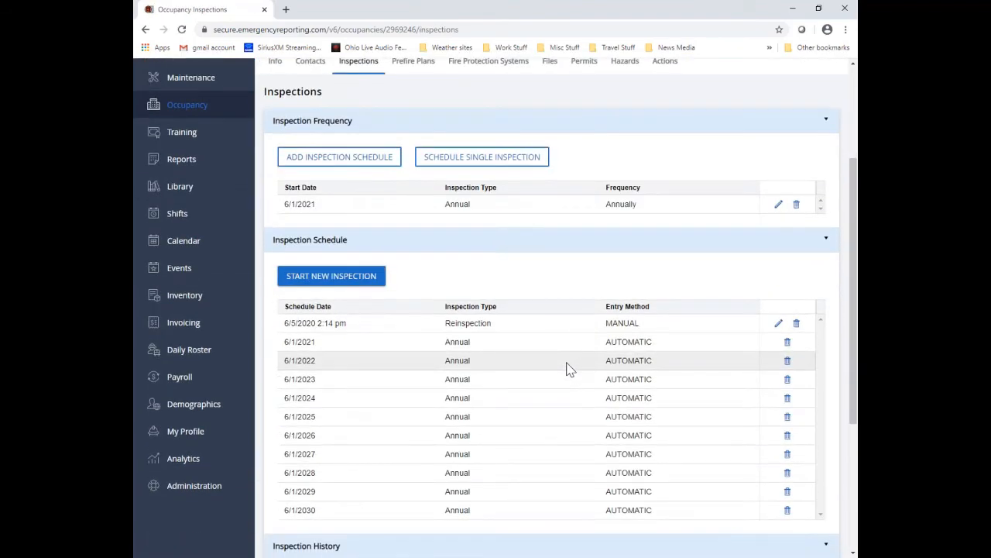
scroll(565, 366, "down", 3)
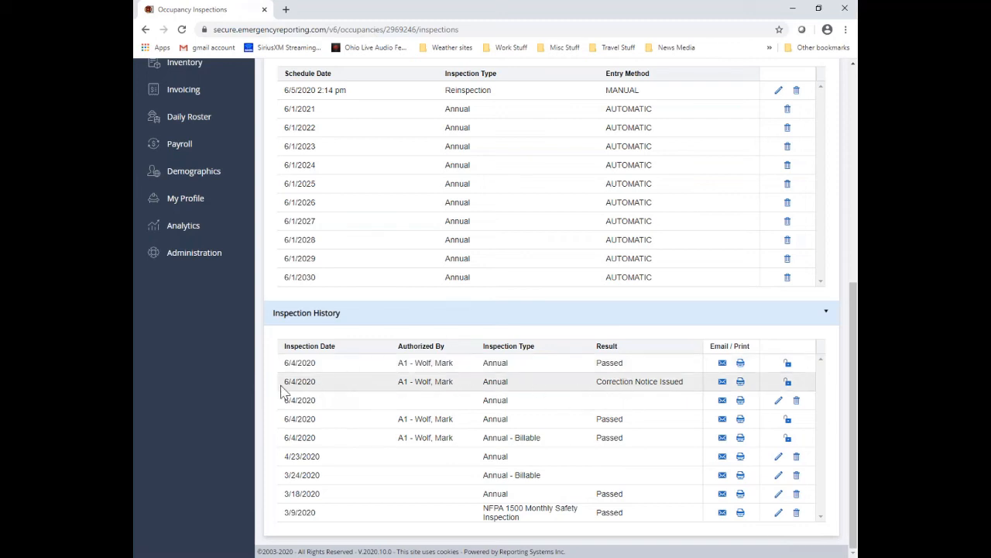
left_click_drag(288, 380, 696, 390)
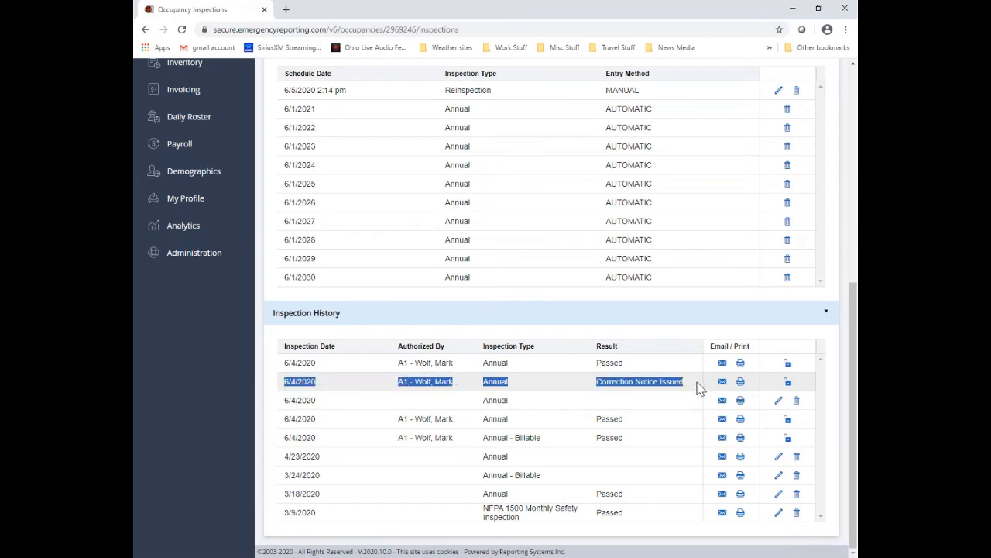
left_click(696, 387)
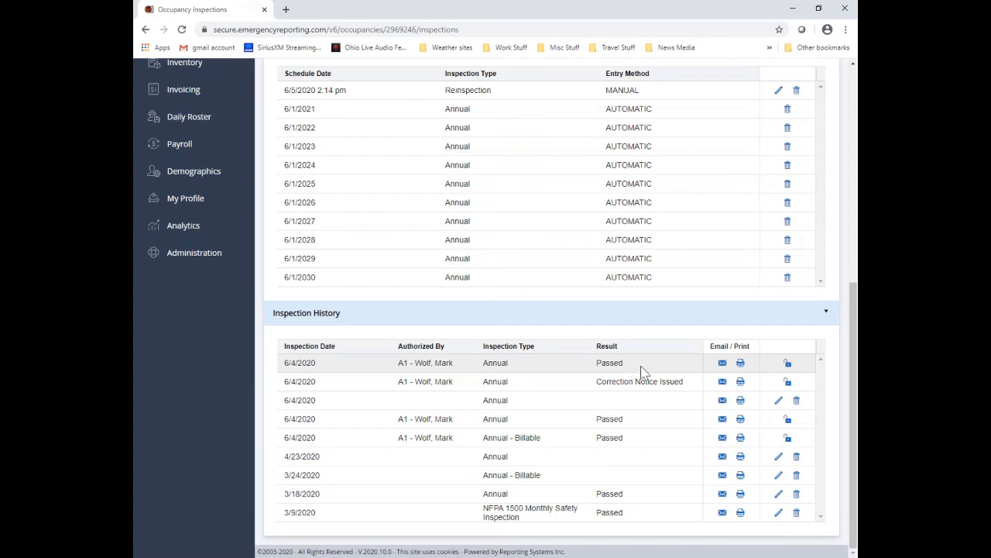
Step: Duplicate the occupancy inspections page into a second browser tab
scroll(656, 355, "up", 2)
scroll(656, 355, "up", 3)
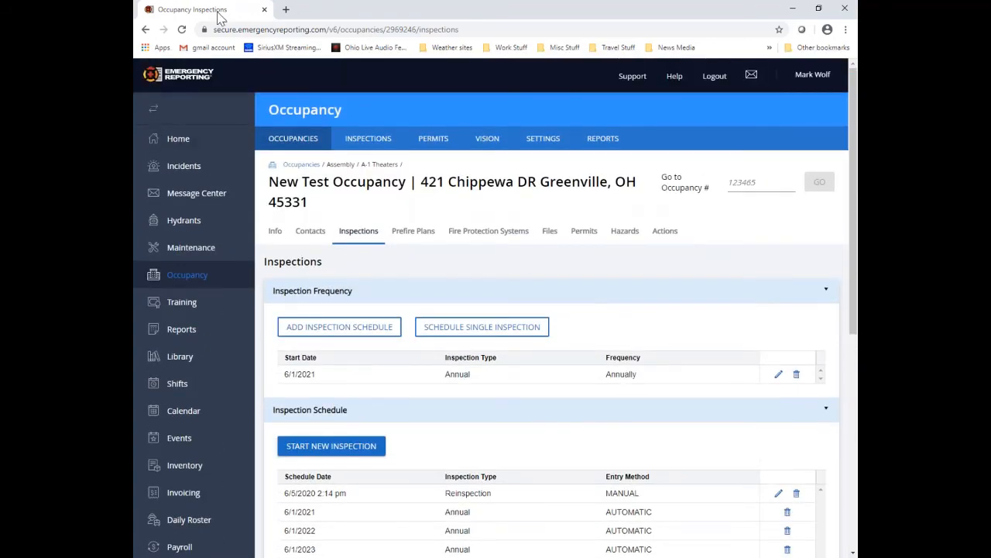
right_click(218, 11)
left_click(246, 68)
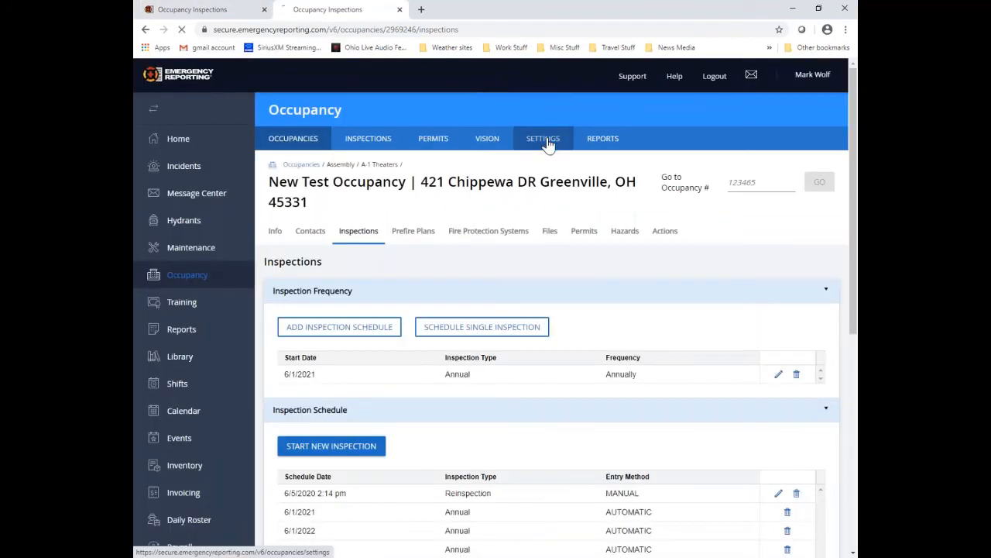
Step: Go to the occupancy module's Inspection Results settings
left_click(544, 140)
scroll(517, 225, "down", 3)
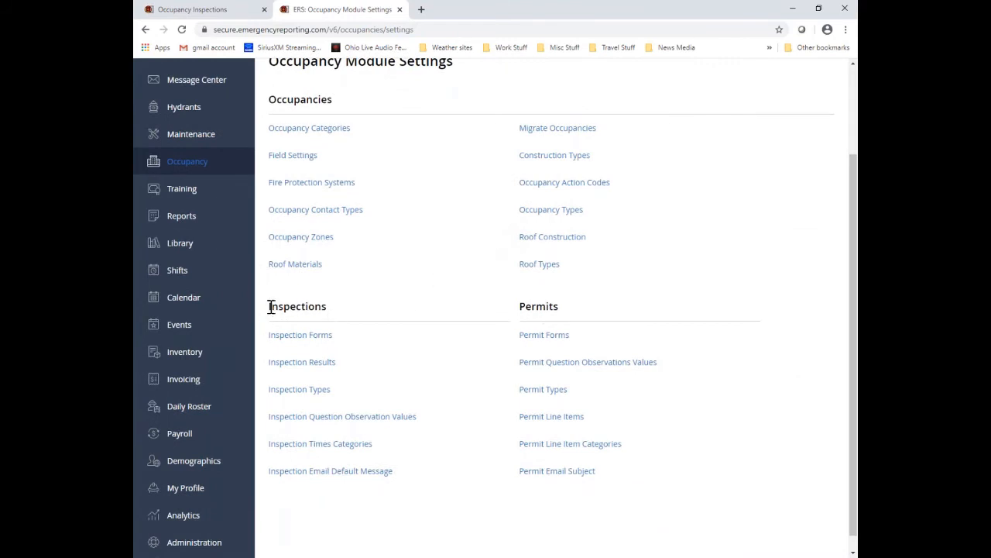
left_click_drag(271, 308, 330, 307)
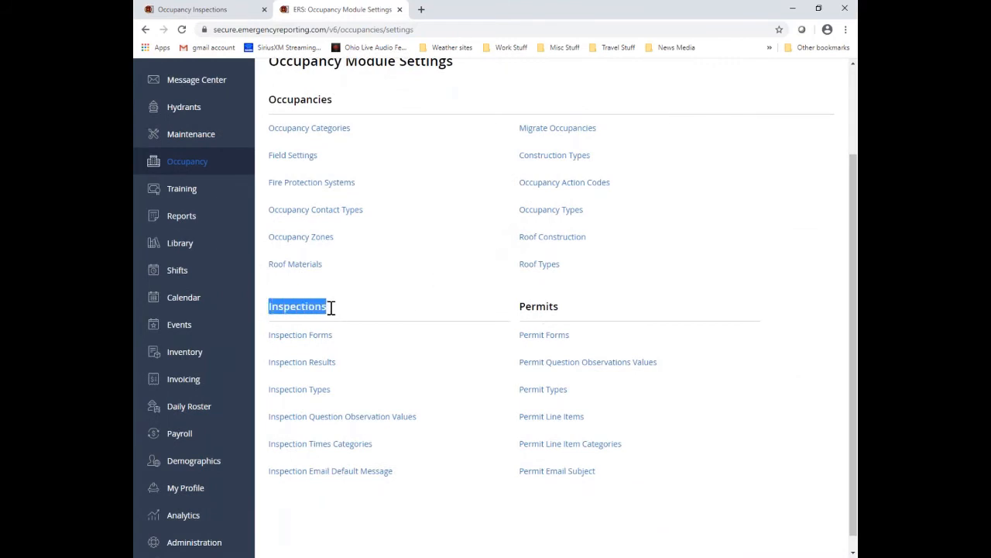
left_click(331, 368)
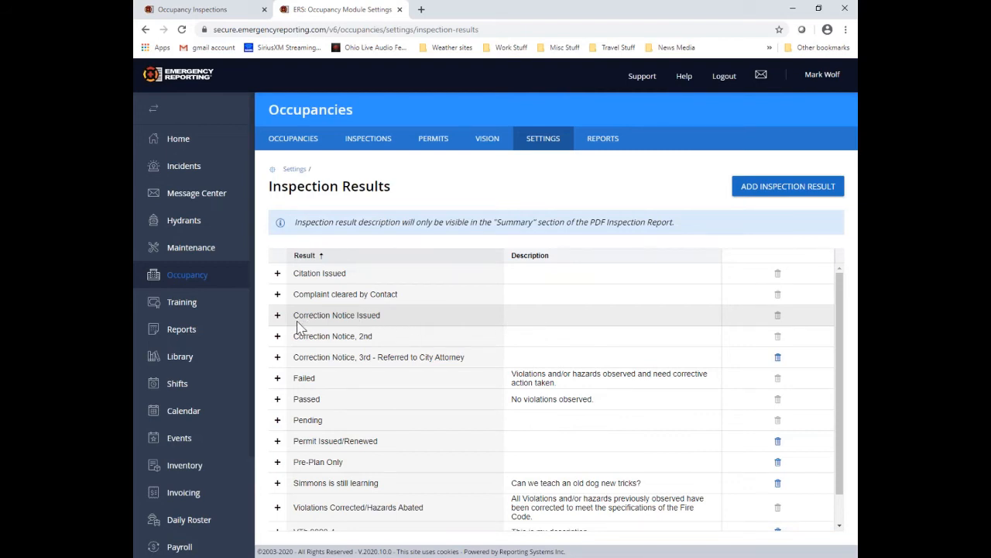
left_click_drag(294, 316, 389, 325)
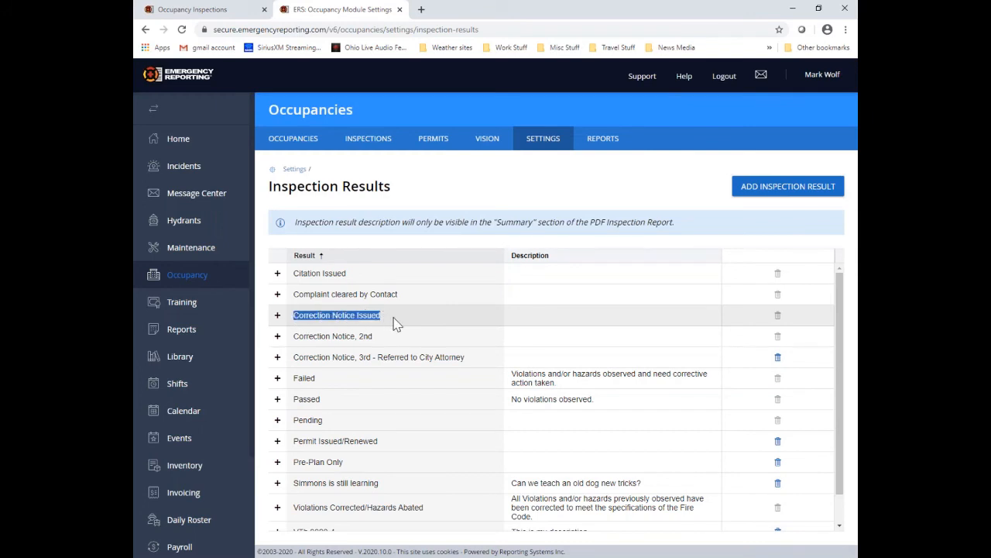
left_click(378, 320)
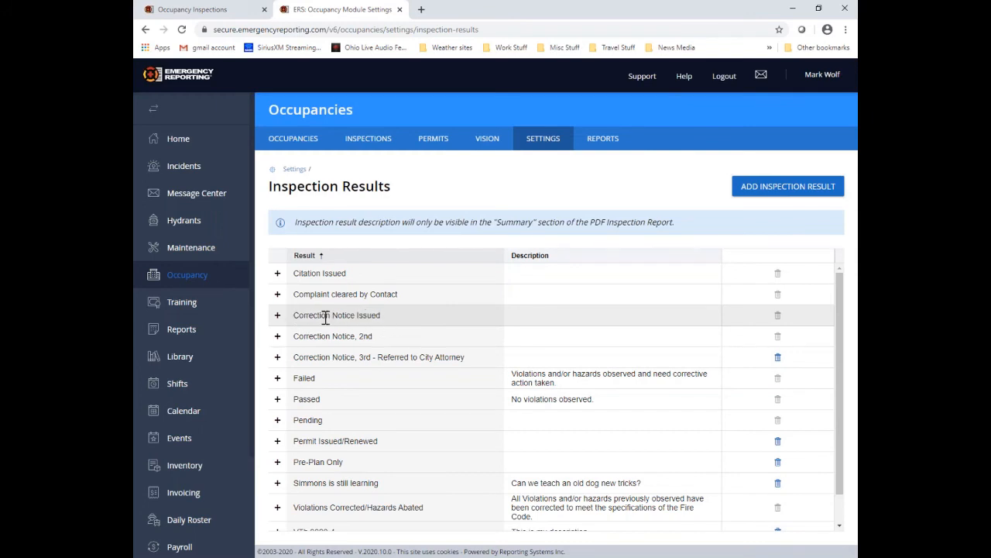
Step: Make Correction Notice Issued require reinspection without allowing follow up, and submit it
left_click(277, 316)
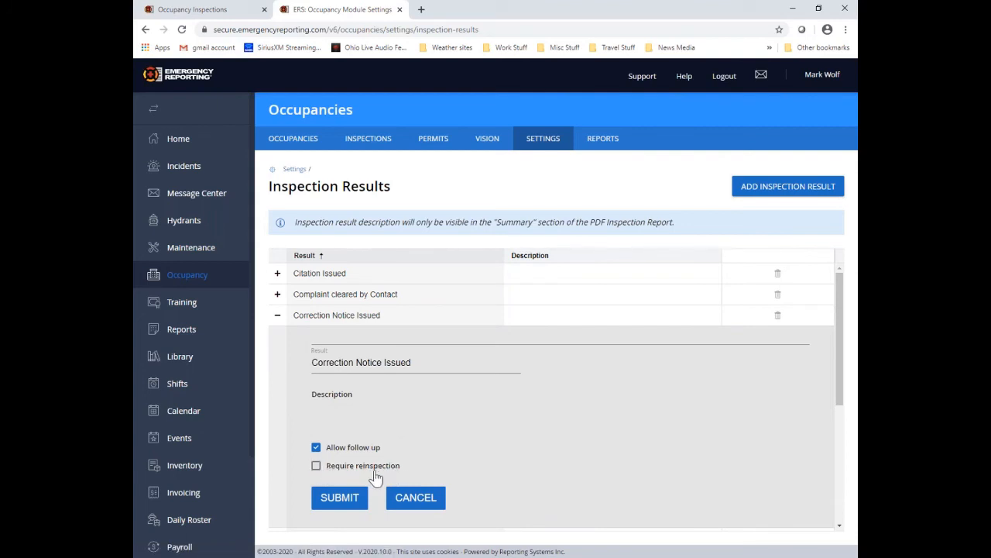
left_click(316, 467)
left_click(316, 447)
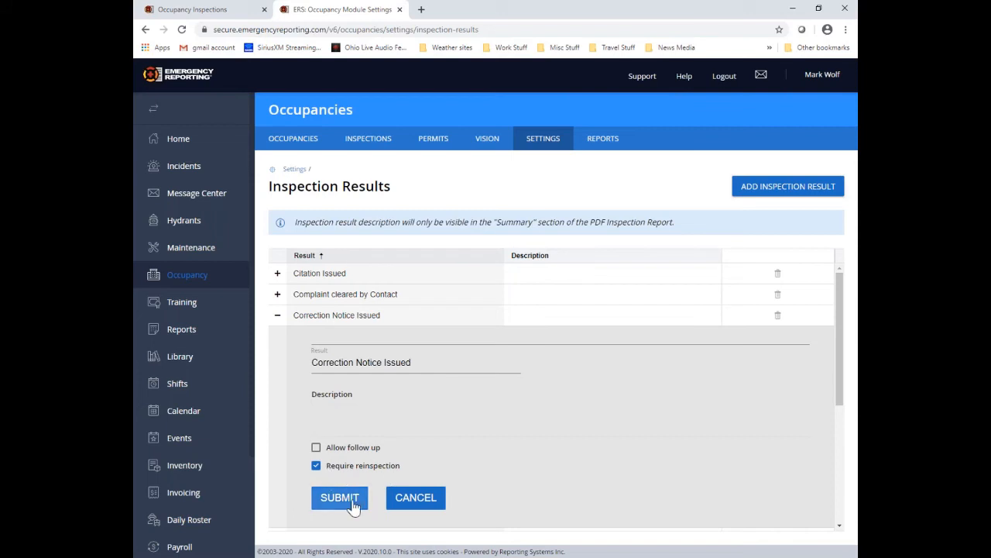
left_click(341, 497)
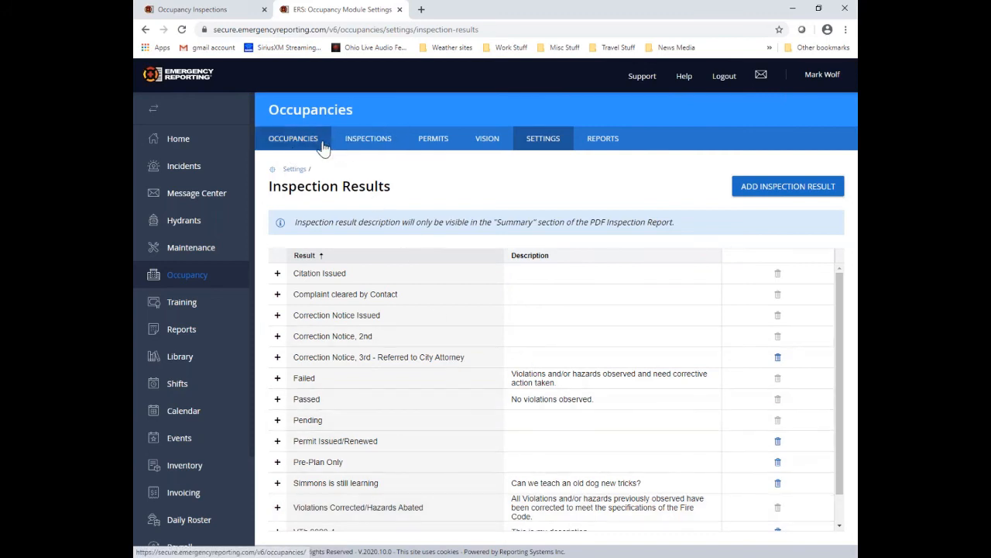
Step: Return to the inspections tab and view New Test Occupancy's permits, including permit 343854
left_click(201, 11)
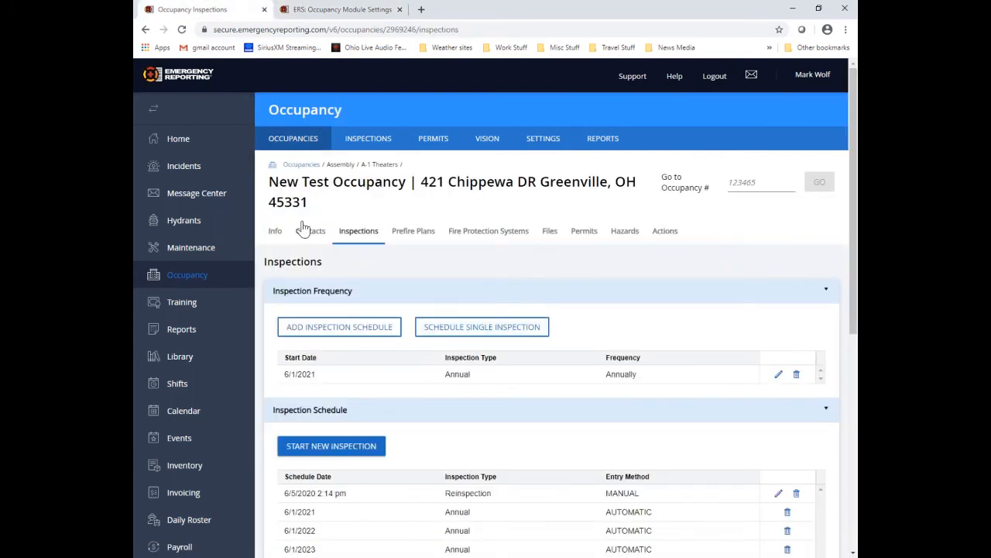
left_click(585, 240)
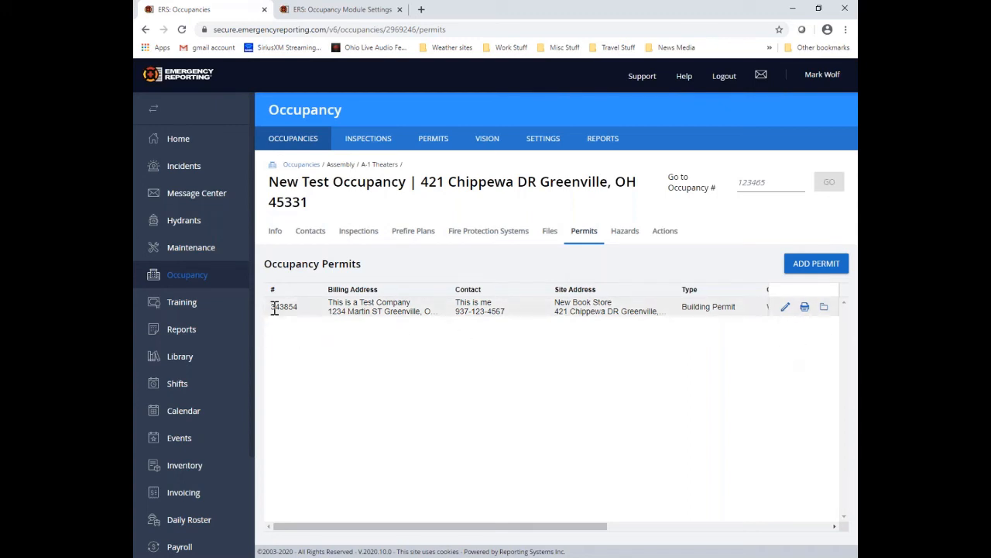
left_click_drag(272, 306, 296, 307)
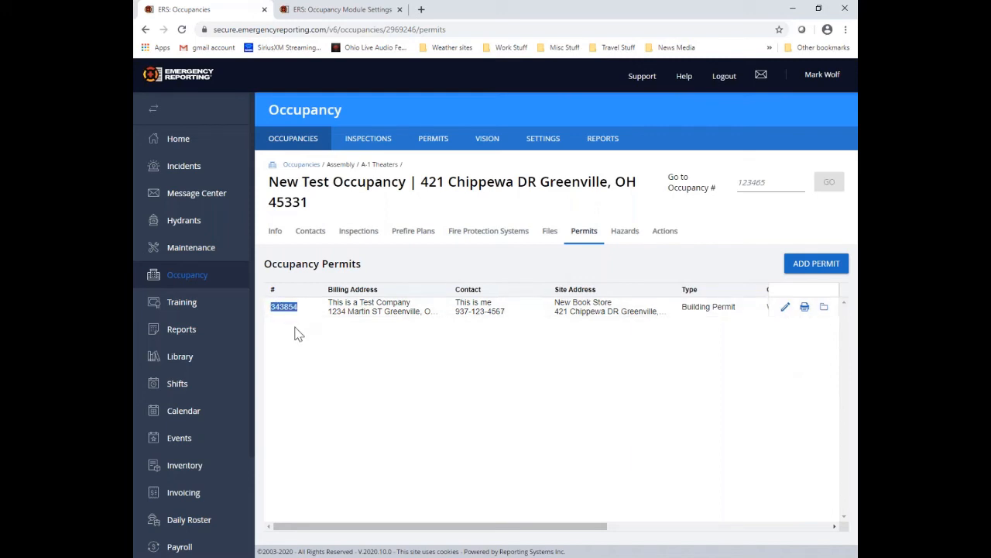
left_click(299, 334)
Step: Add a new permit with agency ID 123456 and VTh 2020-6 as both type and form
left_click(839, 266)
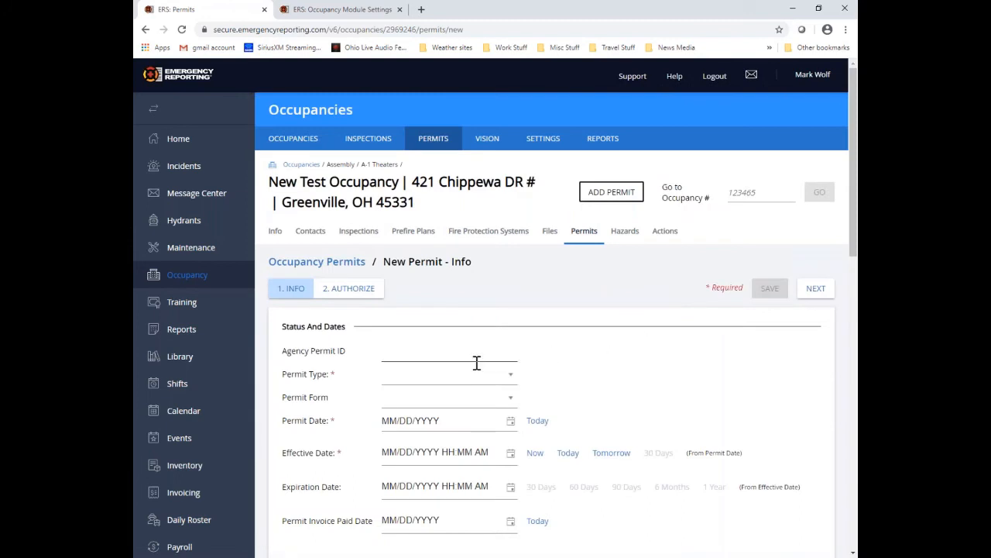
left_click(439, 354)
type("123456A")
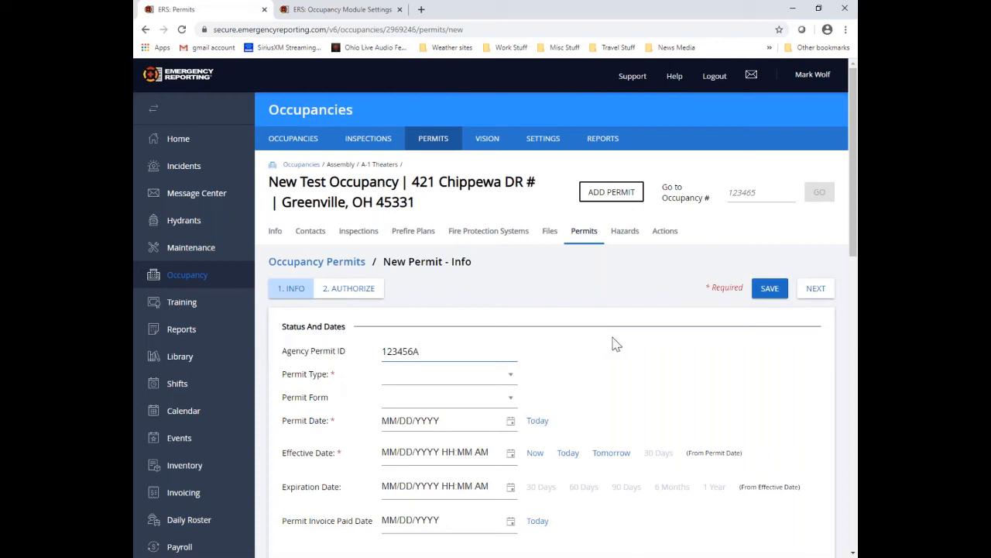
left_click(507, 384)
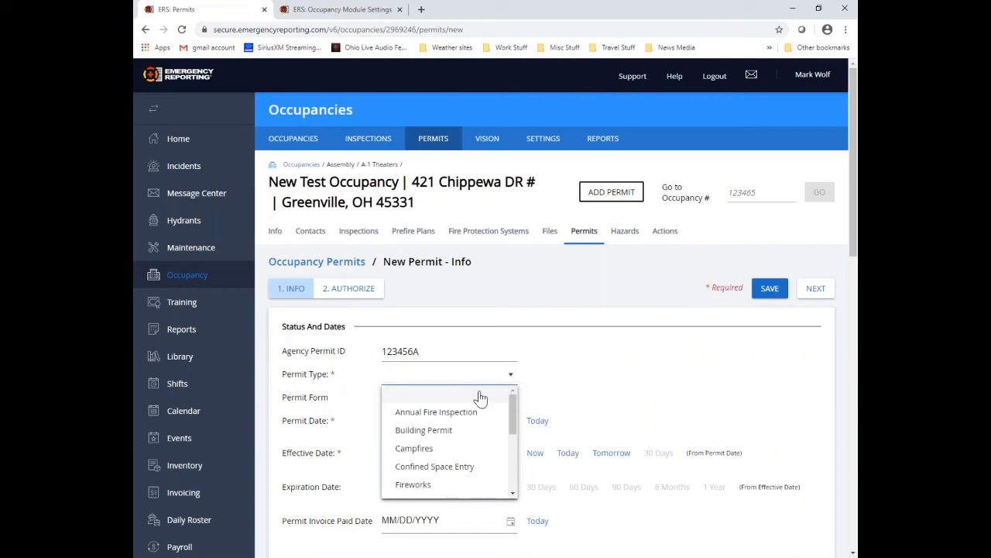
scroll(475, 400, "down", 5)
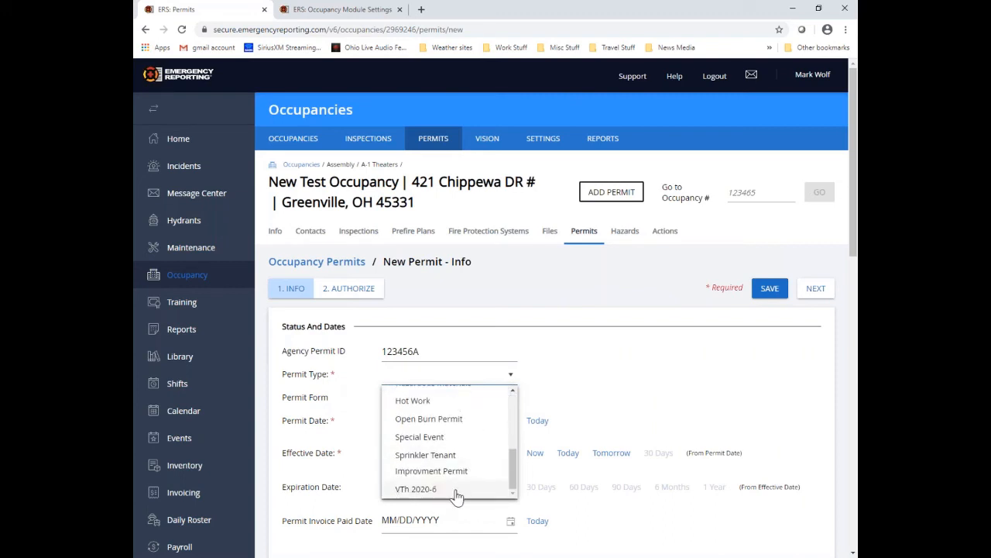
left_click(456, 490)
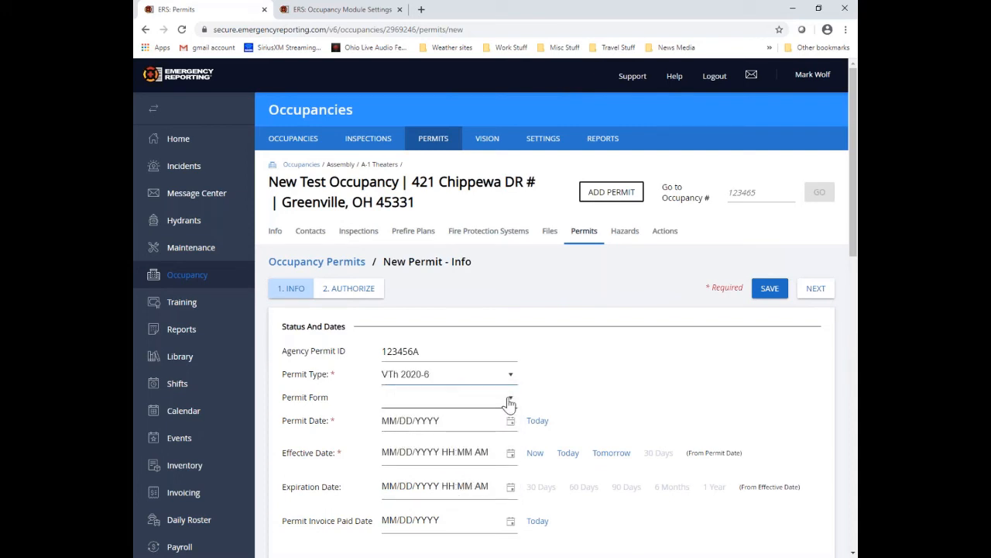
left_click(509, 402)
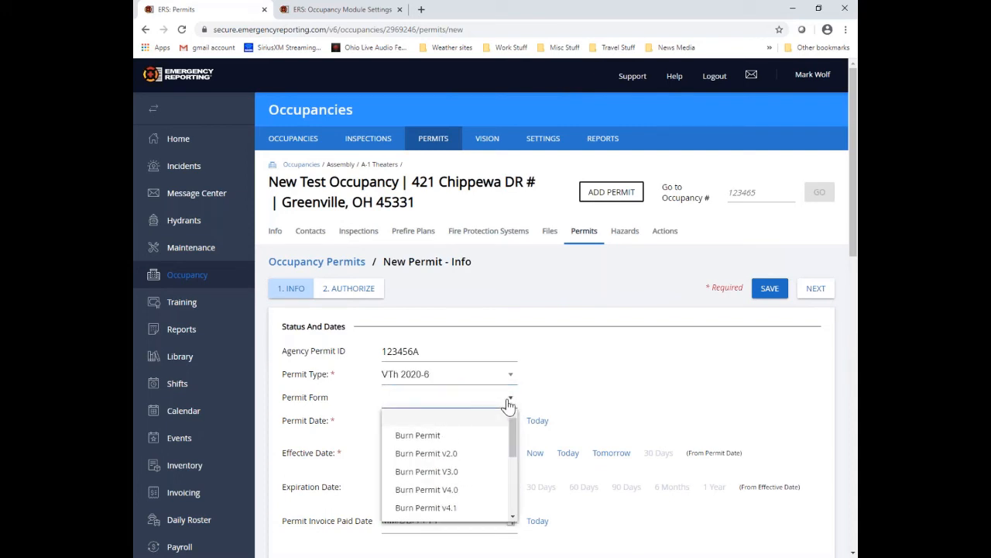
scroll(472, 456, "down", 5)
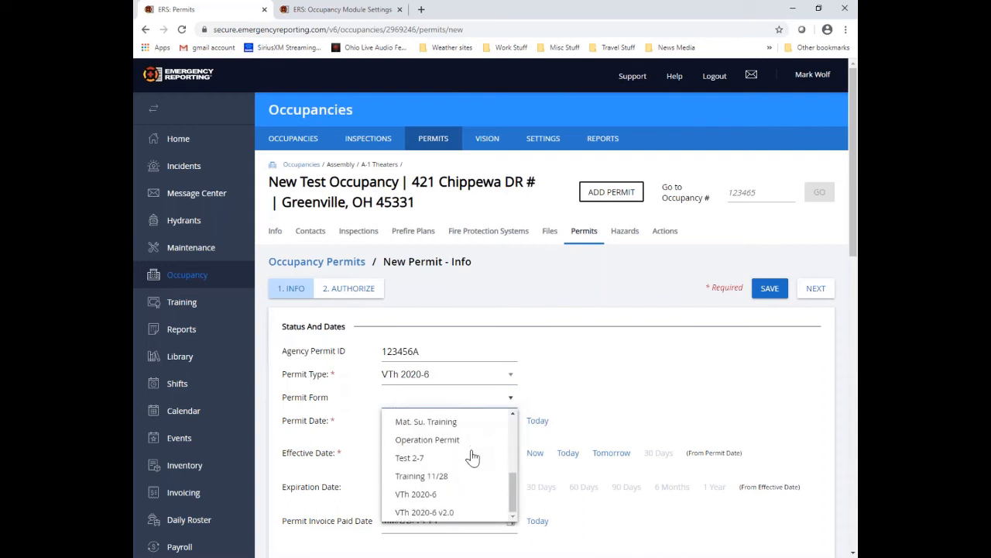
left_click(425, 501)
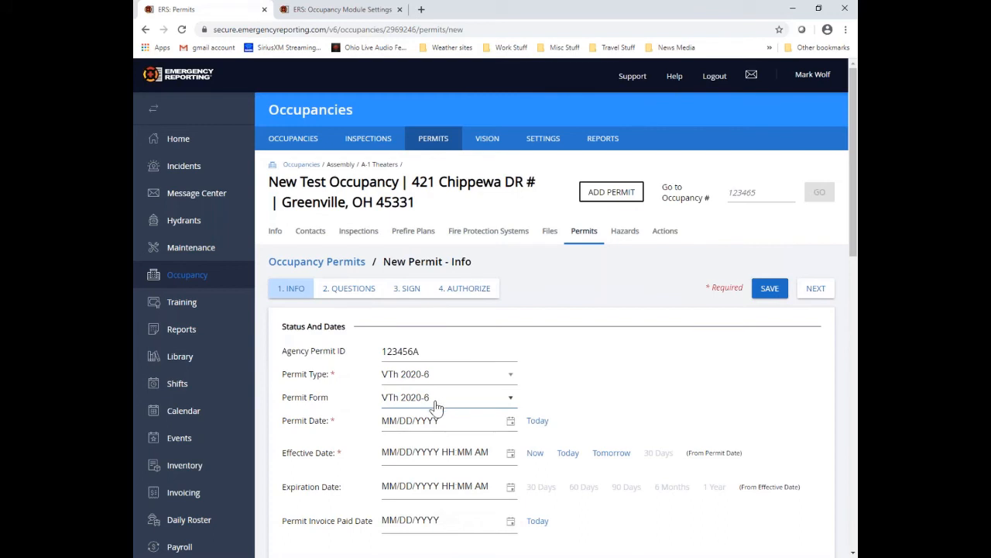
Step: Set permit date 6/4/2020, effective 6/5/2020 and 60-day expiration 8/3/2020
left_click(537, 423)
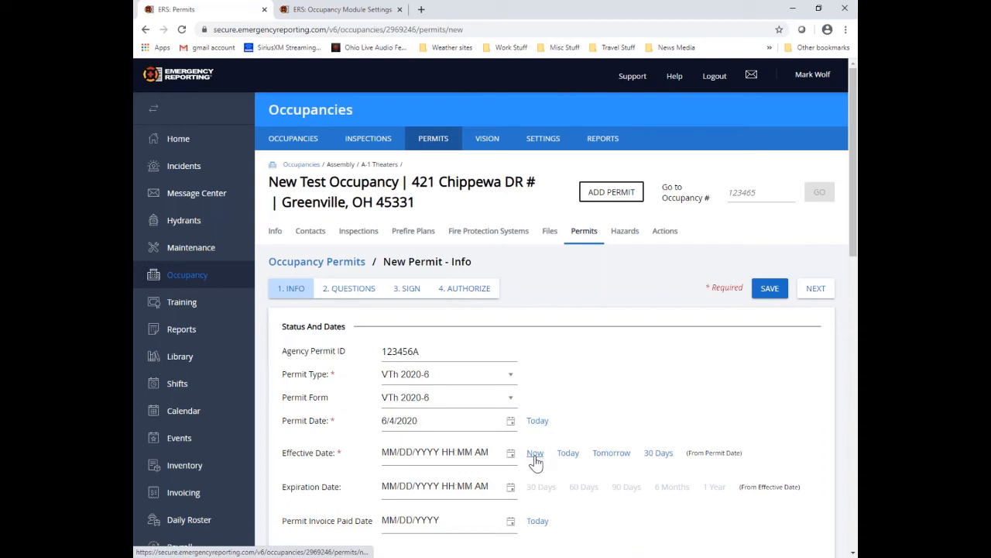
left_click(568, 456)
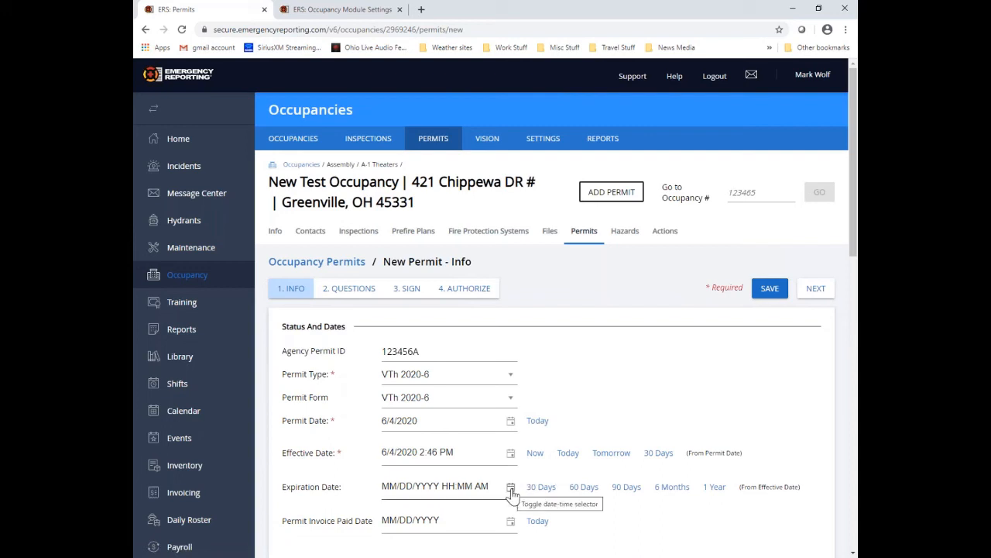
left_click(586, 488)
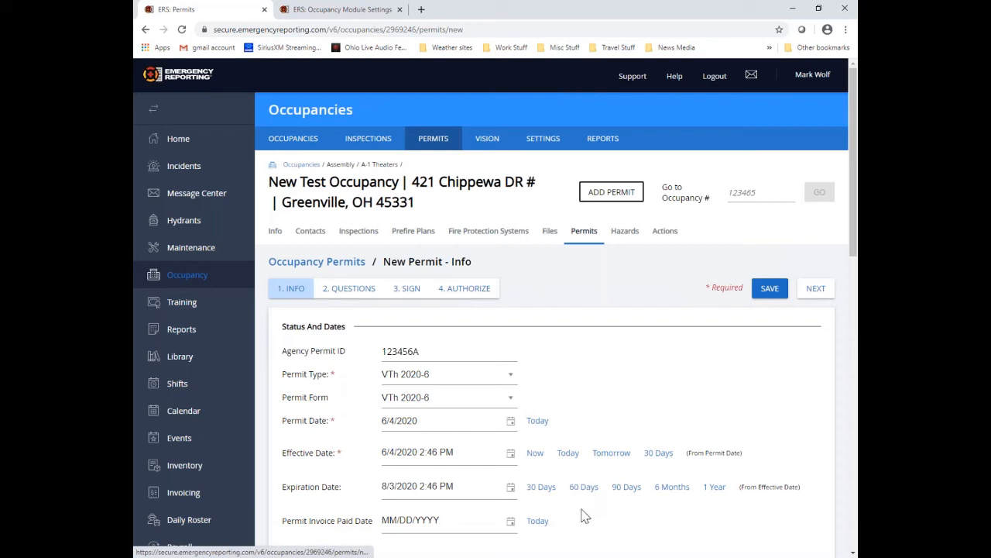
double_click(404, 456)
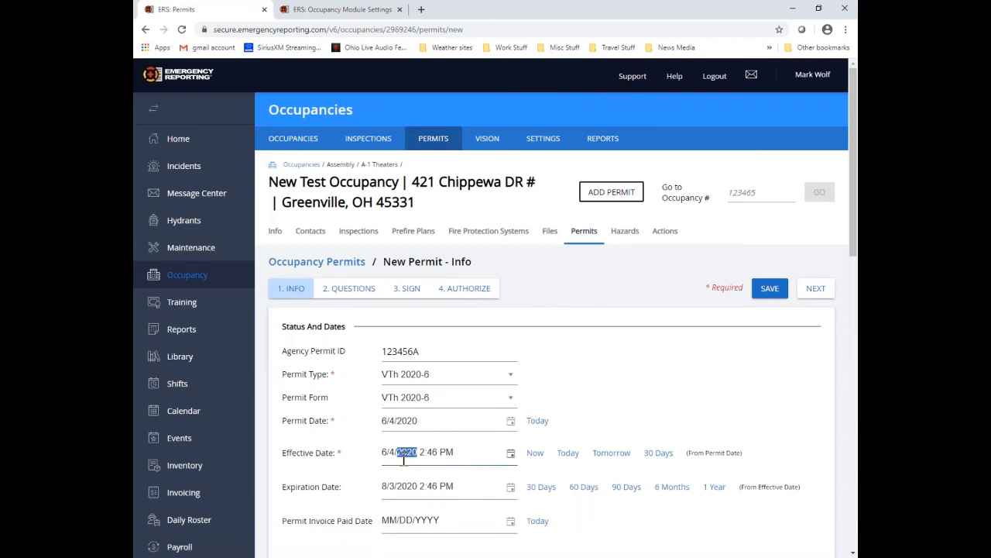
left_click(510, 454)
left_click(523, 275)
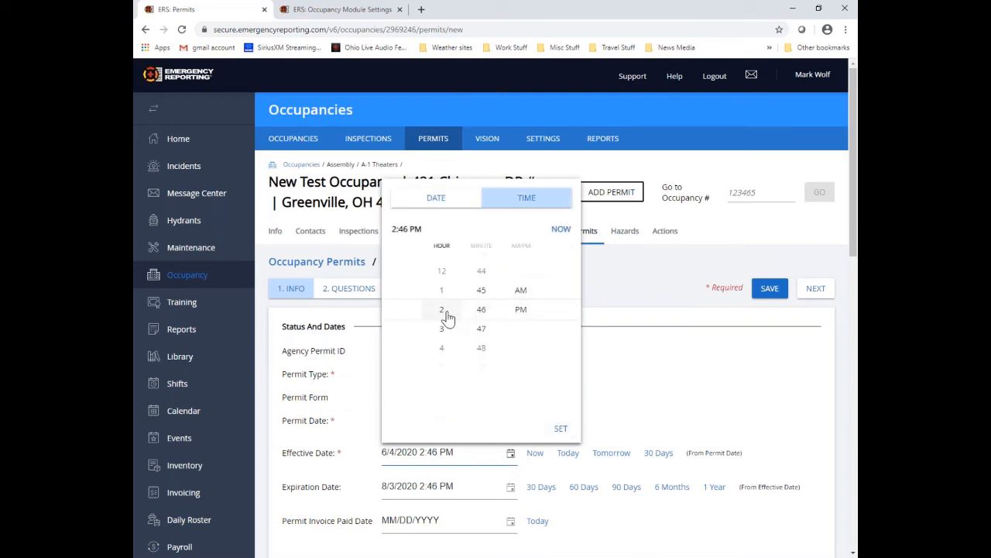
left_click(559, 230)
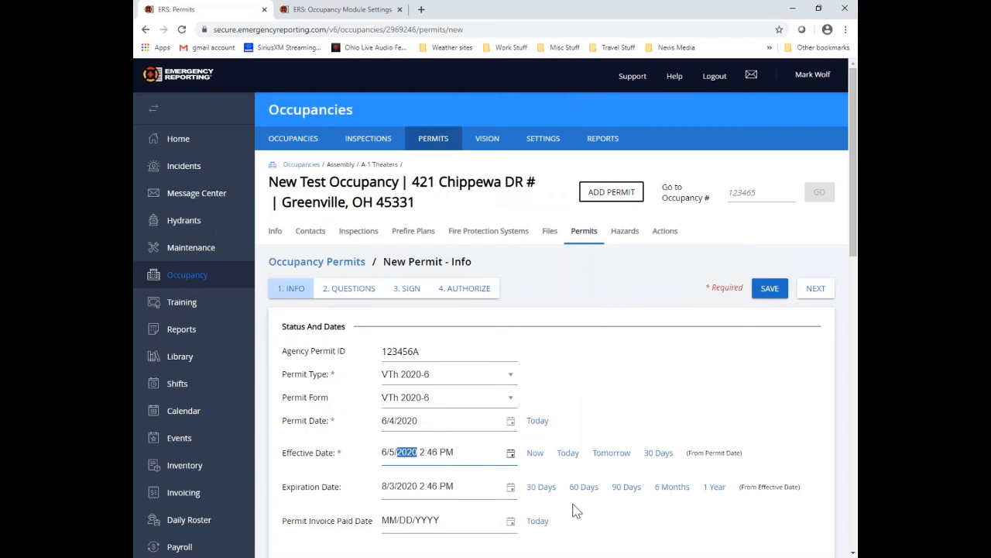
scroll(577, 510, "down", 1)
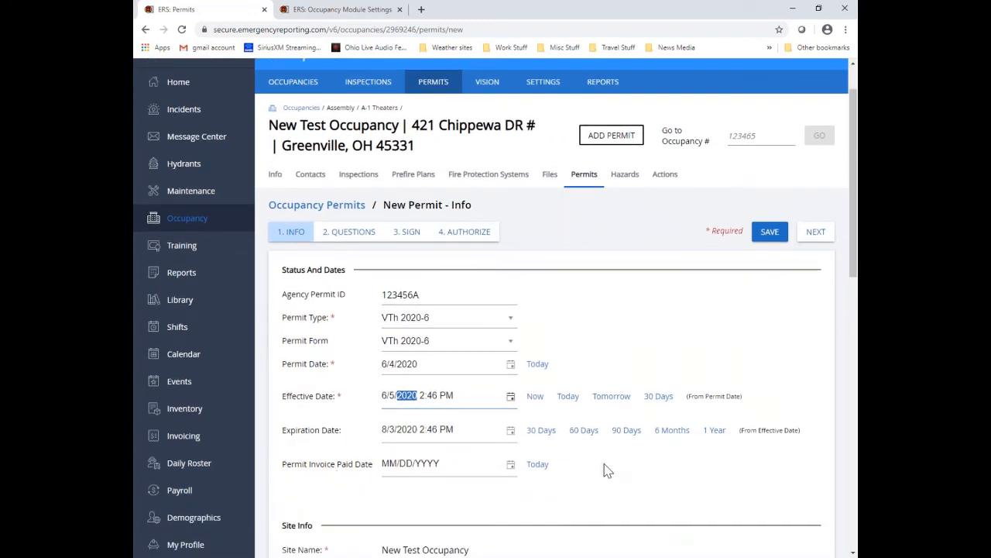
Step: Fill the permit's billing name from the occupancy contact
scroll(608, 471, "down", 4)
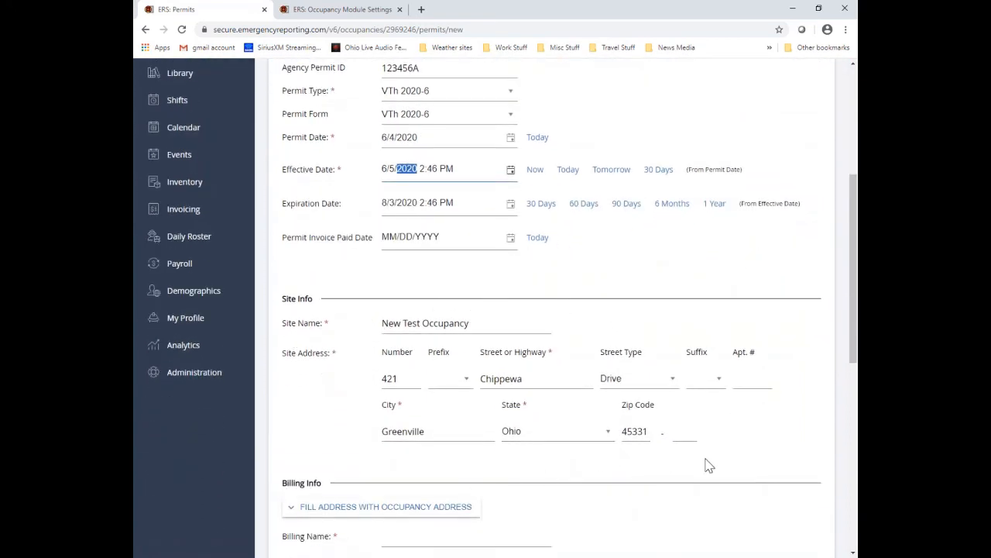
scroll(707, 465, "down", 4)
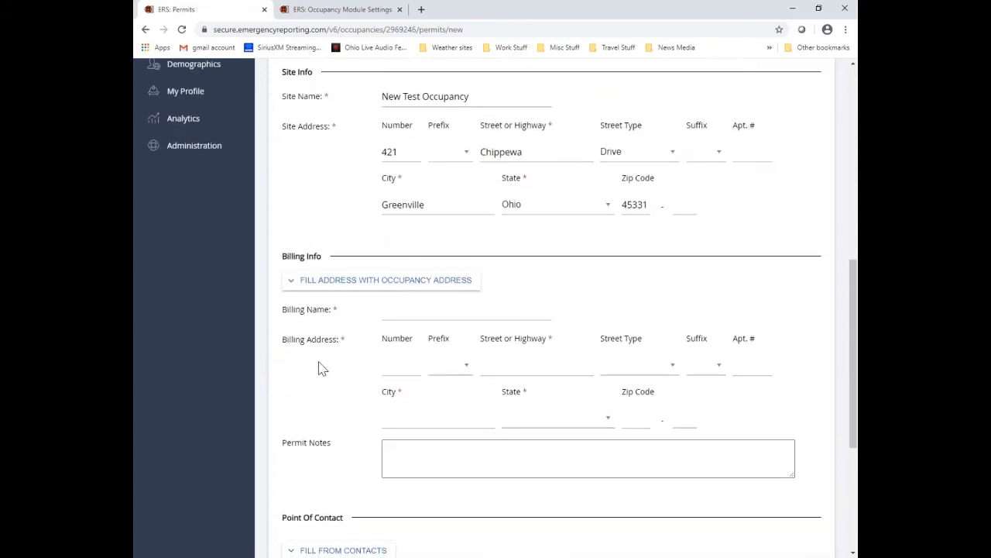
left_click(472, 285)
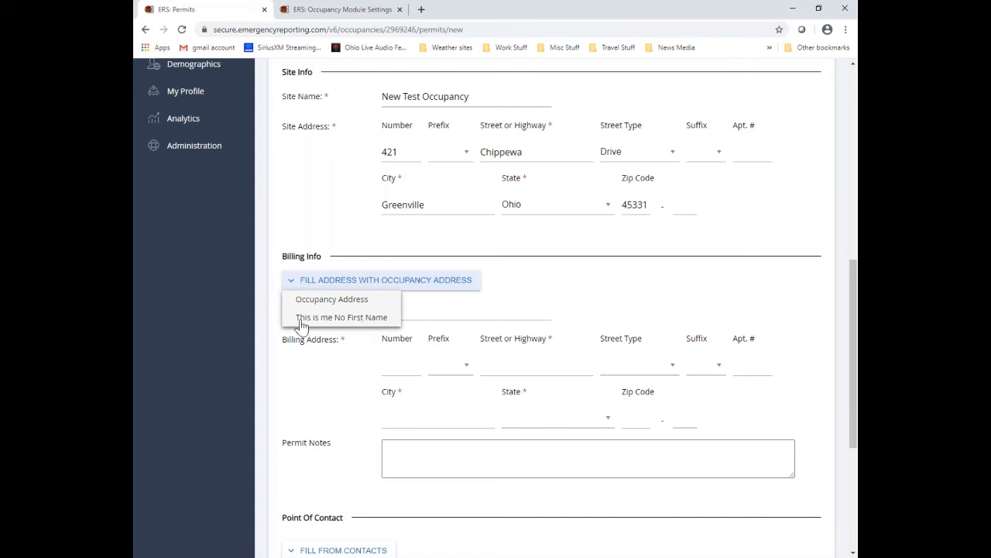
left_click(385, 319)
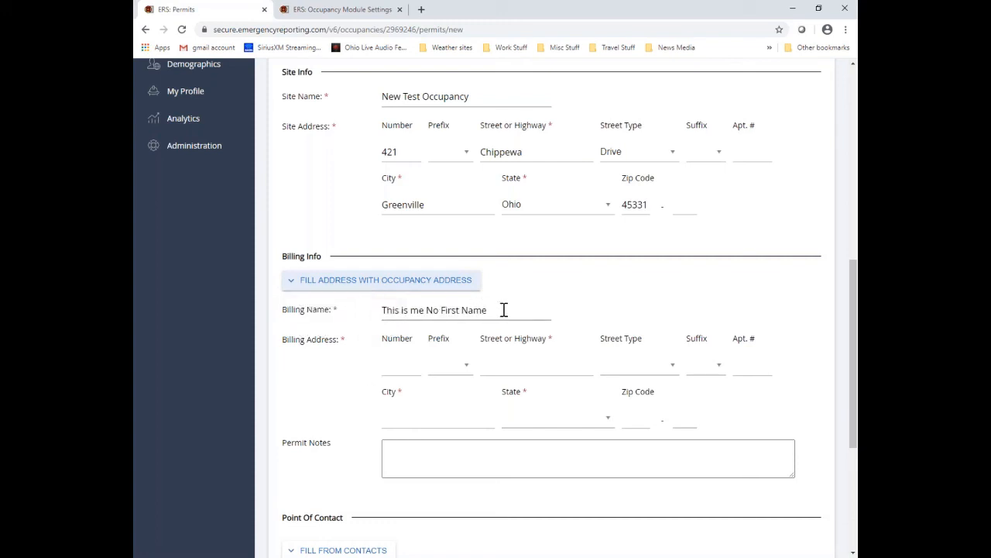
Step: Enter the billing street address as 1234 Main Street
left_click(410, 365)
type("1234")
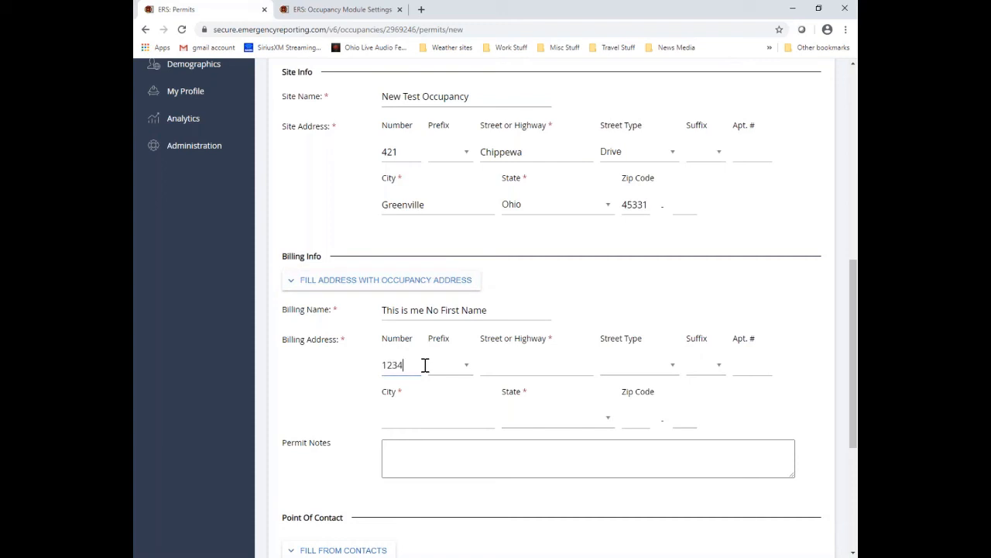
left_click(496, 364)
type("main")
key("BackSpace")
key("BackSpace")
key("BackSpace")
key("BackSpace")
key("Tab")
left_click(632, 371)
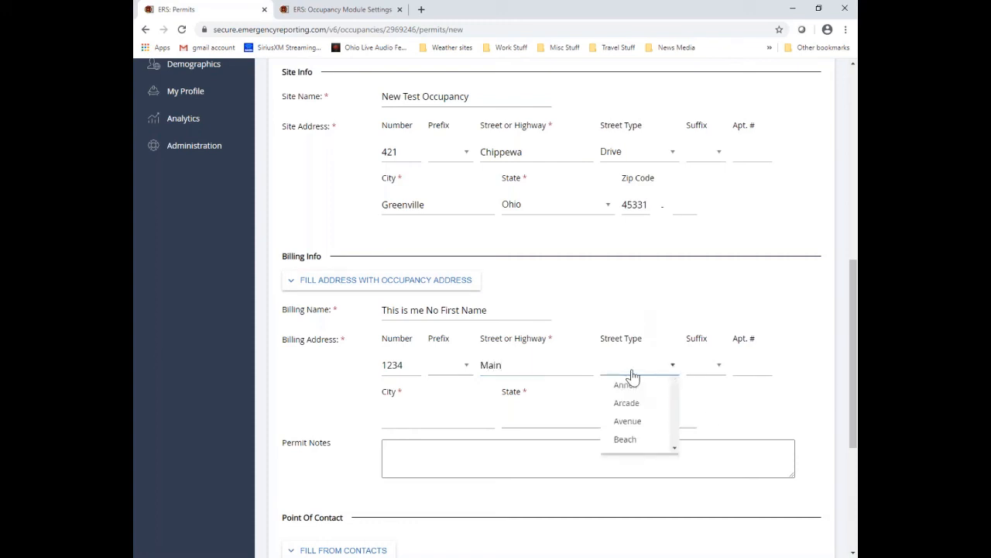
type("st")
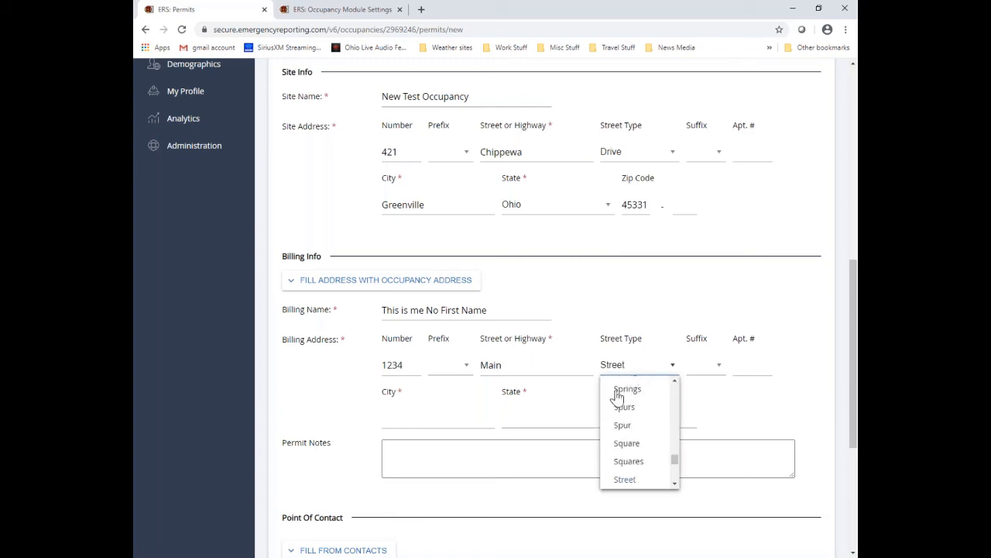
left_click(626, 478)
Step: Set the billing city to Greenville and the state to Ohio
left_click(408, 421)
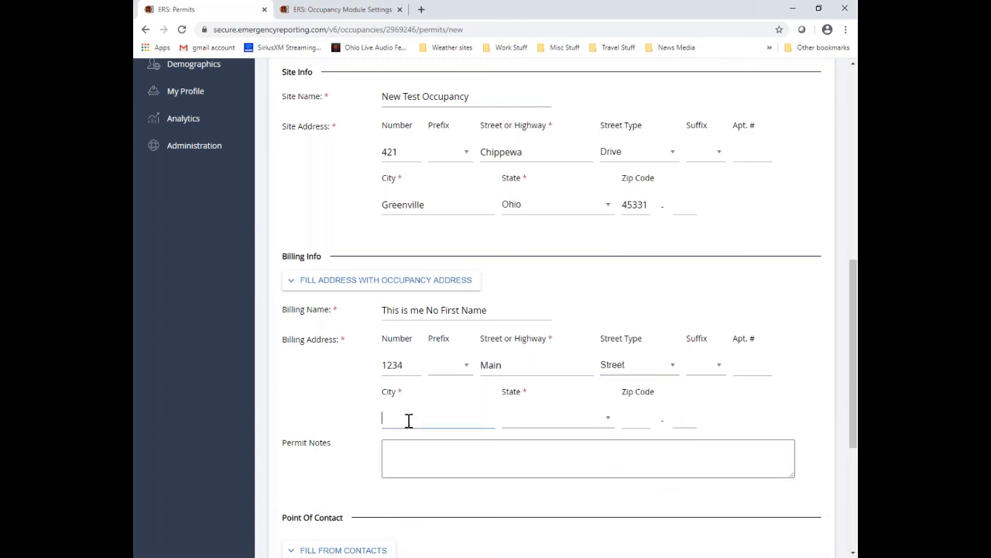
type("Greenville")
key("Tab")
key("o")
left_click(631, 416)
Step: Fill the point-of-contact name from the occupancy's contact list
scroll(362, 474, "down", 3)
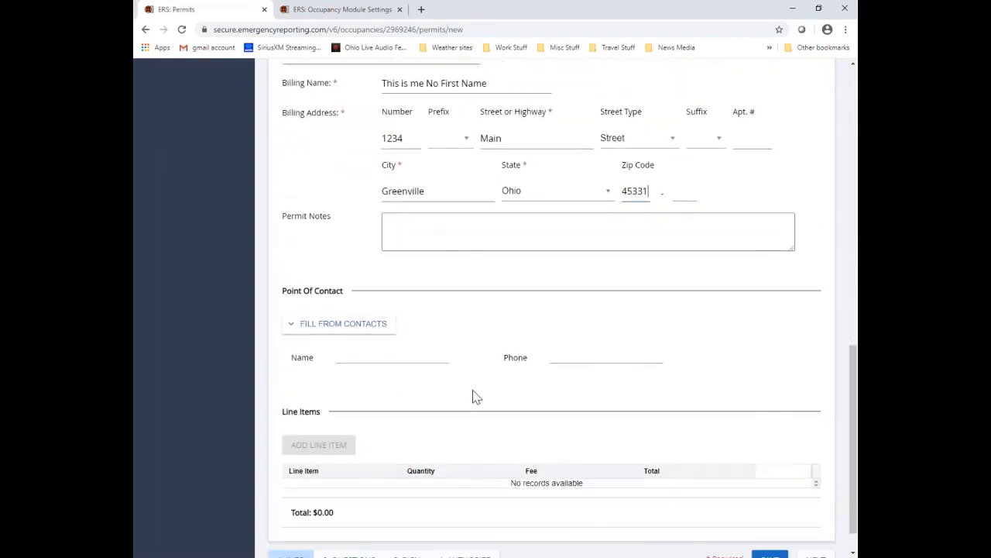
left_click(377, 325)
left_click(378, 341)
Step: Attempt to add a line item to the permit
scroll(466, 411, "down", 1)
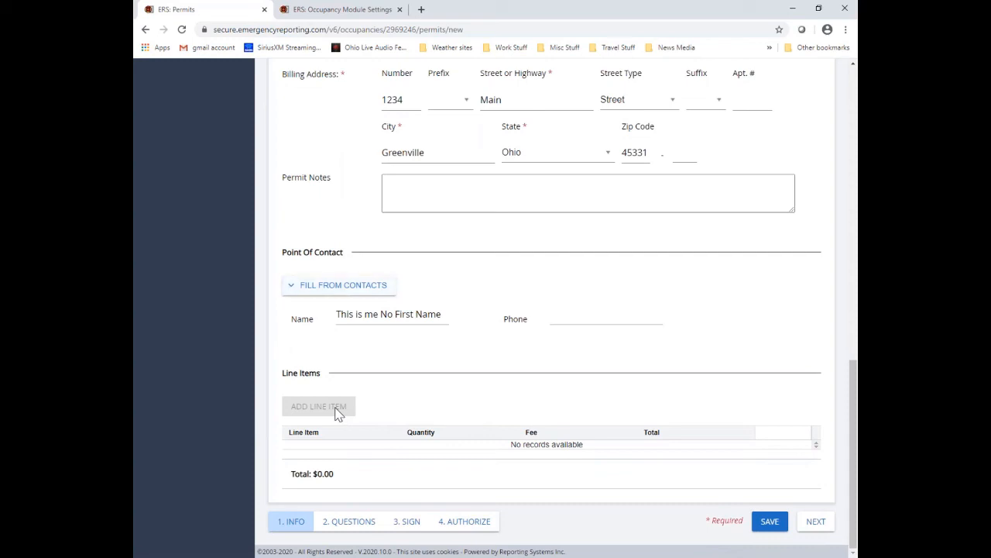
double_click(337, 411)
left_click(435, 400)
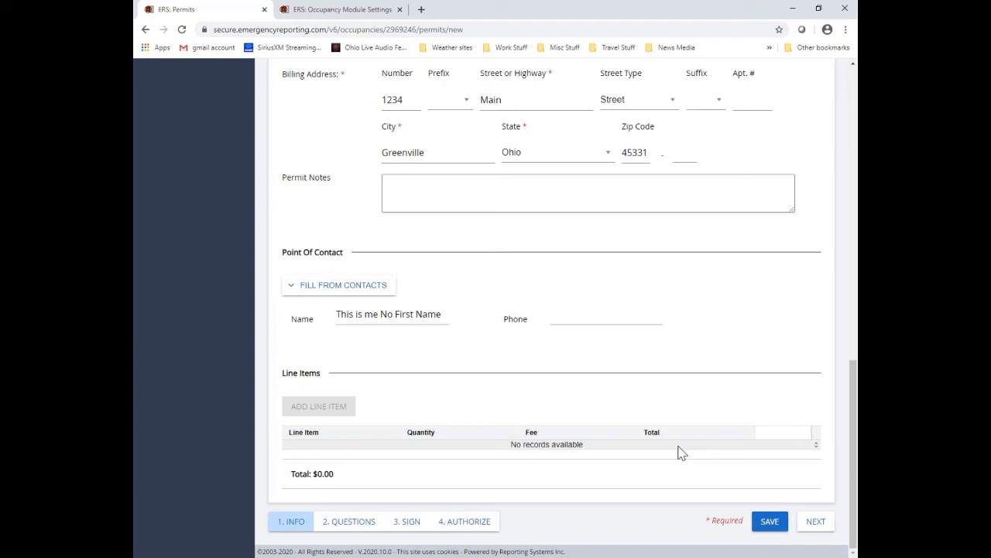
Step: Save the new permit 351406 and advance it to the Questions step
left_click(770, 523)
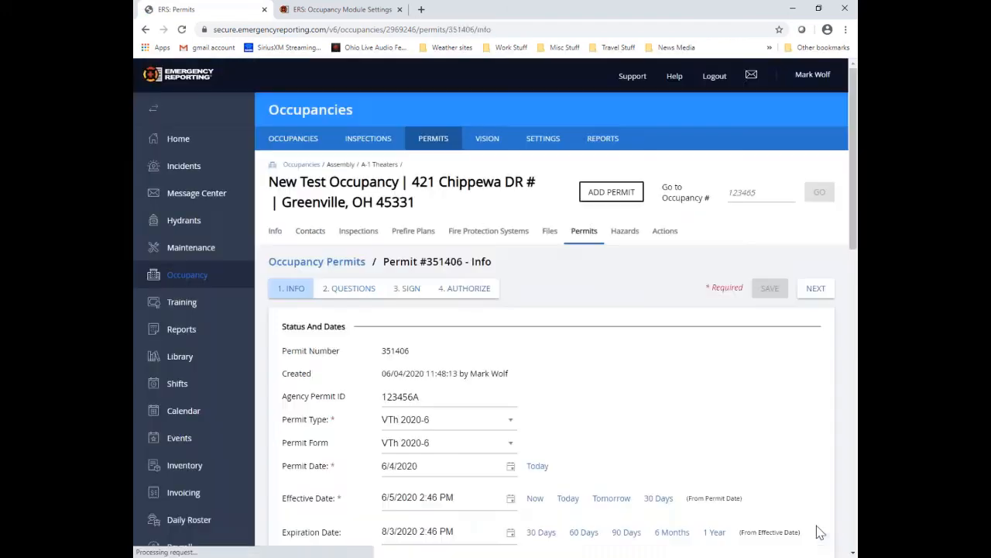
left_click(817, 290)
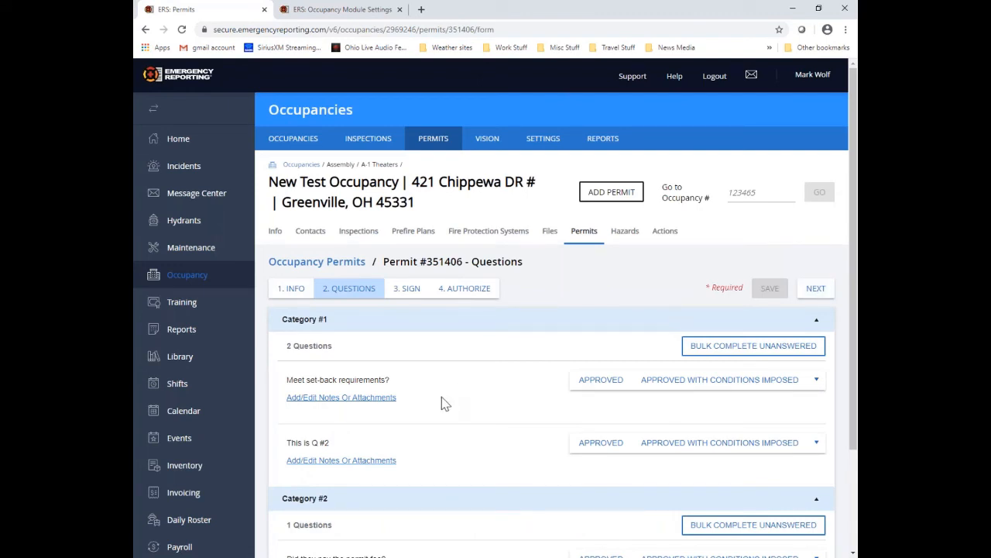
scroll(444, 400, "down", 1)
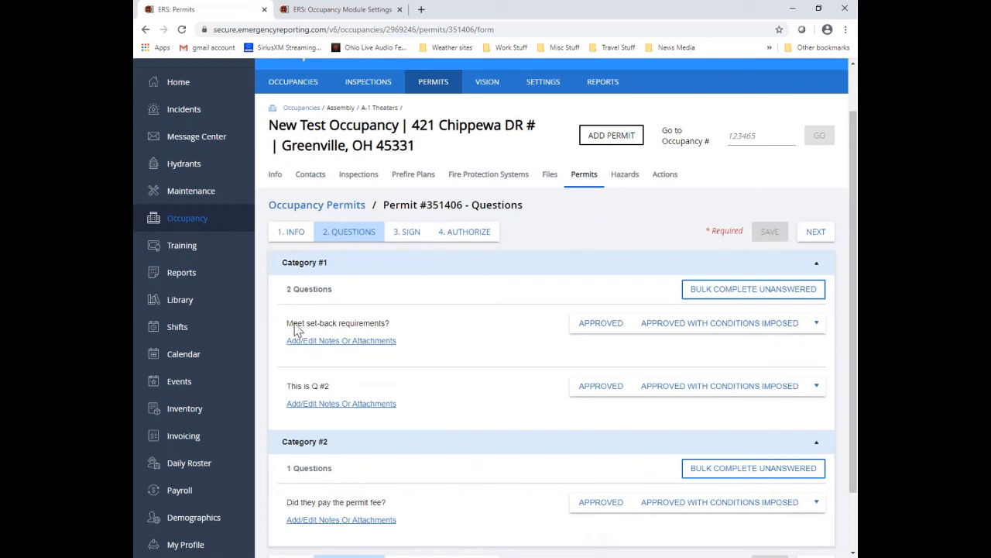
Step: Approve the set-back requirements, approve Q #2 with conditions imposed, and open its notes
left_click(594, 328)
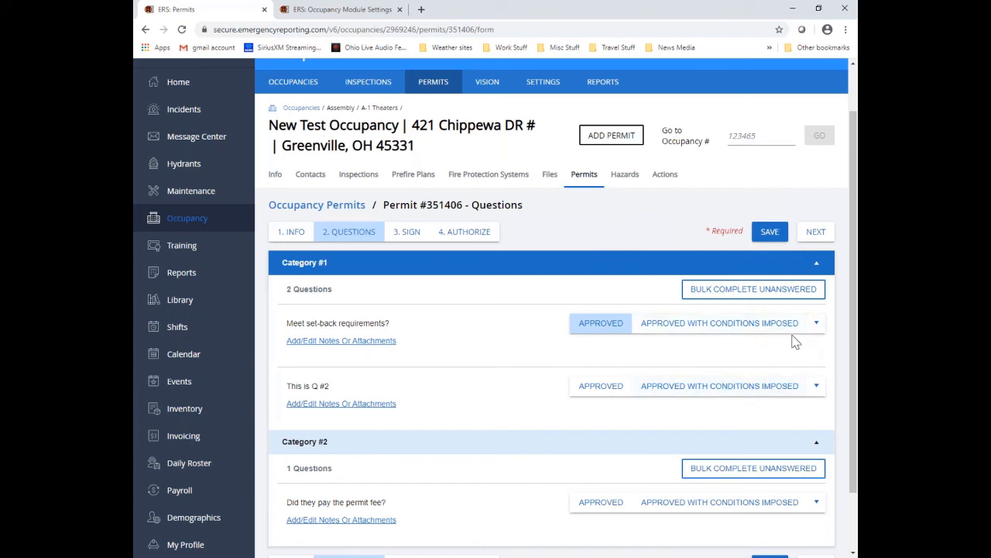
left_click(817, 325)
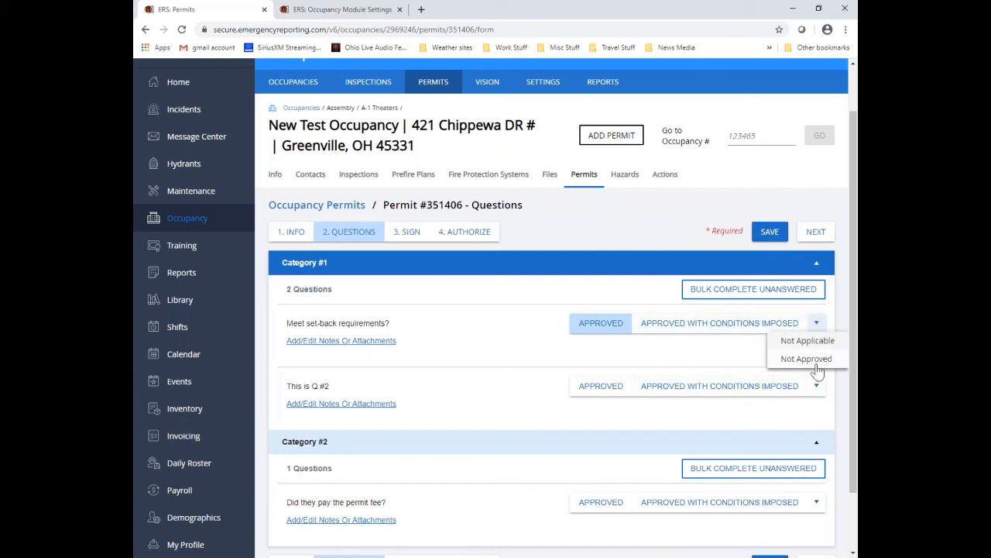
left_click(750, 353)
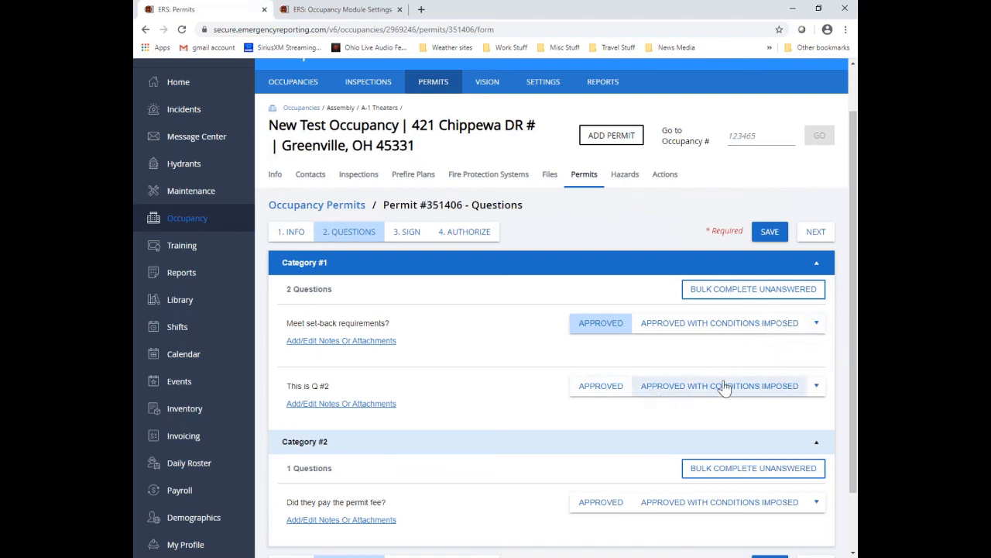
left_click(761, 392)
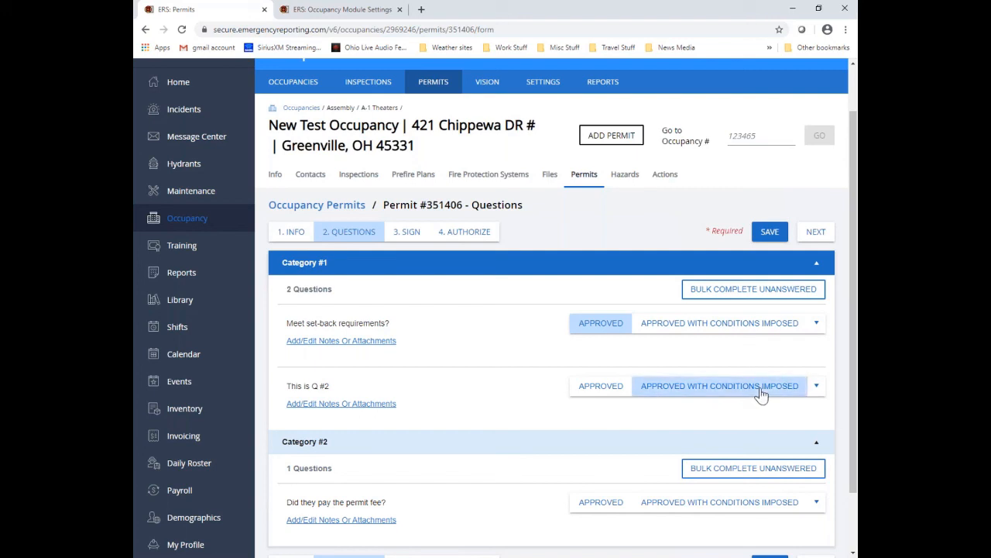
left_click(383, 404)
Step: Add the remark 'Conditions are this and that...' and the Building on fire photo to Q #2, then save
left_click(265, 275)
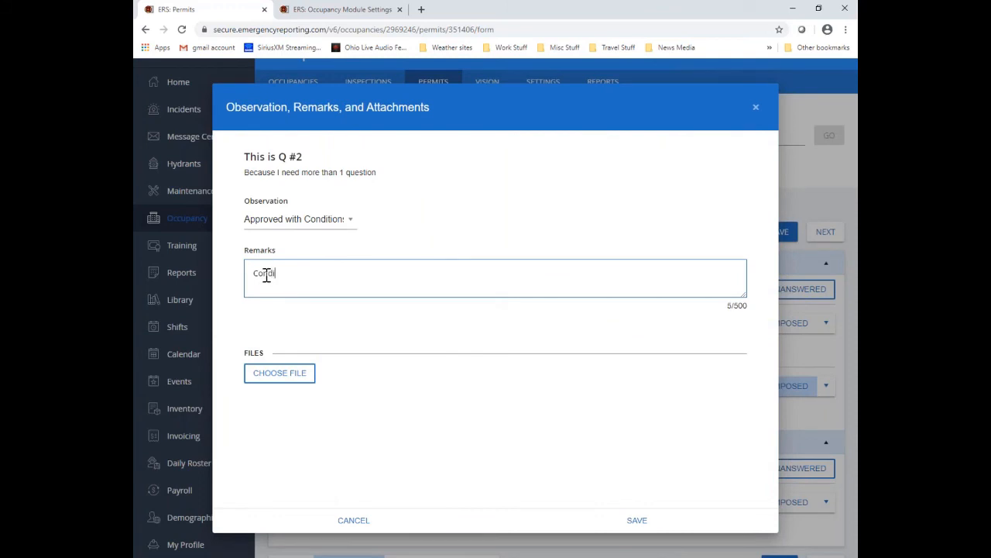
type("Condition")
type("s are this and that...........................")
left_click(271, 375)
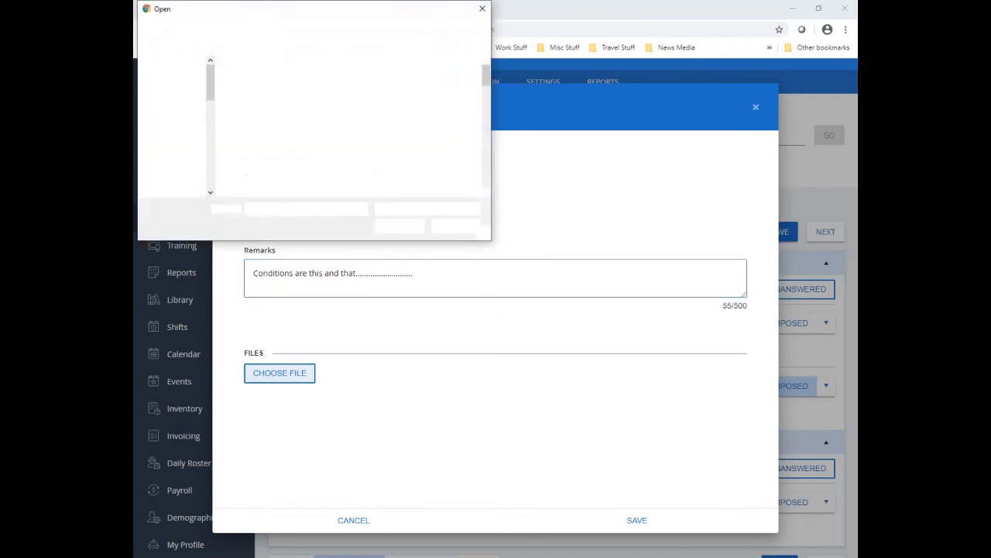
left_click(308, 155)
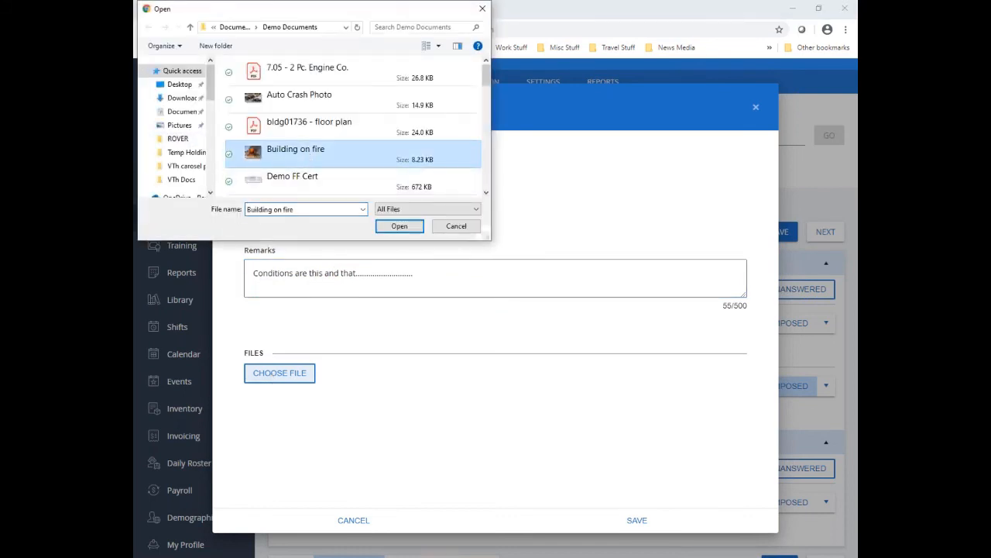
left_click(403, 227)
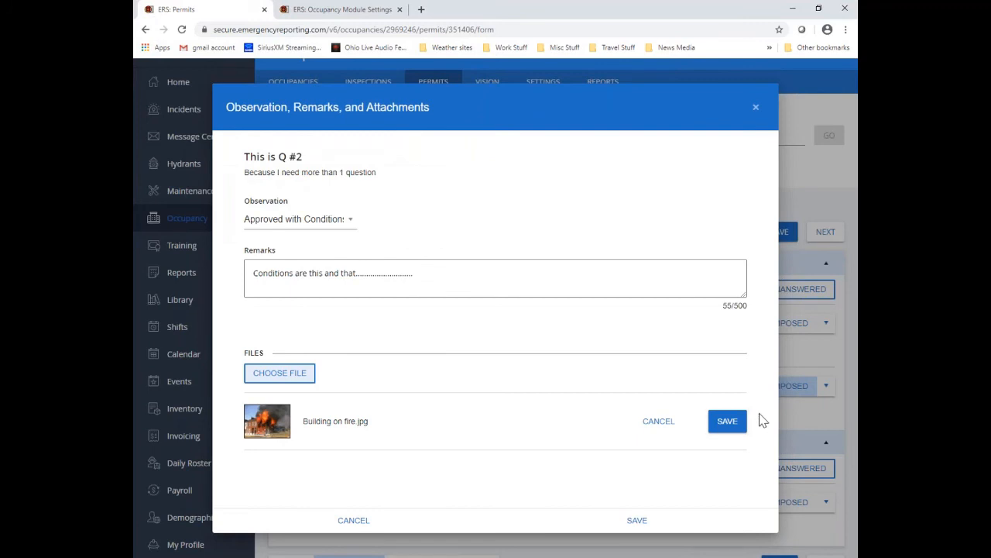
left_click(724, 425)
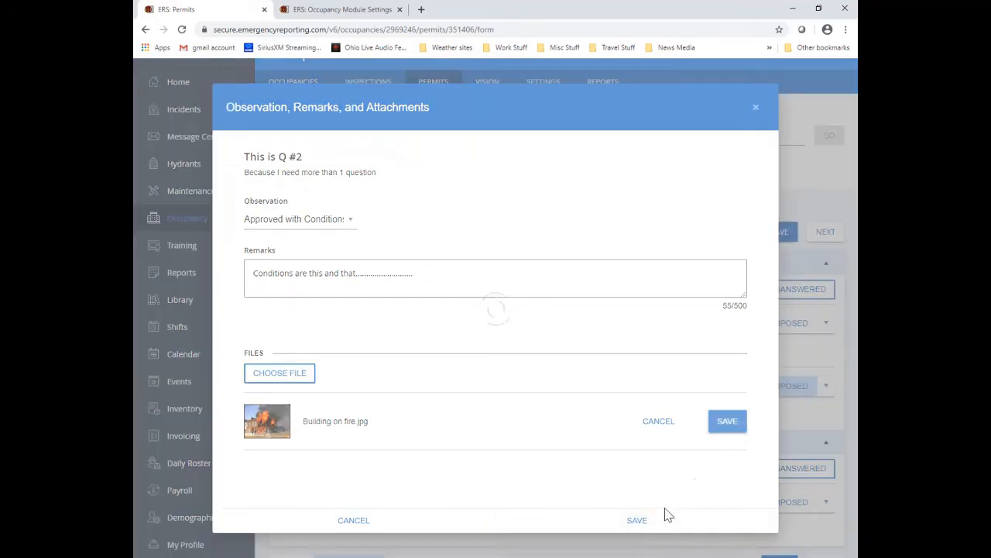
left_click(638, 524)
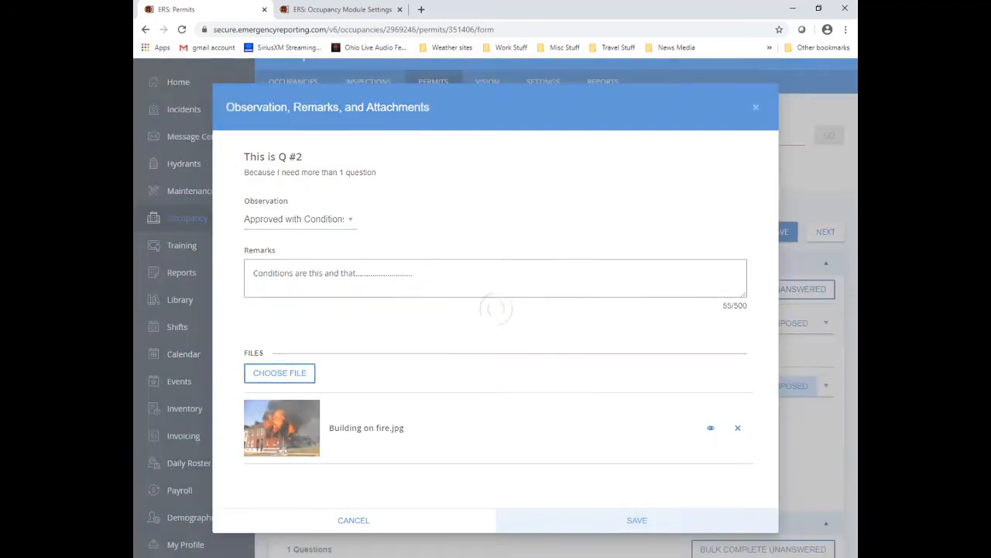
Step: Bulk-mark Category #2's unanswered permit-fee question Approved and advance to Finalize & Sign
scroll(544, 409, "down", 1)
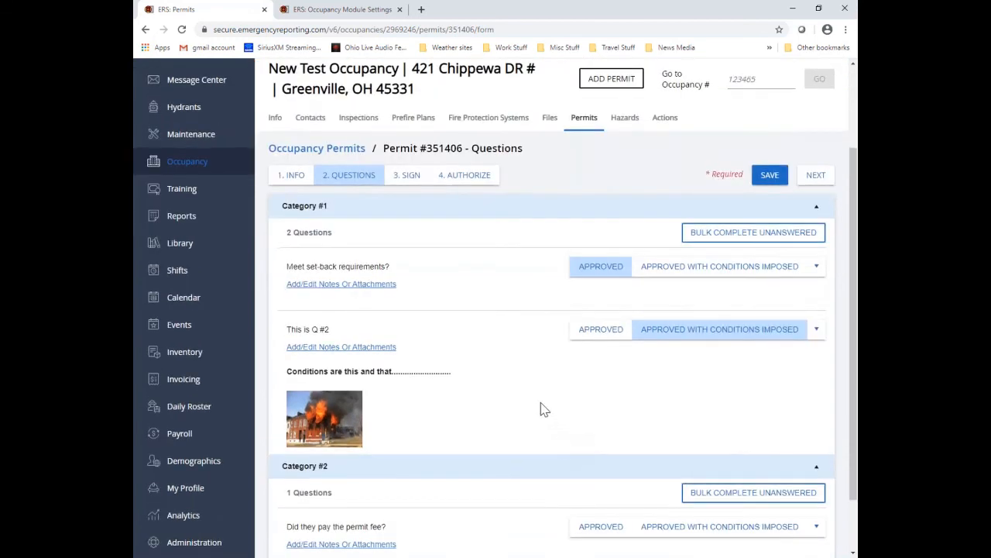
scroll(544, 409, "down", 1)
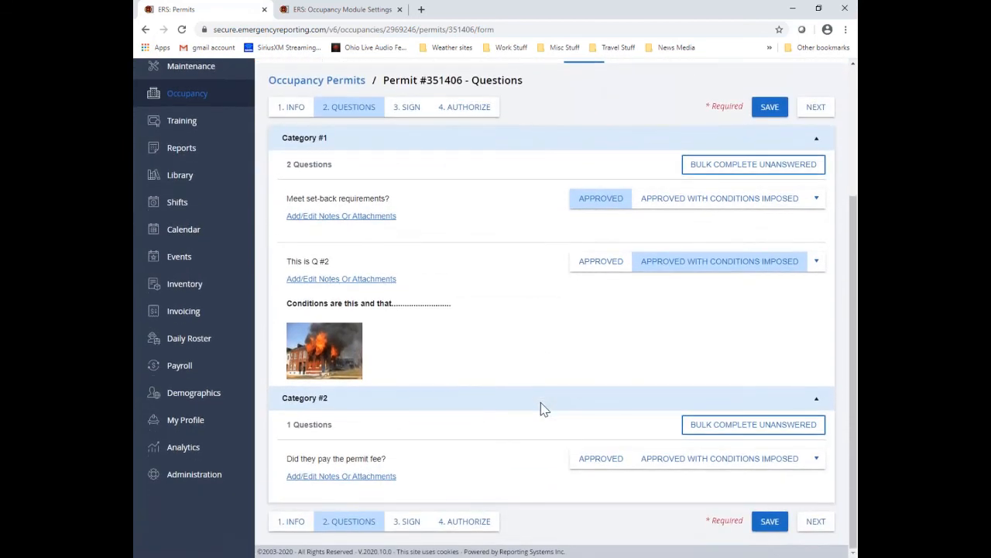
left_click(743, 435)
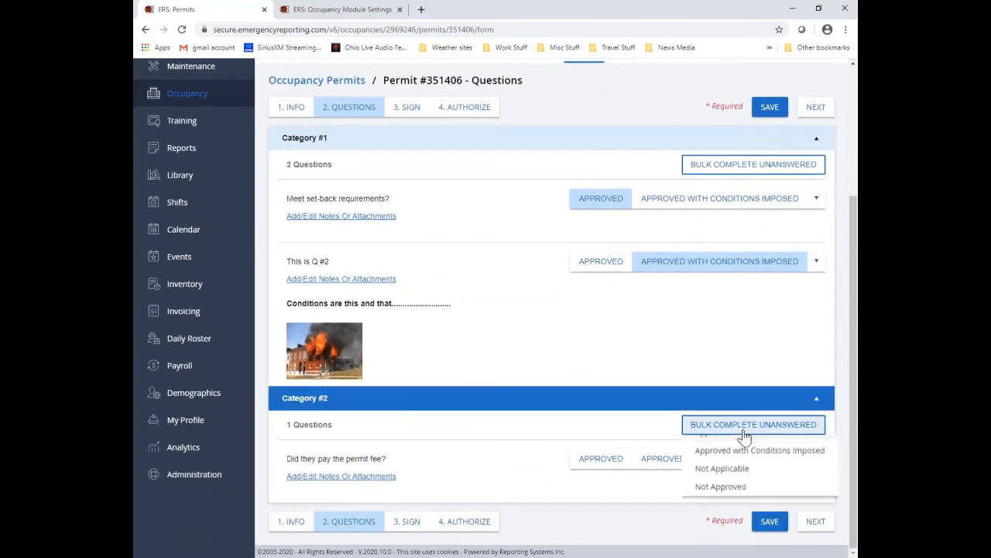
left_click(713, 443)
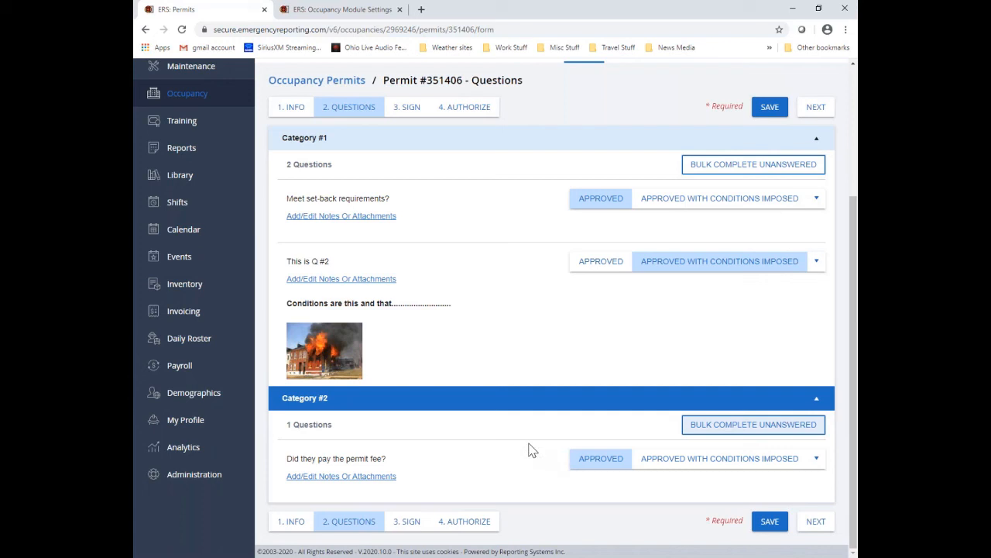
left_click(816, 524)
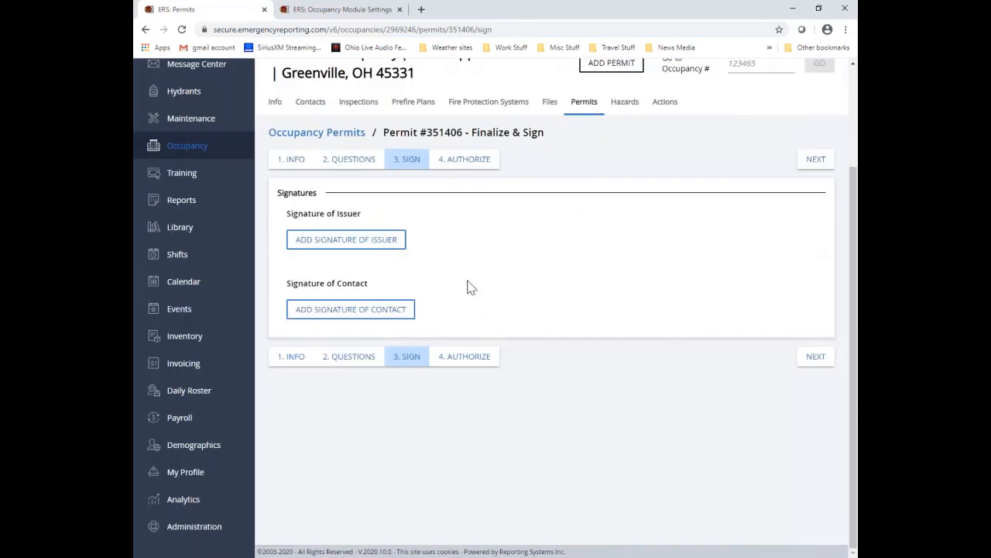
Step: Draw and save the issuer's signature on permit 351406
left_click(390, 249)
mouse_move(336, 325)
left_mouse_down()
mouse_move(391, 333)
mouse_move(496, 321)
left_mouse_up()
left_click(565, 415)
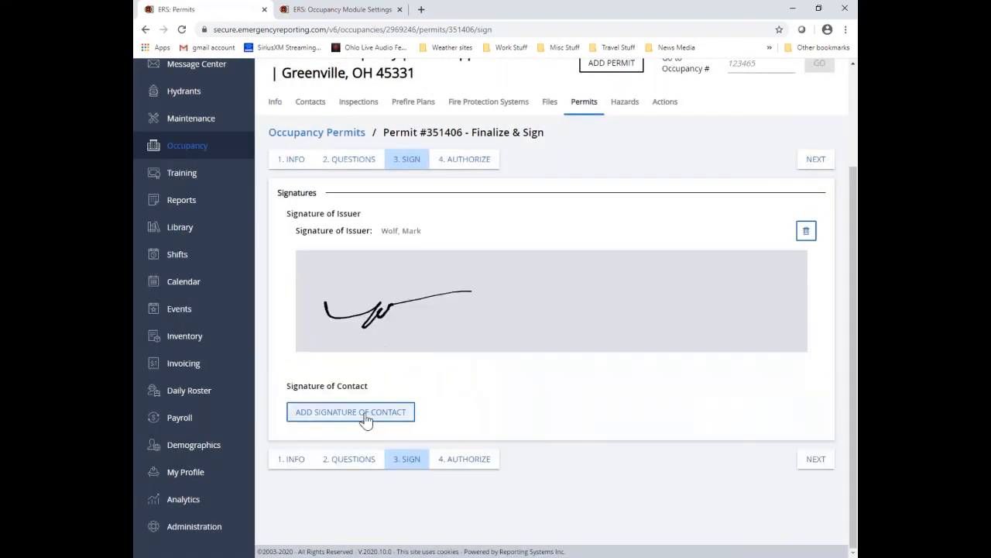
Step: Add the contact's name and drawn signature to the permit
left_click(366, 419)
left_click(431, 265)
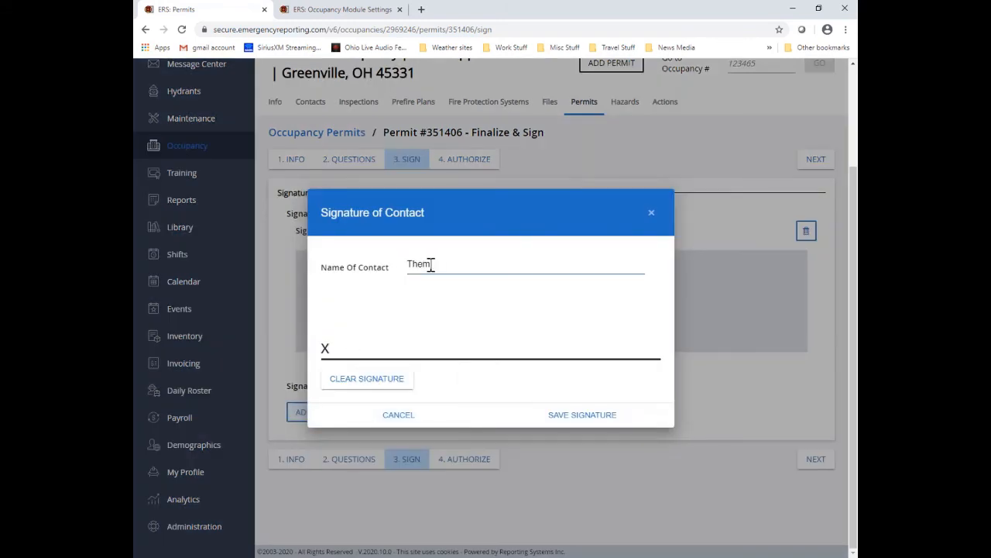
type("Them")
mouse_move(345, 317)
left_mouse_down()
mouse_move(369, 348)
mouse_move(431, 331)
mouse_move(542, 327)
left_mouse_up()
left_click(591, 415)
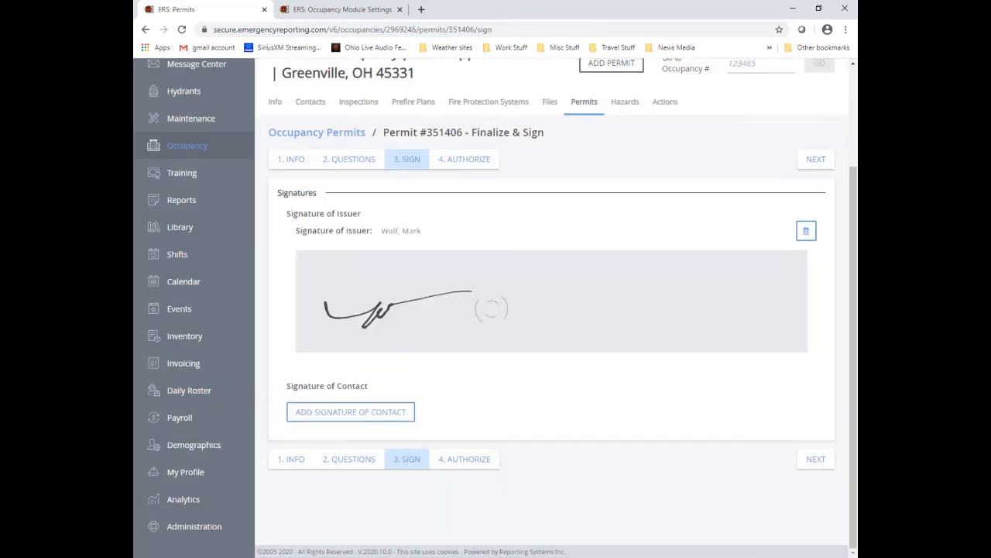
left_click_drag(855, 209, 857, 236)
Step: Authorize and lock permit 351406, then generate its printable report
left_click(816, 107)
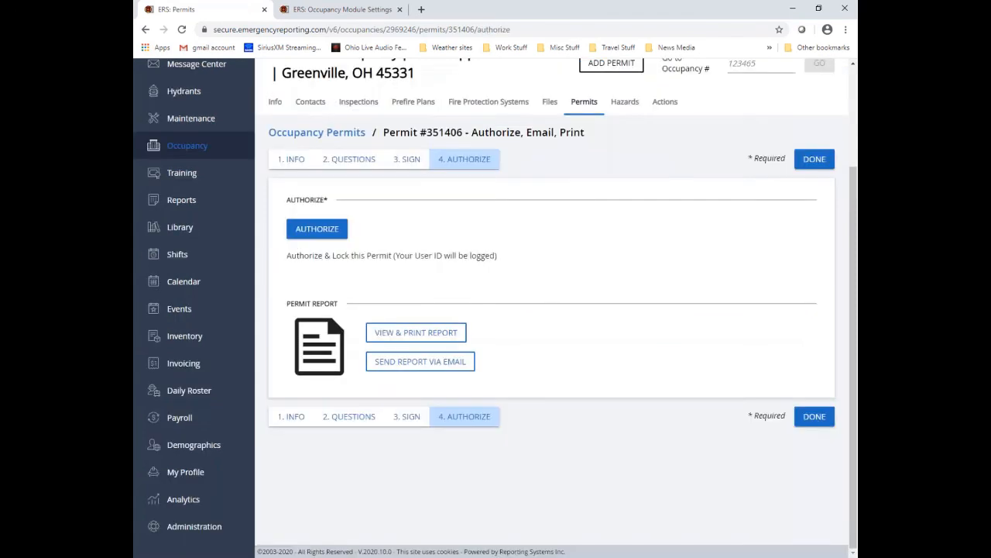
left_click(329, 231)
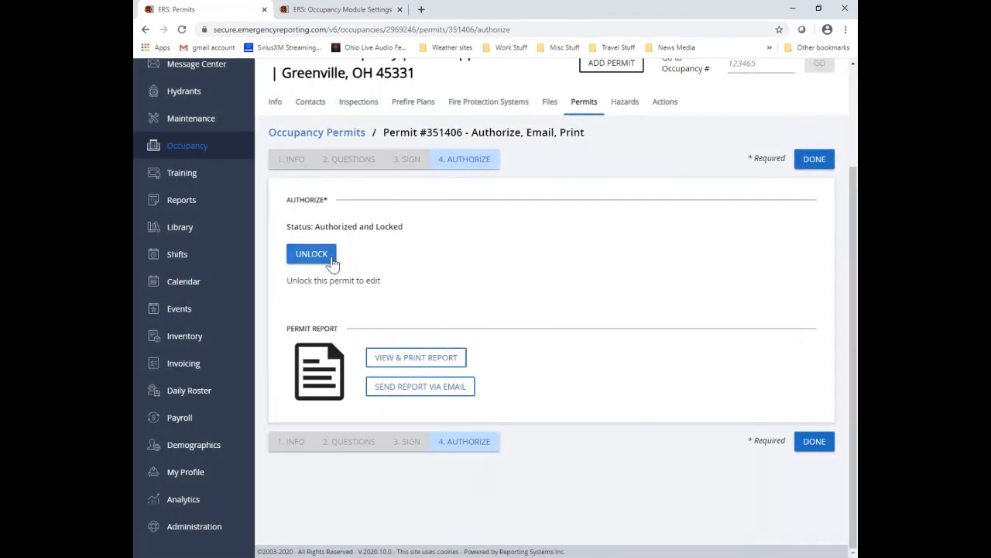
left_click(438, 360)
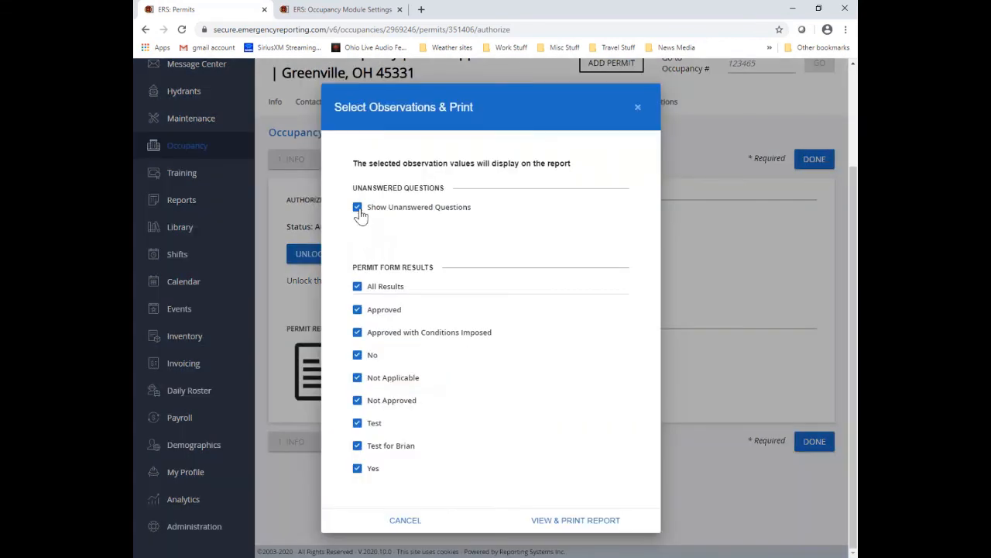
left_click(564, 525)
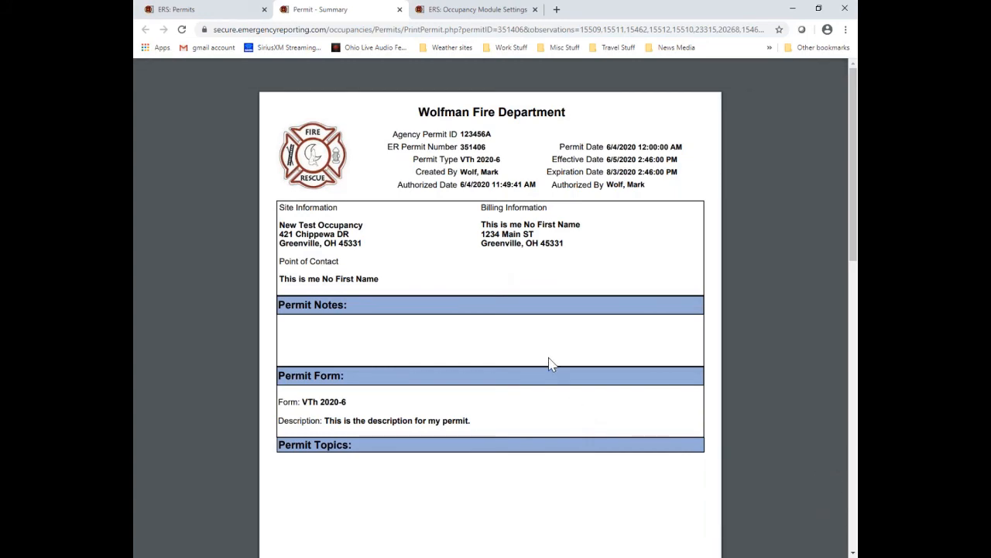
Step: Review the permit summary report, including Q #2's notes and photo, then close it
scroll(482, 314, "down", 9)
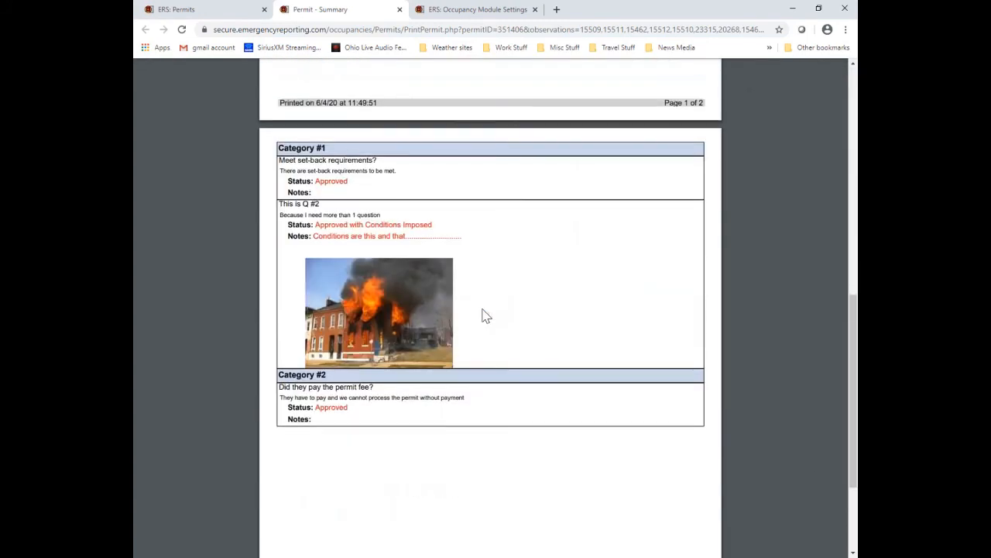
scroll(496, 312, "up", 2)
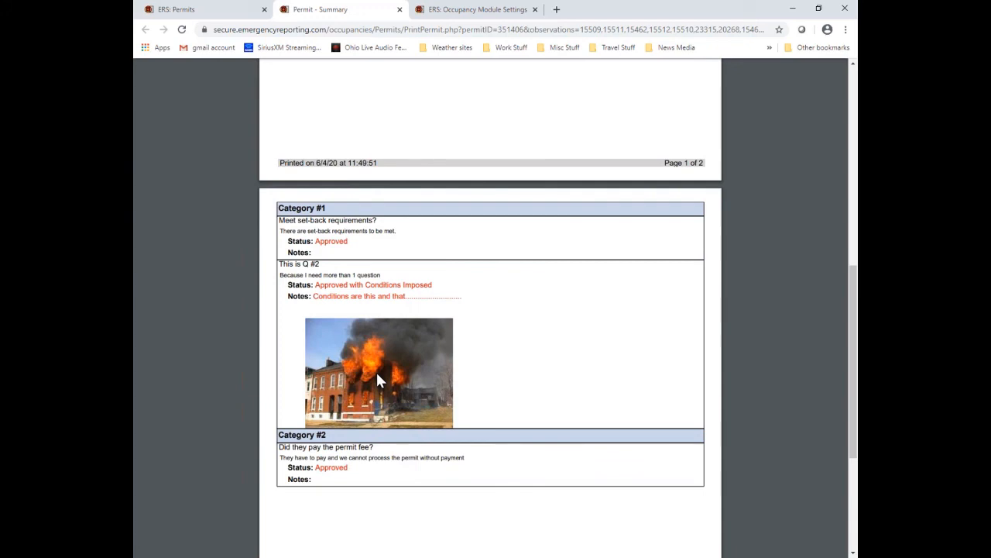
scroll(629, 378, "down", 3)
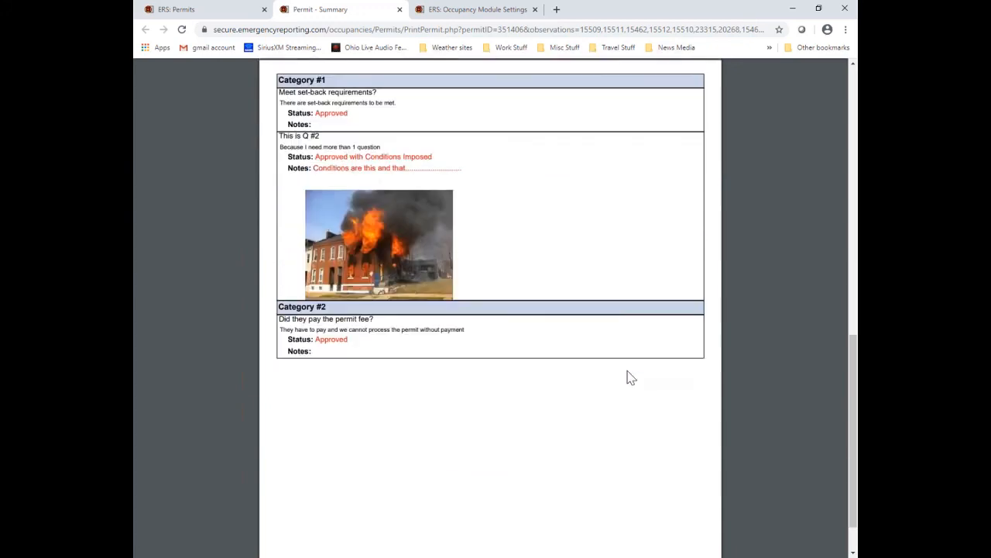
scroll(558, 362, "up", 15)
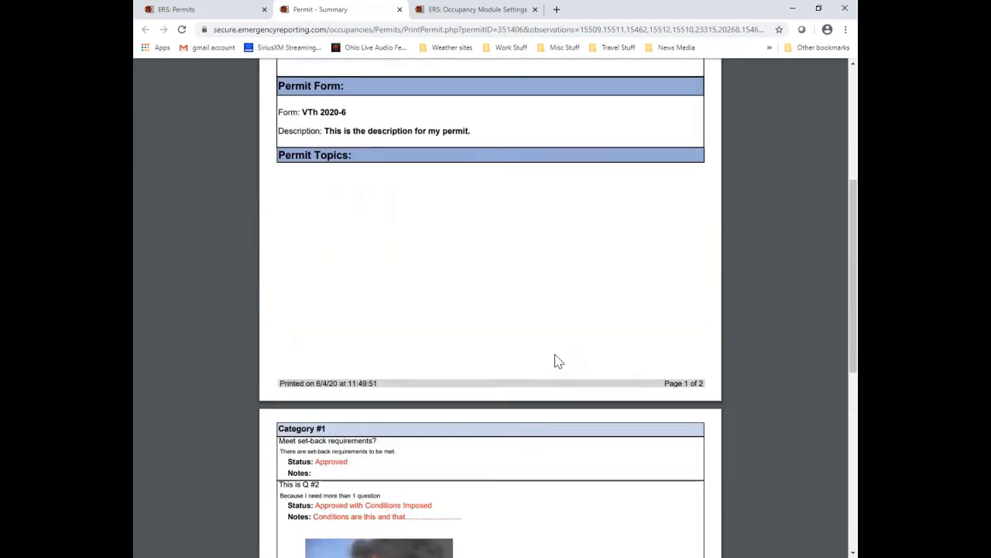
scroll(555, 360, "up", 1)
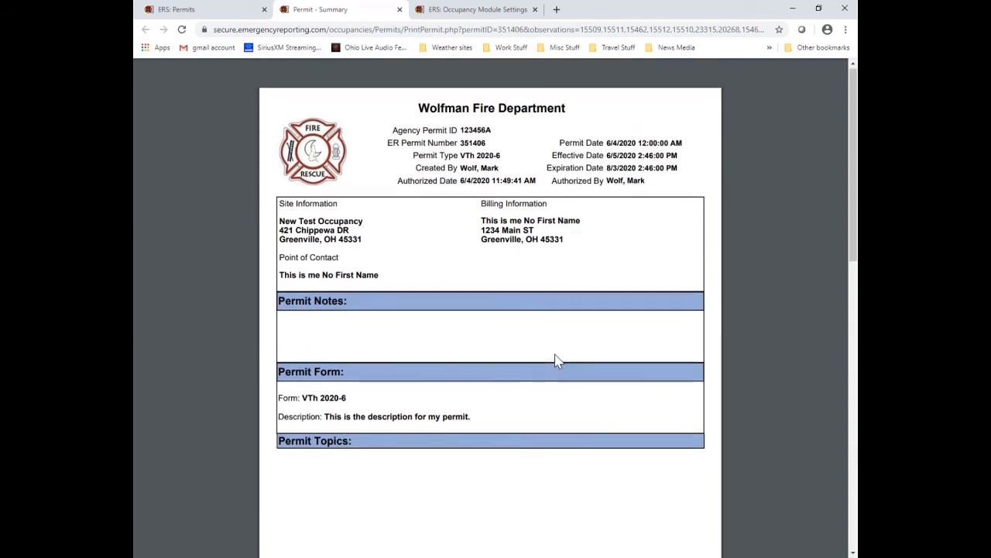
left_click(398, 9)
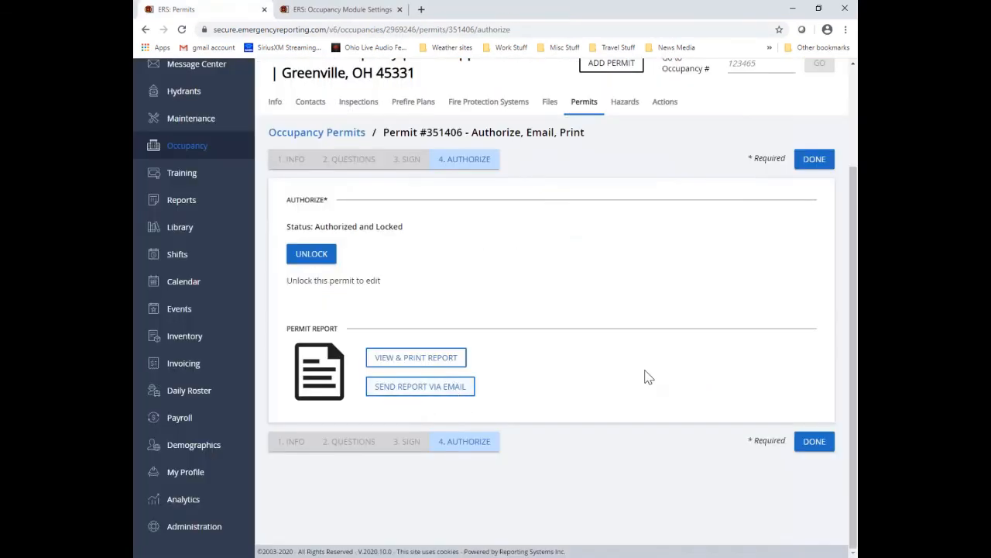
Step: Start emailing the permit report and add the building owner contact as recipient
left_click(465, 390)
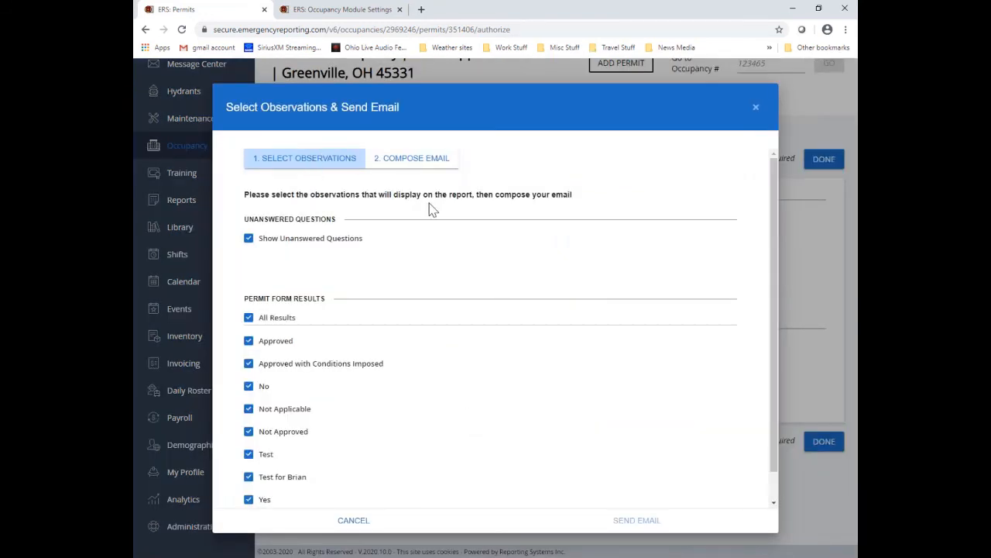
left_click(445, 162)
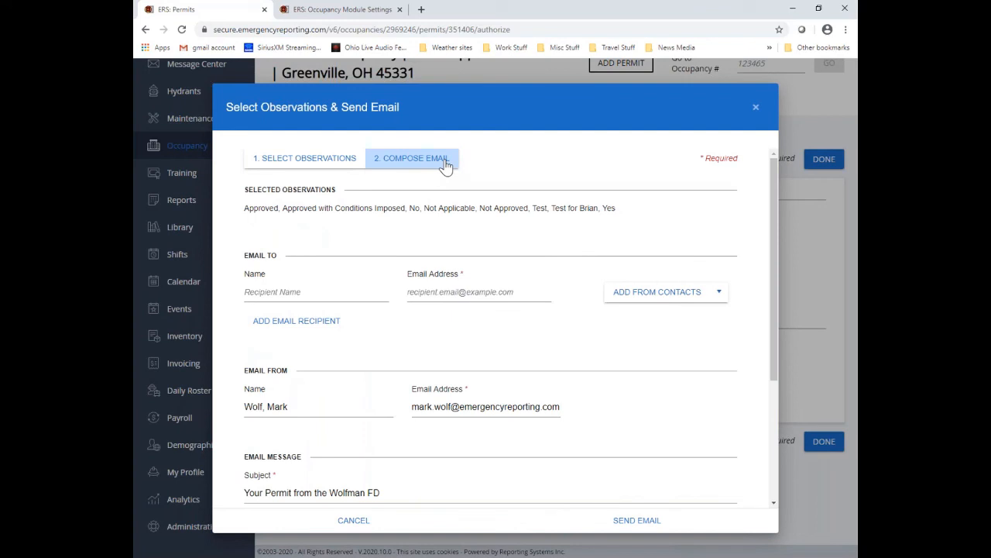
left_click(652, 296)
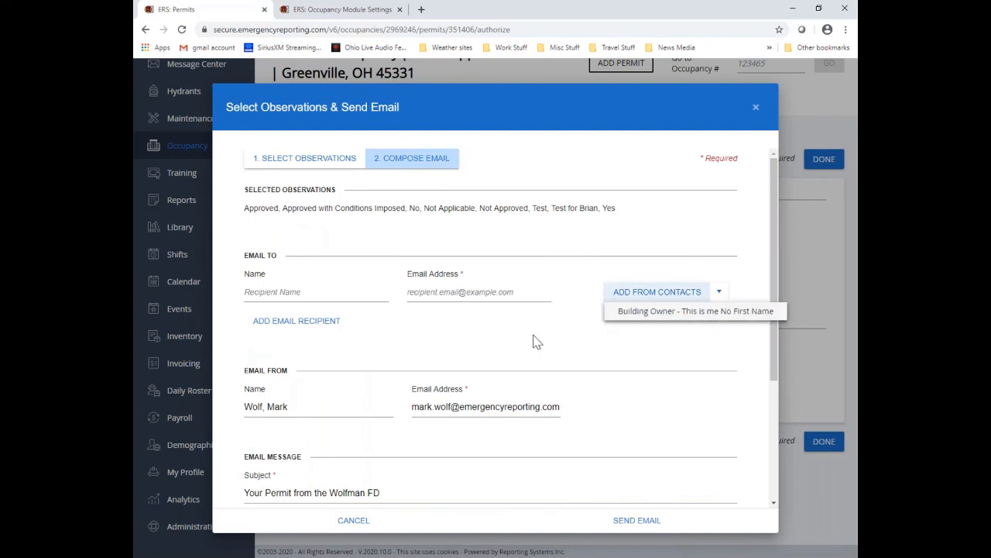
left_click(671, 313)
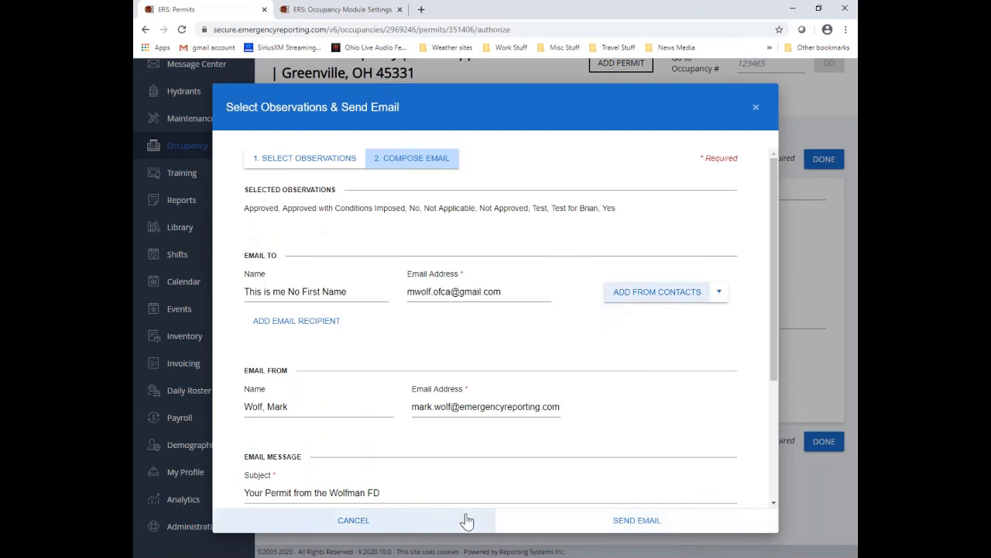
Step: Keep the default subject, write a short message, and send the email
scroll(464, 491, "down", 3)
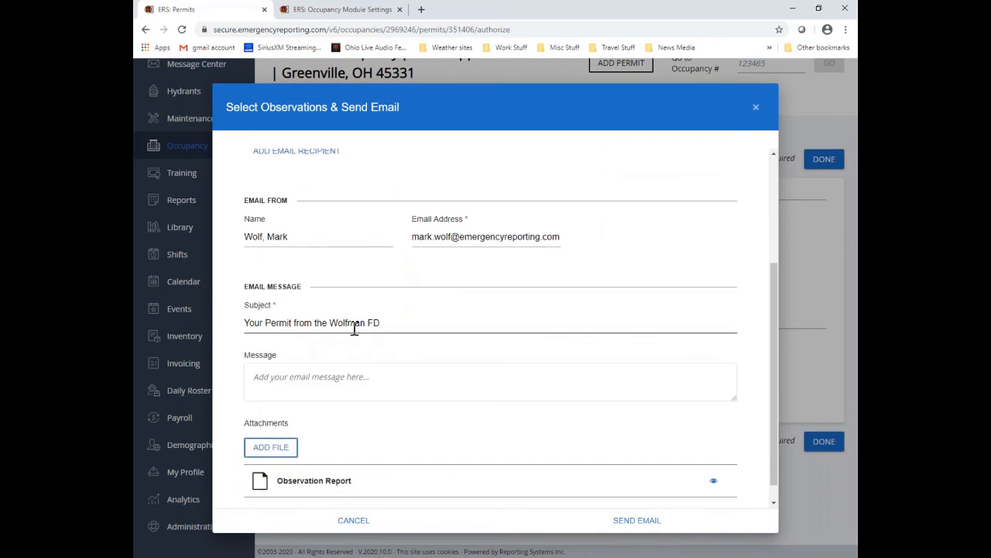
left_click_drag(245, 323, 388, 322)
left_click(394, 361)
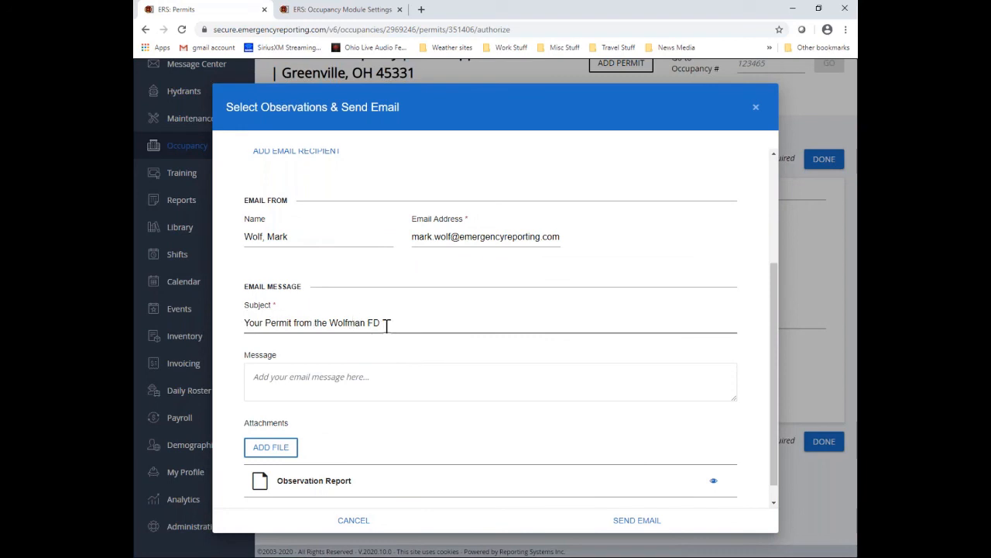
left_click(295, 379)
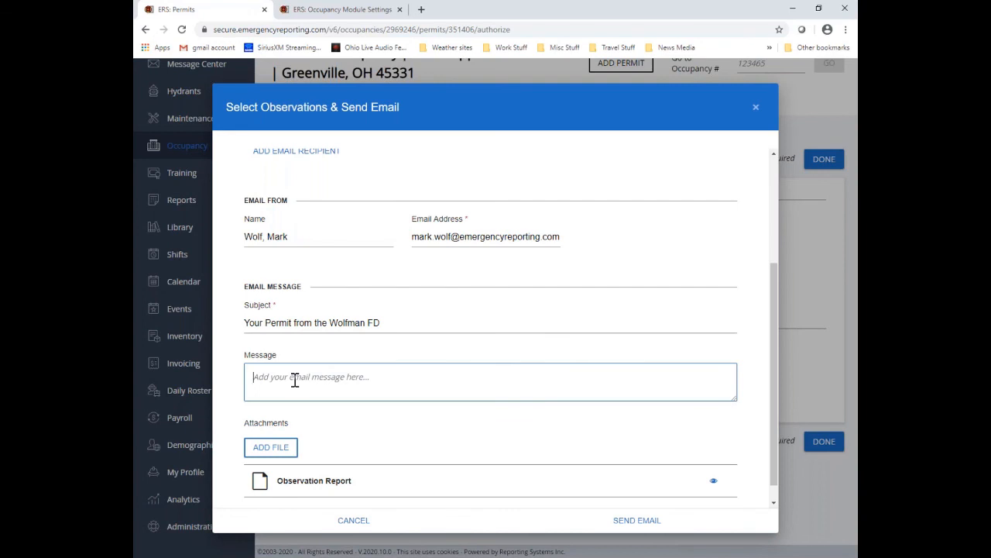
type("messgage g")
scroll(298, 381, "down", 1)
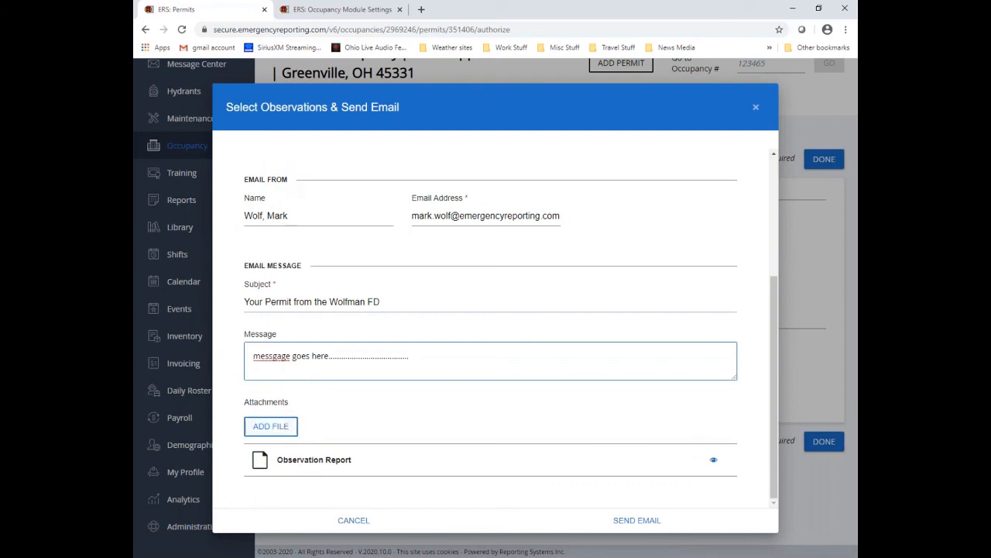
left_click(638, 522)
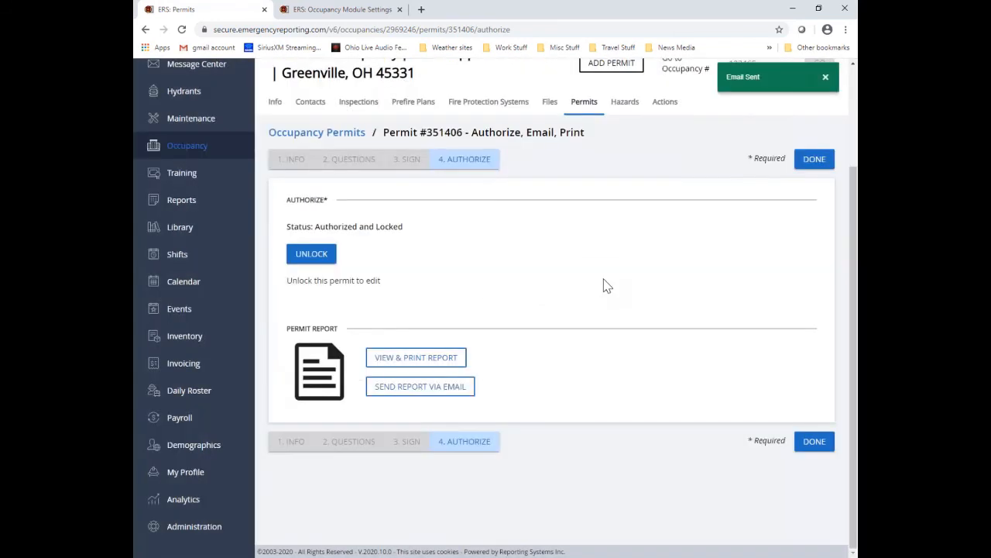
Step: Finish the permit and compare permits 343854 and 351406 in the list, checking their Status column
scroll(607, 285, "up", 3)
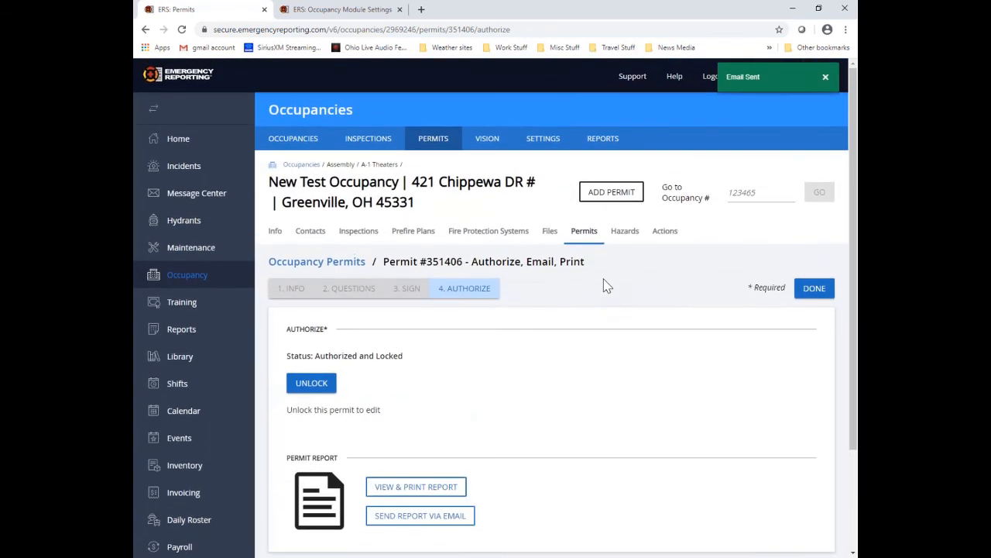
left_click(799, 288)
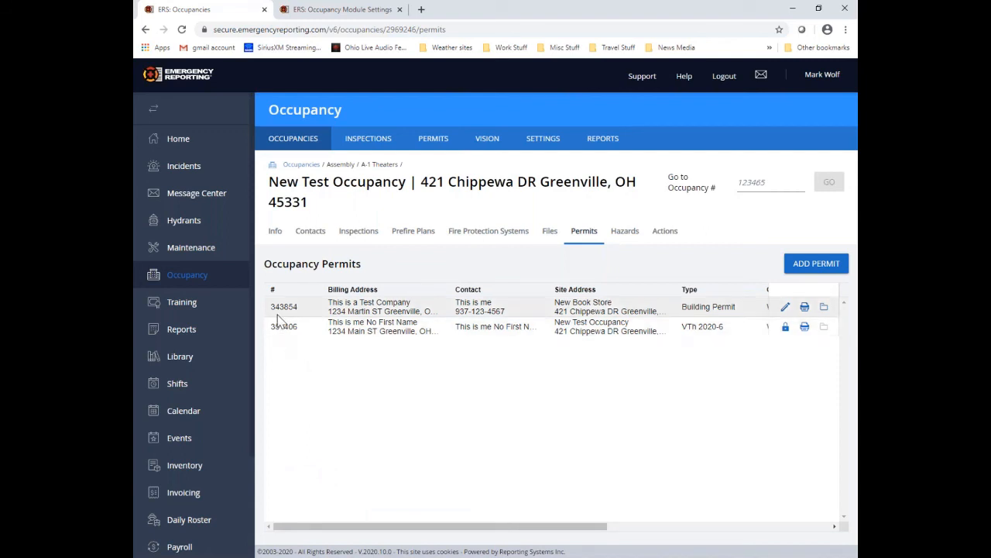
left_click_drag(271, 306, 302, 306)
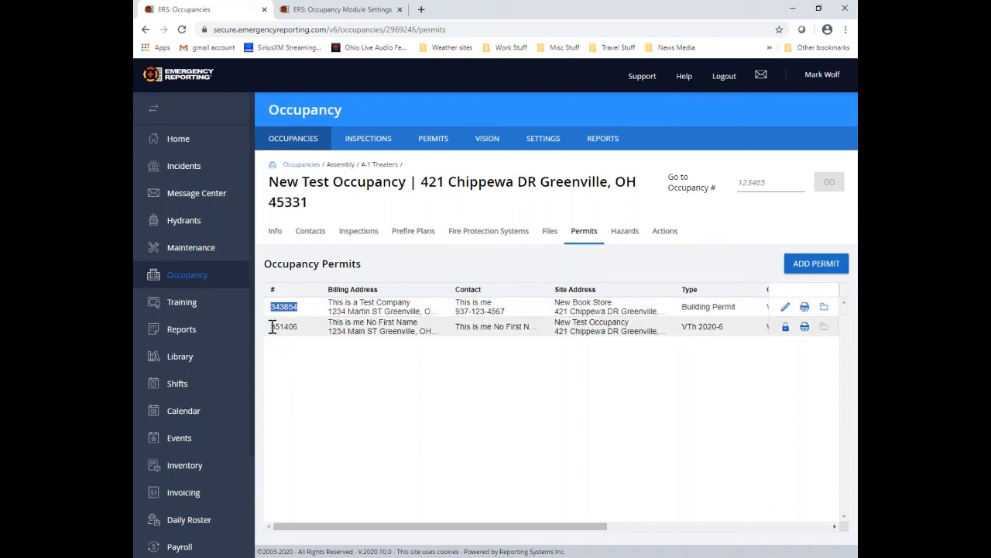
left_click_drag(272, 326, 303, 327)
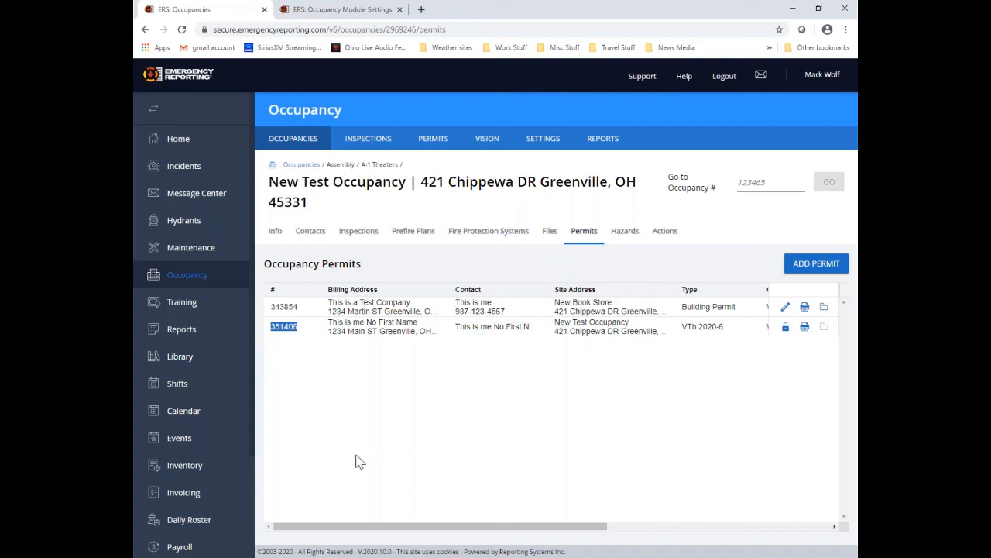
left_click_drag(441, 529, 700, 553)
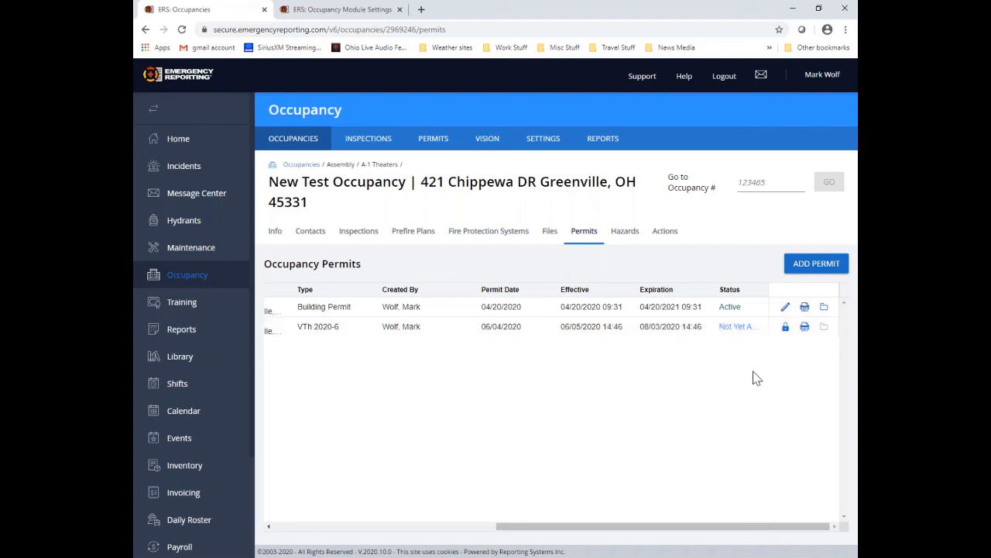
left_click_drag(701, 527, 445, 542)
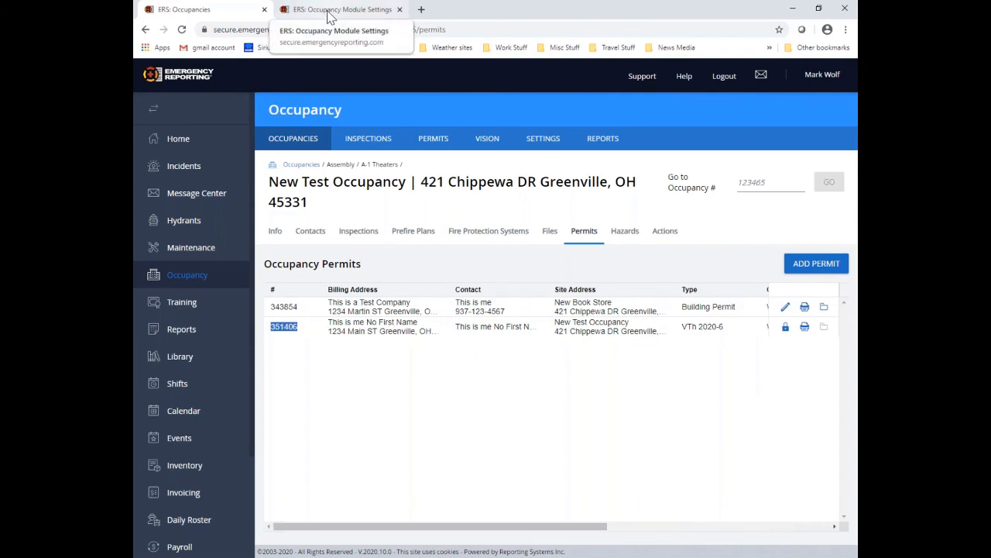
Step: Go to the Dashboard's Permits list, where permit 351406 shows Not Yet Active
left_click(179, 145)
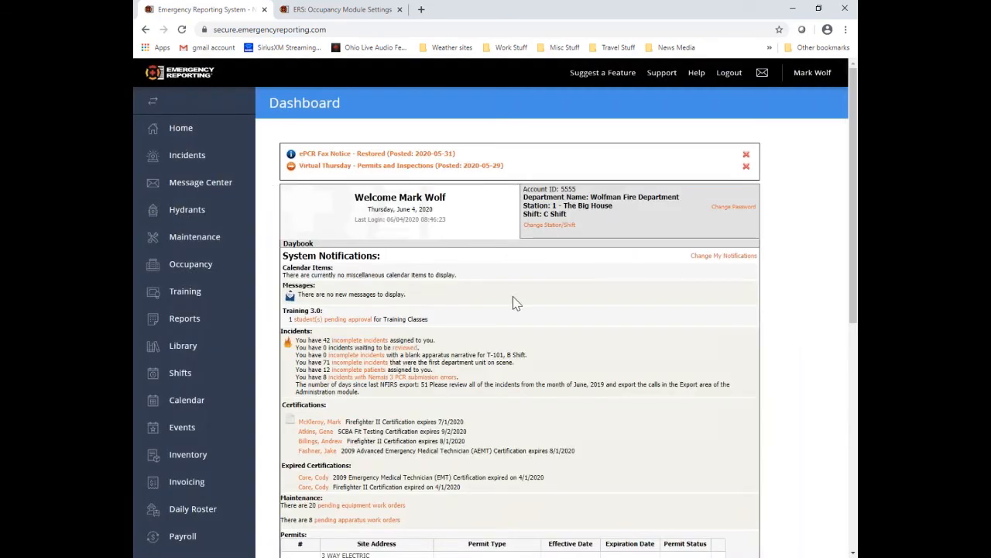
scroll(514, 302, "down", 4)
scroll(321, 199, "down", 1)
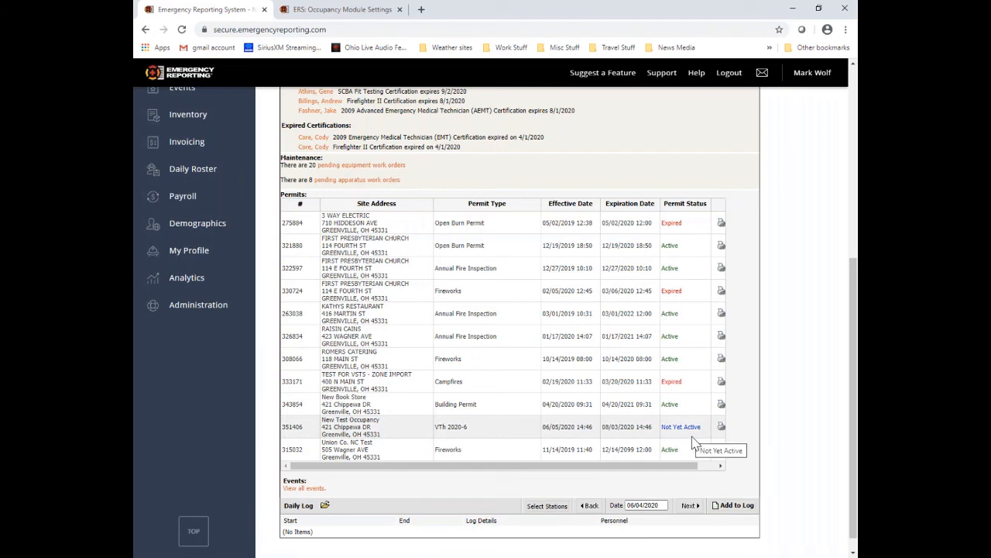
Step: Open the dashboard notification settings and review the permits detail display options
scroll(697, 402, "up", 5)
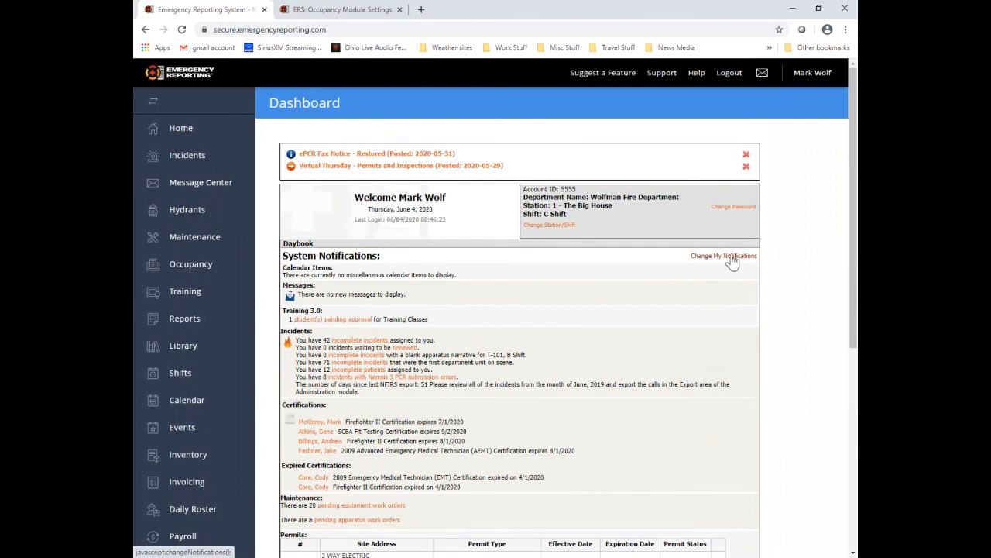
left_click(739, 259)
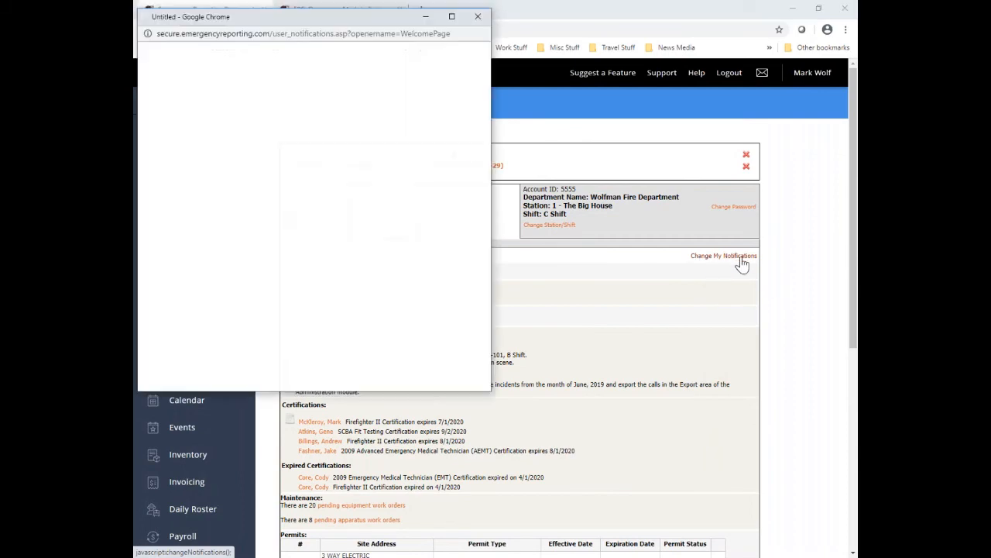
left_click_drag(403, 24, 565, 43)
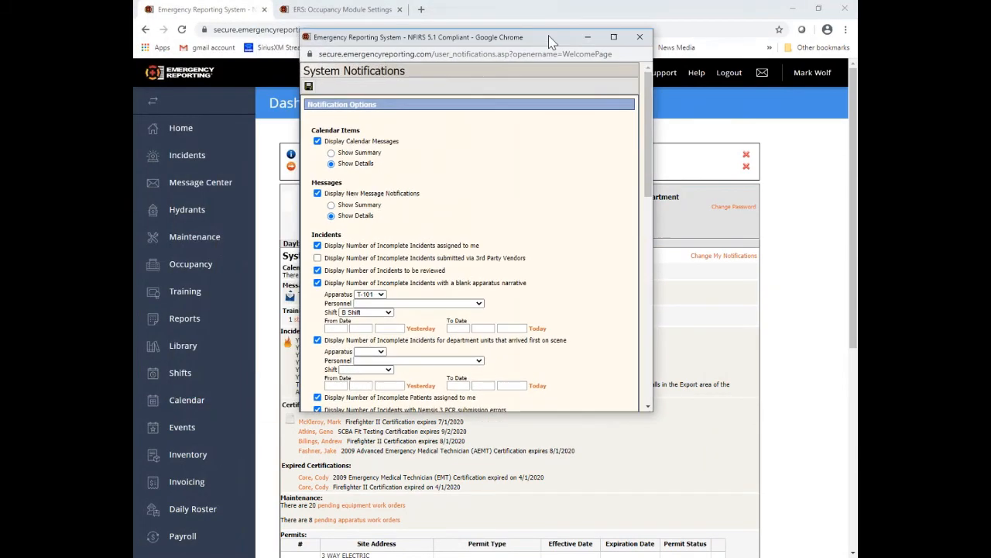
scroll(498, 236, "down", 4)
scroll(498, 236, "down", 3)
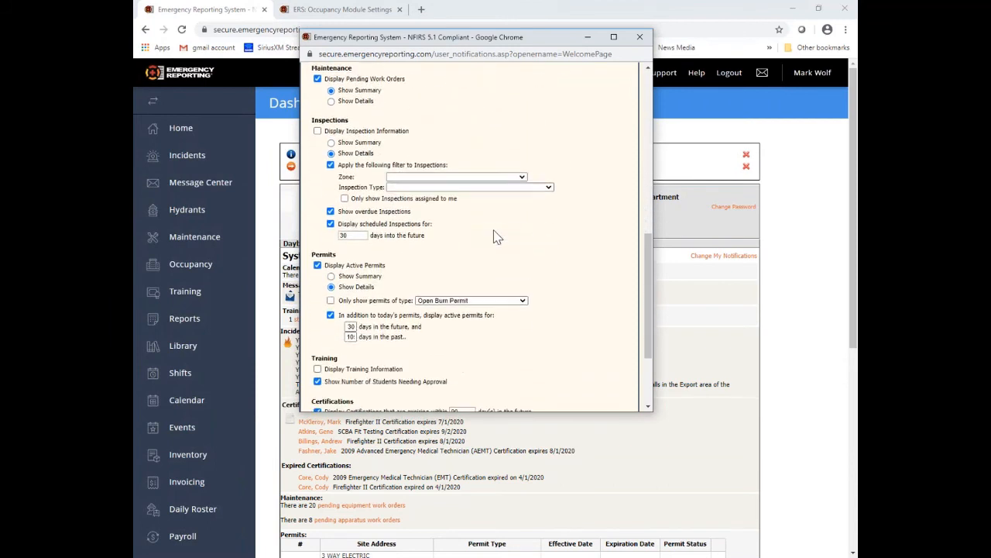
scroll(497, 237, "down", 1)
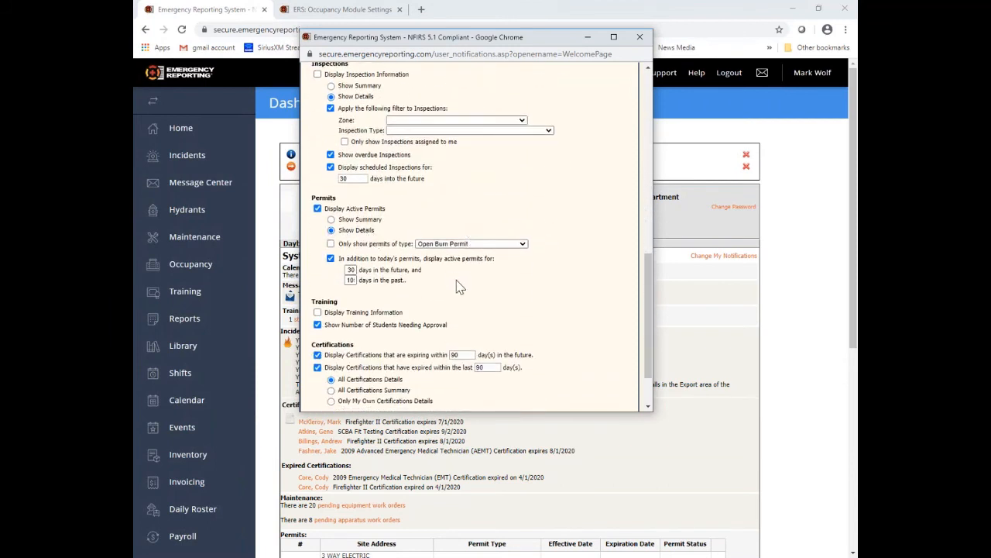
left_click_drag(341, 231, 380, 236)
left_click(379, 236)
Step: Check the permit type filter list, leave it unchanged, and save the notification options
left_click(522, 244)
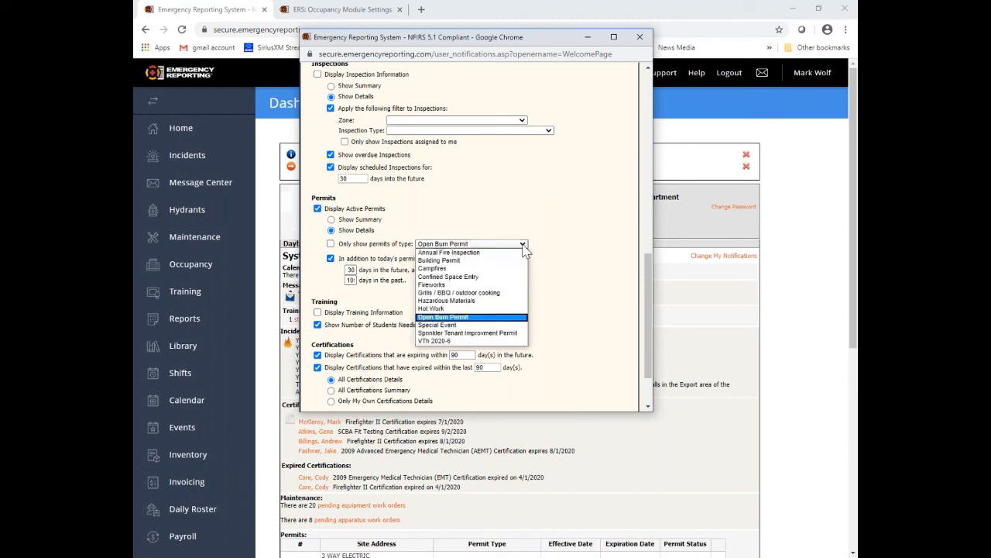
left_click(524, 247)
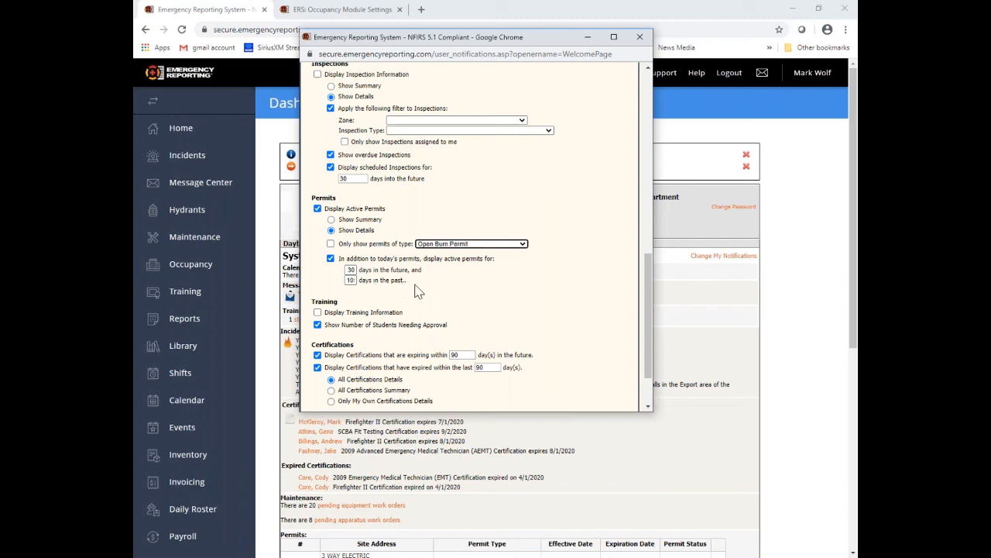
scroll(542, 285, "up", 7)
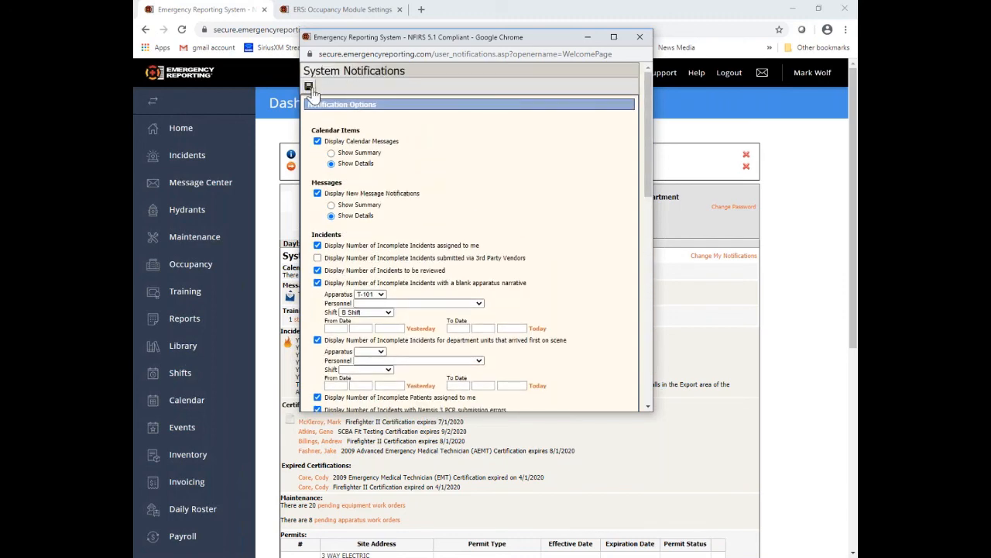
left_click(308, 87)
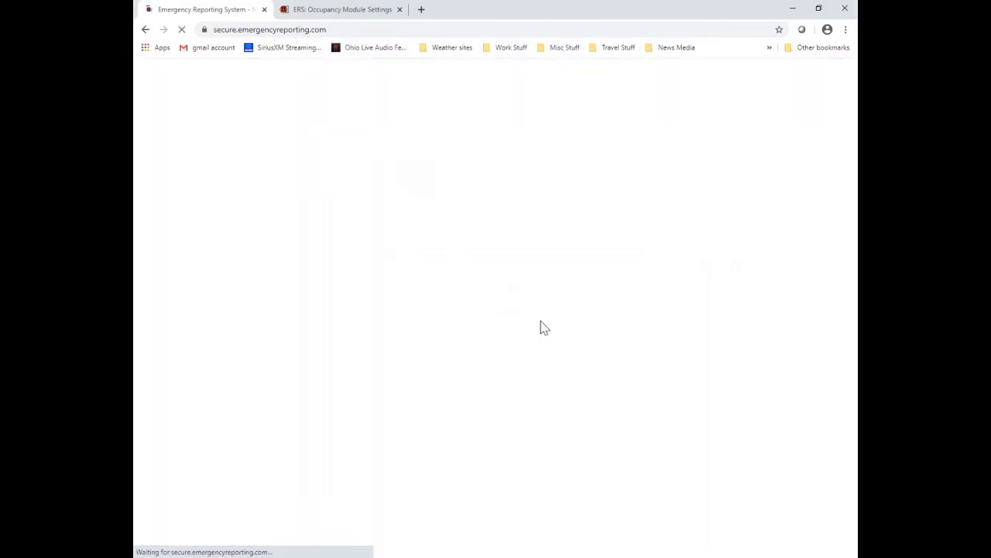
Step: Scroll the reloaded Dashboard, then switch to the ERS: Occupancy Module Settings tab
scroll(540, 321, "down", 1)
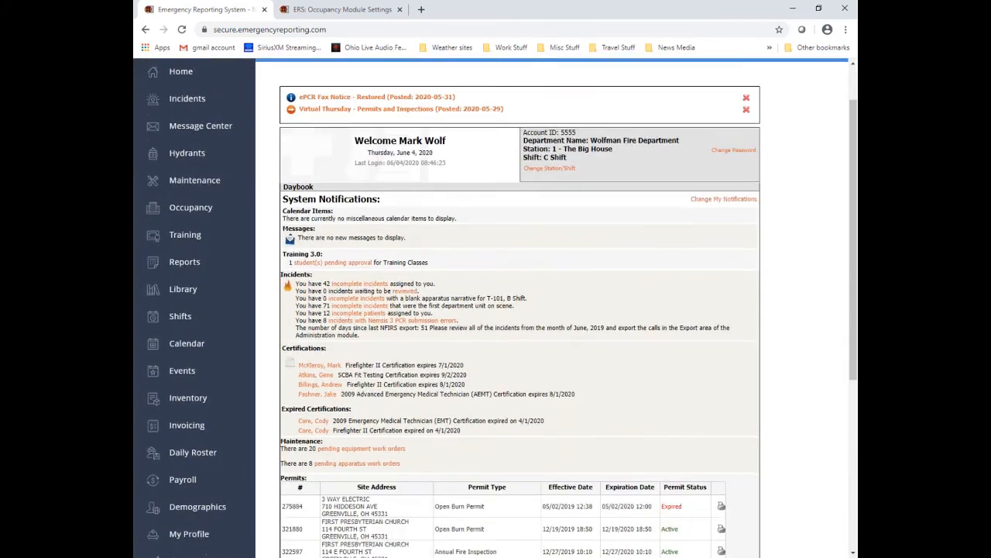
scroll(541, 320, "down", 5)
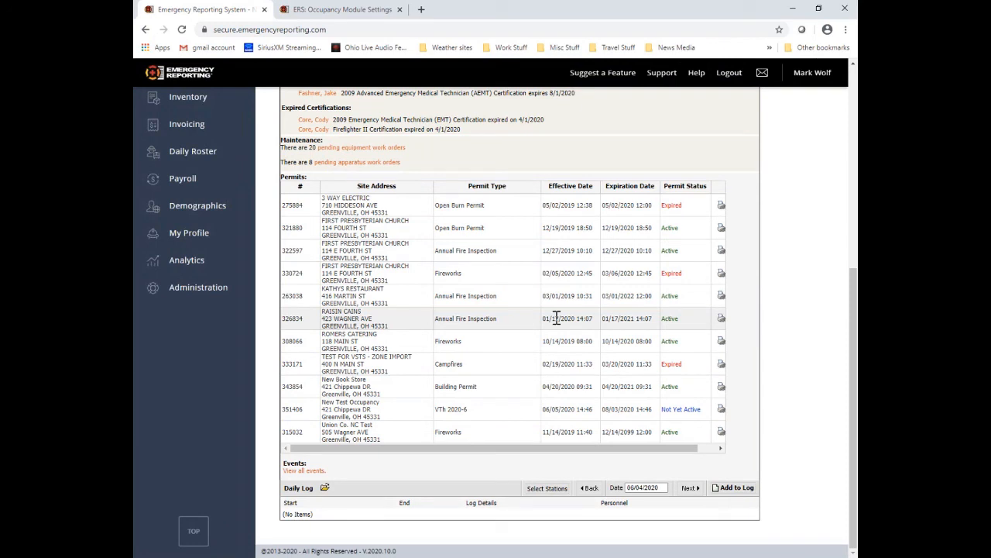
left_click(343, 10)
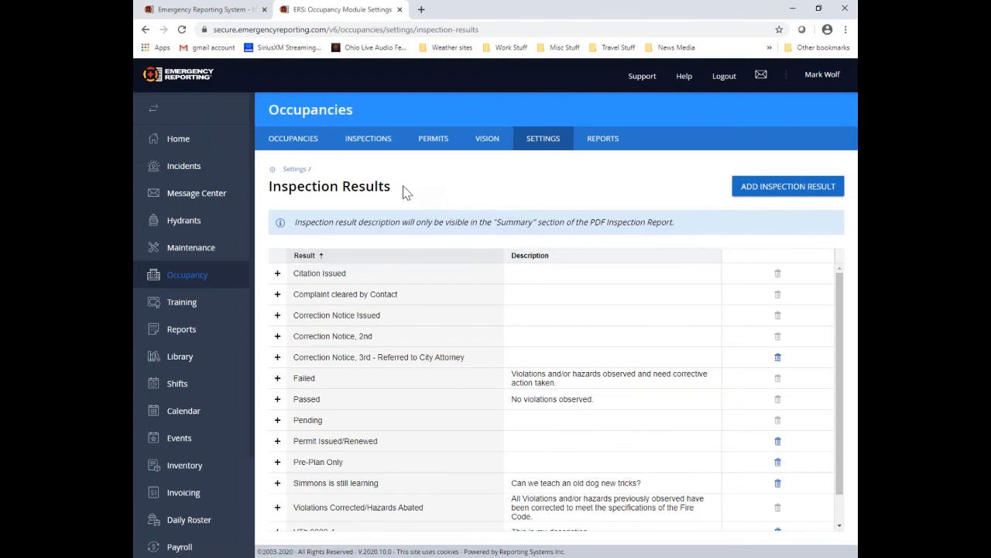
Step: Save the Permit Email Subject setting with the default 'Your Permit from the Wolfman FD'
left_click(294, 169)
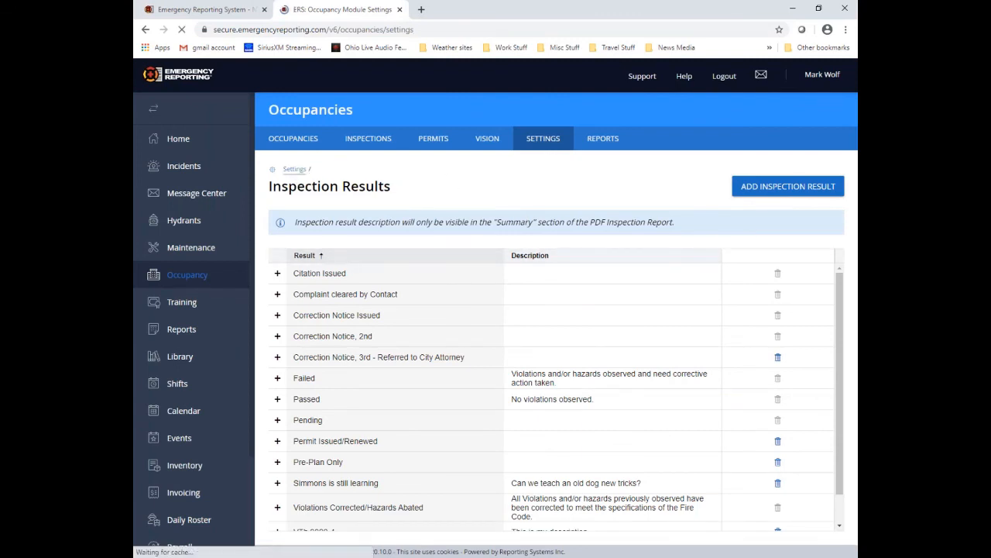
scroll(682, 318, "down", 3)
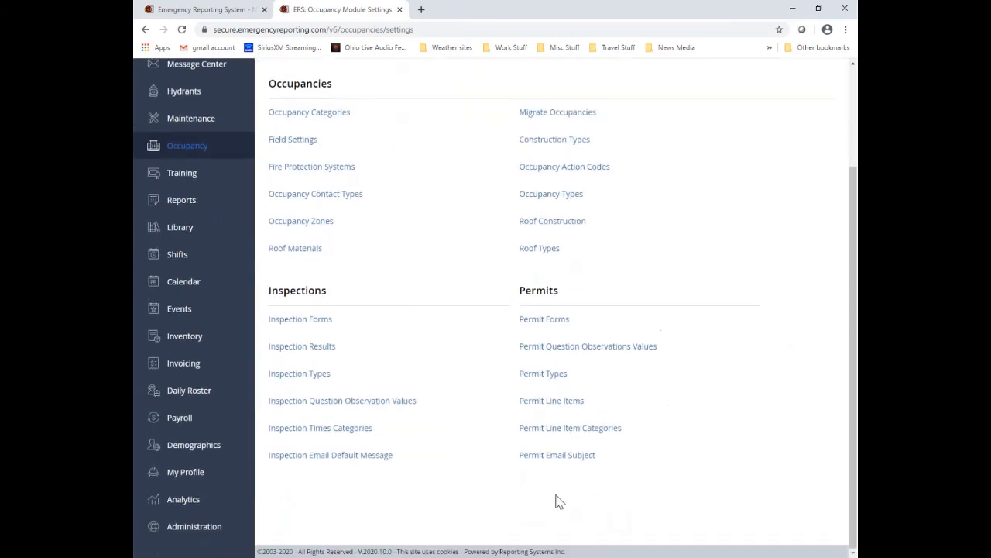
left_click(583, 458)
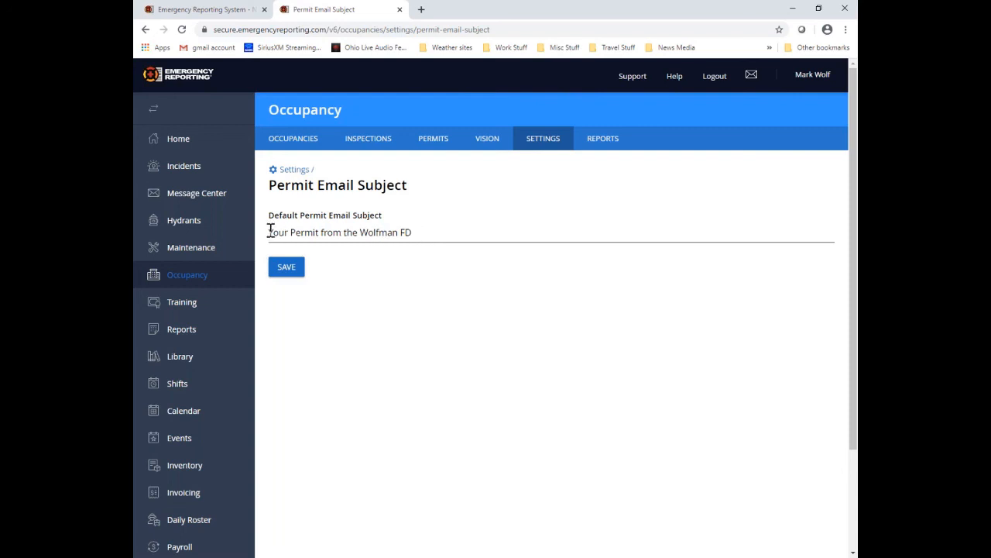
left_click_drag(269, 231, 434, 228)
left_click(348, 283)
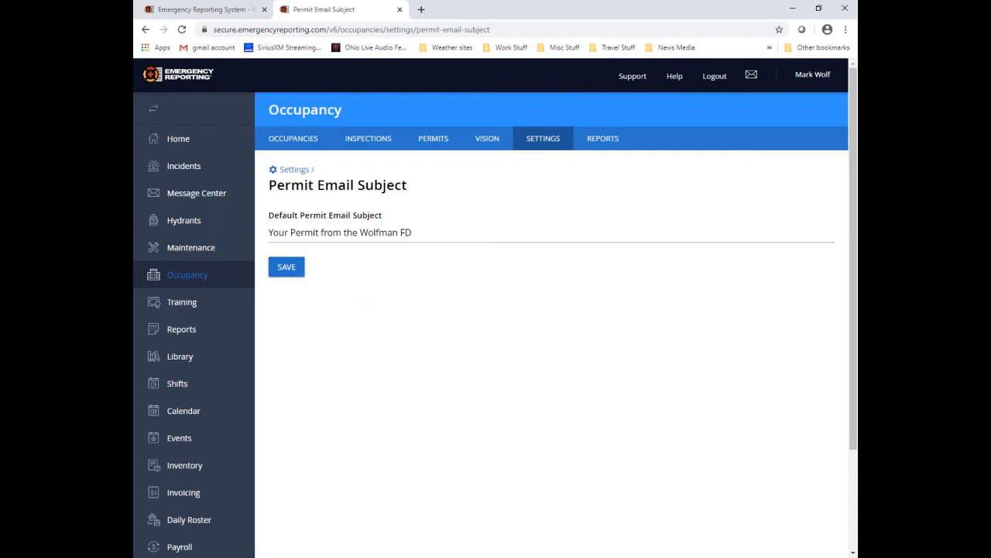
left_click(286, 266)
left_click(603, 145)
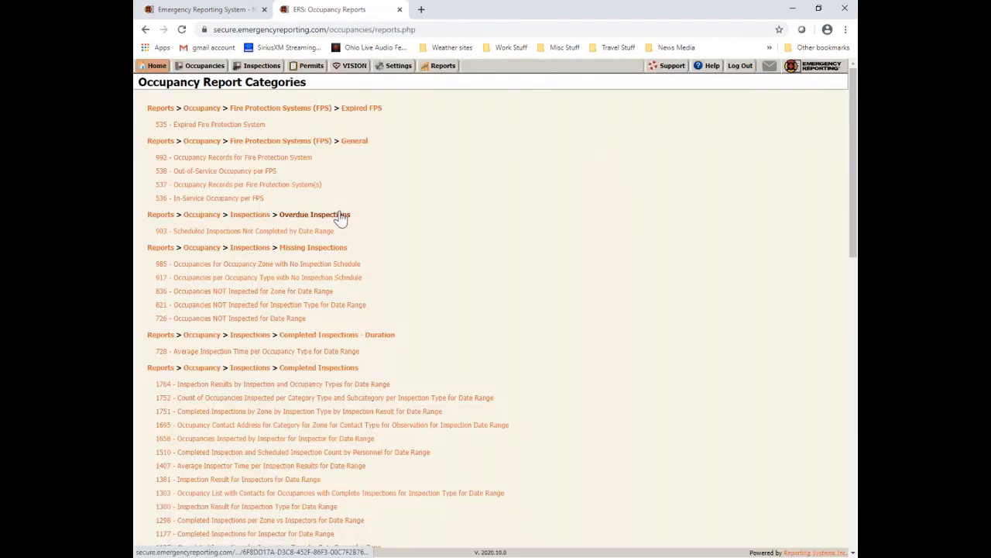
scroll(388, 193, "down", 15)
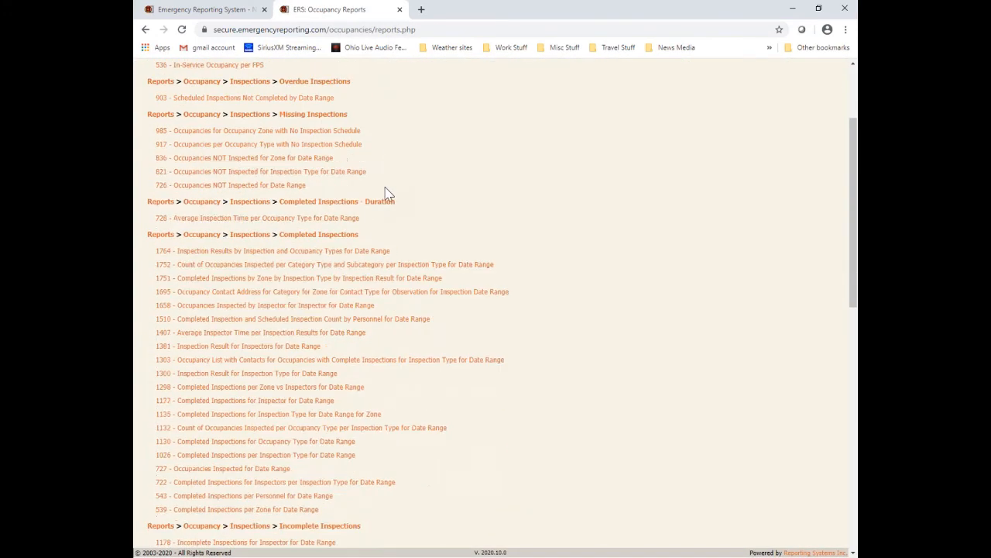
scroll(388, 194, "down", 2)
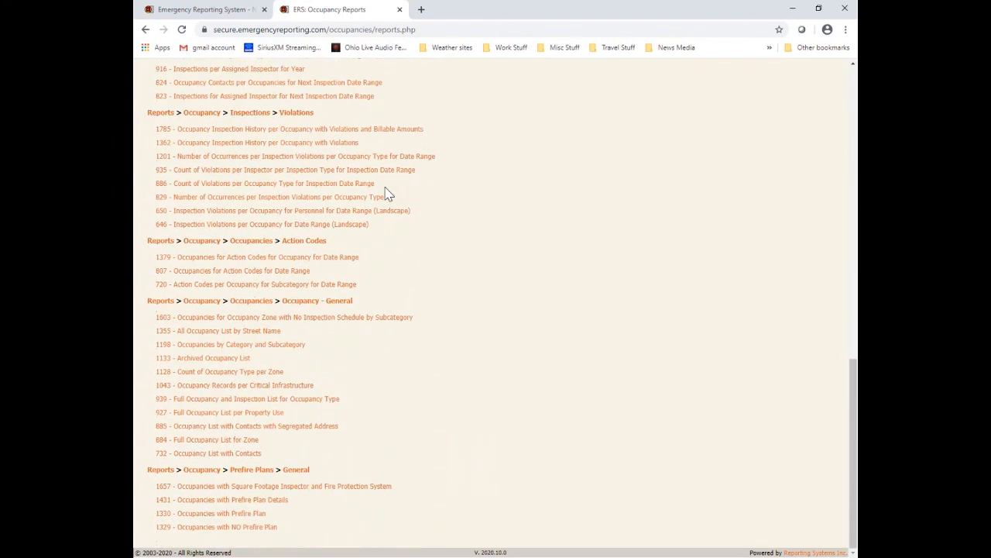
scroll(363, 467, "up", 5)
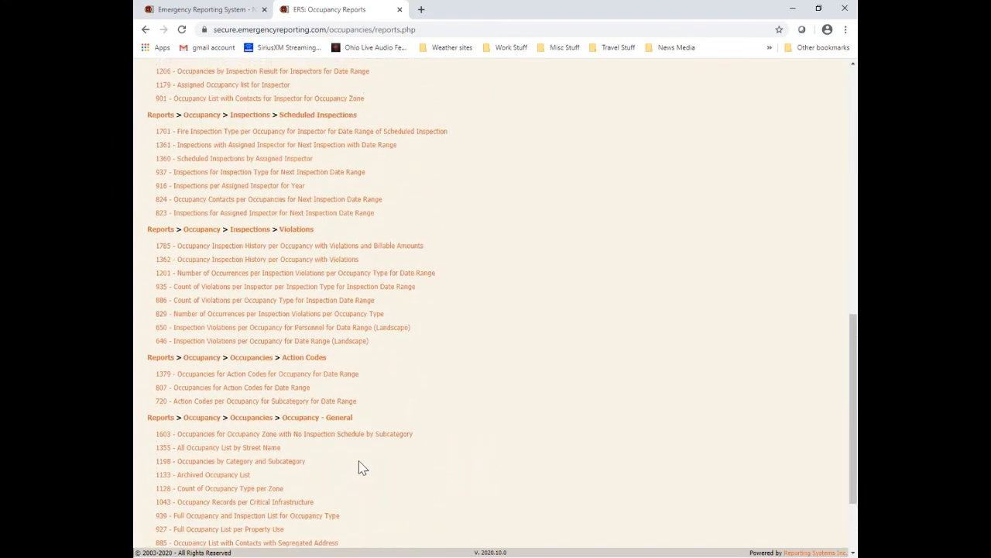
scroll(362, 467, "up", 5)
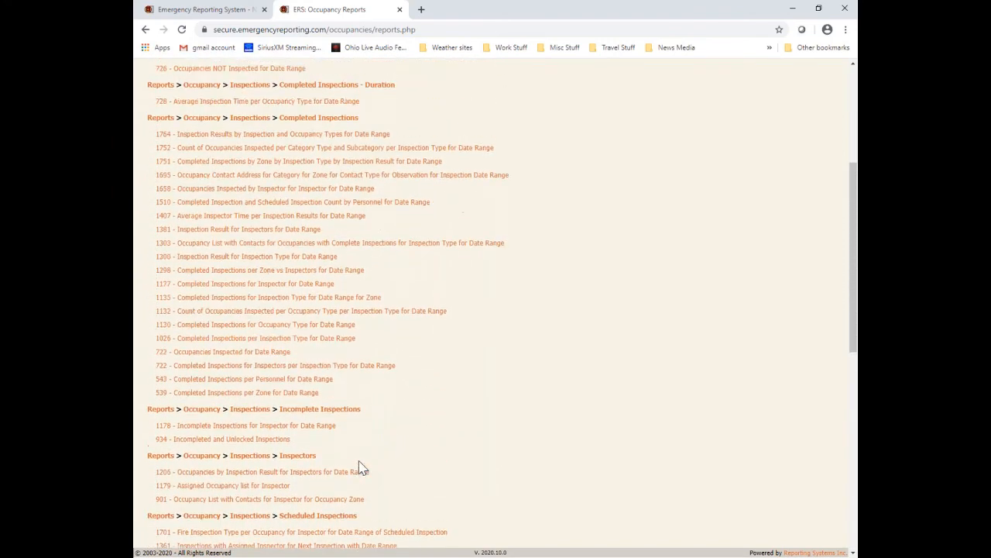
scroll(363, 463, "up", 1)
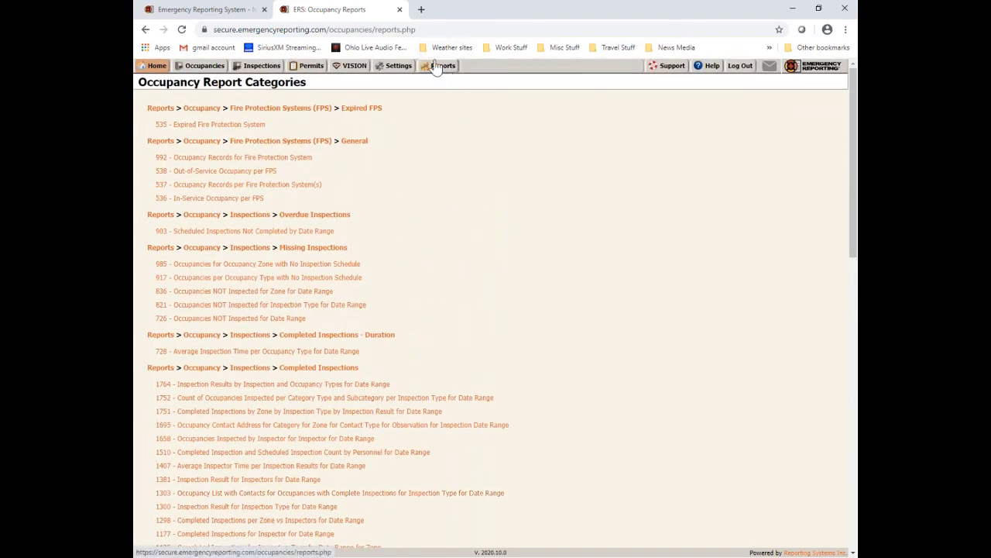
mouse_move(160, 70)
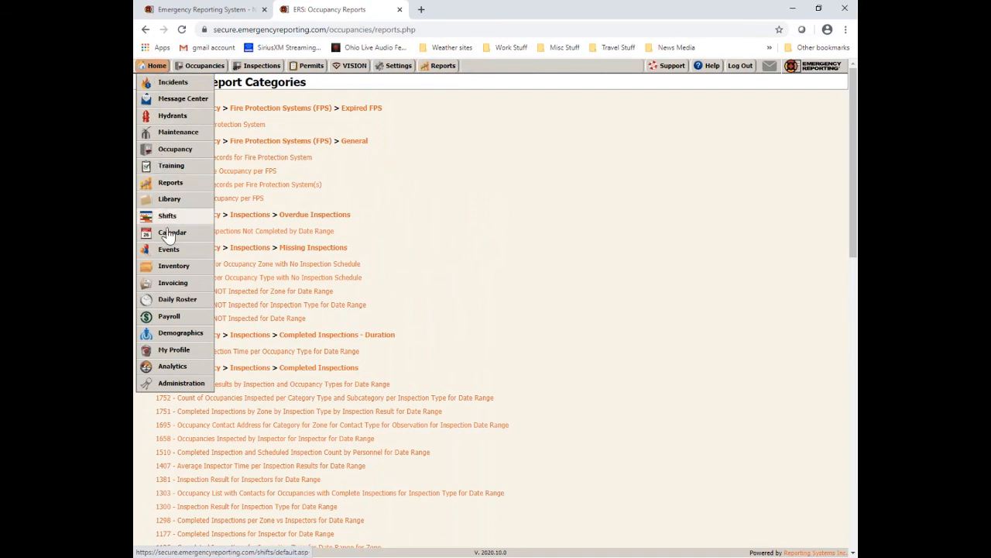
Step: From the report categories, choose Permits and open report 1612 Permits Active by Occupancy and Type (Landscape)
left_click(170, 190)
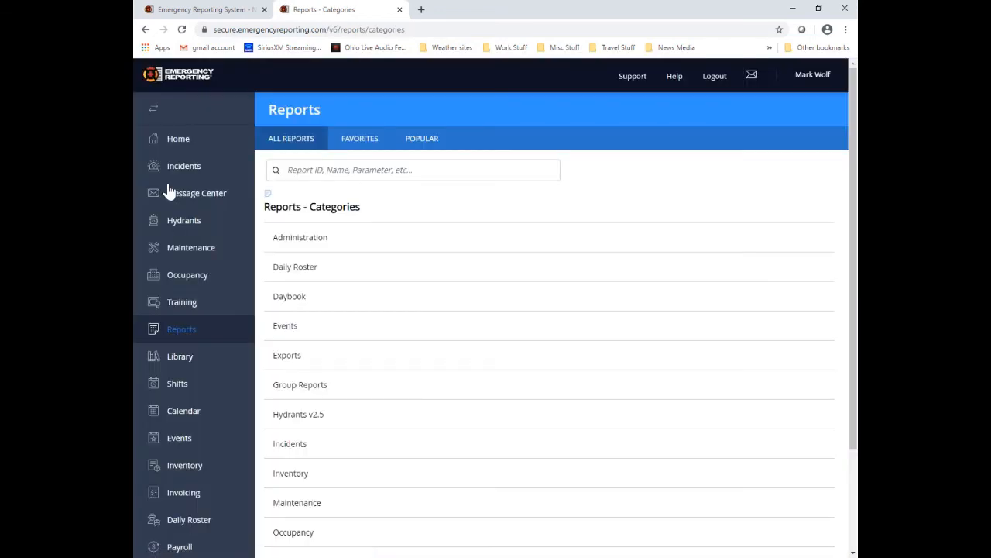
scroll(426, 315, "down", 3)
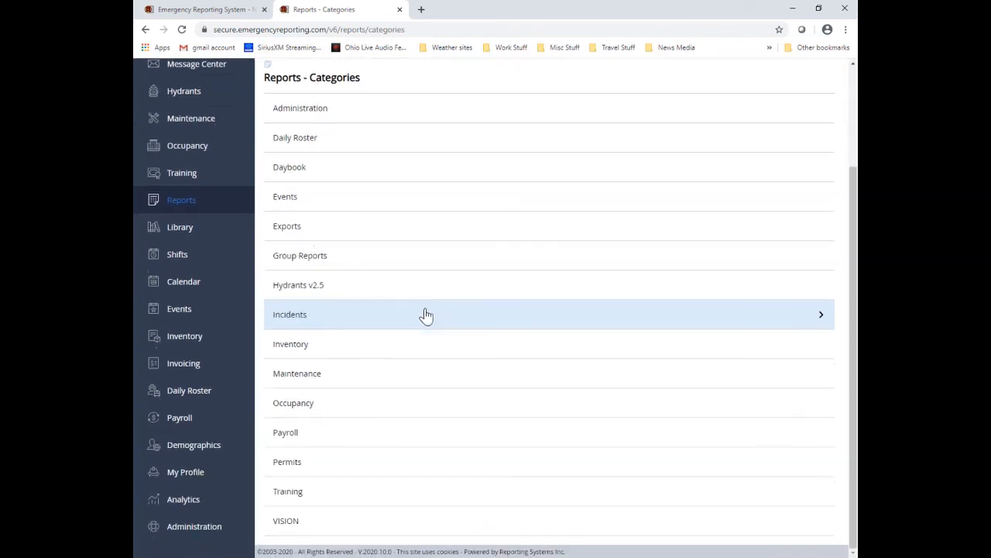
left_click(287, 462)
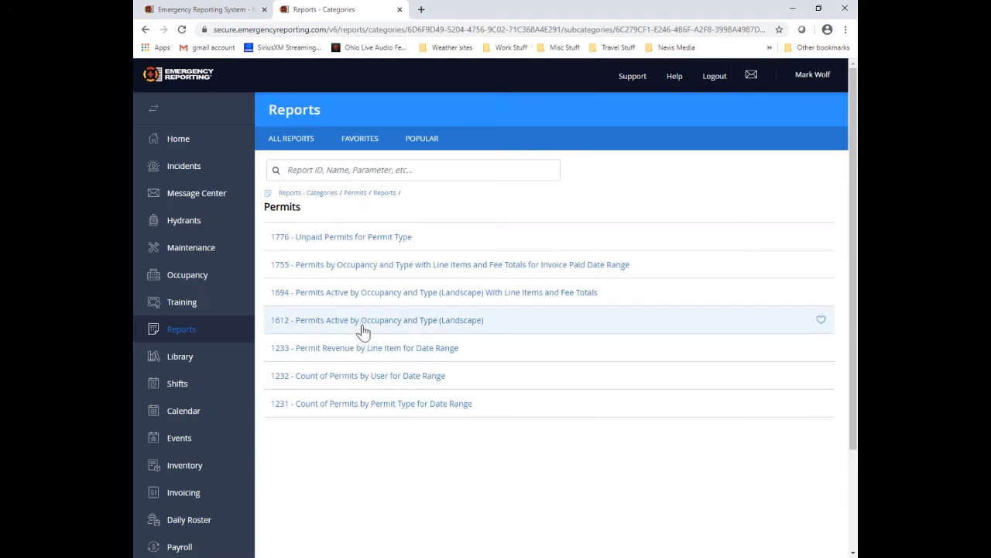
left_click(415, 326)
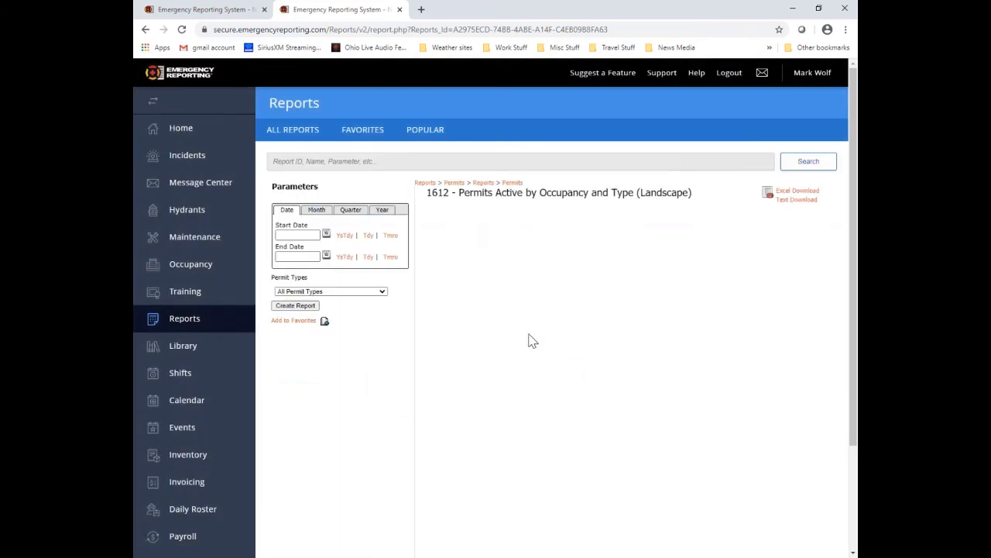
Step: Create report 1612 for the whole year 2020 with All Permit Types, listing six active permits
left_click(384, 213)
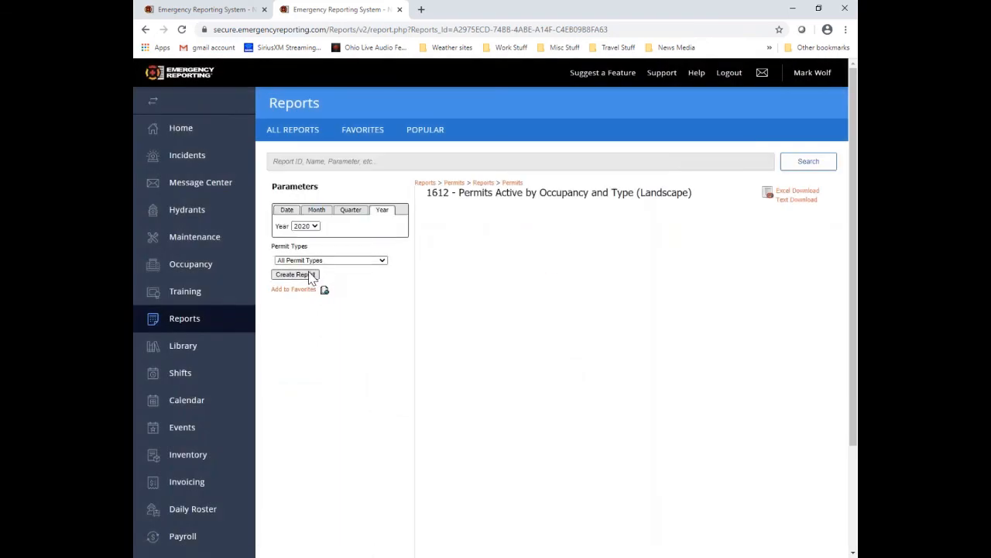
left_click(309, 277)
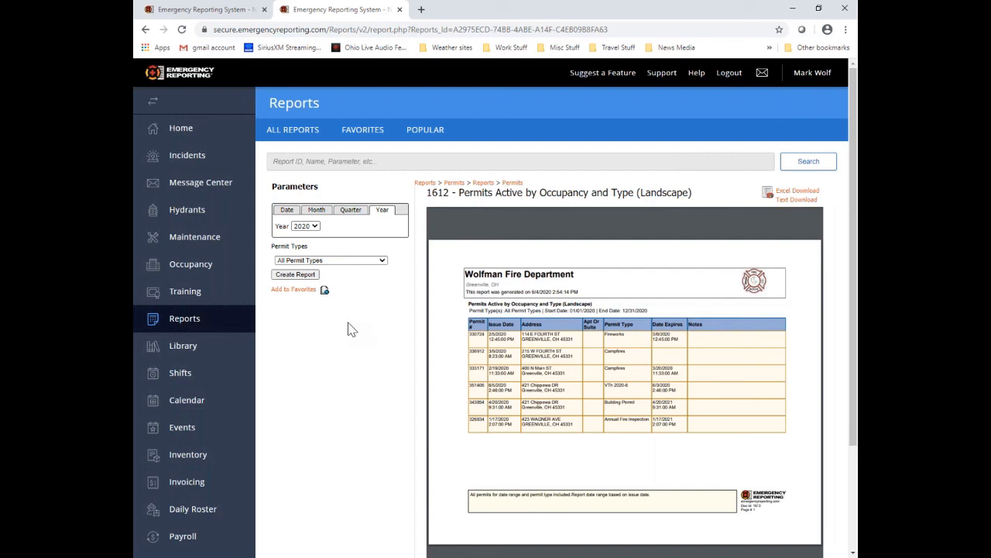
key("alt+Tab")
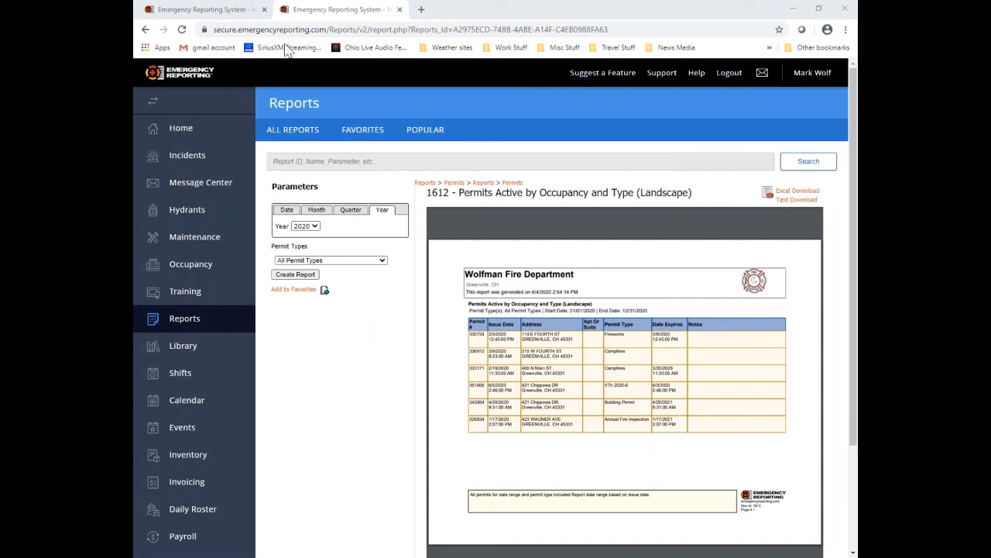
Step: Go to the Customer Success Center's Community page listing Discussion, Questions & Answers and Feature Suggestions
left_click(661, 72)
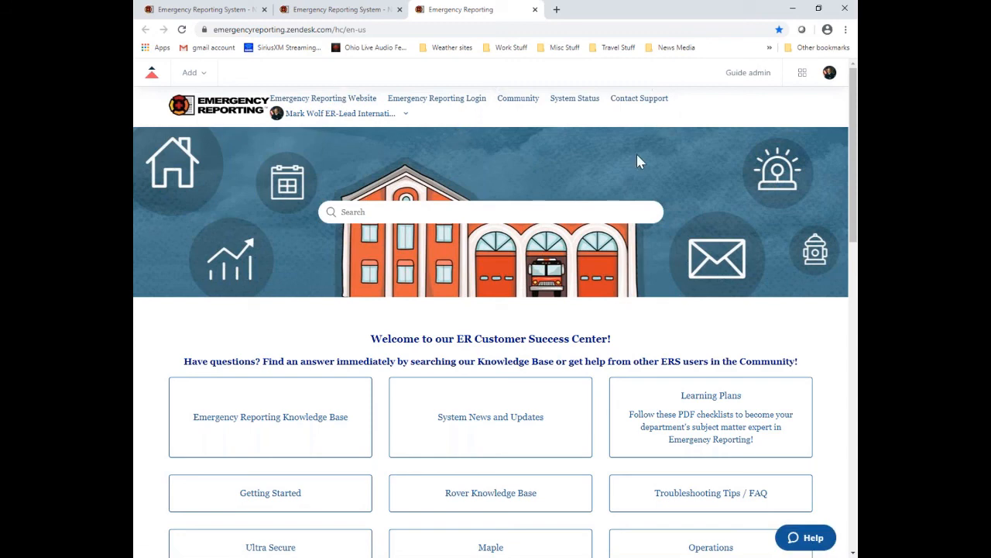
scroll(636, 155, "down", 3)
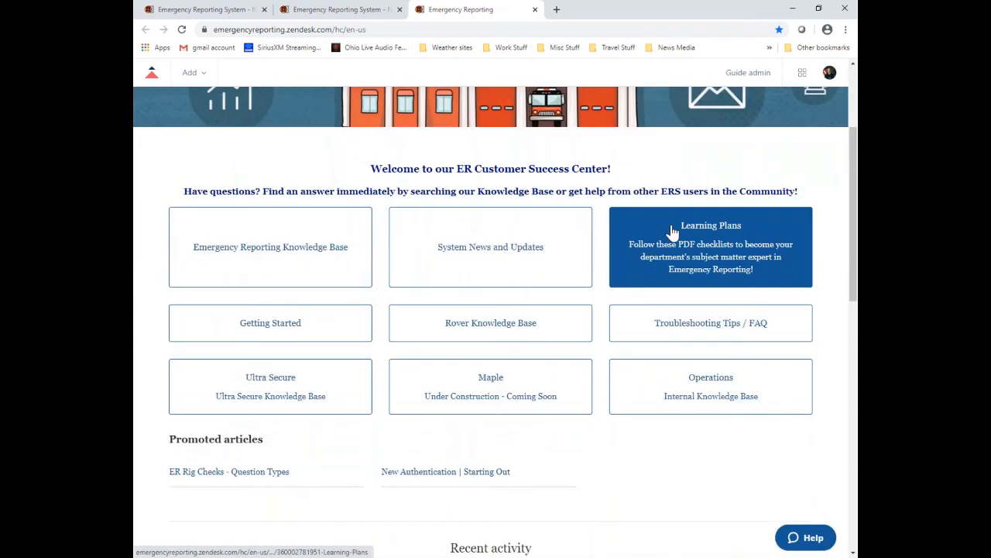
scroll(670, 233, "up", 3)
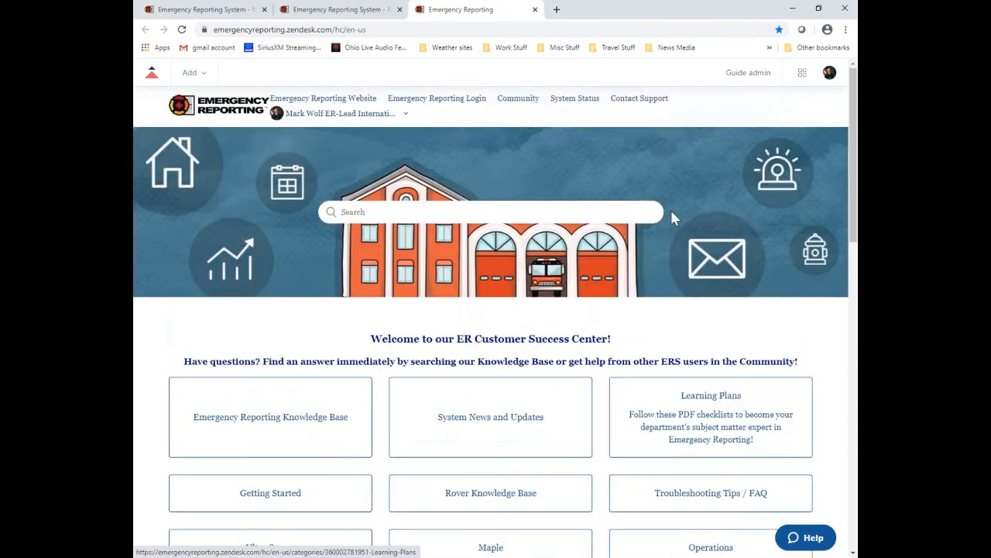
left_click(518, 100)
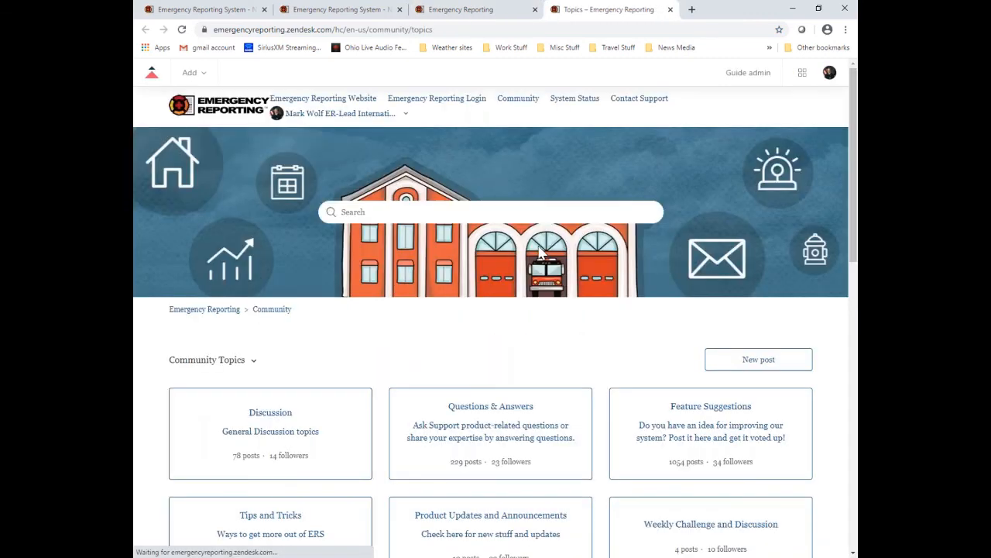
scroll(594, 359, "down", 3)
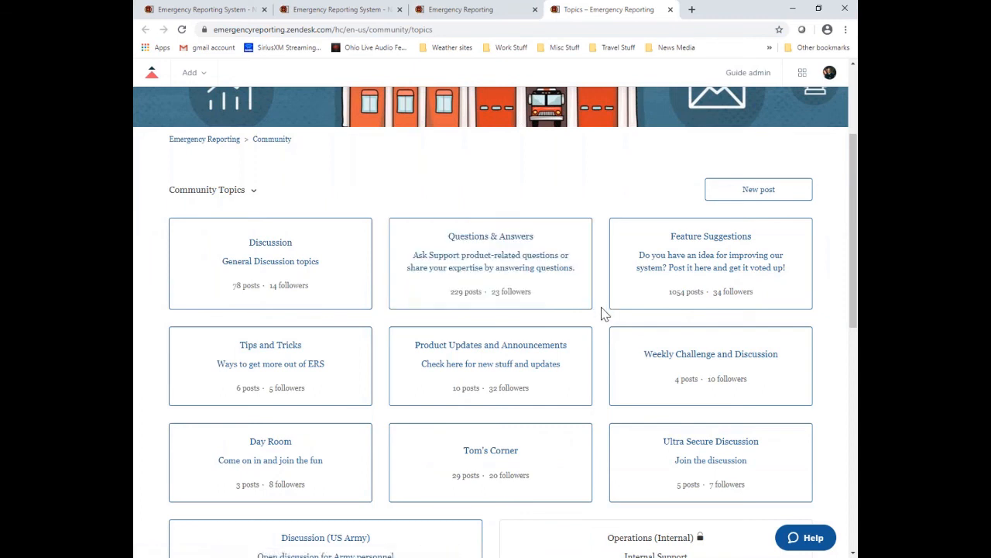
scroll(605, 314, "down", 1)
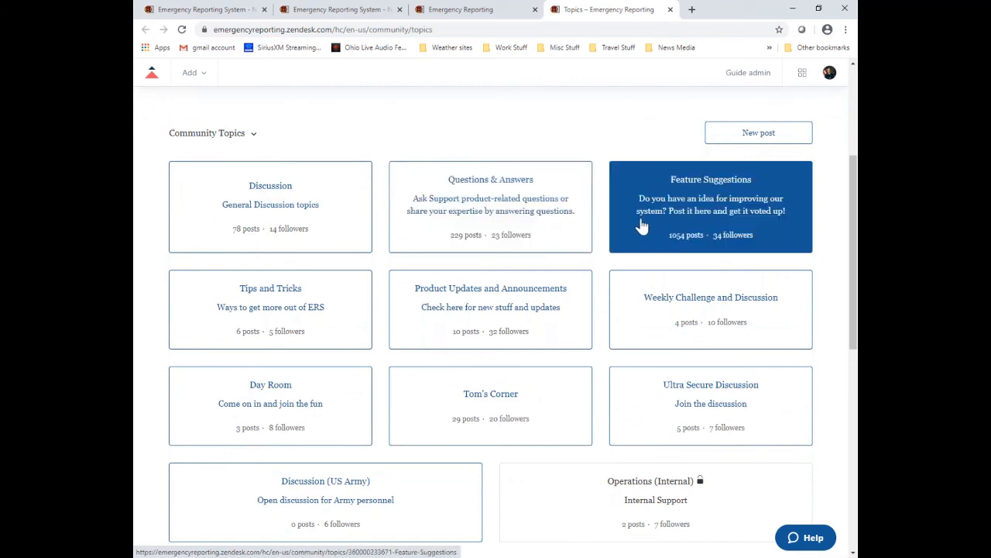
Step: Open the Questions & Answers topic and scroll through its posts, such as Drug Box Check off
left_click(557, 236)
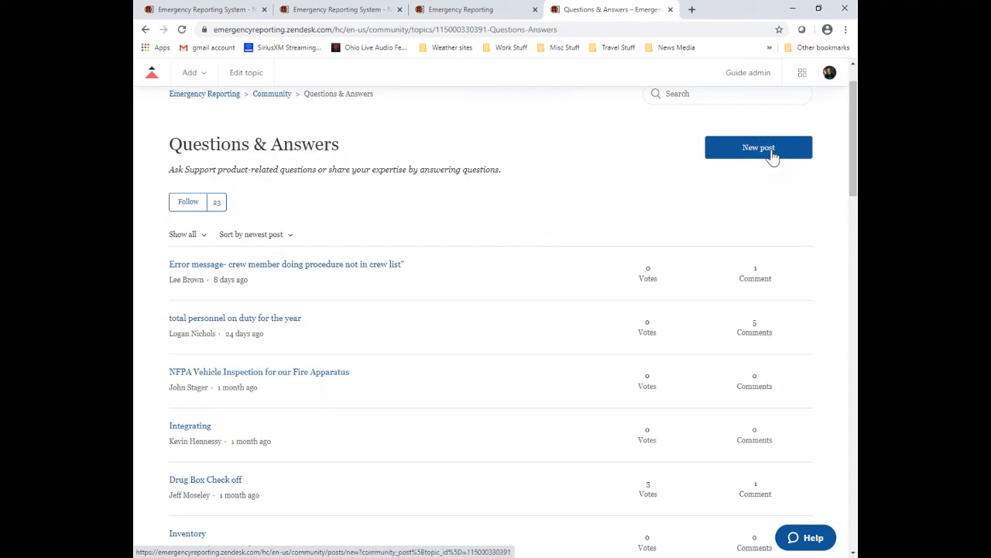
scroll(565, 258, "down", 3)
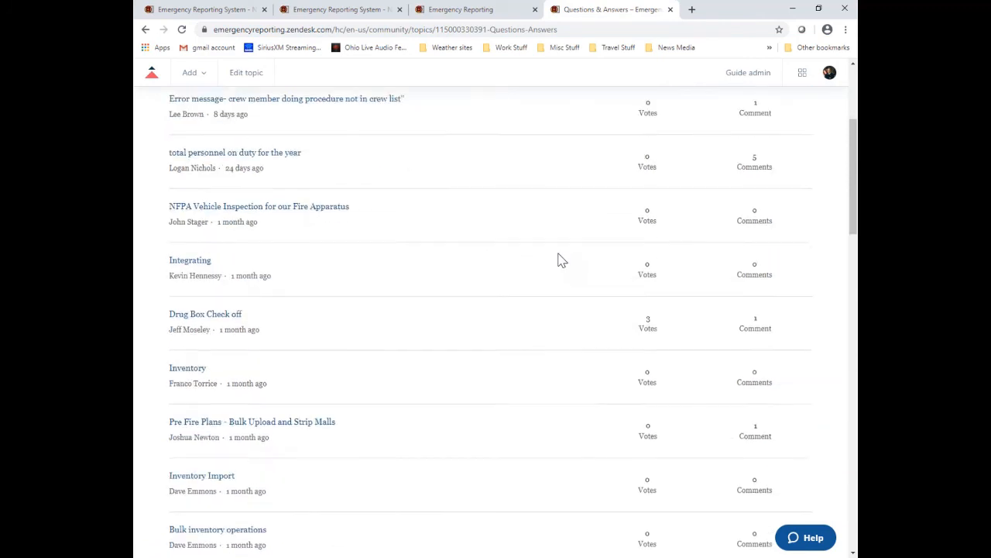
scroll(520, 265, "down", 2)
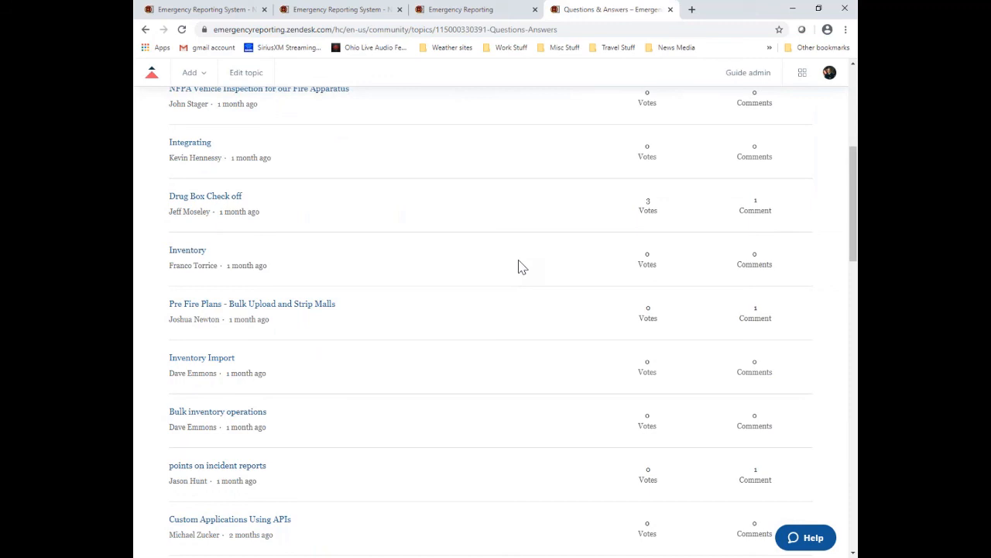
scroll(520, 266, "down", 1)
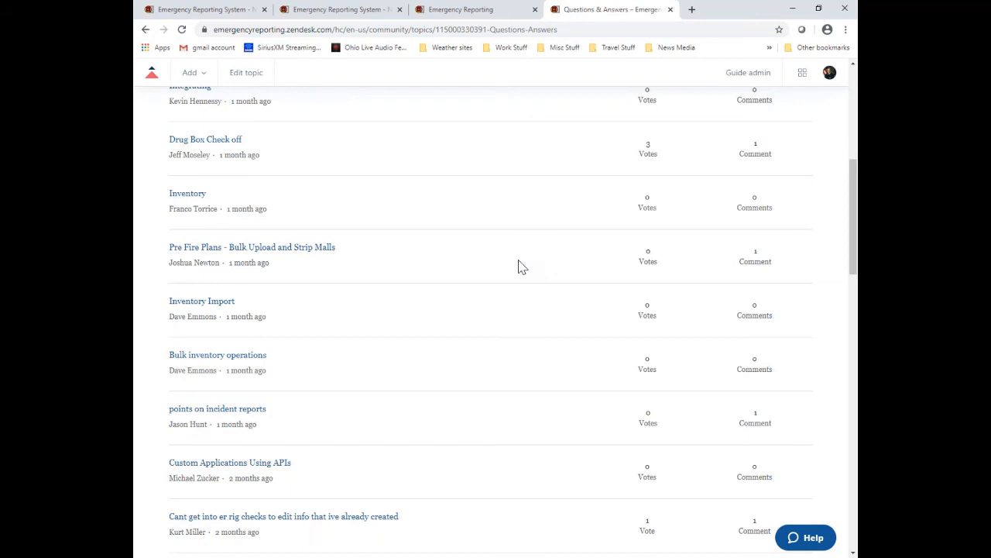
scroll(520, 265, "down", 2)
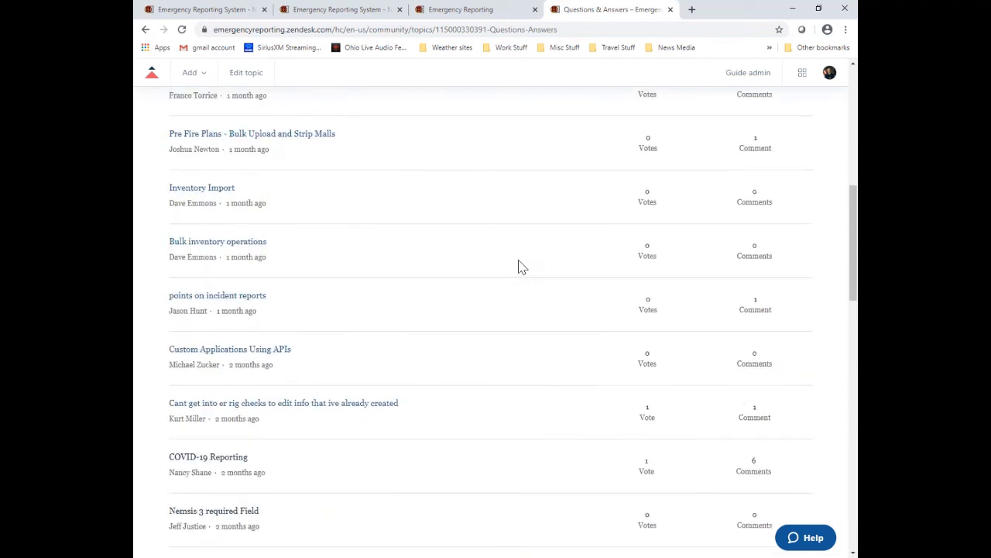
scroll(519, 266, "up", 6)
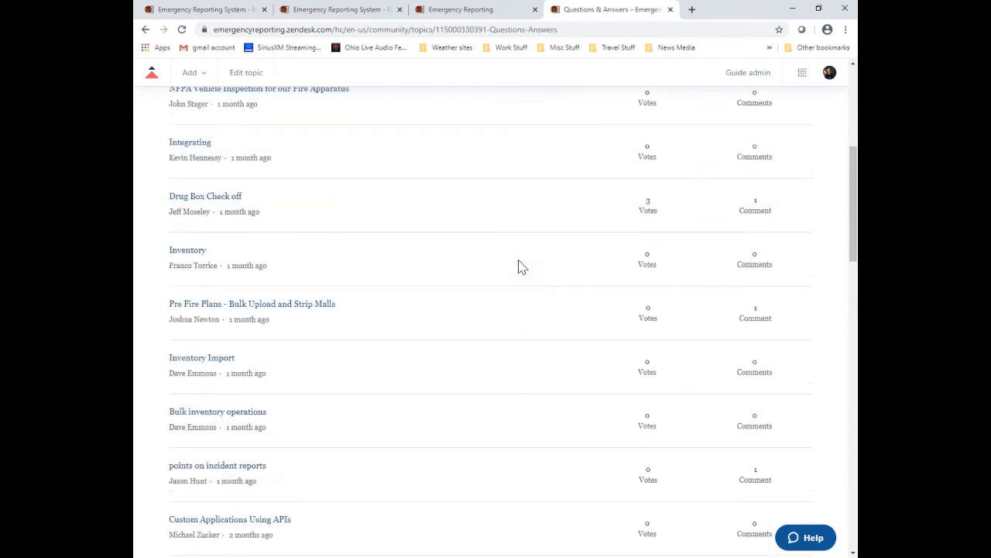